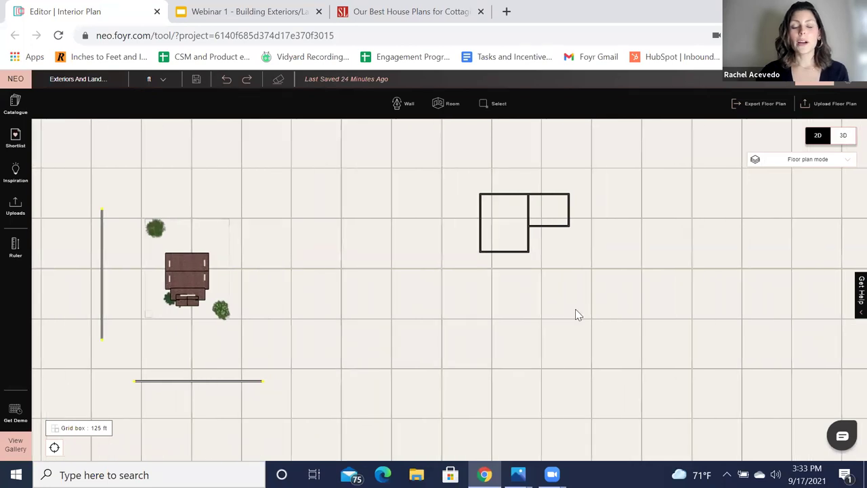
- Inspect the wall properties of the larger room's upper wall in the floor plan
left_click_drag(553, 330, 550, 361)
scroll(550, 366, "up", 3)
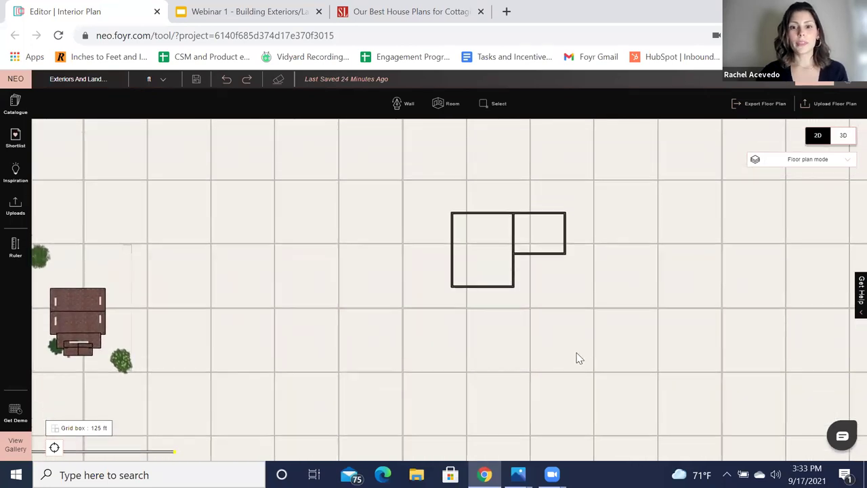
scroll(618, 315, "up", 2)
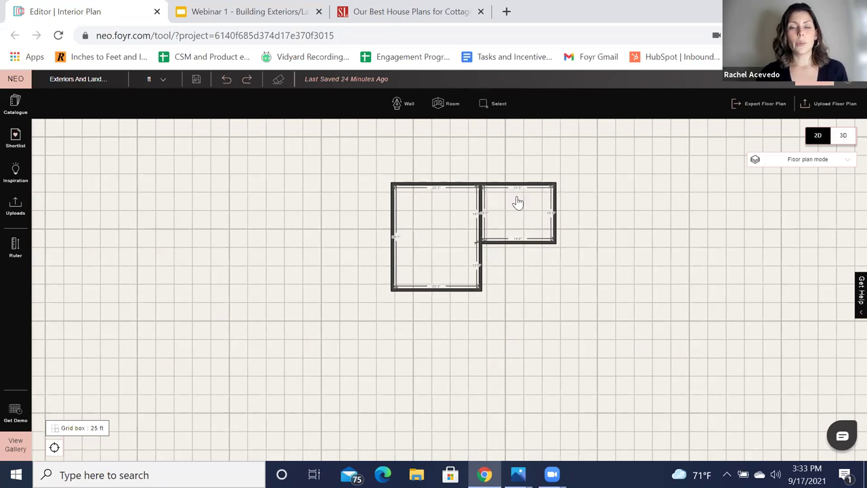
left_click_drag(630, 215, 630, 245)
scroll(610, 283, "up", 3)
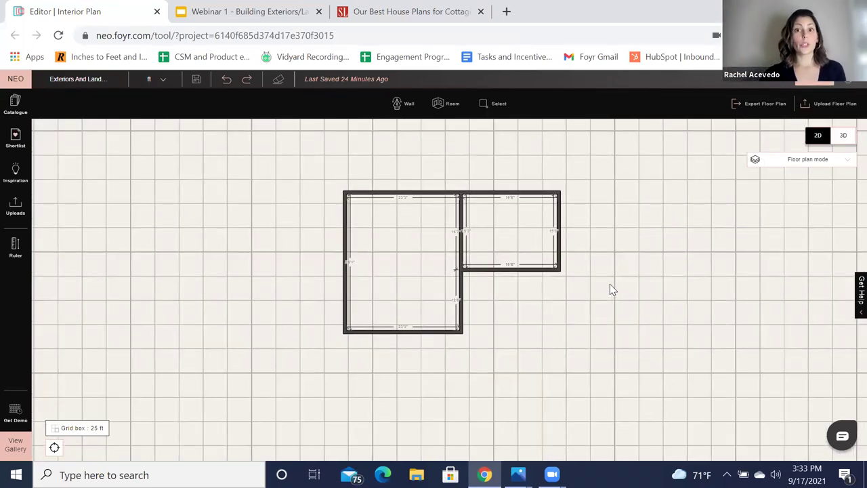
left_click(434, 198)
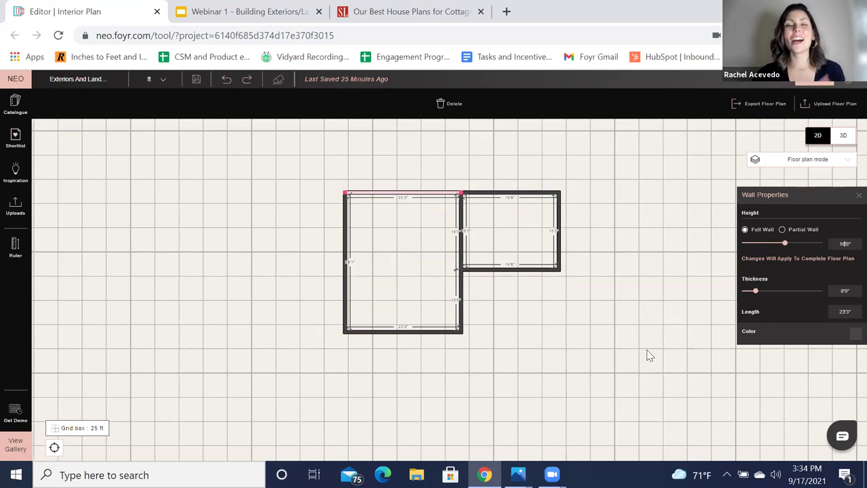
left_click(664, 309)
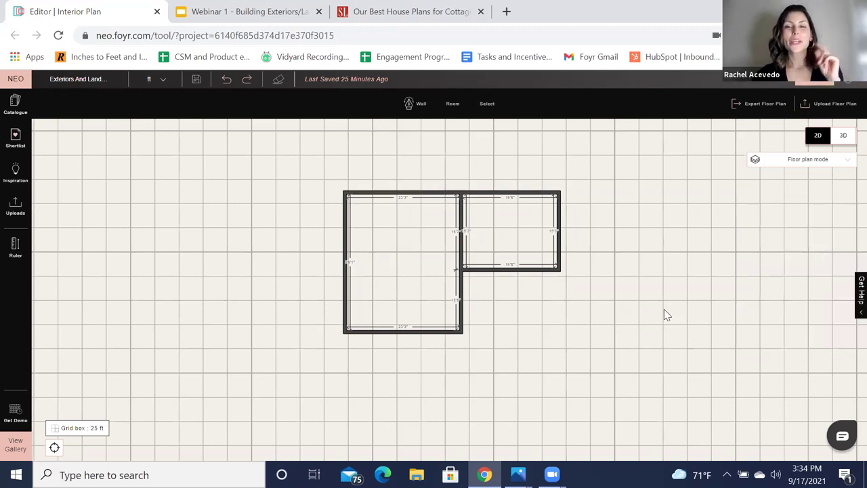
- Make the smaller room's upper wall a partial wall with a height of 0'0"
scroll(665, 306, "up", 2)
left_click_drag(669, 236, 673, 250)
scroll(636, 252, "up", 1)
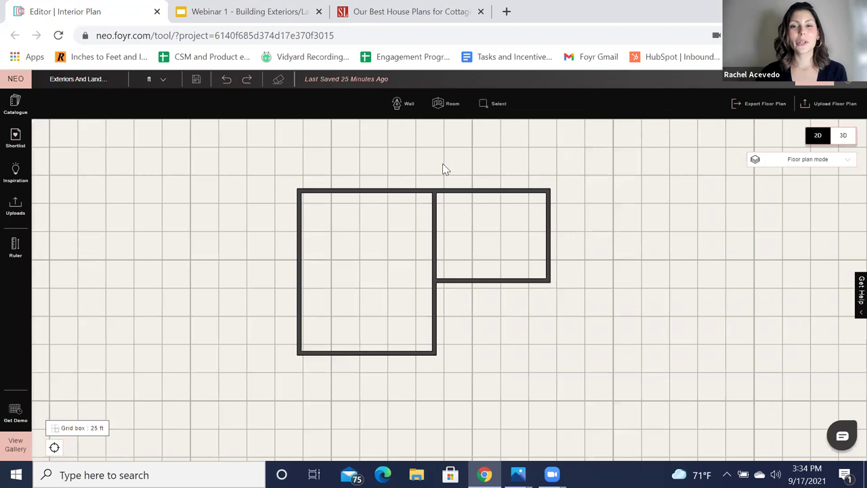
left_click(479, 194)
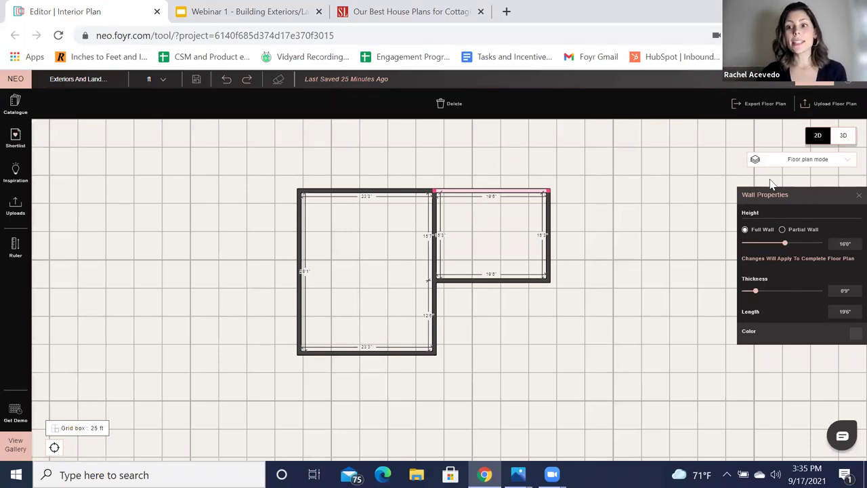
left_click(782, 231)
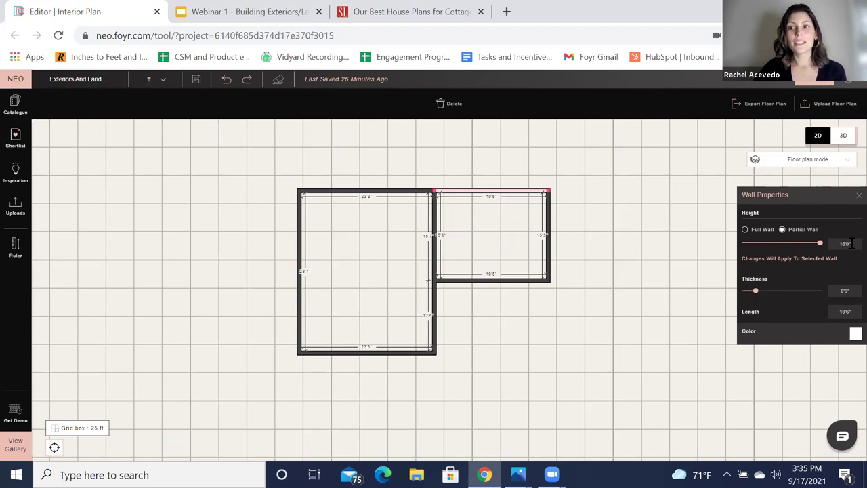
key("BackSpace")
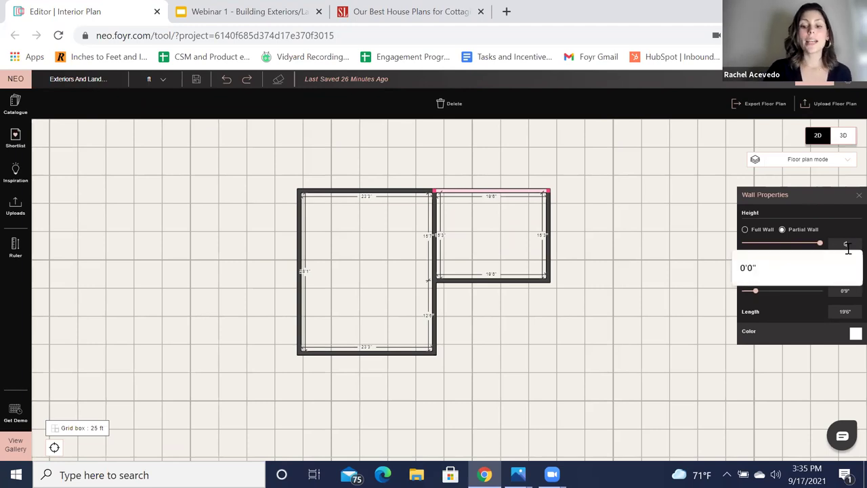
left_click(656, 231)
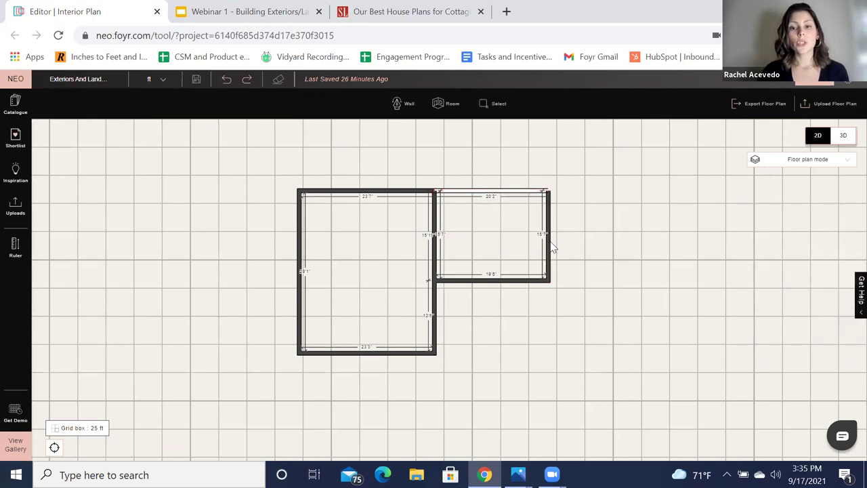
- Make the smaller room's outer side wall and lower wall partial walls with a height of 0'
left_click(550, 250)
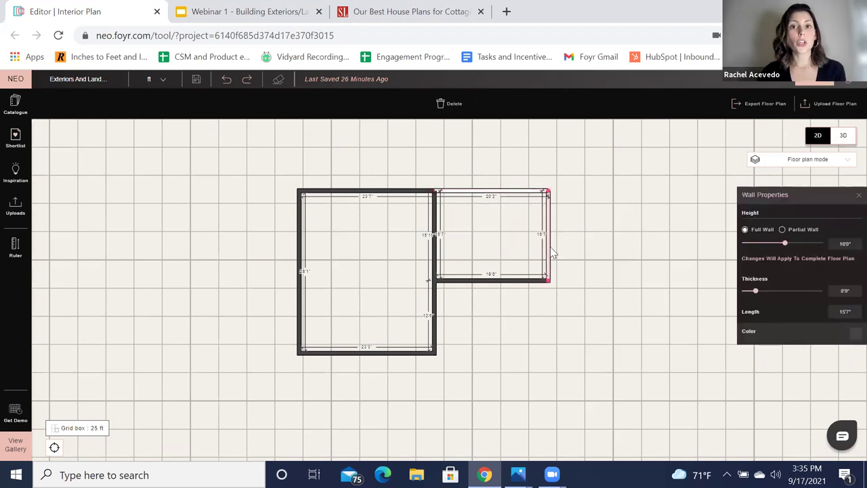
left_click(783, 230)
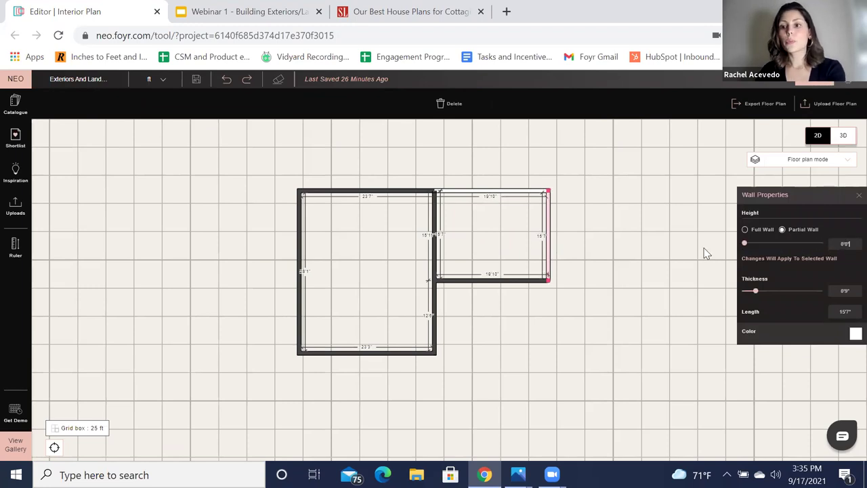
left_click(477, 283)
left_click(510, 285)
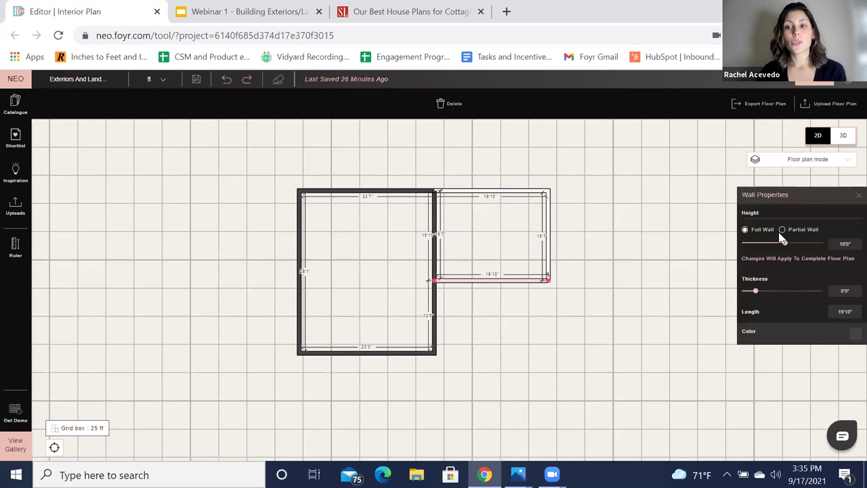
left_click(783, 230)
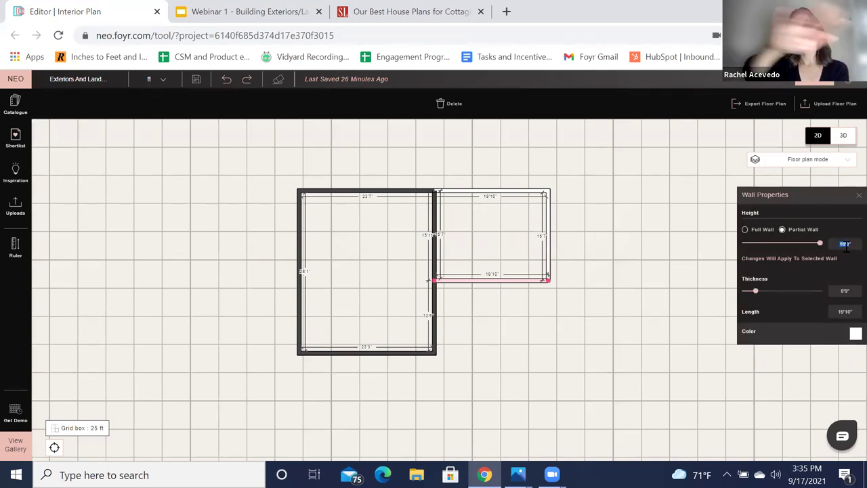
type("0'")
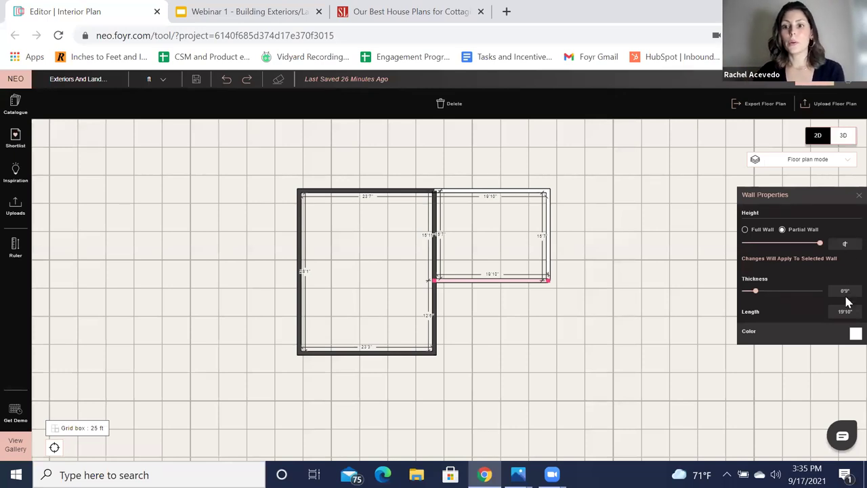
- Switch to the 3D view and bring the two-room building into close view
left_click(843, 135)
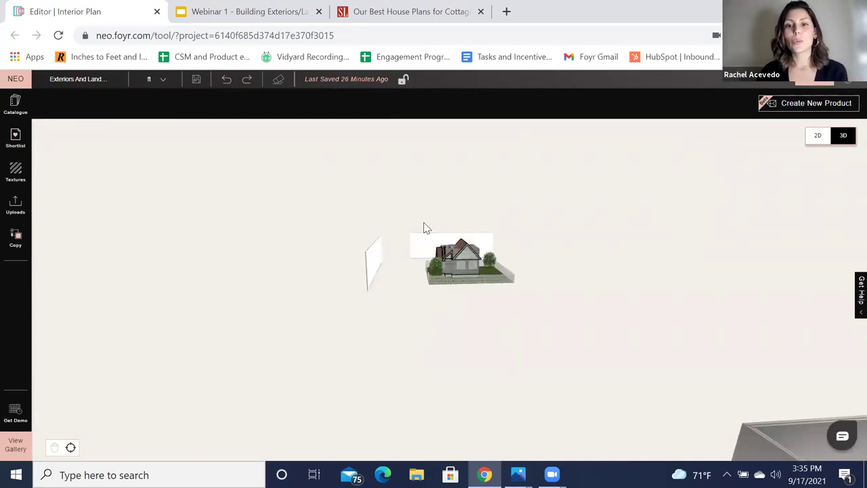
scroll(538, 296, "down", 5)
left_click_drag(556, 318, 457, 324)
scroll(422, 339, "up", 2)
scroll(348, 338, "up", 4)
left_click_drag(348, 339, 396, 327)
left_click(575, 298)
scroll(499, 300, "up", 10)
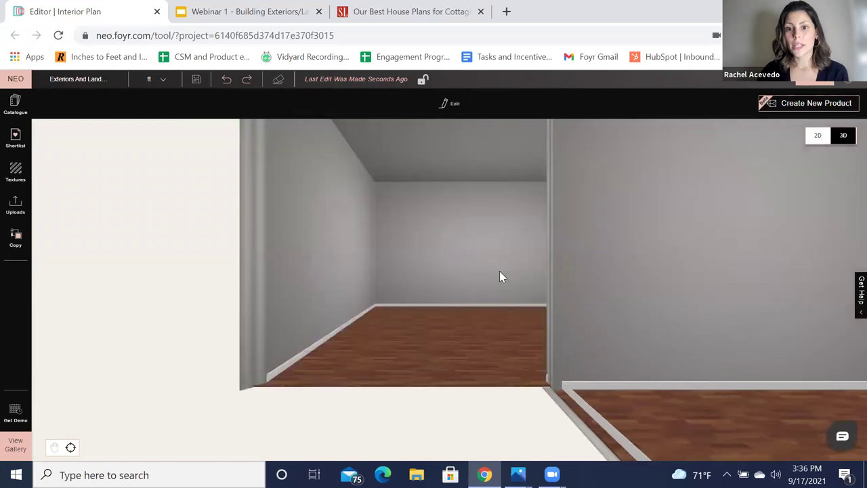
- Delete the baseboard around the smaller room's floor
scroll(565, 283, "up", 10)
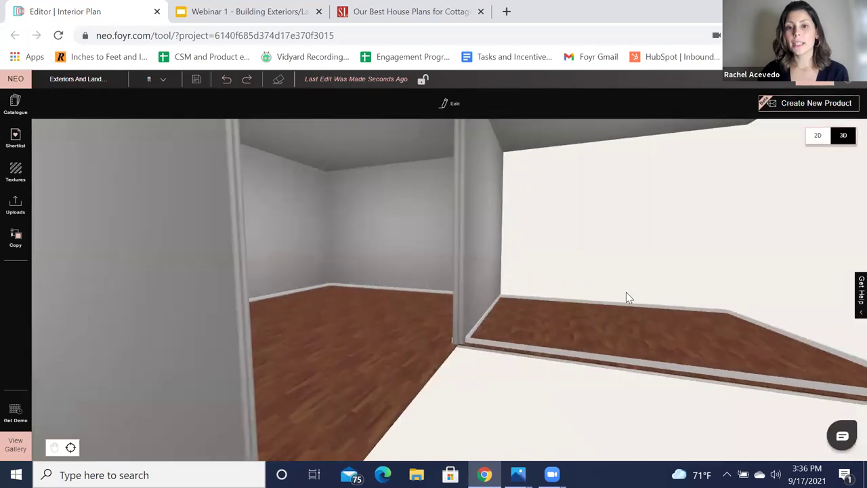
scroll(637, 318, "down", 10)
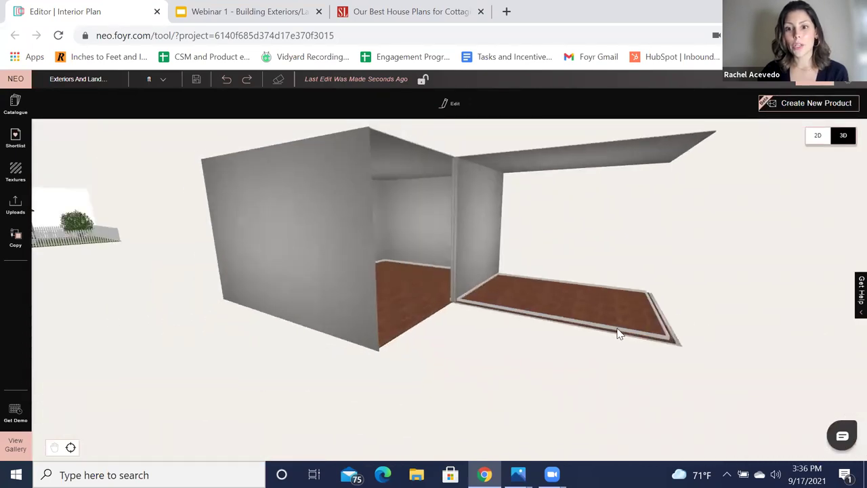
left_click(625, 335)
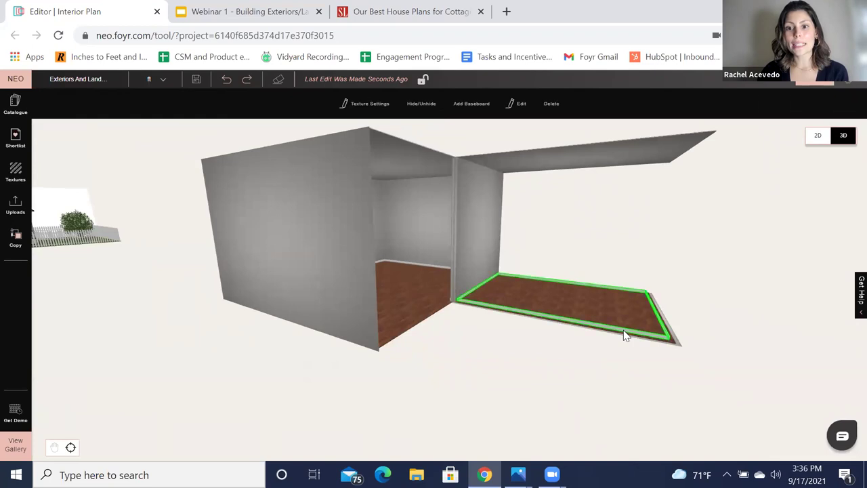
left_click(566, 105)
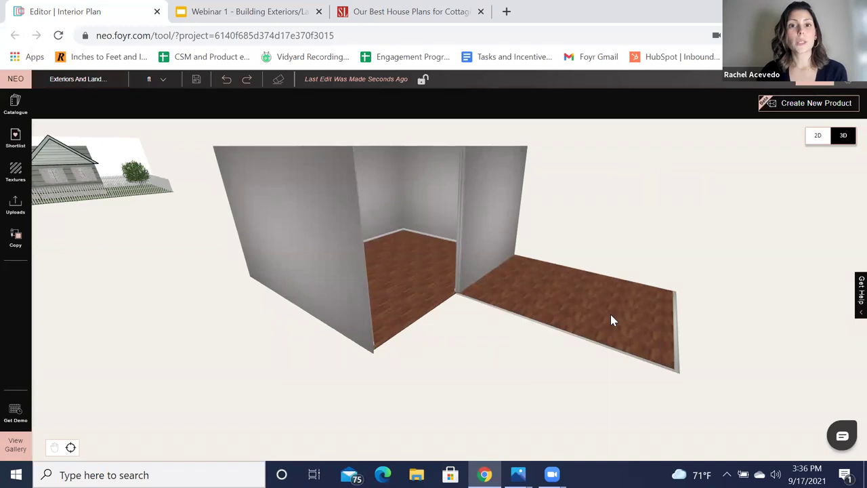
- Search the textures for "Invisible" and apply Invisible Material to the smaller room's ceiling
left_click_drag(611, 321, 602, 196)
left_click_drag(487, 228, 502, 239)
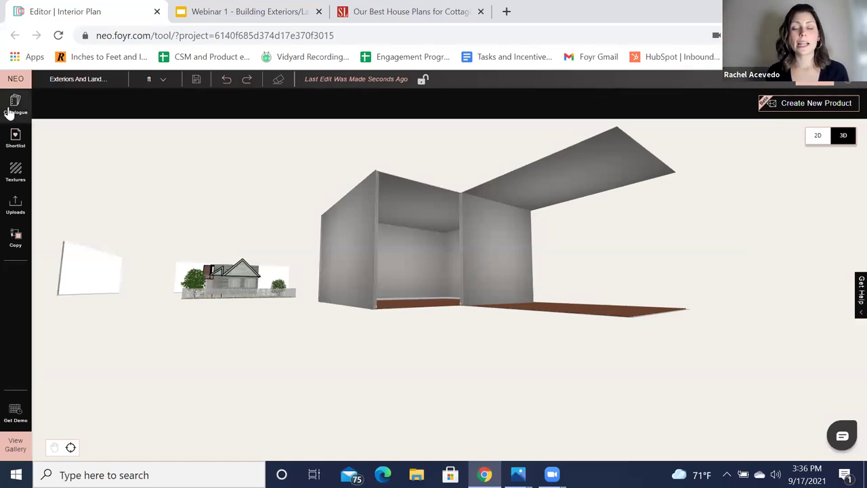
left_click_drag(480, 235, 633, 126)
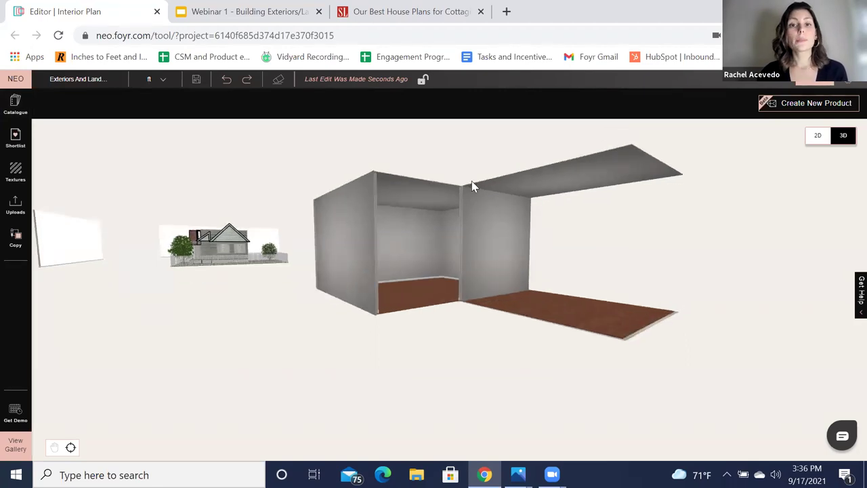
left_click(13, 178)
left_click(95, 107)
type("Invisible")
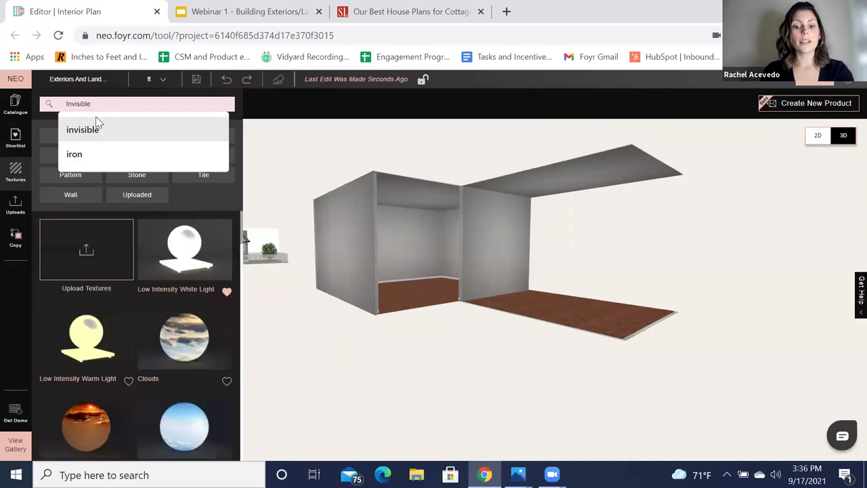
left_click(99, 126)
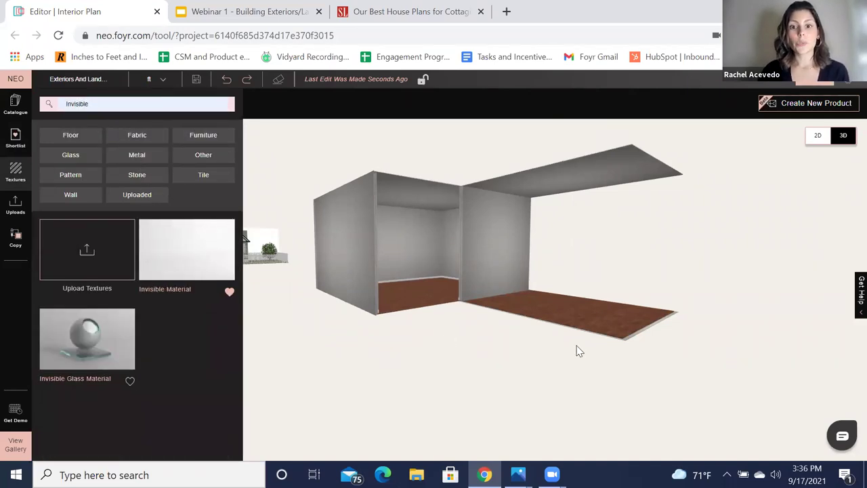
left_click_drag(579, 351, 556, 337)
left_click_drag(546, 161, 552, 167)
left_click_drag(535, 258, 498, 315)
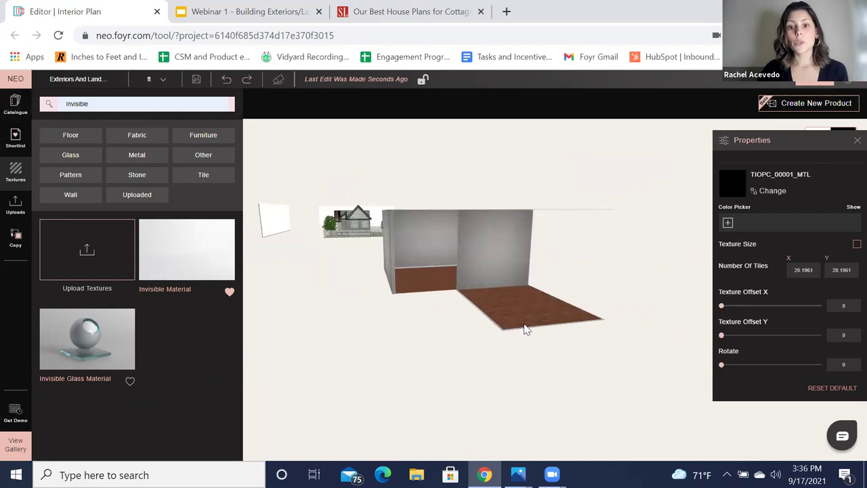
- Examine the larger room from outside and inside, focusing on its back wall
left_click_drag(518, 247, 424, 269)
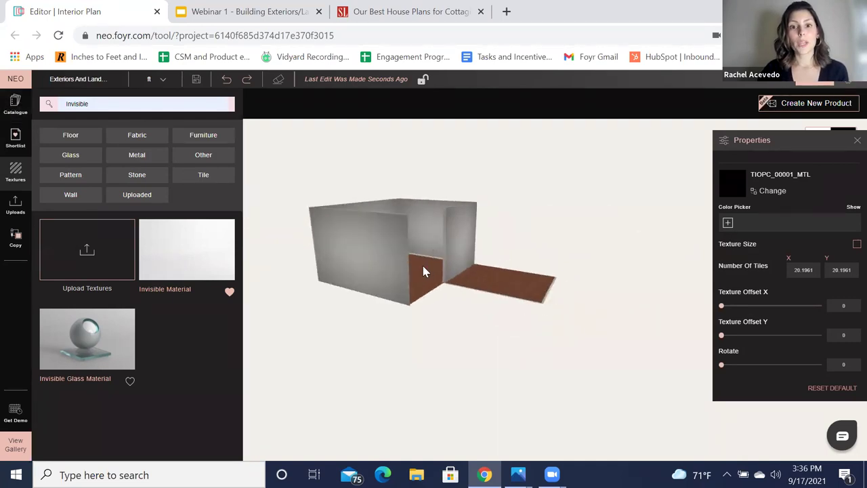
scroll(423, 241, "down", 3)
double_click(444, 270)
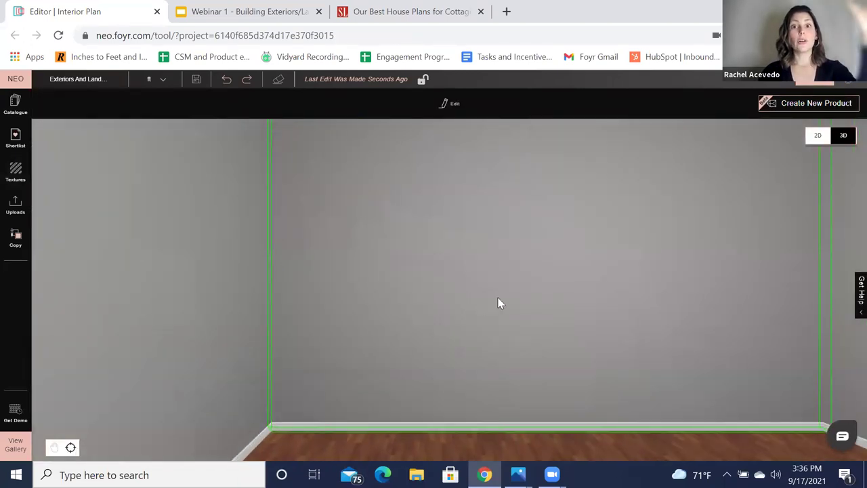
scroll(498, 298, "down", 3)
left_click_drag(545, 277, 489, 341)
scroll(519, 290, "down", 1)
scroll(516, 297, "down", 3)
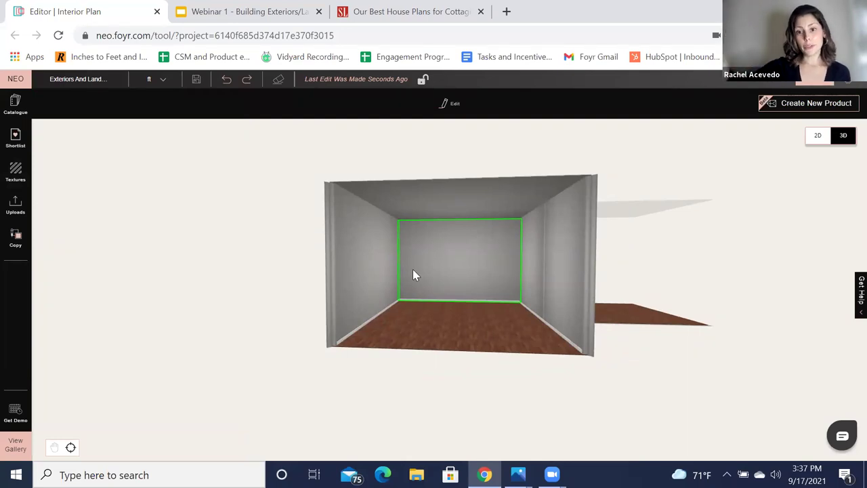
left_click_drag(495, 290, 467, 331)
scroll(495, 300, "down", 3)
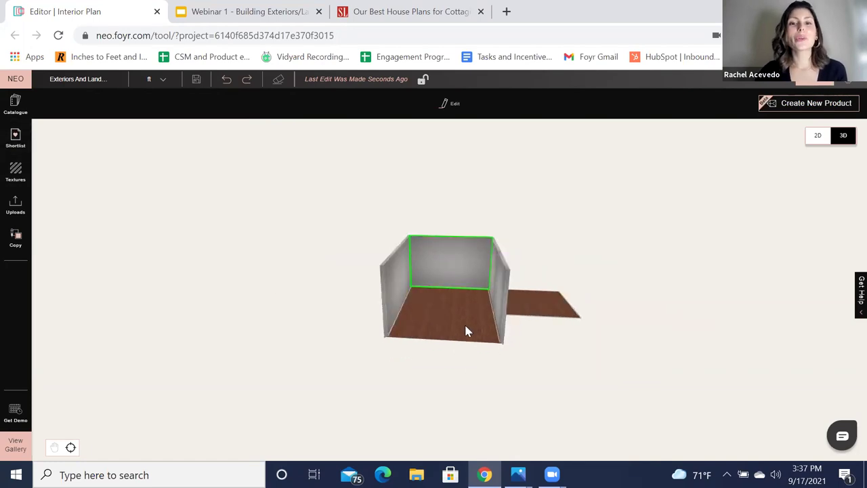
- Search the catalogue for "Wall Docked Cube"
left_click(12, 109)
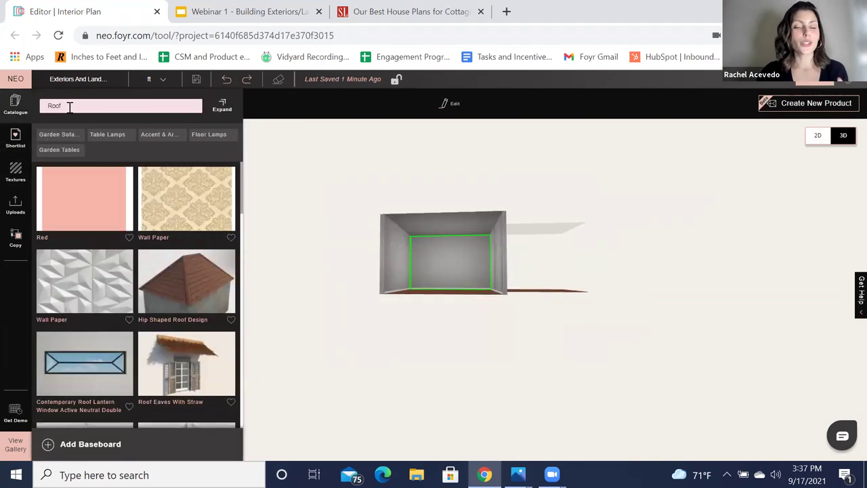
key("BackSpace")
key("BackSpace")
key("BackSpace")
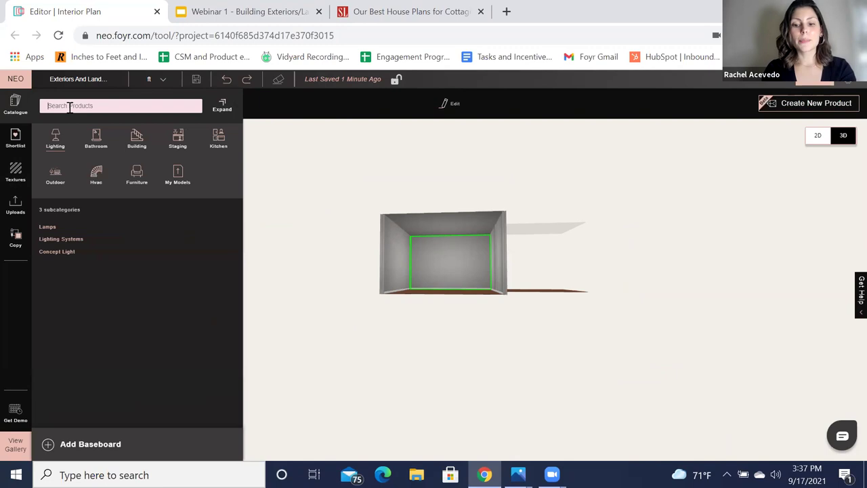
type("Wall Docked C")
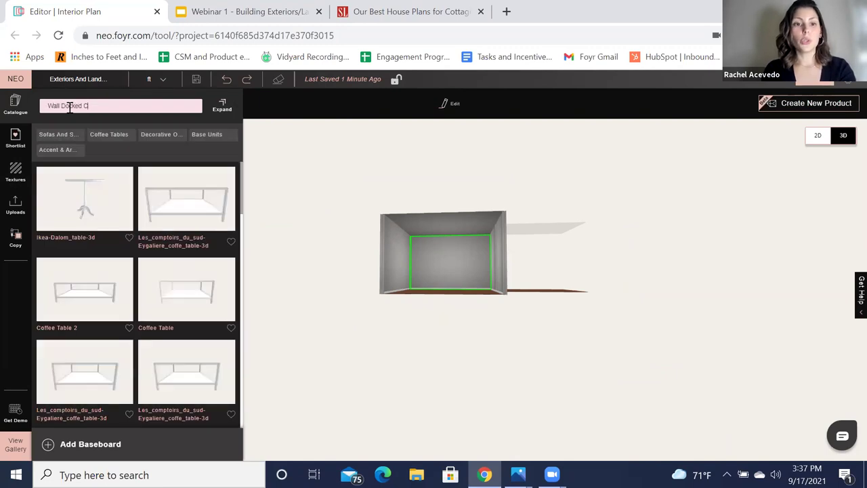
type("ube")
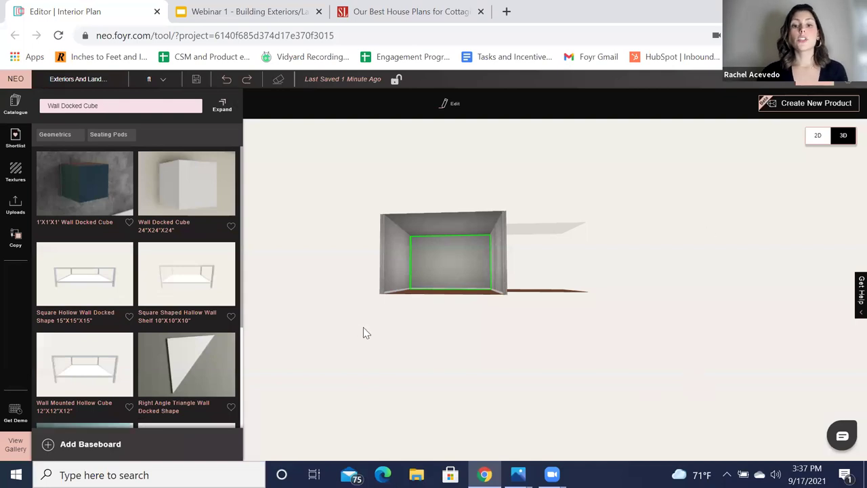
- Place the Wall Docked Cube 24"X24"X24" near the side edge of the larger room's back wall
scroll(445, 270, "up", 5)
scroll(152, 350, "down", 3)
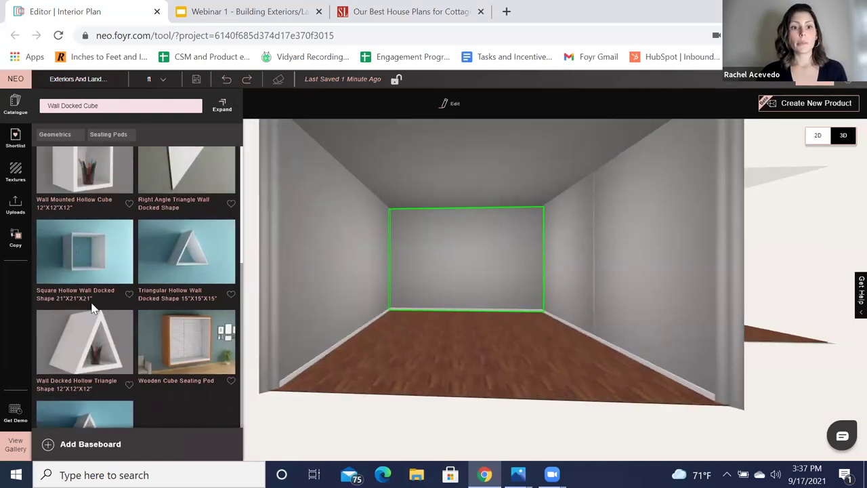
scroll(182, 320, "up", 3)
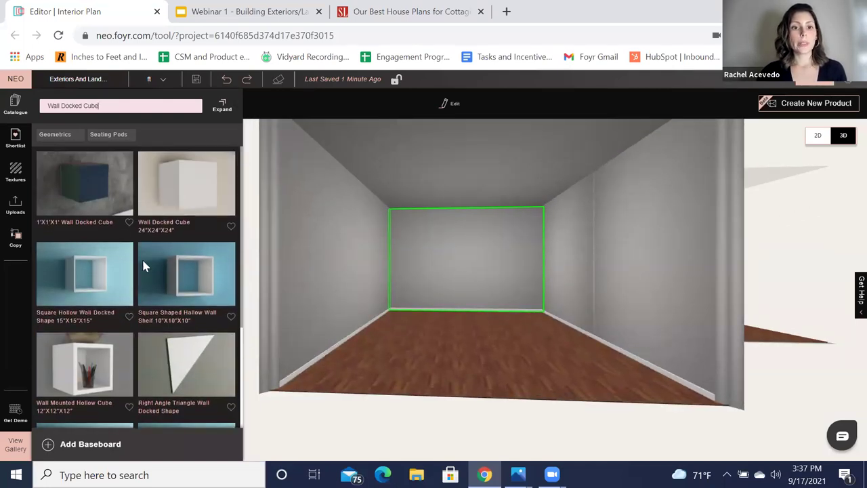
left_click_drag(189, 198, 412, 273)
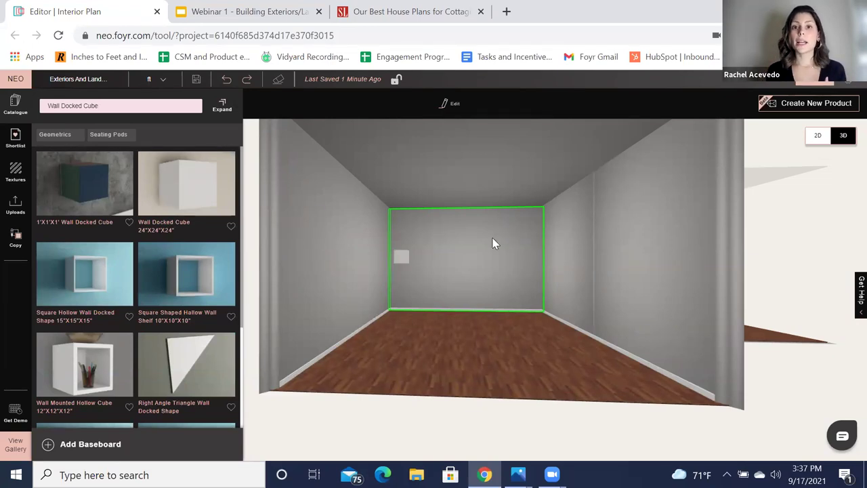
scroll(497, 270, "up", 5)
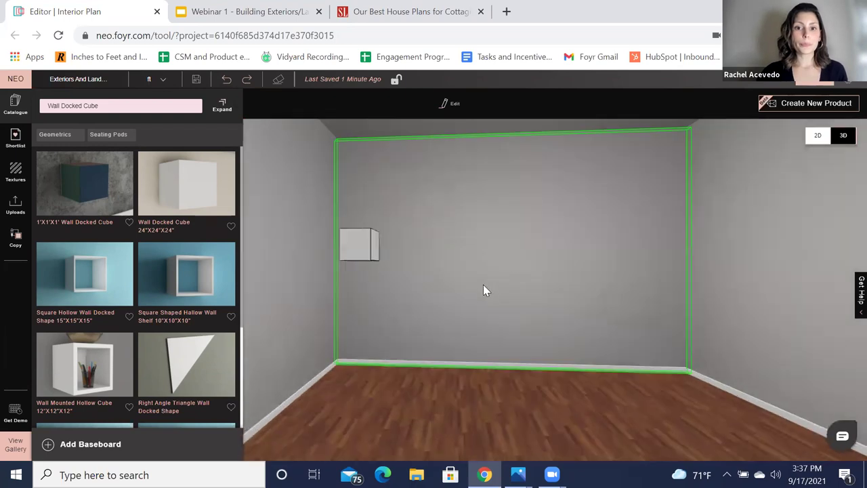
- Resize the wall-docked cube into a long, thin horizontal band spanning the full width of the larger room's back wall
left_click_drag(483, 290, 368, 254)
left_click(366, 254)
left_click(403, 104)
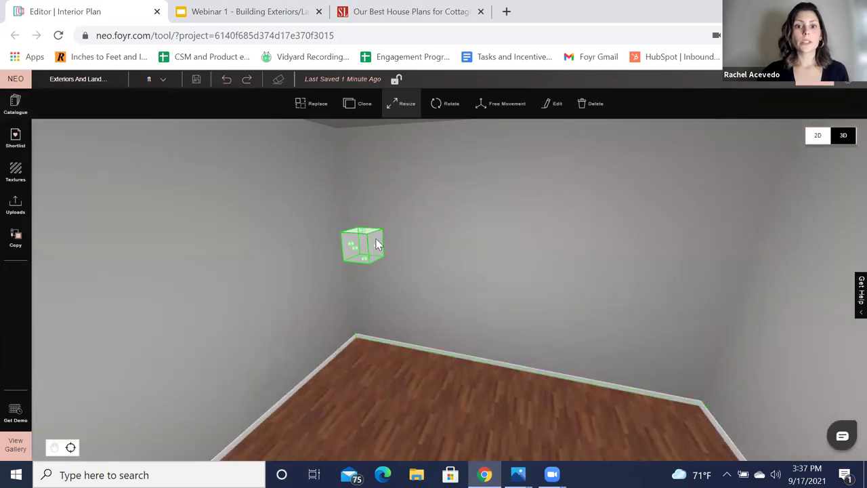
left_click_drag(377, 252, 677, 315)
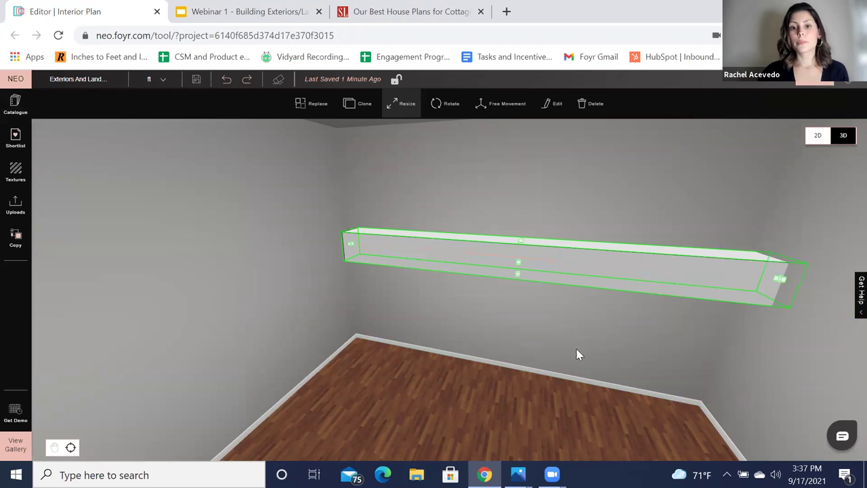
left_click_drag(518, 231, 524, 264)
left_click_drag(569, 348, 327, 312)
scroll(438, 290, "down", 3)
left_click_drag(476, 264, 537, 359)
left_click_drag(680, 350, 596, 361)
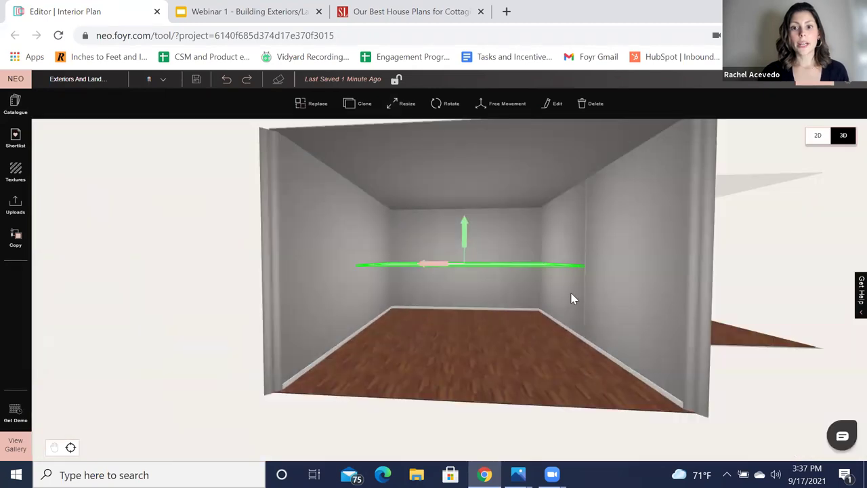
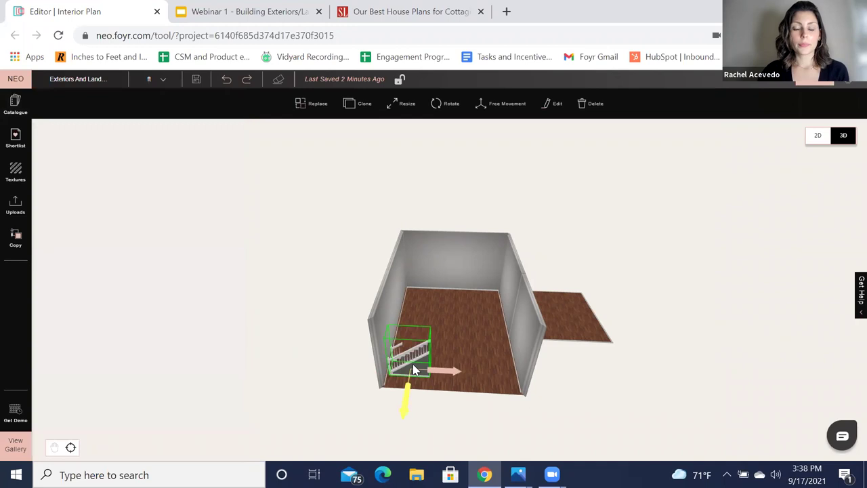
- Rotate the staircase so it runs lengthwise along the larger room's side wall, and reposition it against that wall
scroll(478, 344, "up", 4)
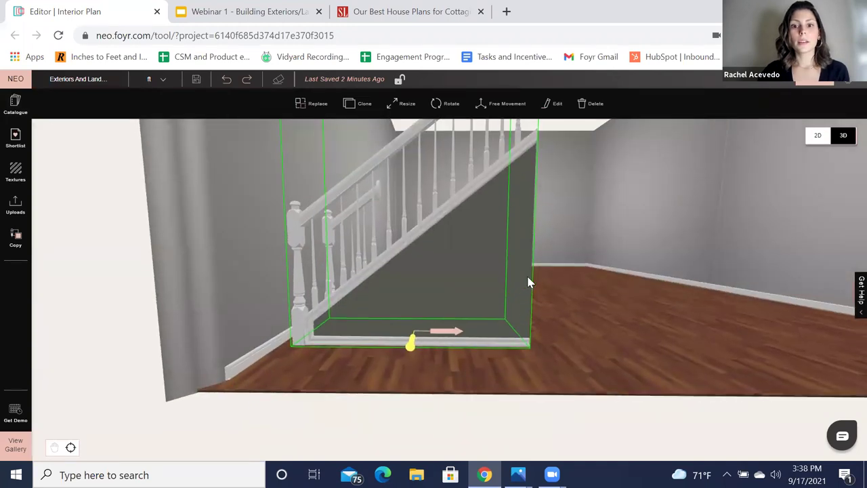
left_click(445, 103)
scroll(441, 317, "down", 4)
left_click_drag(468, 260, 503, 264)
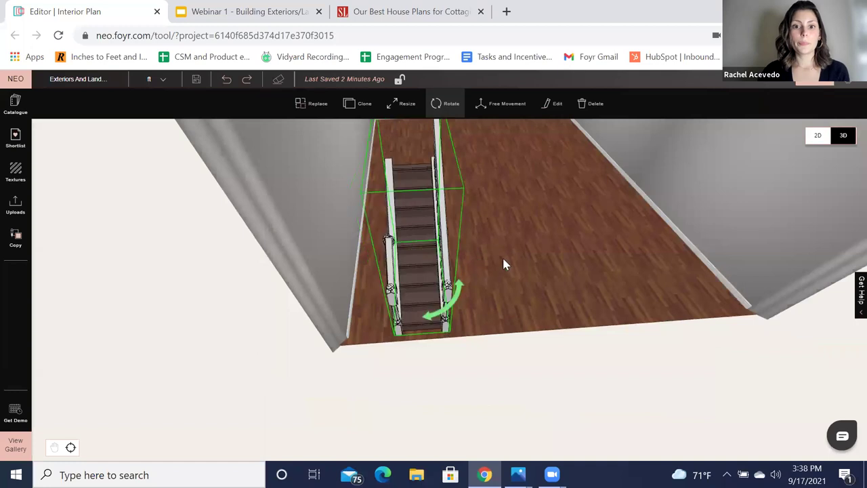
left_click(448, 203)
left_click_drag(390, 283, 354, 290)
left_click_drag(390, 320, 390, 284)
left_click(515, 295)
left_click_drag(516, 301, 478, 284)
scroll(479, 285, "down", 5)
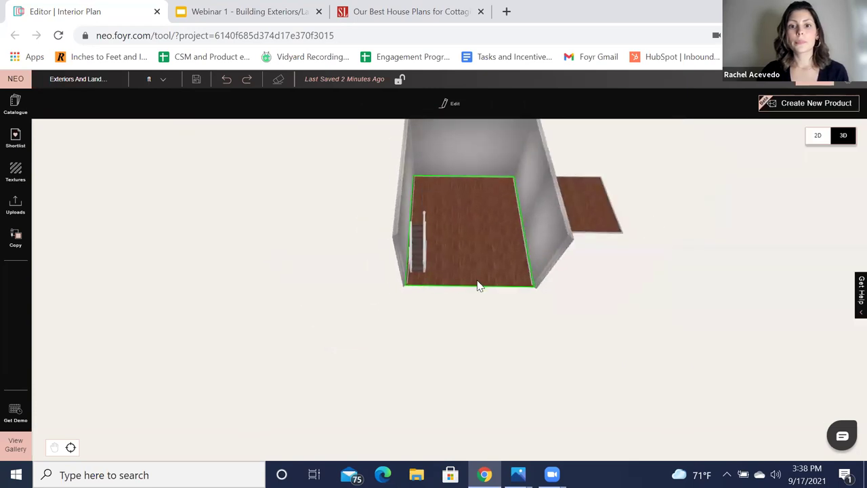
- Start a new custom product and draw a rectangle of about 22'10" by 27'6" over the larger room's floor
left_click(807, 108)
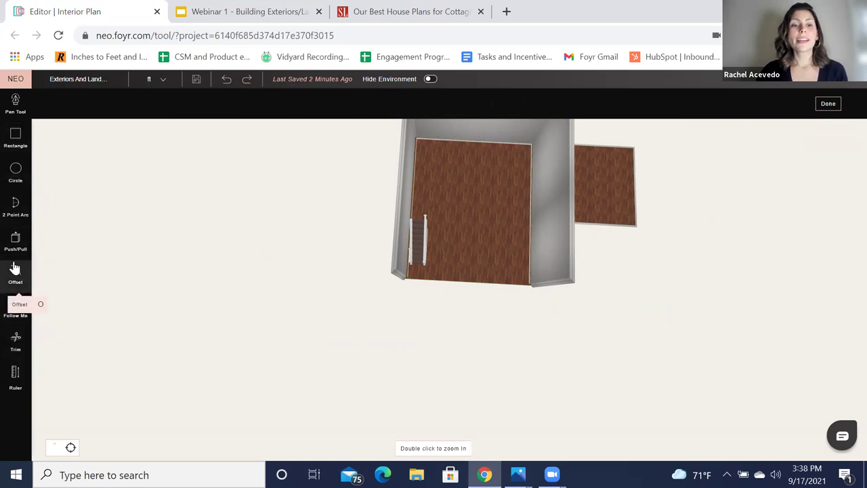
double_click(455, 187)
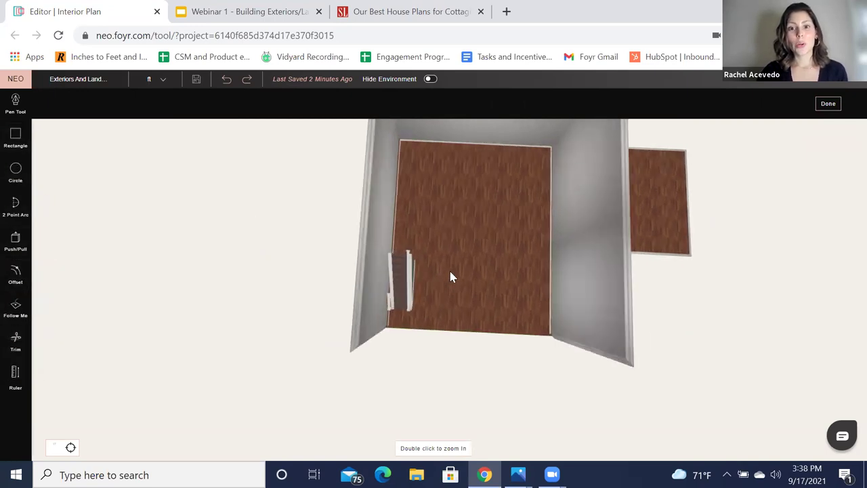
scroll(501, 262, "down", 5)
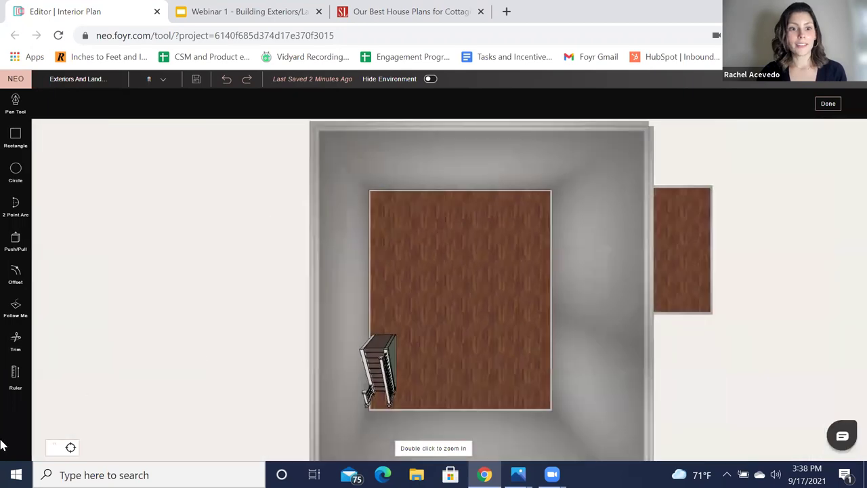
right_click_drag(258, 289, 239, 222)
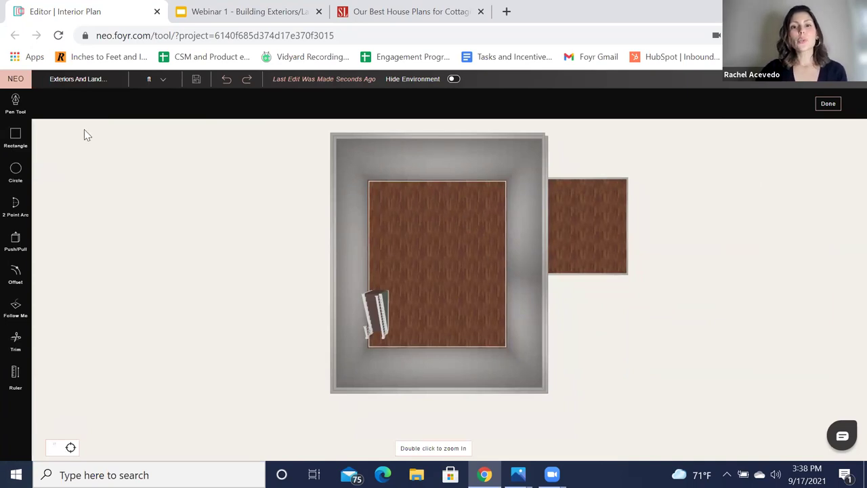
left_click(15, 139)
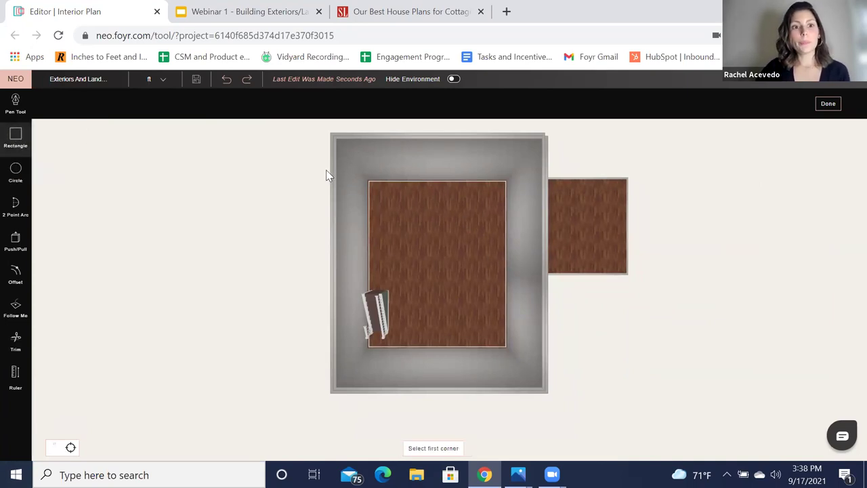
left_click(369, 181)
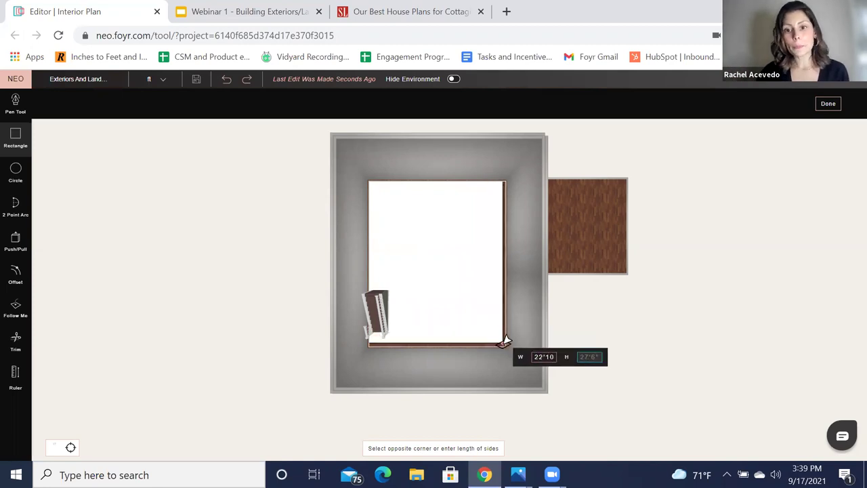
left_click(506, 344)
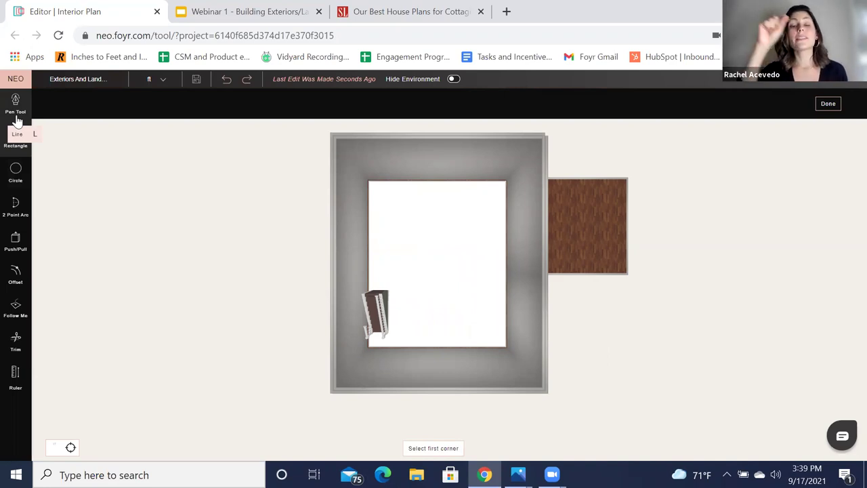
- Push/pull the floor rectangle upward 0'1" into a thin slab
left_click_drag(274, 341, 230, 218)
scroll(230, 218, "up", 3)
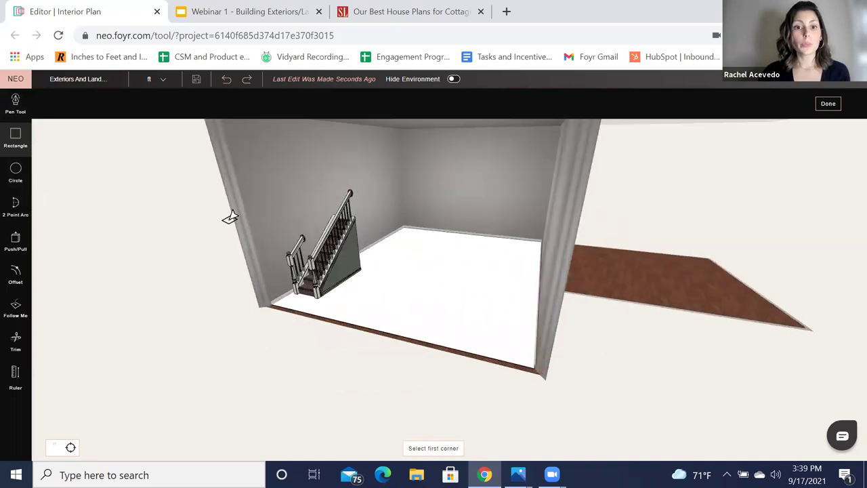
left_click(15, 240)
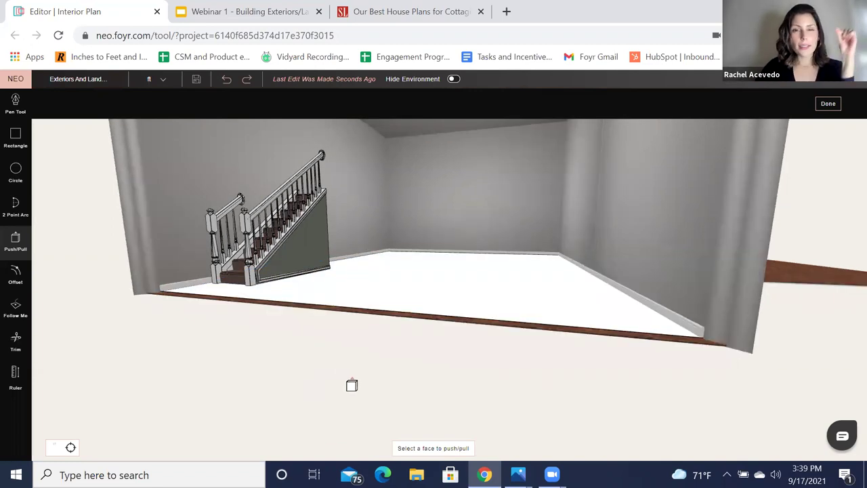
scroll(420, 306, "up", 3)
left_click(414, 326)
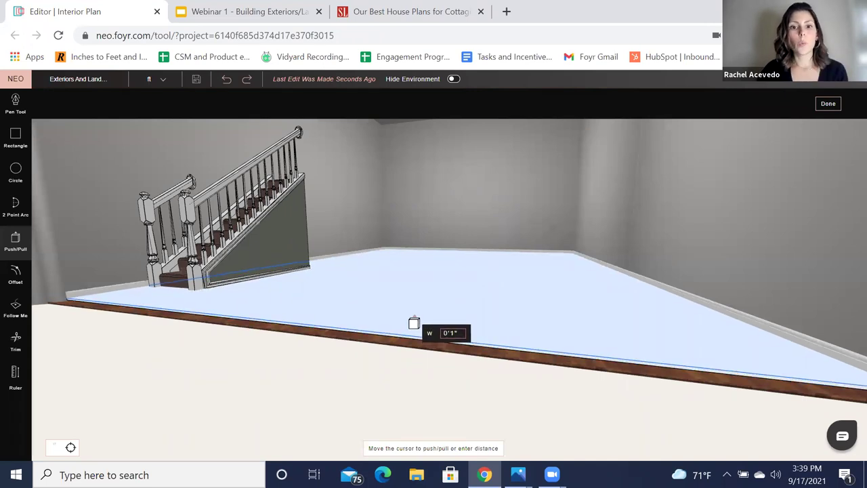
left_click(414, 323)
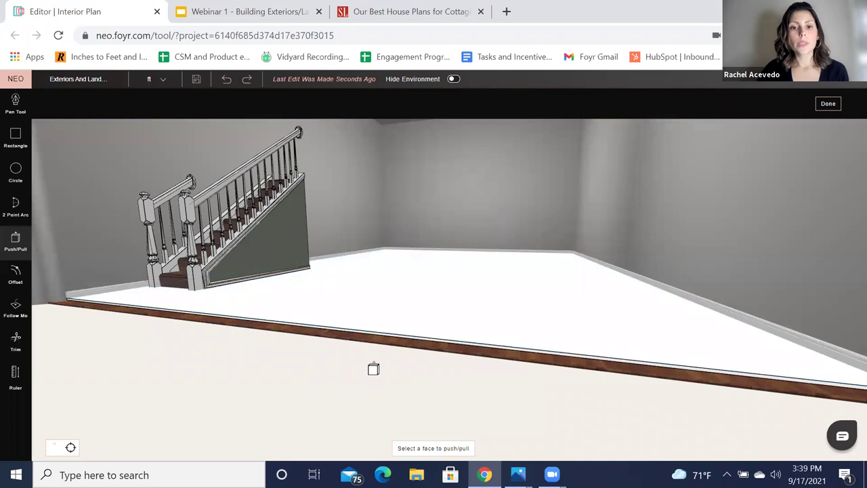
- Examine the slab's front edge and thickness against the wood floor and around the staircase
scroll(300, 401, "up", 3)
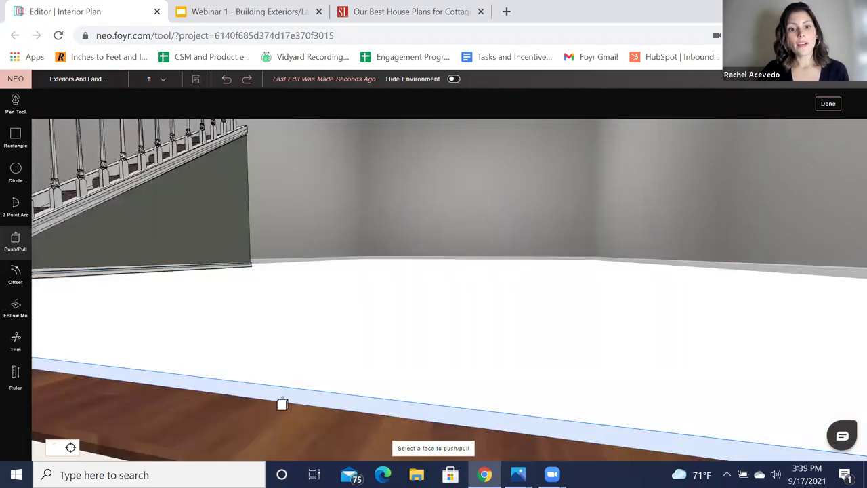
scroll(287, 378, "down", 3)
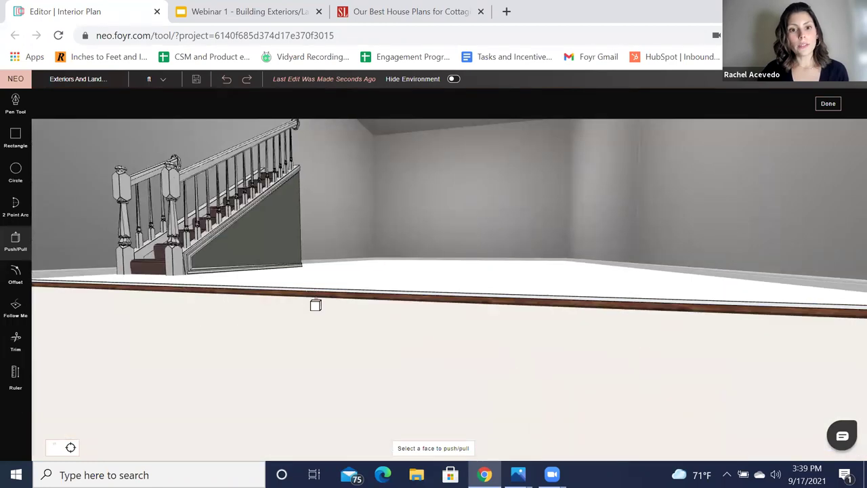
scroll(336, 339, "up", 2)
scroll(290, 364, "up", 2)
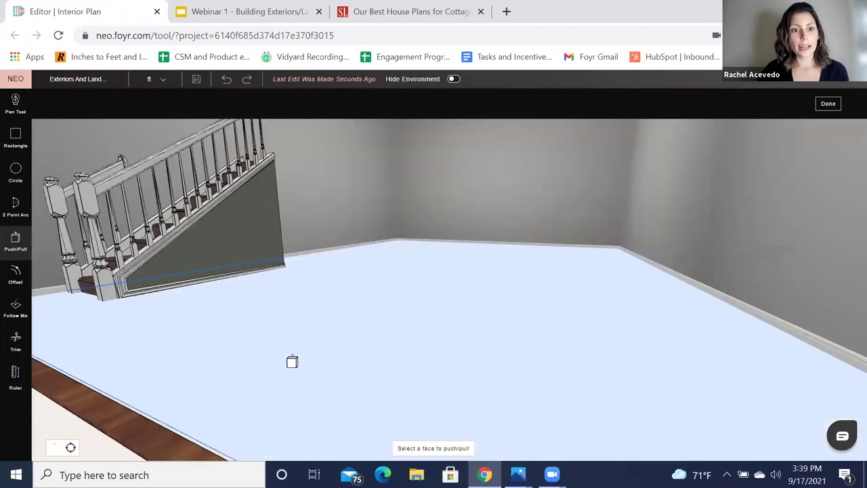
scroll(292, 362, "down", 1)
scroll(315, 360, "up", 3)
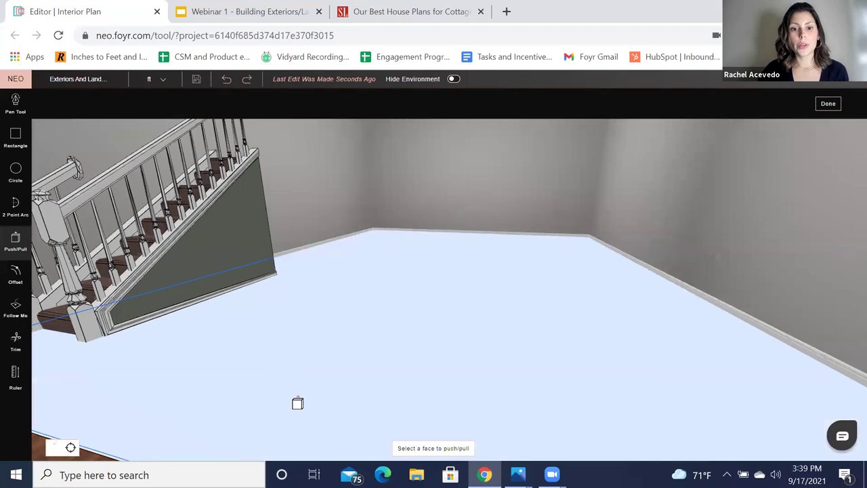
scroll(297, 395, "down", 3)
scroll(187, 251, "down", 4)
middle_click_drag(310, 251, 330, 277)
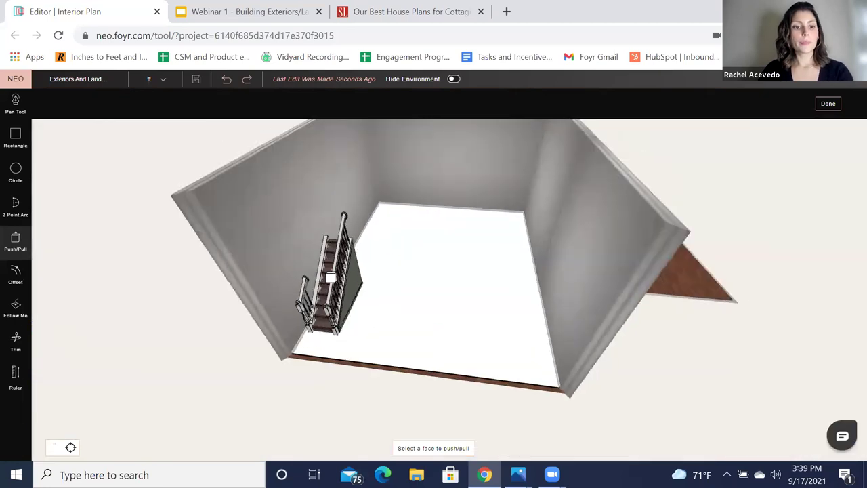
key("Escape")
- Outline the staircase footprint on the slab with the Pen tool, about 3'6" wide and 10'6" long, reaching the slab's front edge
middle_click_drag(319, 248, 331, 287)
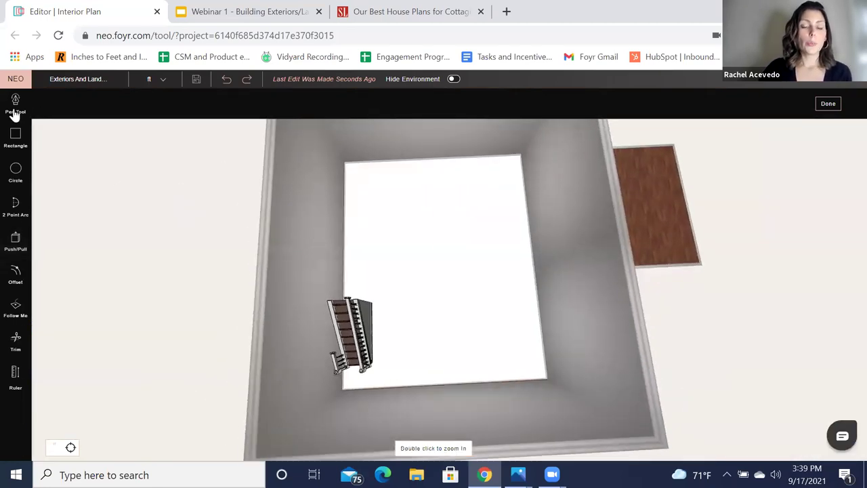
left_click(15, 108)
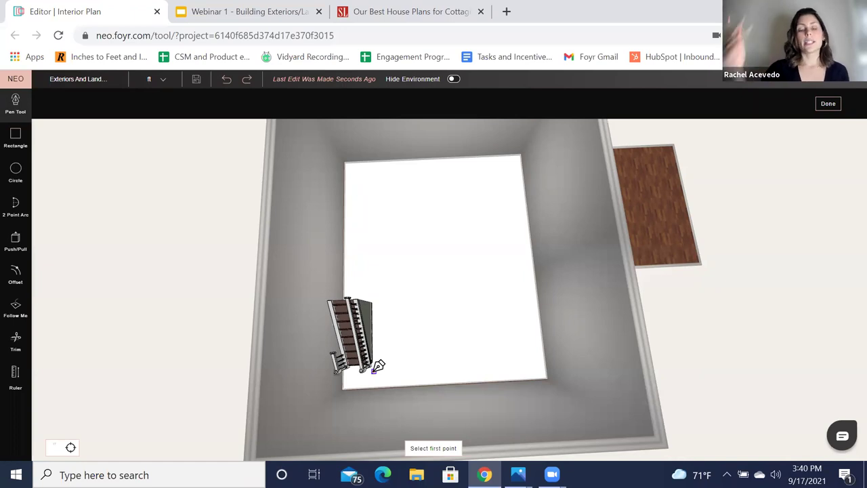
scroll(342, 300, "up", 2)
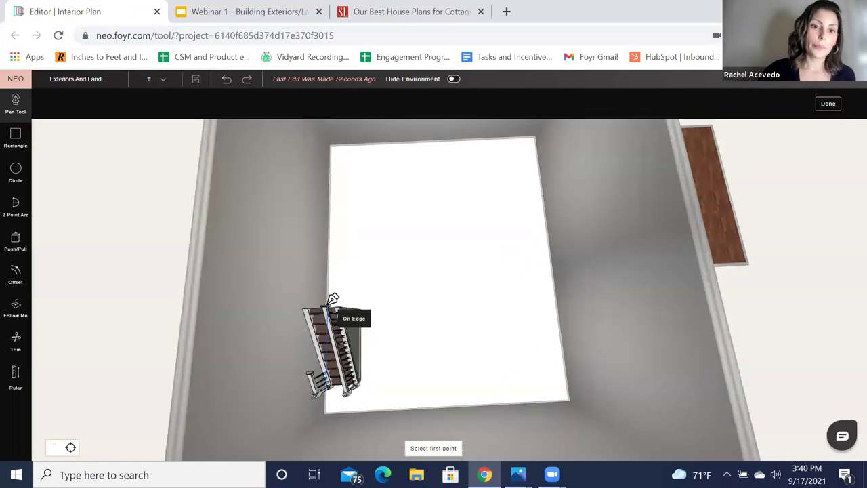
left_click(328, 304)
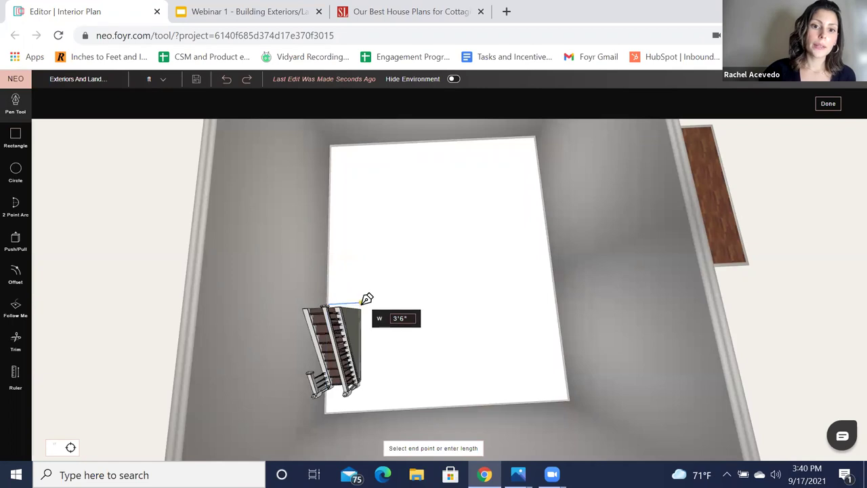
left_click(363, 302)
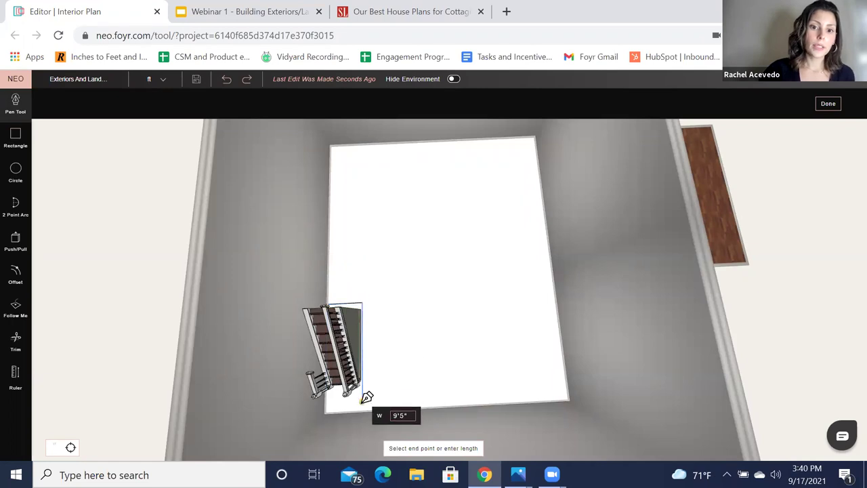
scroll(376, 390, "down", 3)
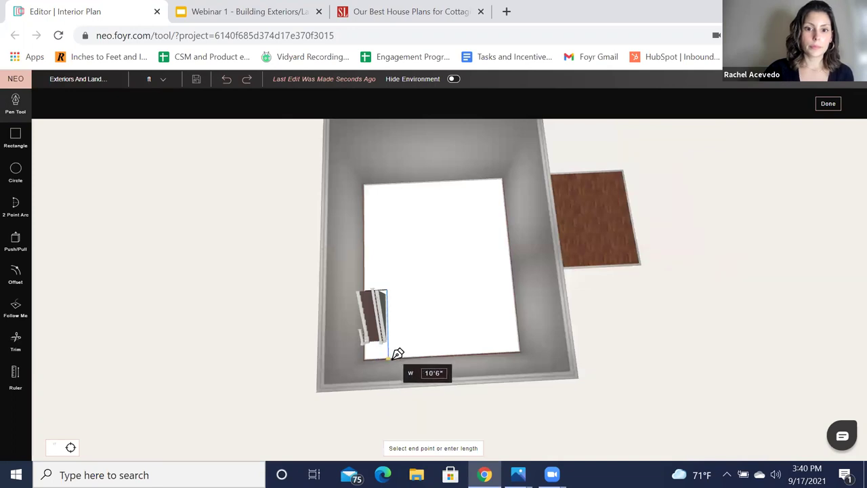
left_click(447, 339)
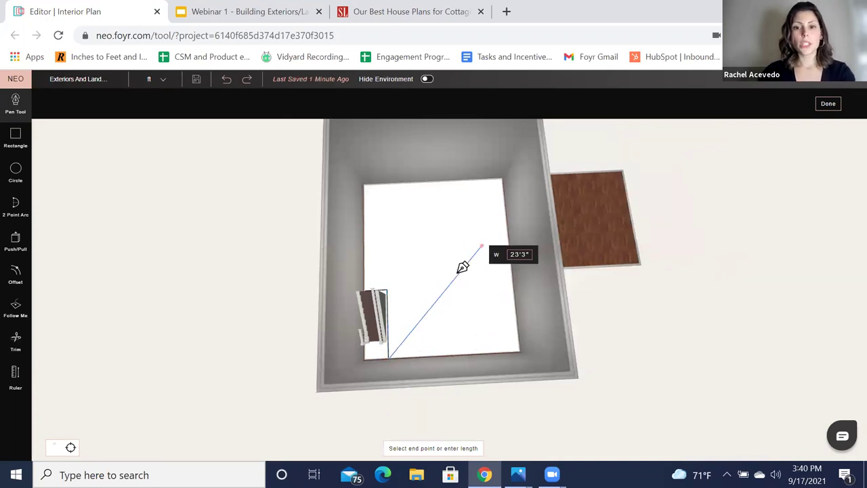
key("Escape")
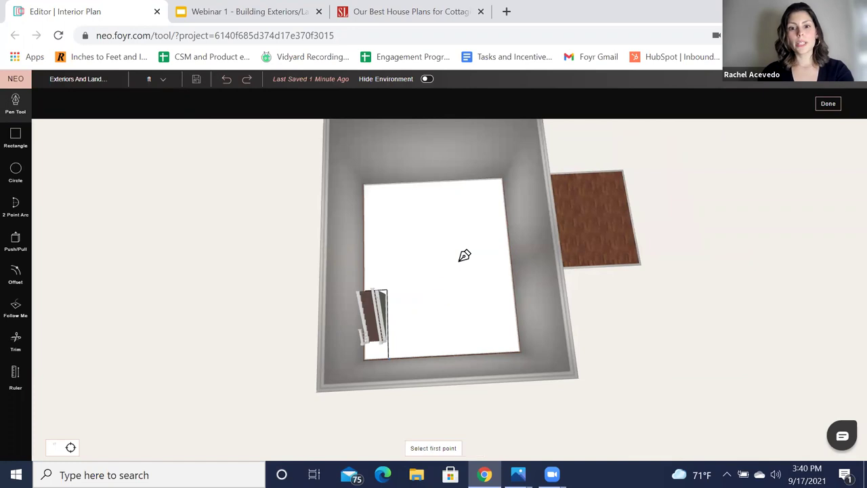
- Push/pull the outlined staircase area down through the slab to cut the stair opening
left_click_drag(403, 375, 450, 287)
right_click_drag(455, 282, 39, 234)
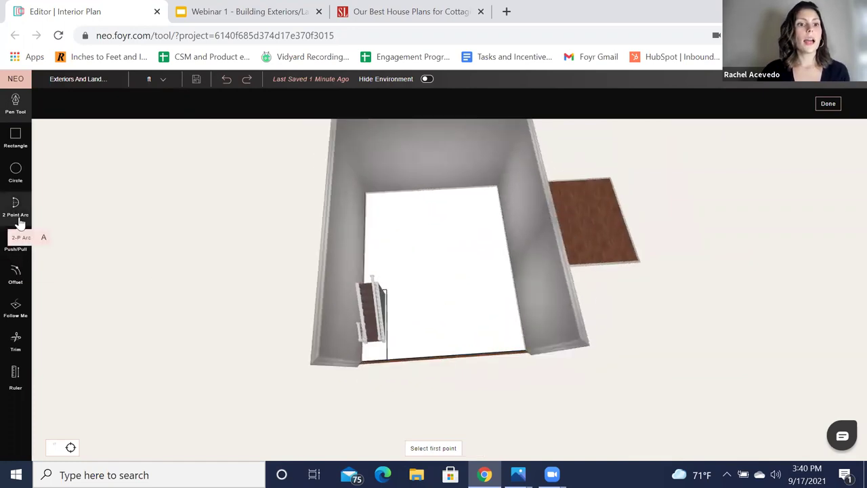
left_click(25, 249)
right_click_drag(265, 360, 356, 295)
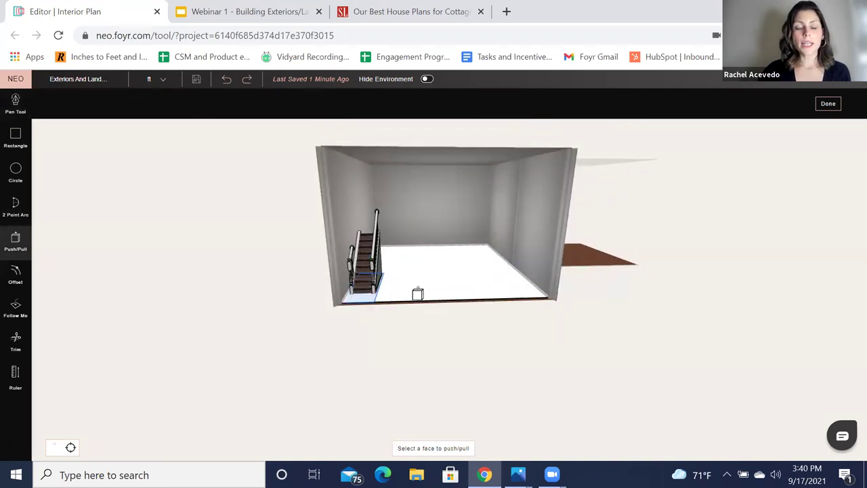
scroll(403, 305, "up", 2)
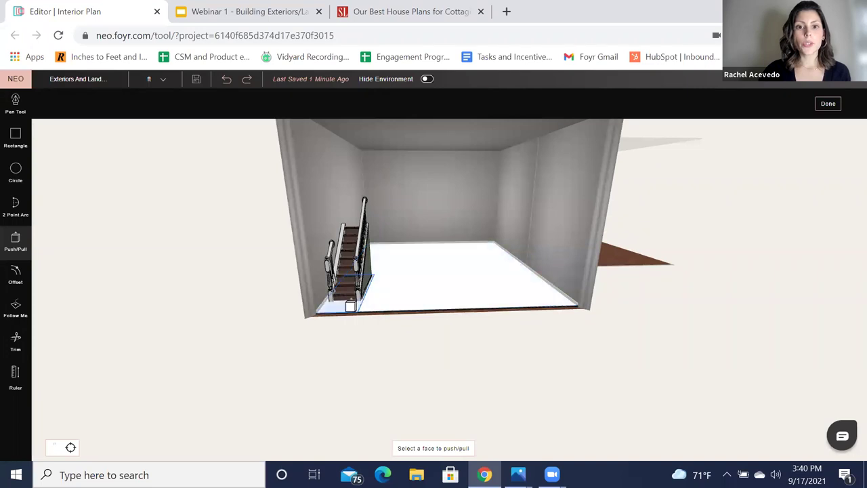
right_click_drag(408, 333, 408, 348)
left_click(350, 327)
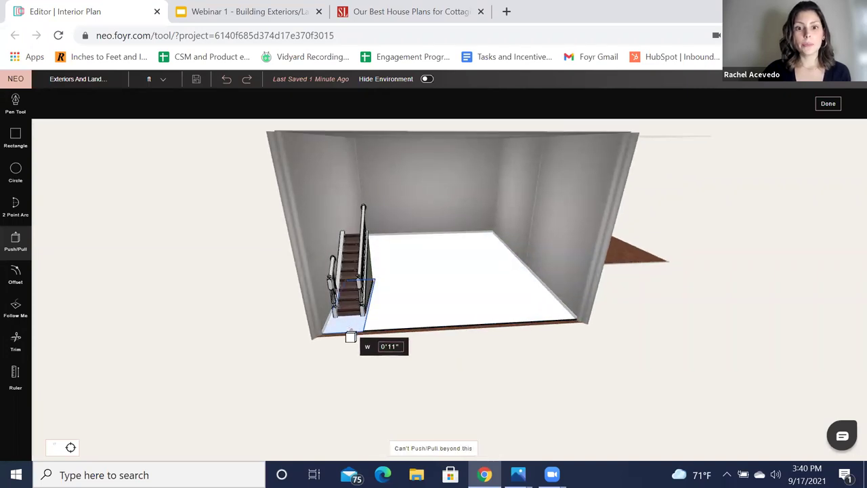
left_click(351, 337)
- Check the cut opening around the base of the staircase and finish the custom slab product
mouse_move(430, 370)
left_mouse_down()
mouse_move(449, 368)
mouse_move(438, 368)
left_mouse_up()
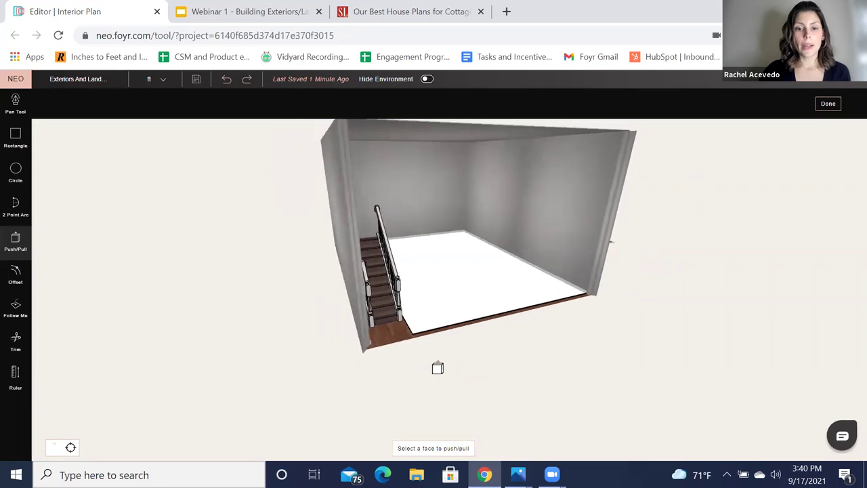
left_click_drag(656, 263, 632, 256)
scroll(633, 249, "up", 3)
left_click_drag(602, 280, 601, 325)
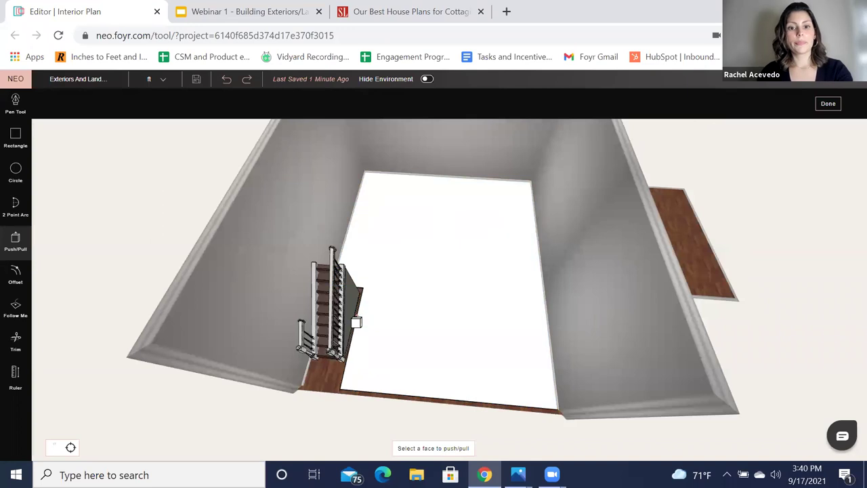
key("Escape")
left_click_drag(312, 386, 327, 342)
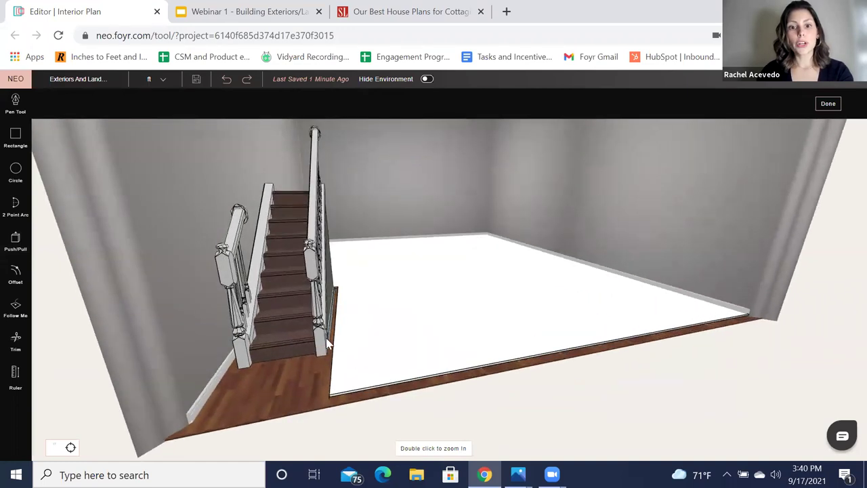
left_click_drag(323, 384, 350, 335)
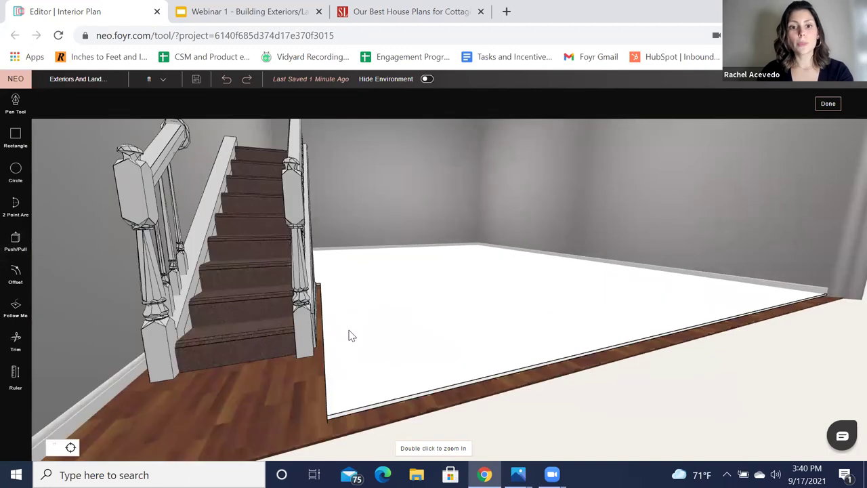
left_click(828, 105)
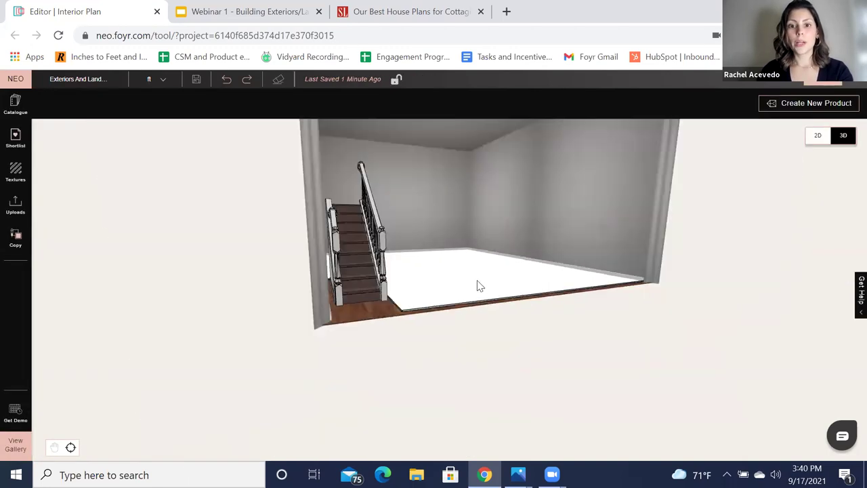
- Raise the slab vertically with Free Movement to the upper end of the staircase
left_click(478, 284)
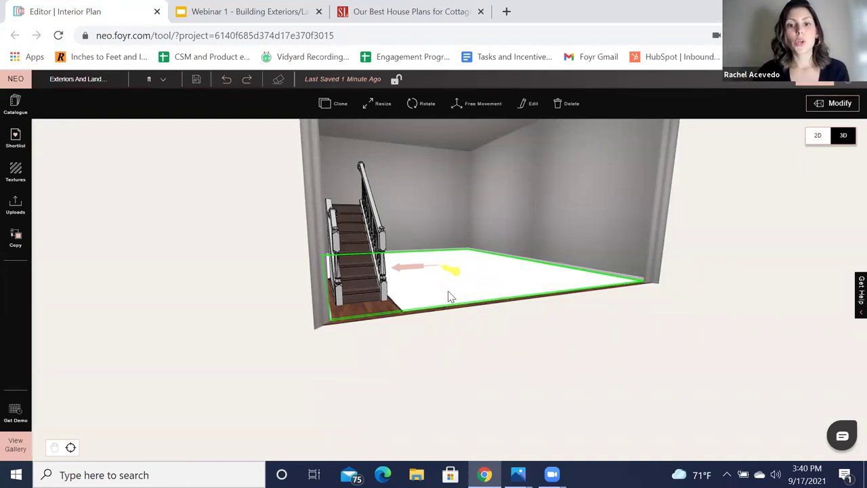
left_click(477, 108)
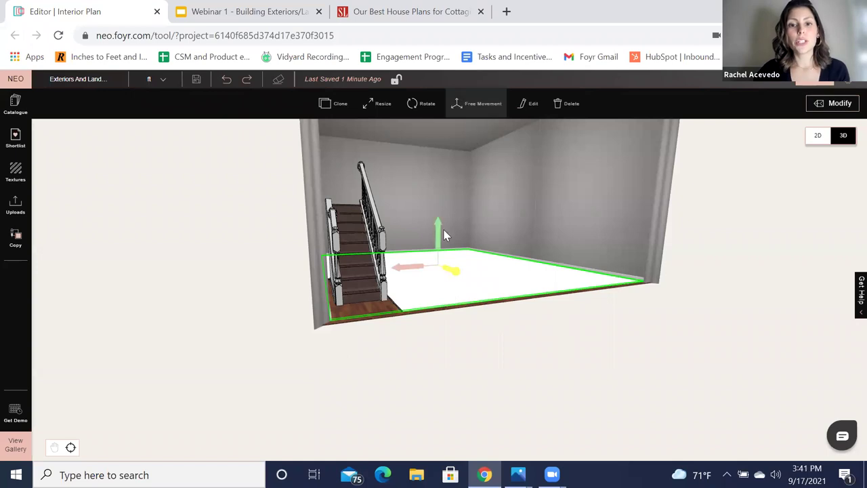
left_click_drag(439, 234, 448, 174)
left_click_drag(617, 155, 719, 250)
left_click_drag(369, 332, 387, 325)
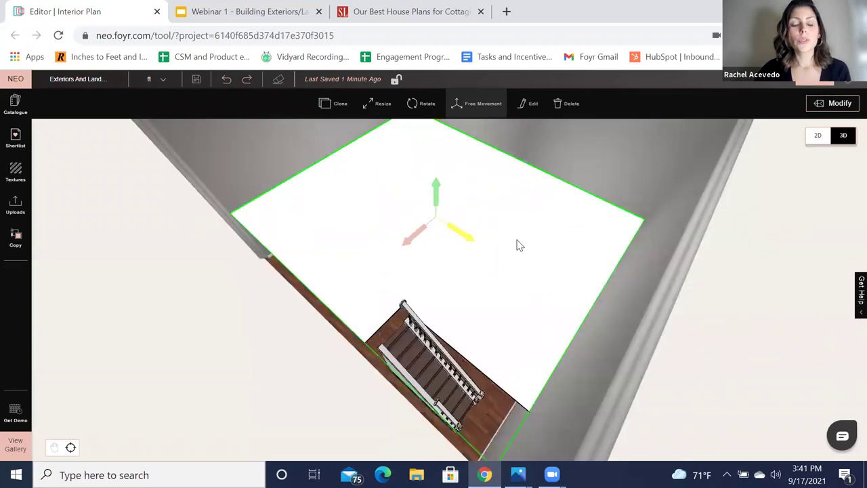
- Open the raised slab for modification and show the surrounding room and staircase again
left_click(840, 103)
left_click_drag(730, 251, 611, 201)
left_click_drag(501, 300, 477, 308)
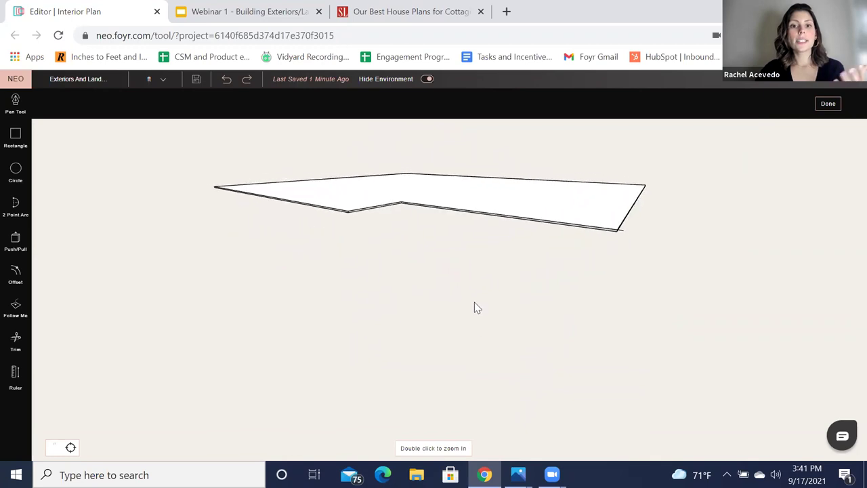
left_click(430, 79)
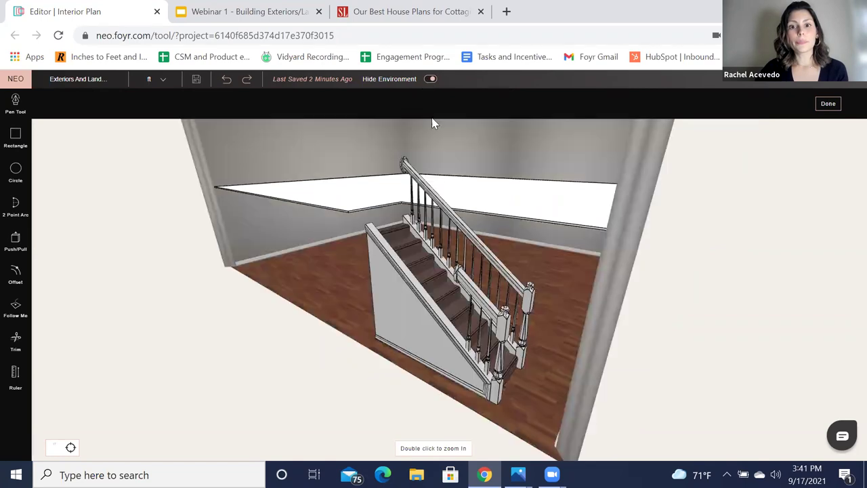
scroll(132, 208, "up", 3)
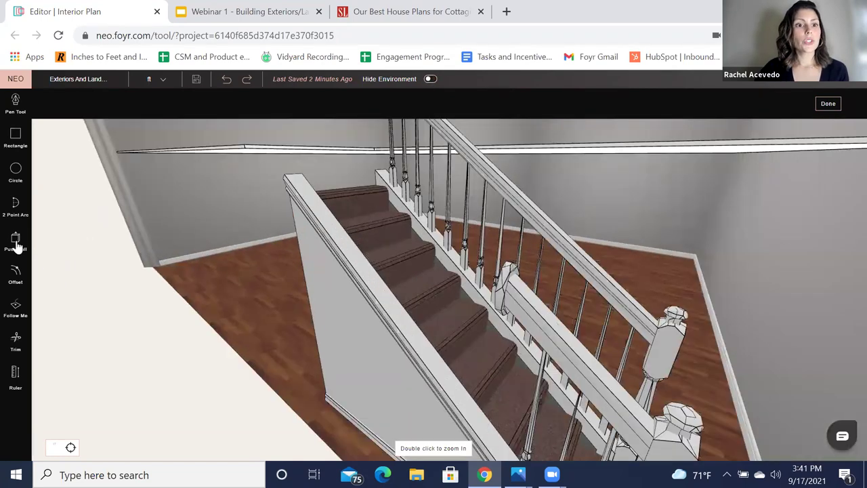
- Push/pull the stair opening's short end edge and long side edge slightly inward toward the staircase
middle_click_drag(256, 258, 255, 255)
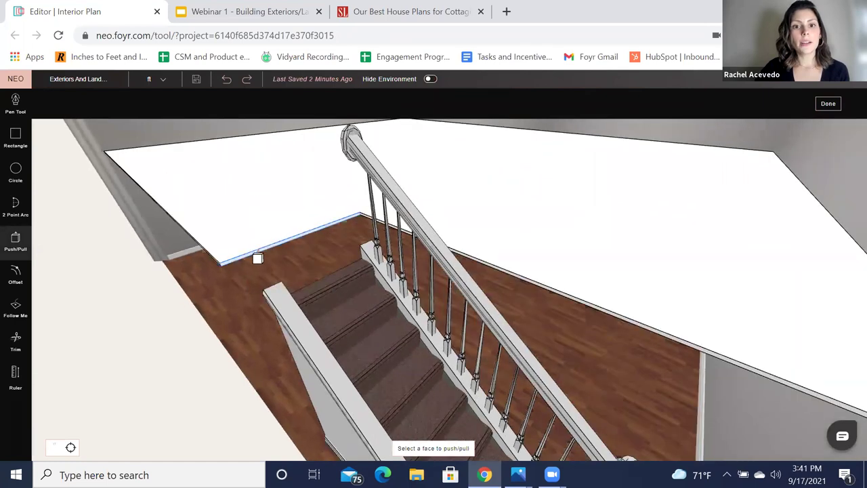
left_click(257, 258)
left_click(267, 273)
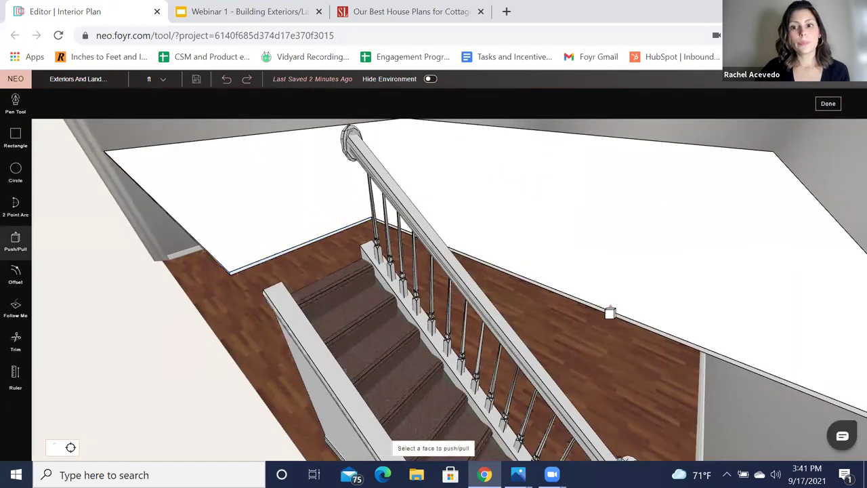
left_click(609, 321)
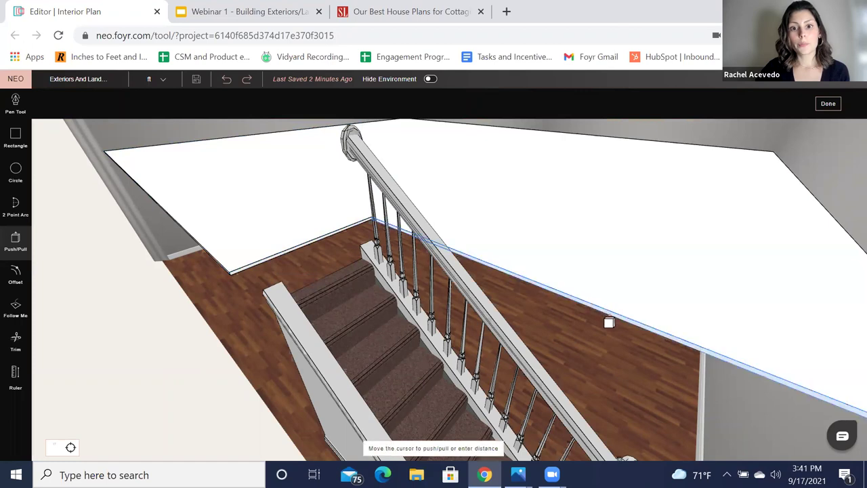
left_click(599, 346)
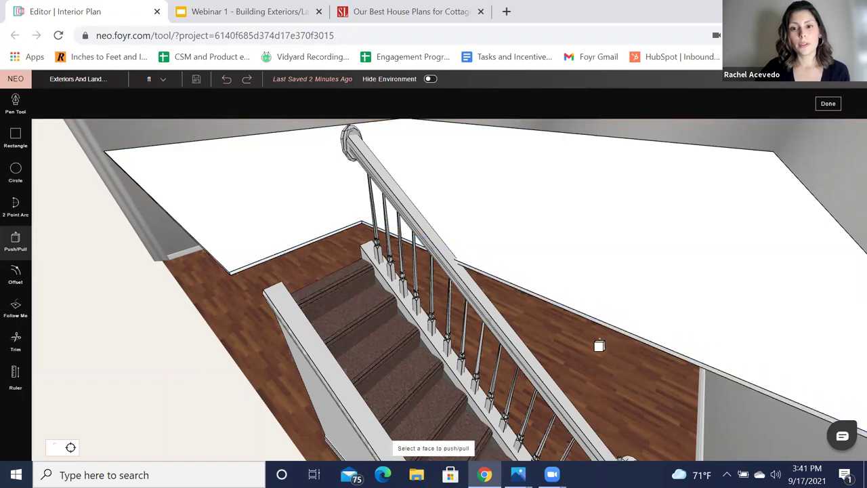
- Extend the opening's long side edge further toward the stair railing with Push/Pull and finish modifying the slab
scroll(567, 358, "down", 4)
left_click_drag(567, 345, 455, 342)
middle_click_drag(454, 341, 460, 241)
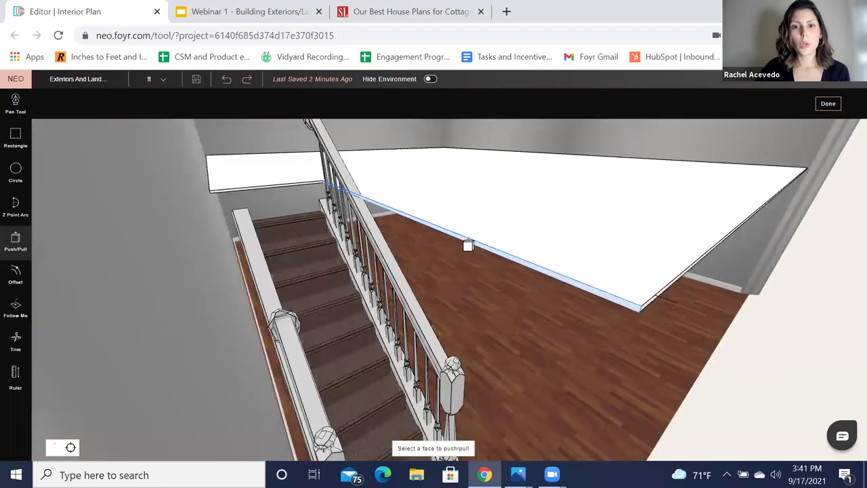
left_click(472, 244)
left_click(477, 243)
left_click_drag(541, 357, 533, 345)
key("Escape")
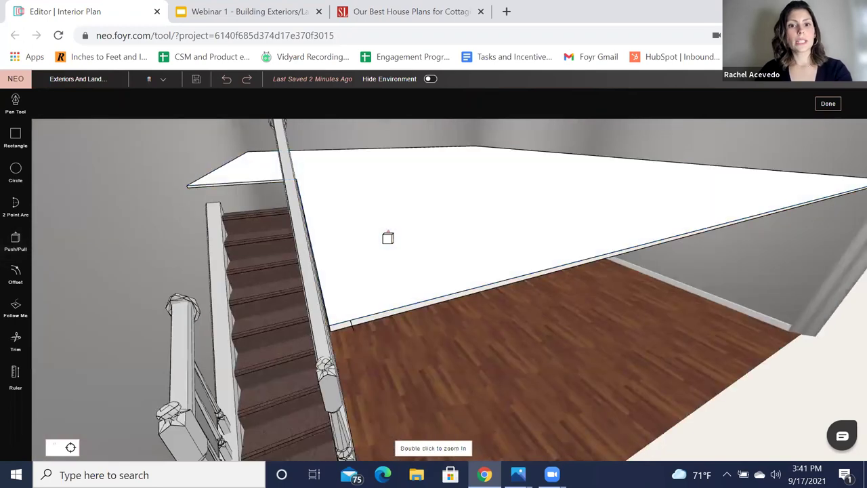
scroll(514, 288, "down", 3)
left_click_drag(573, 281, 552, 292)
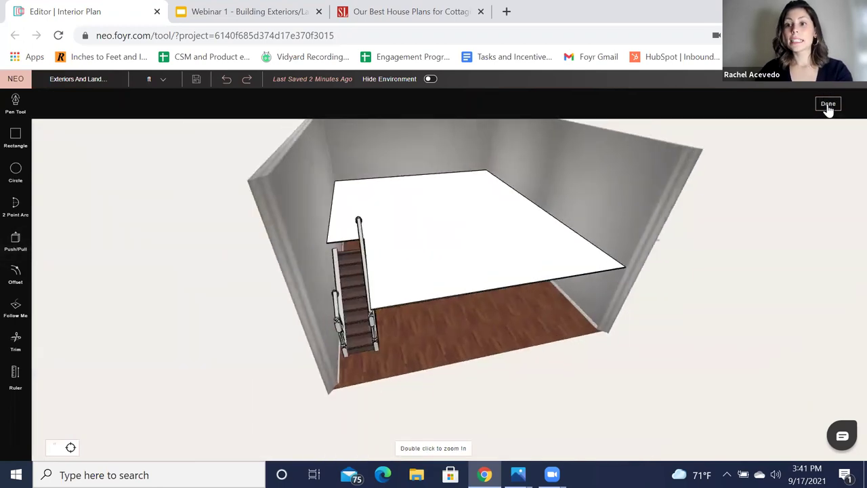
left_click(828, 105)
- Copy the wood flooring texture from the lower floor onto the raised slab's upper face
left_click_drag(627, 224, 500, 291)
scroll(527, 325, "up", 3)
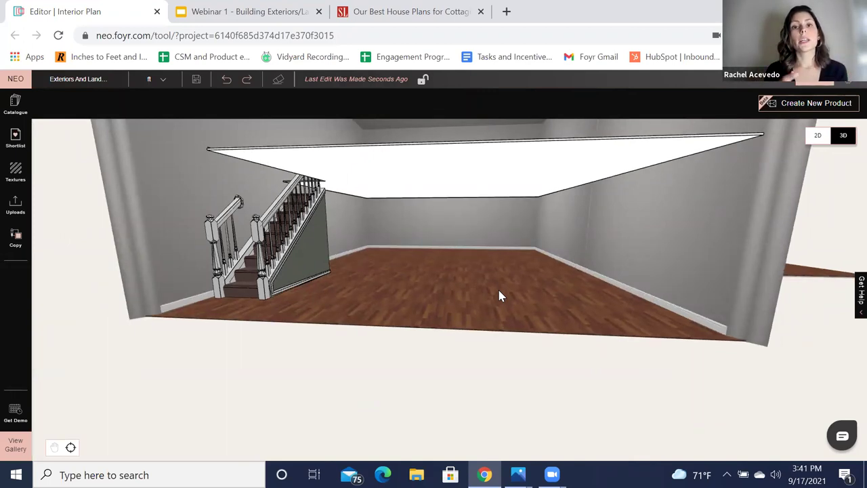
left_click_drag(516, 249, 489, 339)
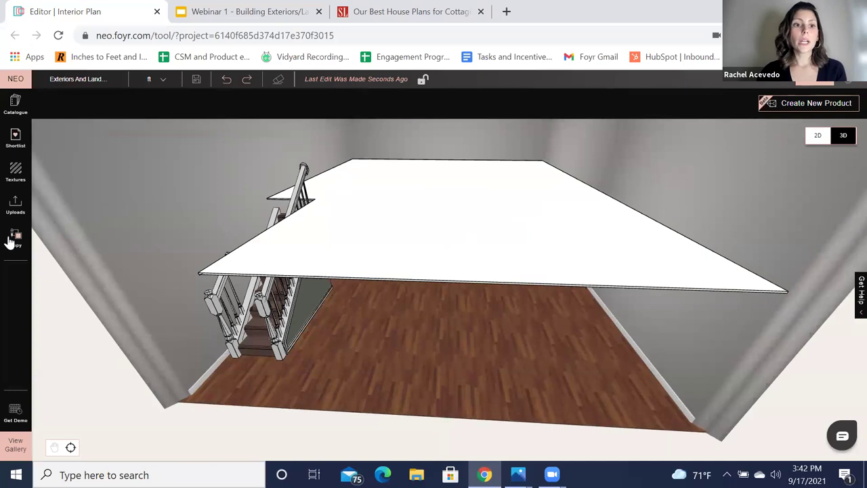
left_click(10, 241)
left_click(46, 257)
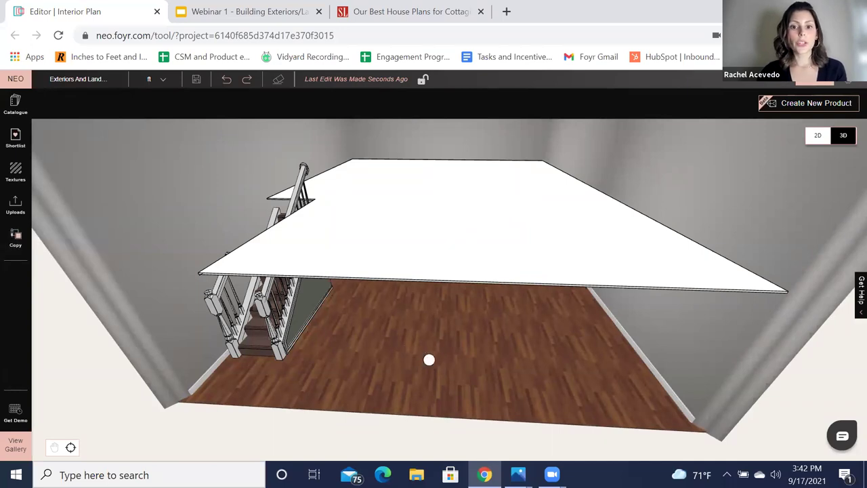
left_click(444, 281)
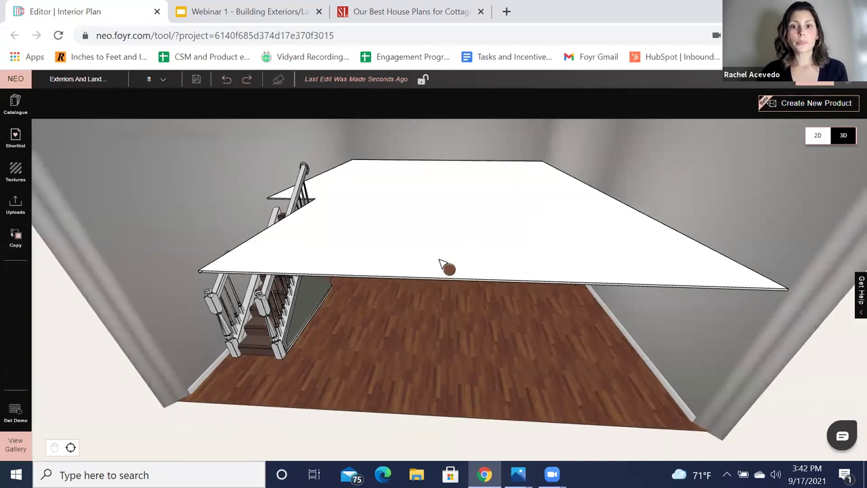
left_click(441, 265)
key("Escape")
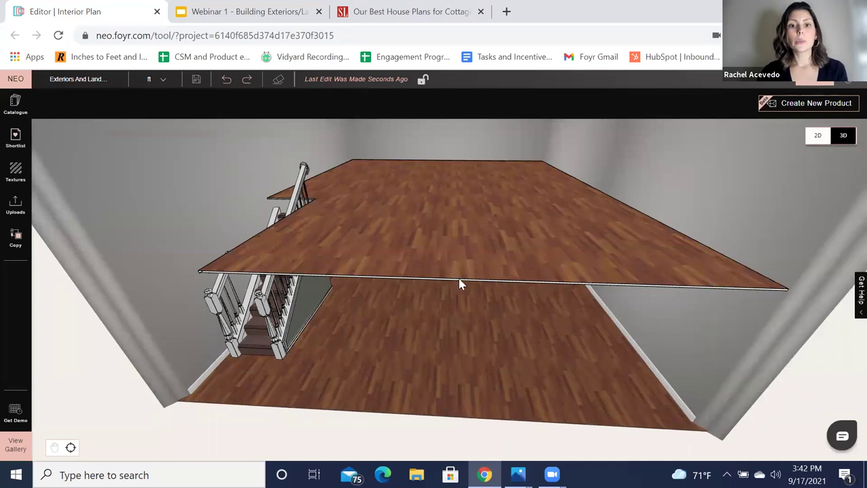
- Examine the underside of the raised slab and display the shortlisted textures
left_click_drag(459, 283, 397, 114)
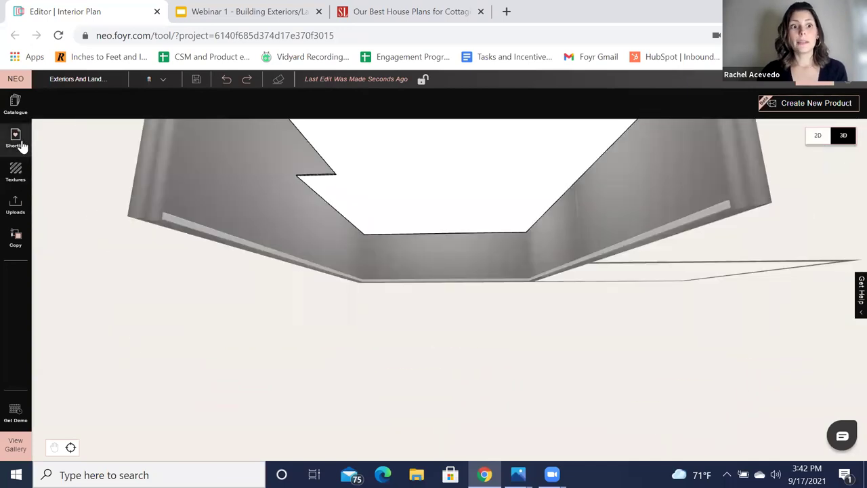
left_click(17, 139)
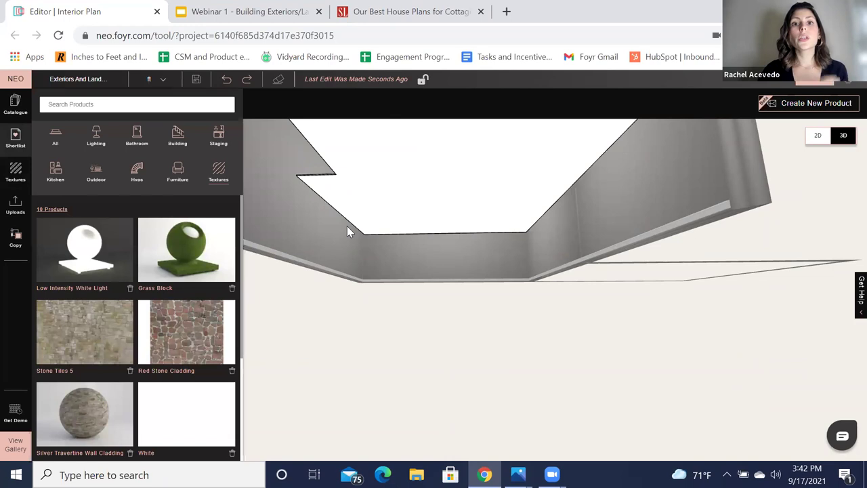
left_click_drag(454, 257, 458, 279)
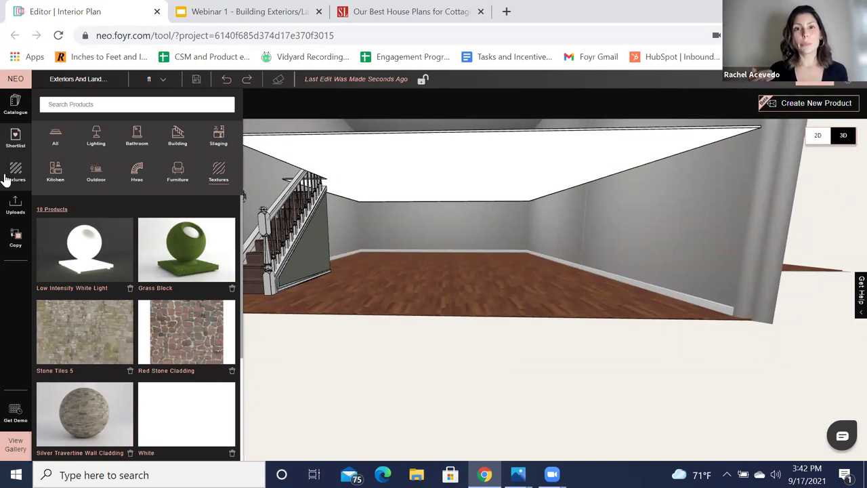
scroll(494, 264, "up", 2)
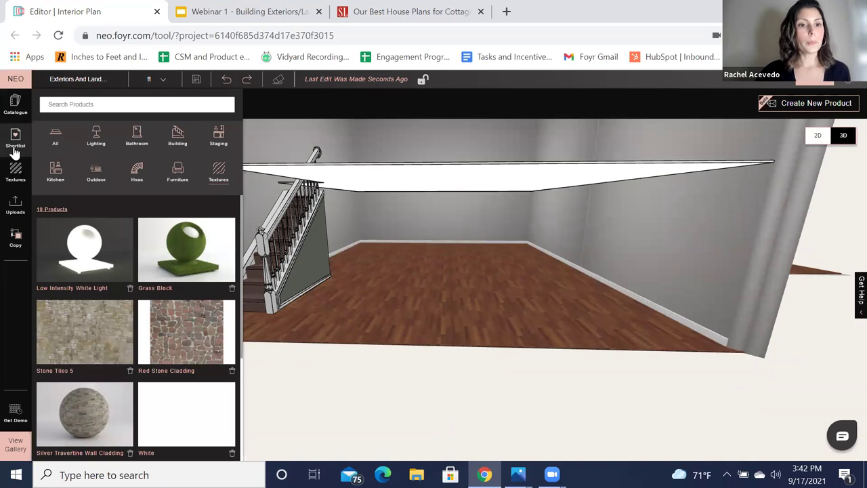
- Display the full texture library with its search cleared and look over the whole building from outside
left_click(15, 170)
double_click(120, 103)
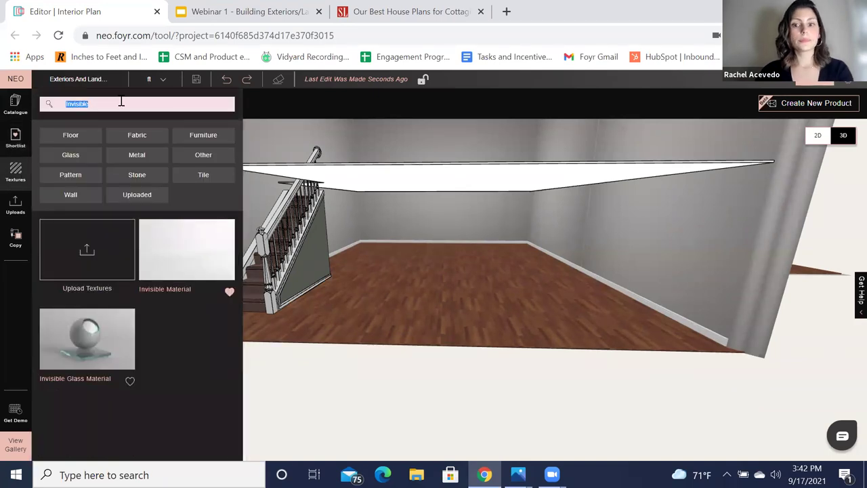
key("BackSpace")
scroll(440, 271, "down", 5)
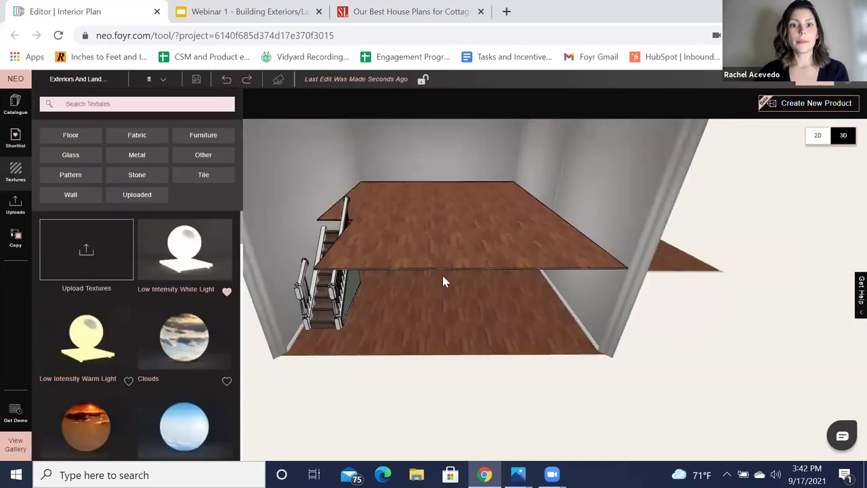
scroll(491, 241, "down", 3)
left_click_drag(509, 233, 494, 279)
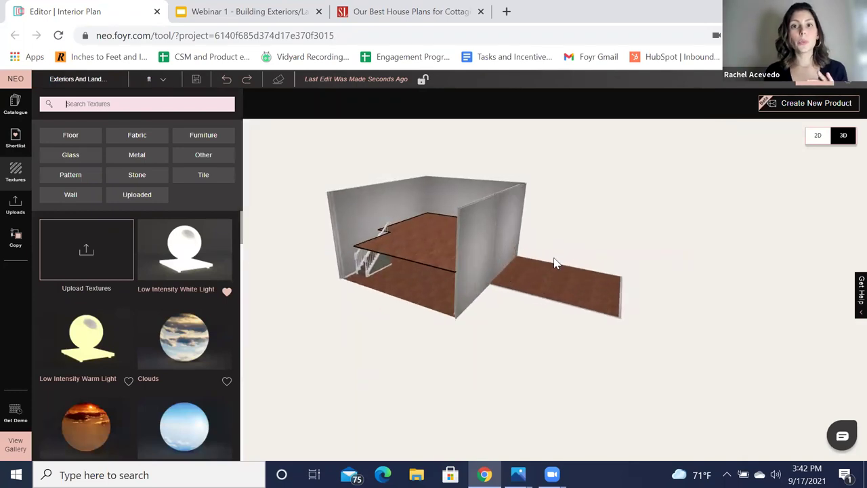
- Switch to the 2D floor plan and examine the height properties of the larger room's upper wall
left_click(818, 136)
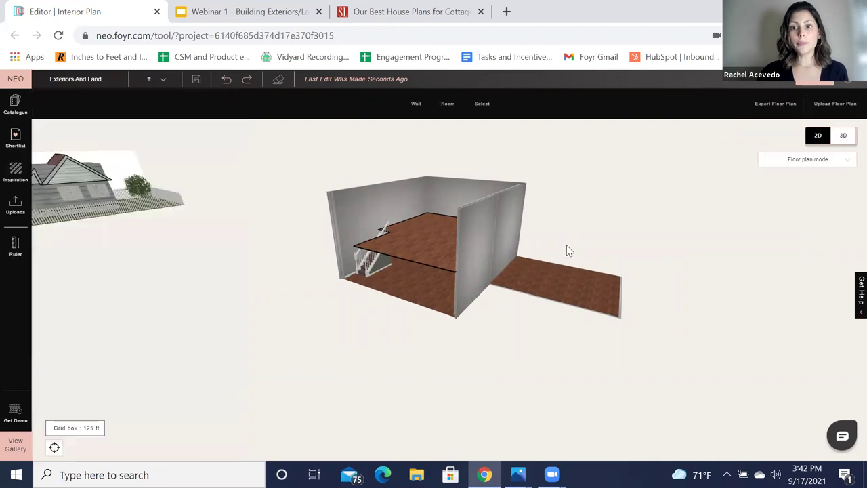
scroll(592, 256, "up", 2)
scroll(591, 256, "up", 5)
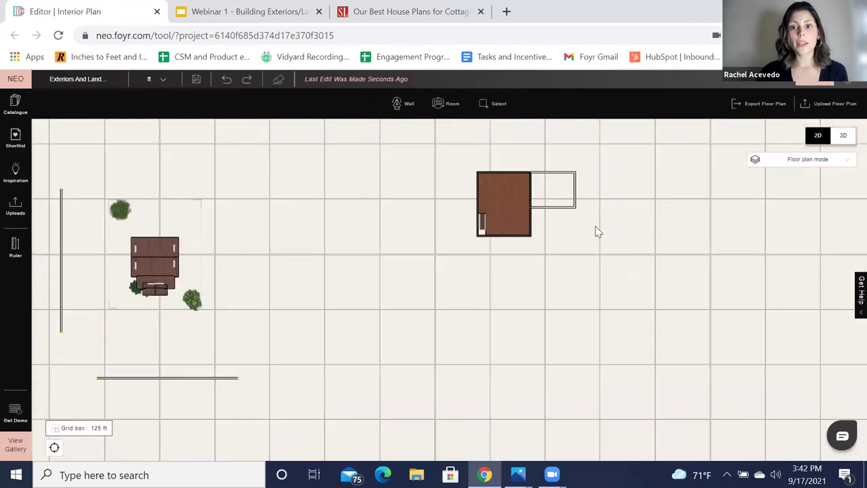
scroll(572, 276, "up", 2)
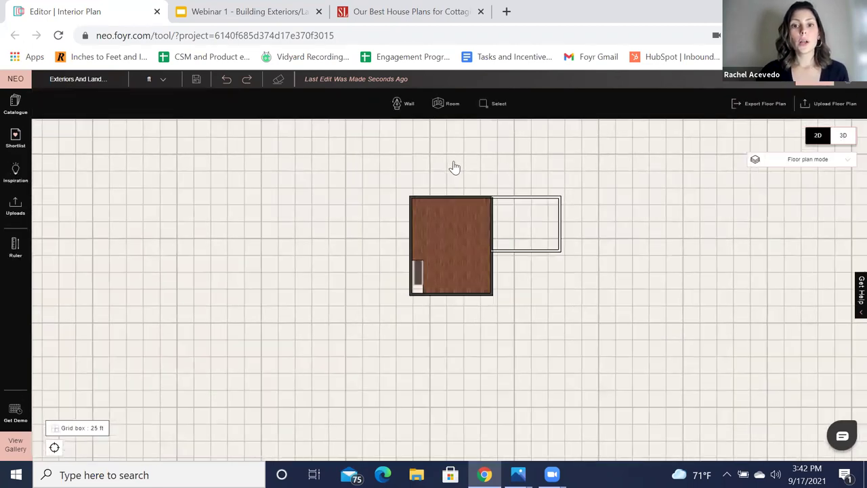
left_click(453, 160)
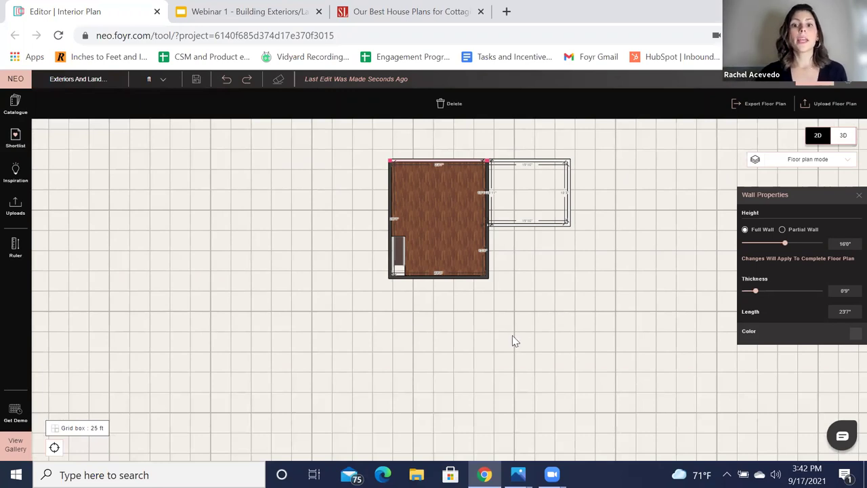
scroll(528, 329, "up", 1)
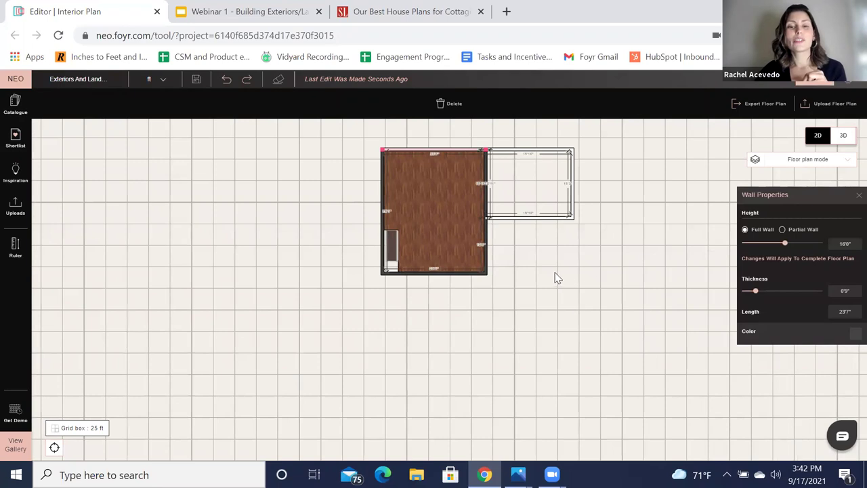
left_click_drag(553, 279, 569, 300)
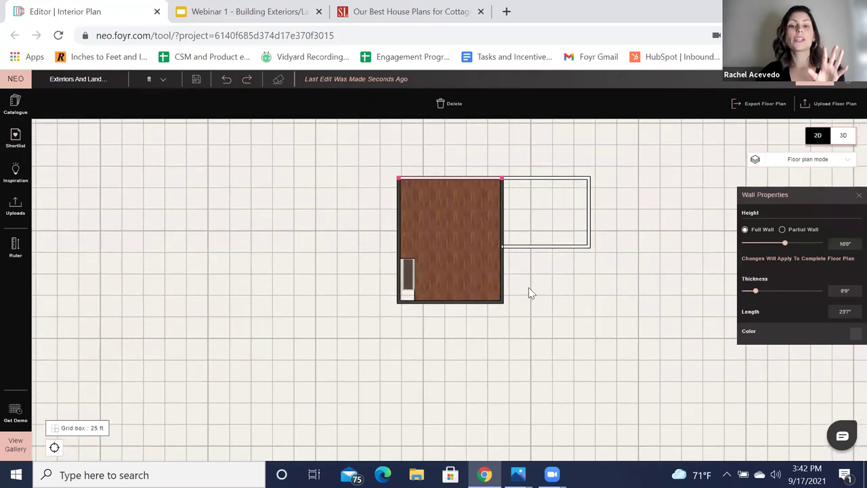
scroll(596, 369, "down", 1)
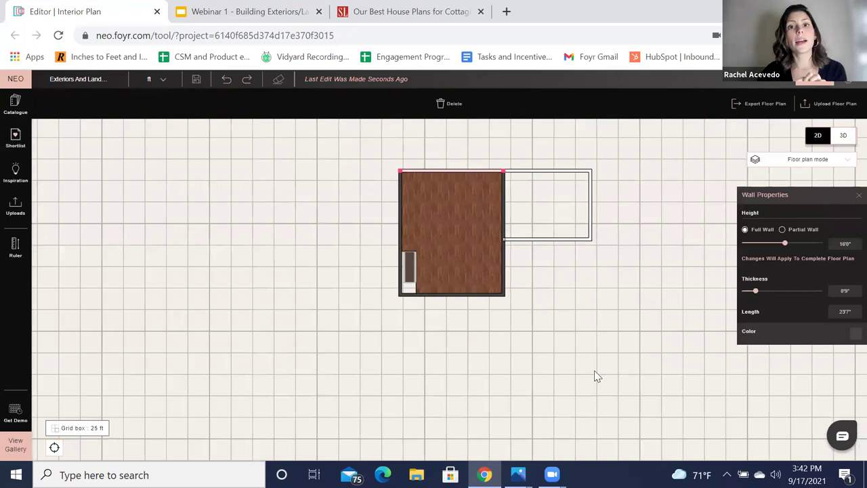
scroll(587, 350, "up", 2)
left_click_drag(494, 206, 526, 305)
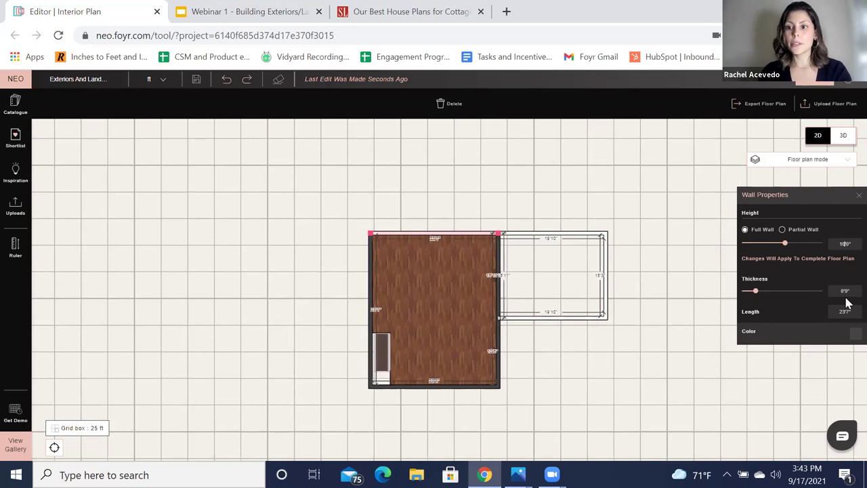
left_click(592, 207)
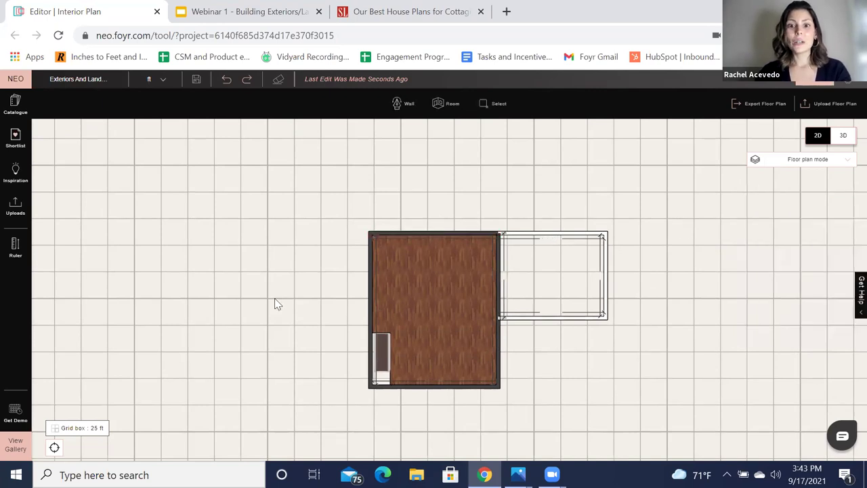
- Delete the two-room practice building from the floor plan, including its walls, slab and staircase
left_click_drag(419, 282, 577, 266)
left_click_drag(469, 266, 715, 246)
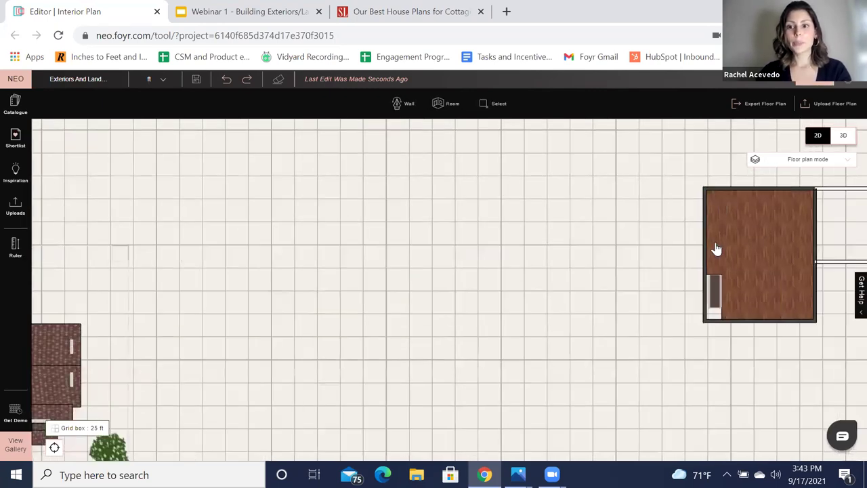
left_click(715, 243)
key("Delete")
left_click(669, 302)
key("Delete")
left_click(707, 268)
key("Delete")
left_click(797, 206)
key("Delete")
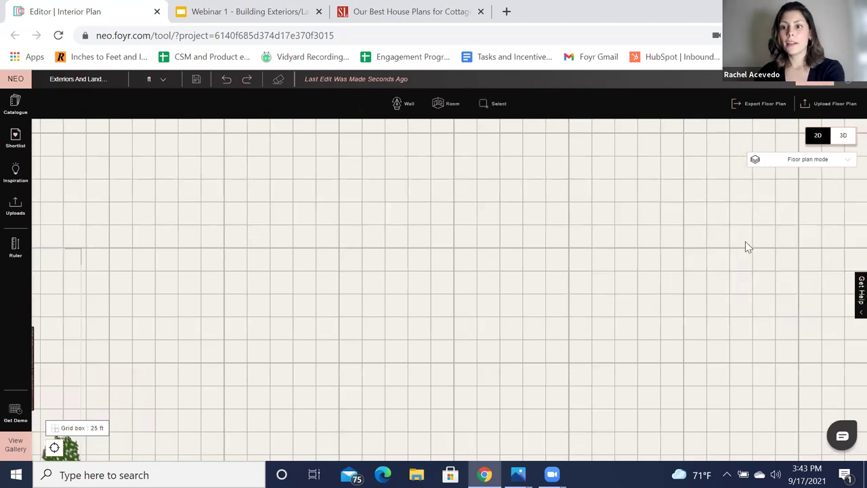
- Locate the finished cottage in the floor plan and switch to Photos to view the Cottage with No Background render
left_click_drag(325, 326, 670, 250)
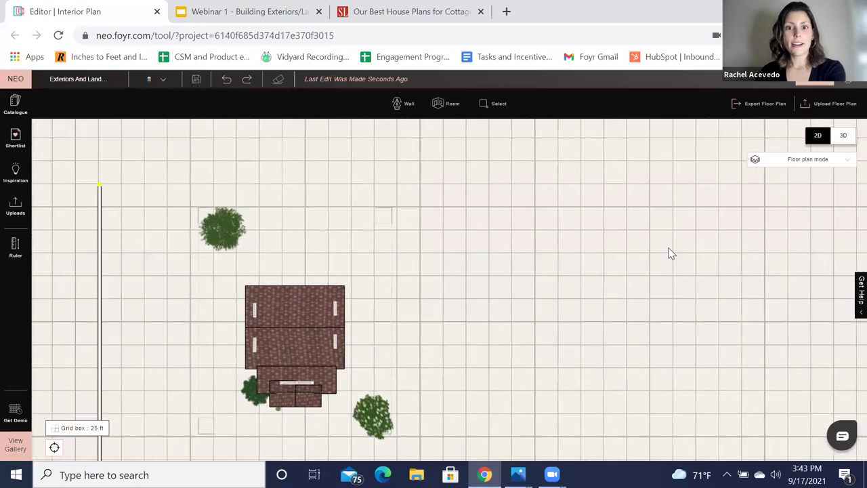
left_click_drag(562, 316, 642, 278)
scroll(642, 278, "down", 1)
left_click_drag(588, 397, 580, 379)
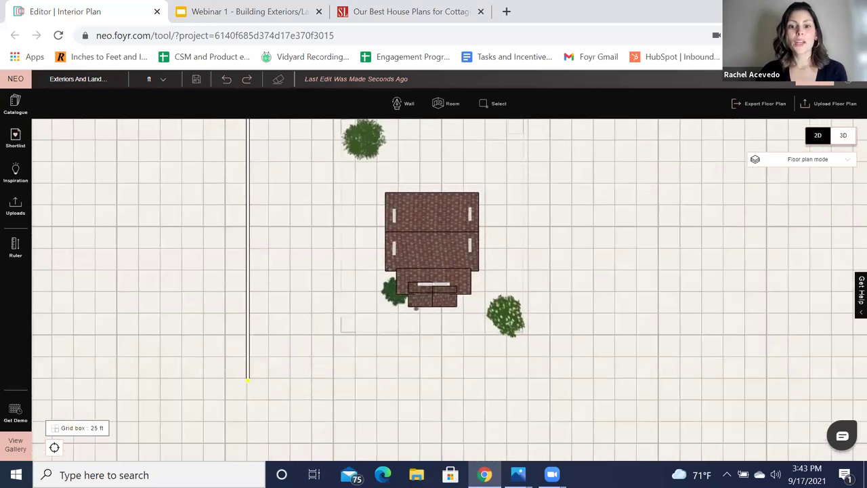
left_click(518, 474)
left_click(550, 412)
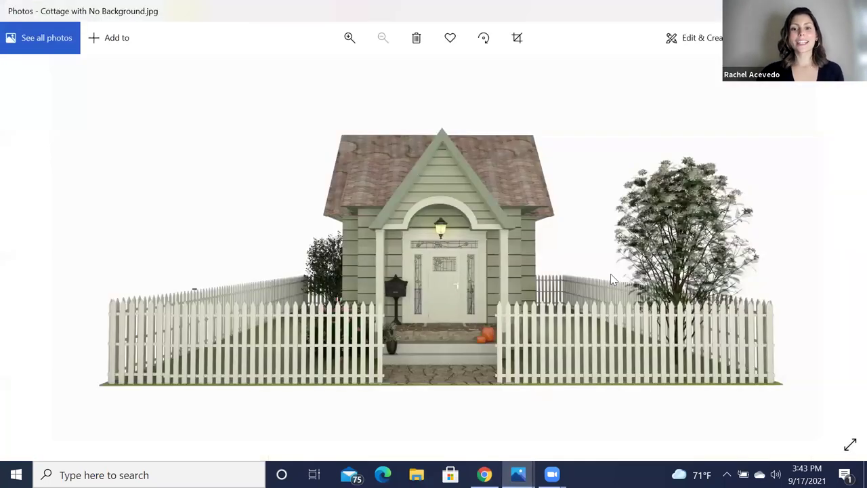
- Switch to the browser, view the Southern Living Cloudland Cottage reference photo and return to the cottage's floor plan
left_click(484, 474)
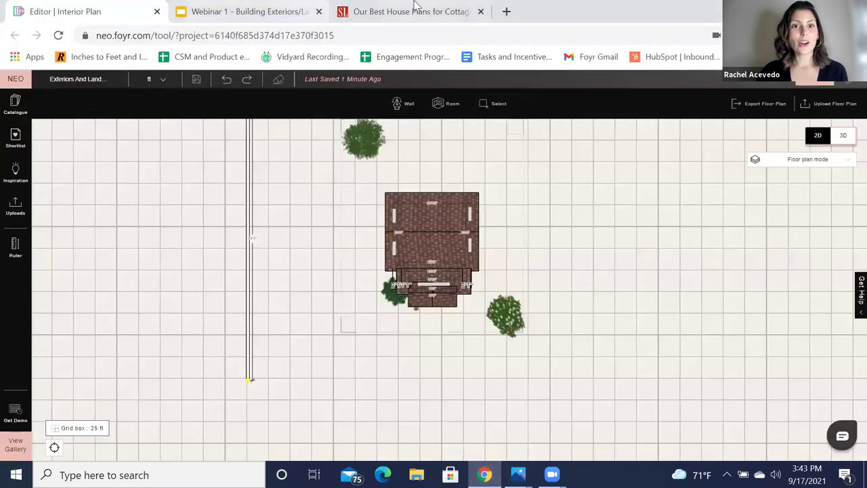
key("ctrl+3")
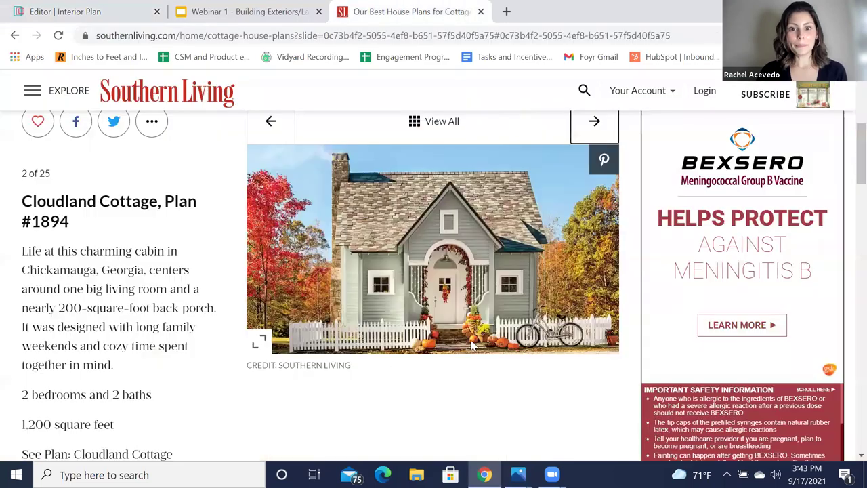
left_click(76, 15)
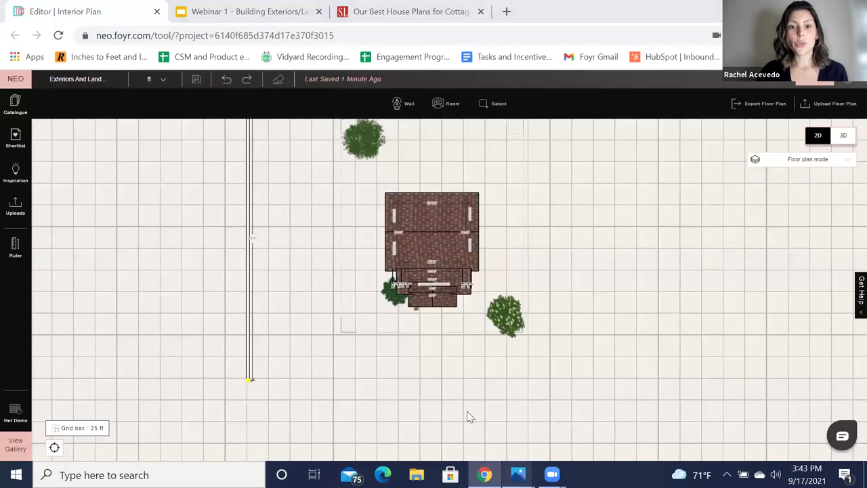
- View the Cottage with Artificial Light and Cottage with No Background renders in Photos, and minimize both images
mouse_move(518, 474)
left_click(447, 393)
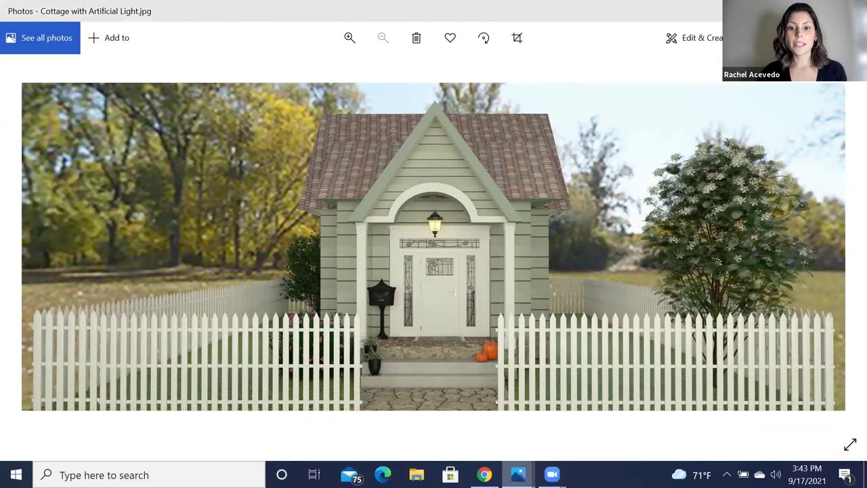
left_click(580, 397)
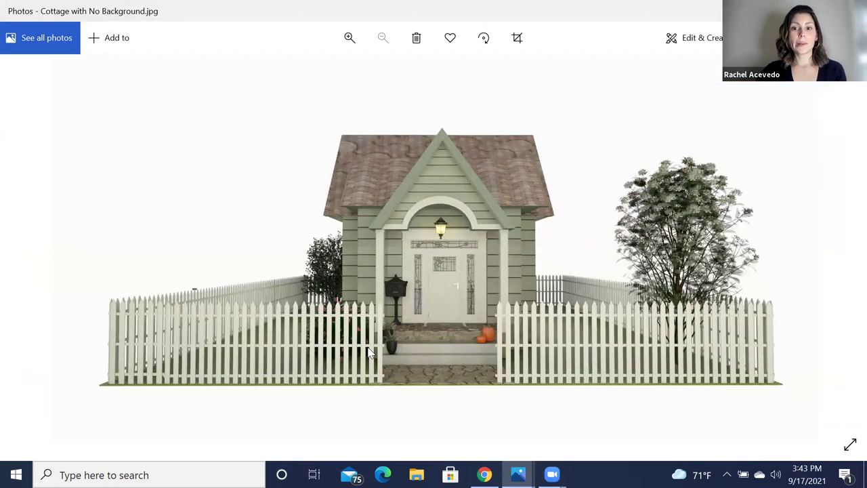
key("super+Down")
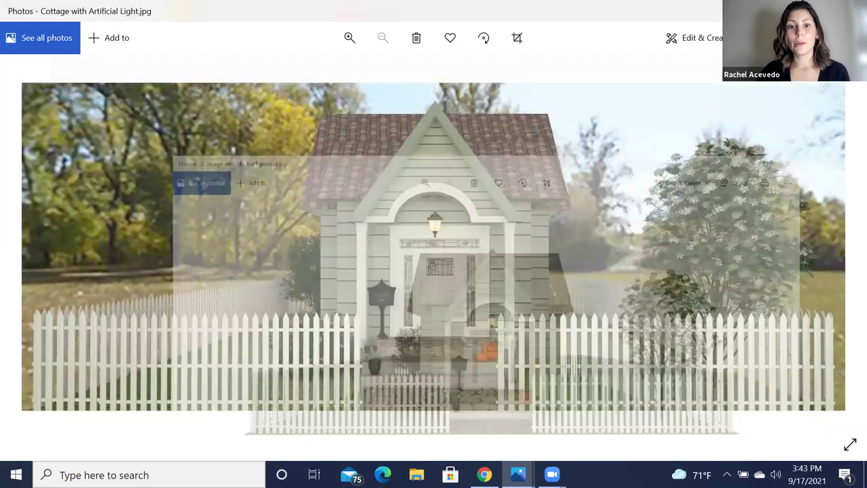
key("super+Down")
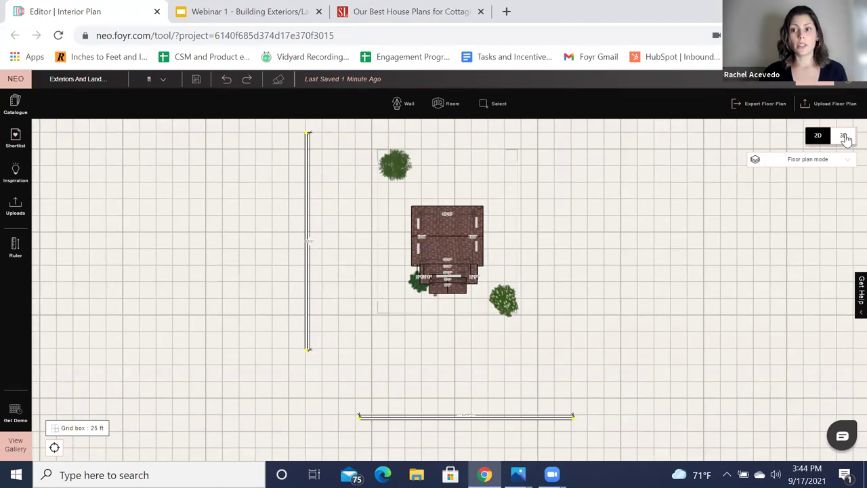
- Show the finished cottage in 3D and examine its front gable roof from the side and its front porch
left_click(843, 136)
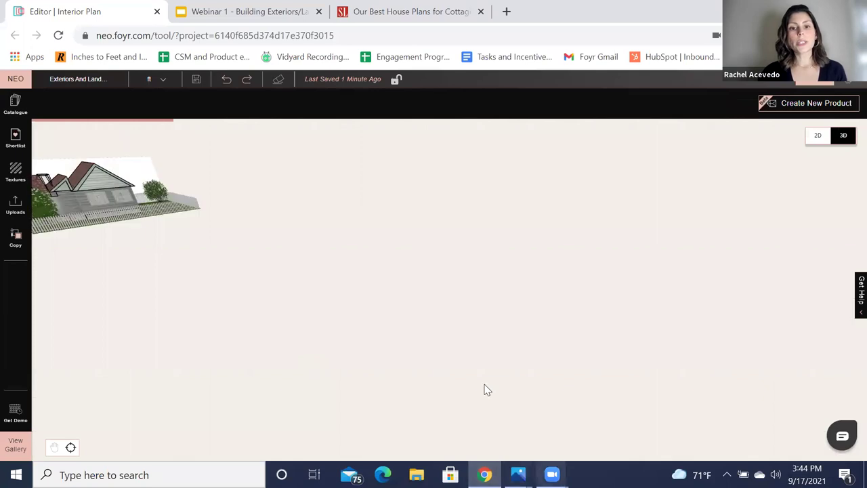
left_click_drag(297, 277, 366, 291)
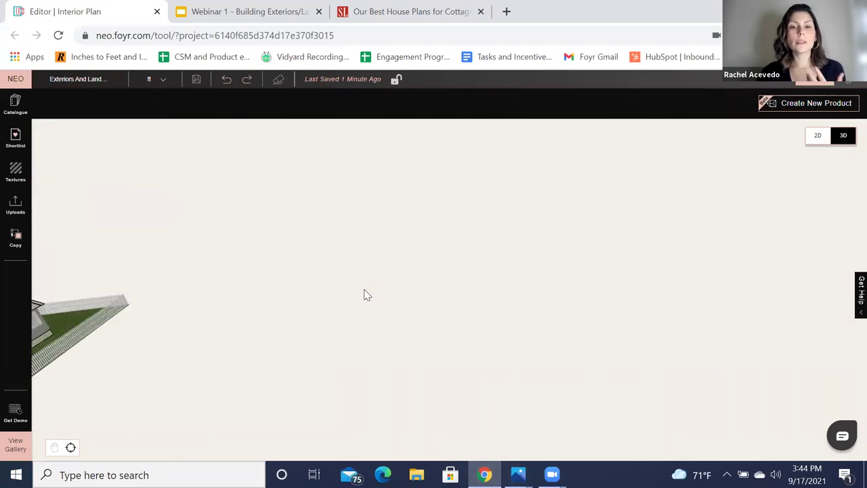
scroll(369, 304, "down", 5)
left_click(321, 290)
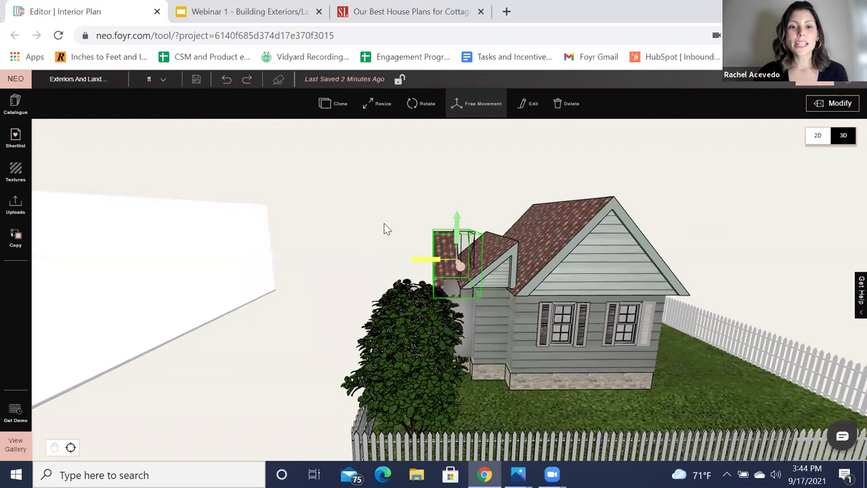
left_click_drag(334, 191, 535, 154)
scroll(464, 263, "up", 3)
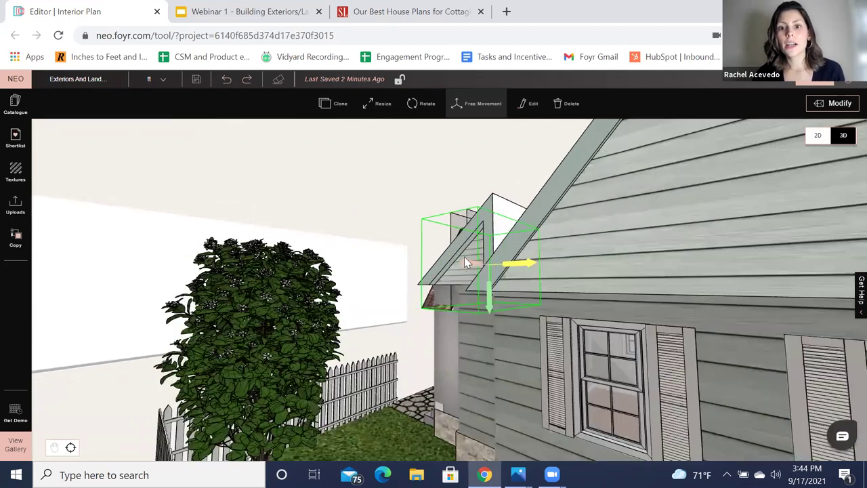
left_click_drag(480, 218, 422, 207)
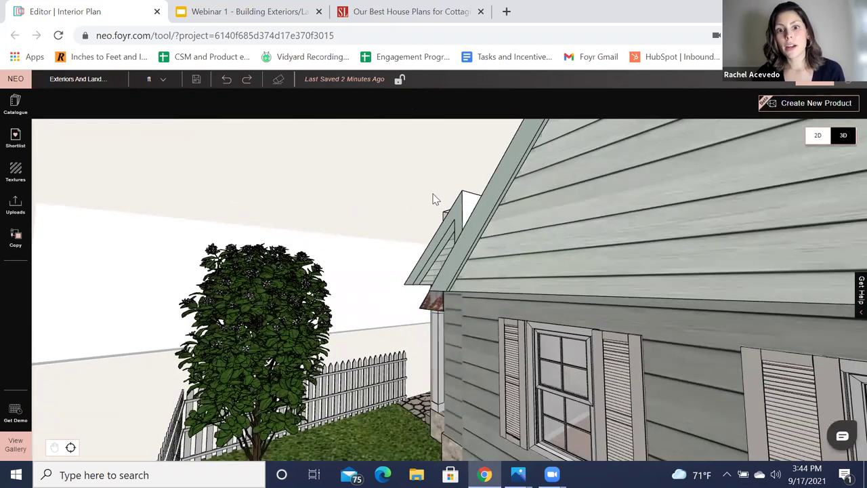
left_click_drag(528, 221, 529, 241)
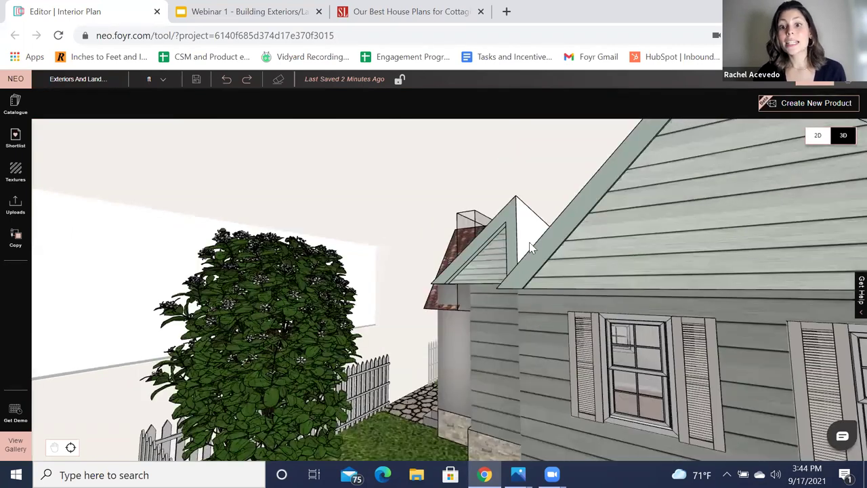
left_click_drag(288, 351, 352, 307)
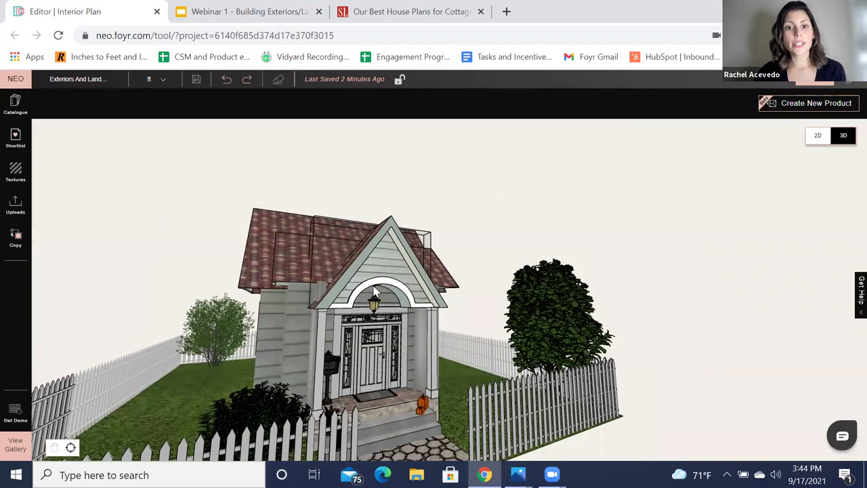
- View the finished cottage, its picket fence and its front yard head-on in 3D
left_click_drag(408, 310, 438, 312)
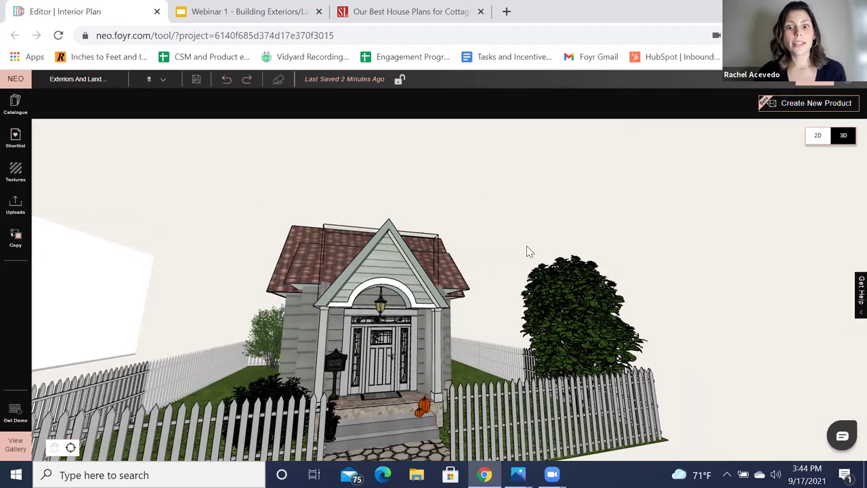
scroll(663, 258, "down", 5)
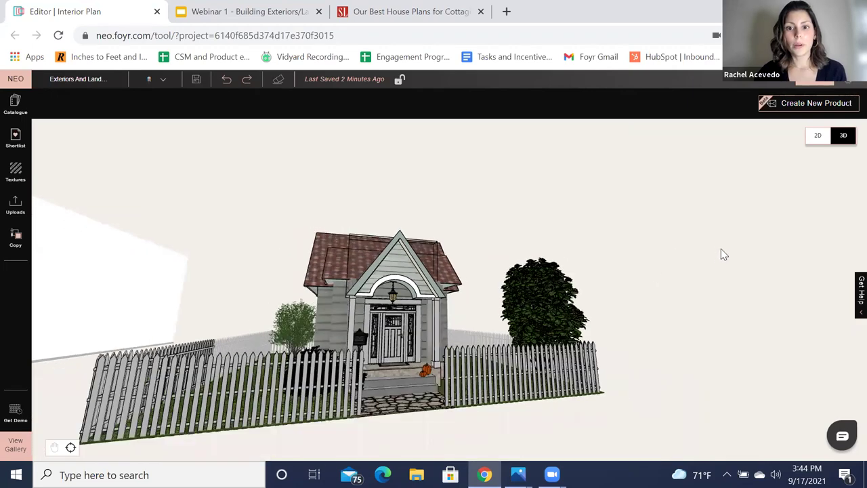
scroll(697, 274, "up", 3)
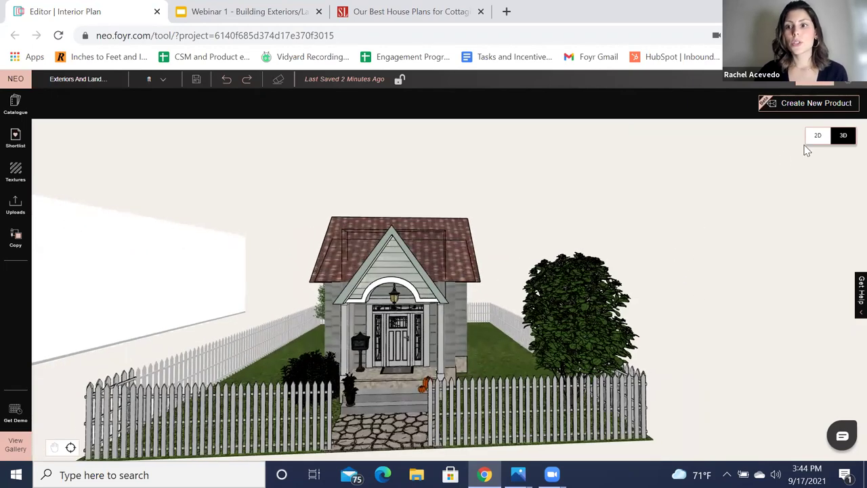
- Add an empty rectangular room beside the cottage in the 2D floor plan and show the project in 3D
left_click(816, 139)
left_click_drag(556, 285, 596, 280)
left_click(445, 104)
left_click(501, 195)
left_click(843, 137)
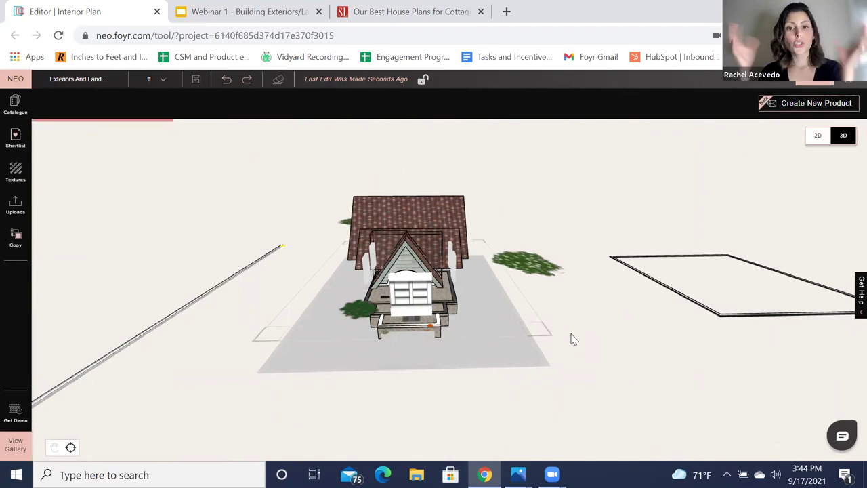
- Start creating a new product in the empty room and sketch a rectangle across its back wall from near the ceiling to the floor
left_click_drag(760, 237, 780, 257)
left_click_drag(490, 336, 474, 338)
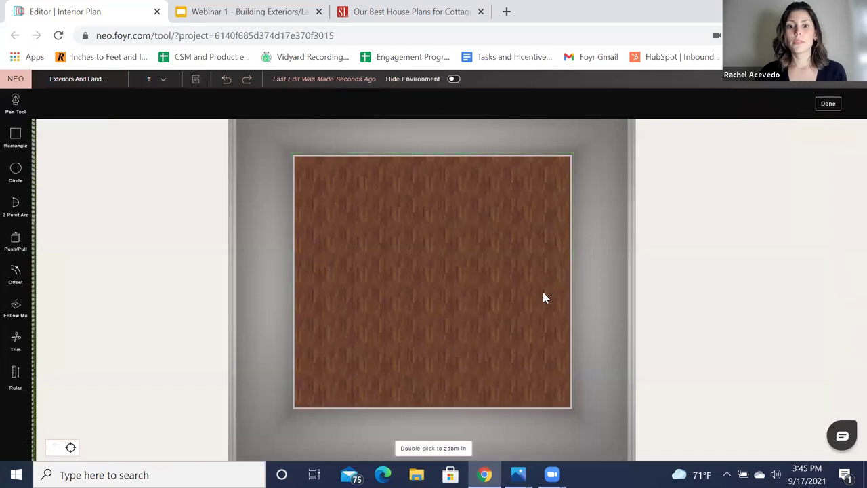
left_click_drag(545, 298, 513, 328)
left_click_drag(509, 282, 509, 220)
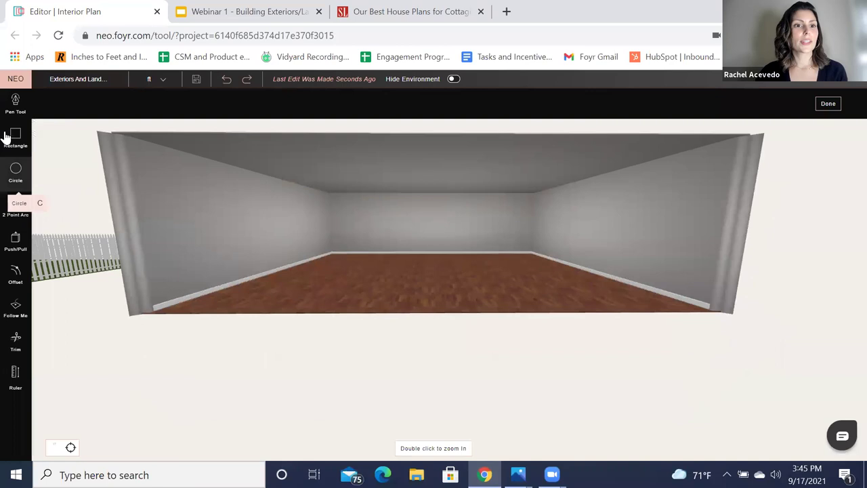
left_click(15, 142)
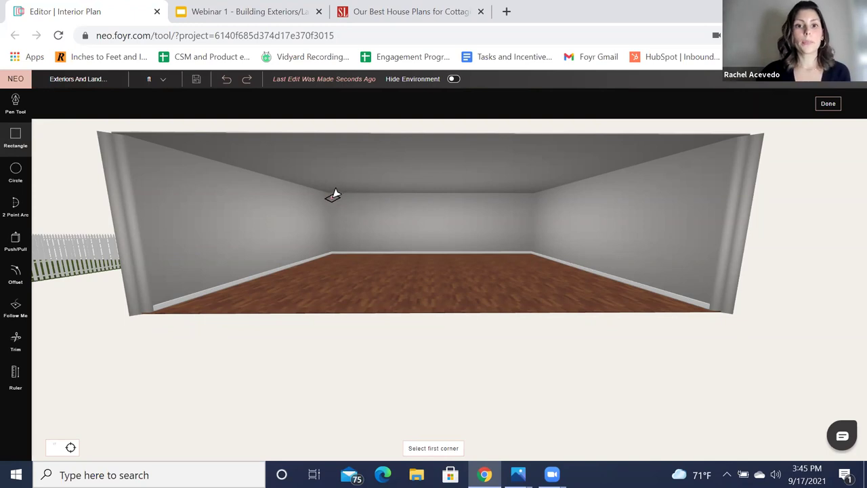
left_click(337, 195)
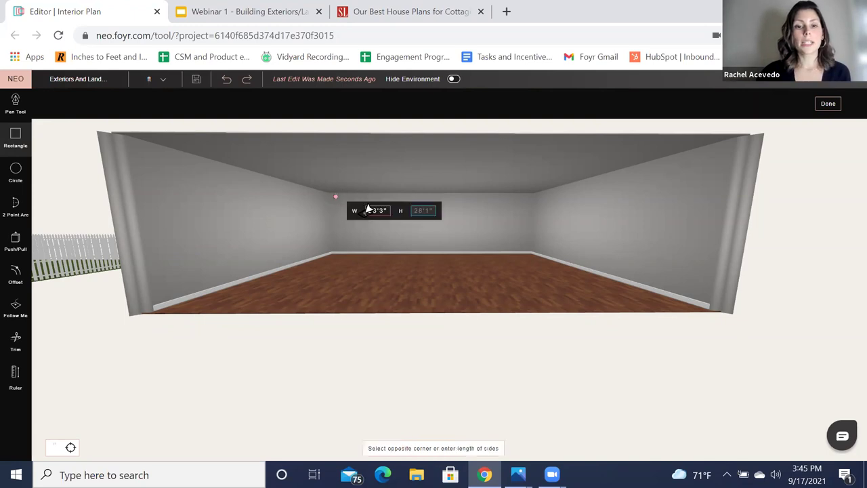
left_click(522, 251)
middle_click_drag(563, 296, 401, 295)
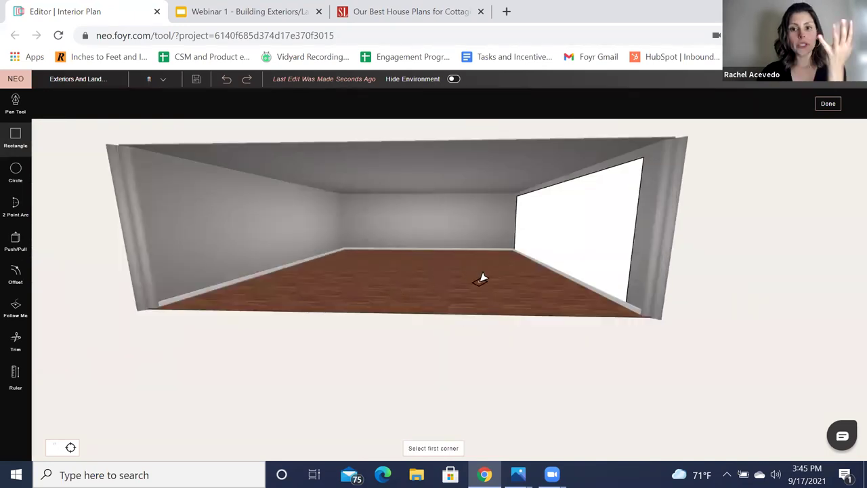
- Extrude the wall rectangle about 7'7" into the room with Push/Pull to form a solid block
left_click(20, 248)
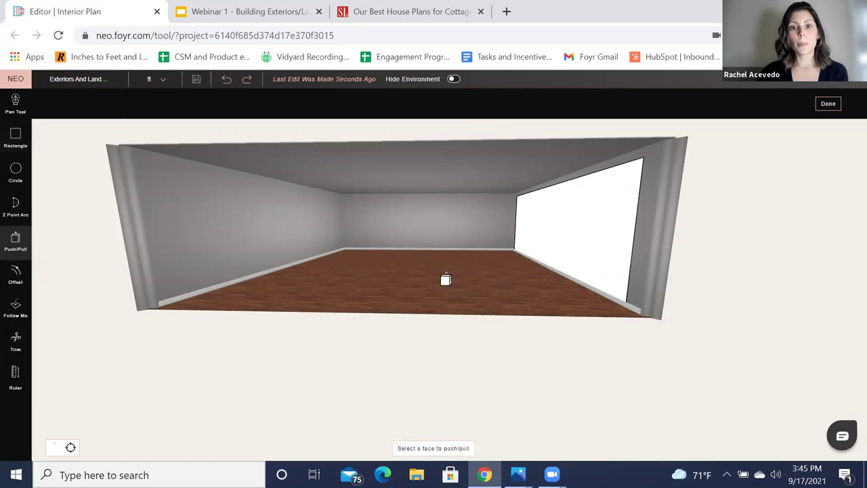
left_click(562, 244)
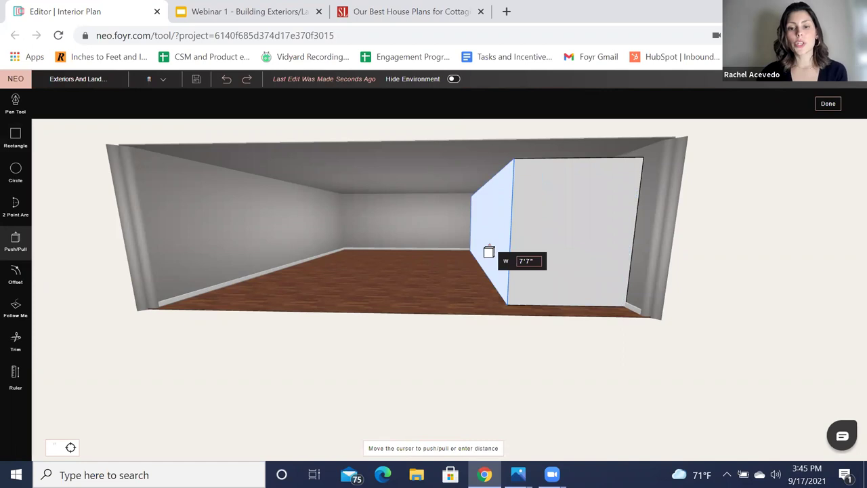
left_click(489, 252)
middle_click_drag(395, 282, 484, 296)
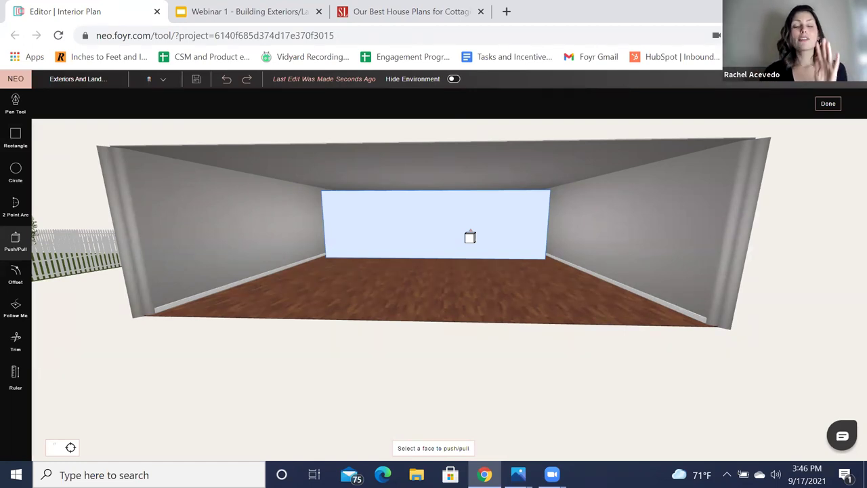
left_click_drag(575, 303, 499, 244)
left_click_drag(445, 292, 441, 289)
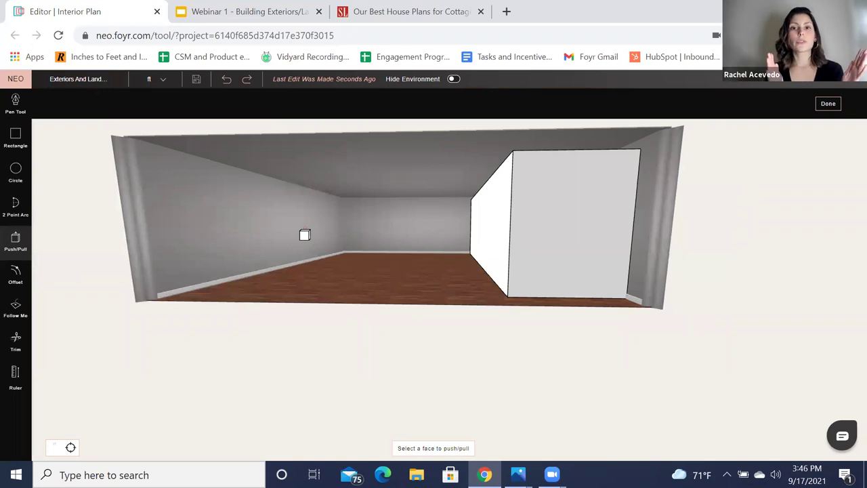
- Raise the block's top face by about 4'11" with Push/Pull and lower it again by about 1'10"
left_click_drag(441, 291, 474, 145)
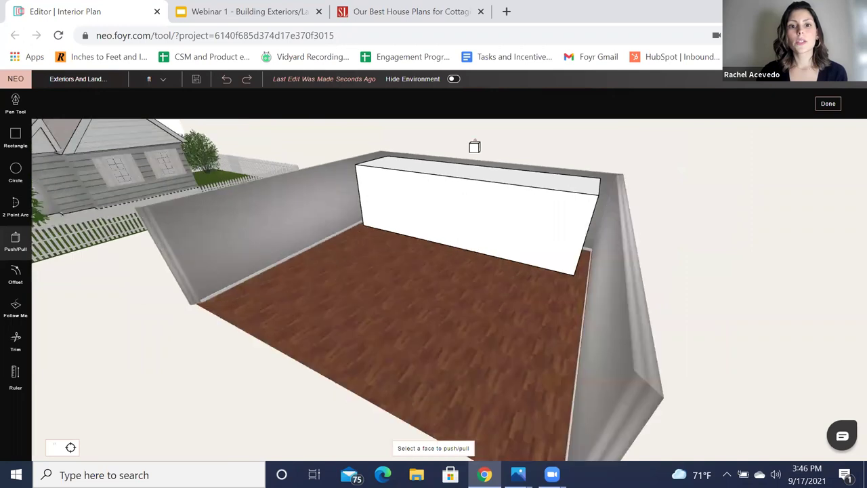
left_click(473, 174)
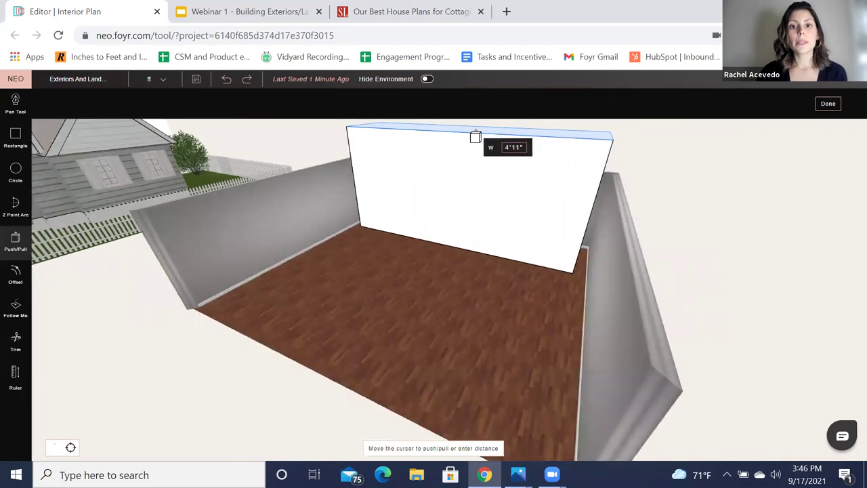
left_click(475, 137)
left_click_drag(460, 256, 606, 147)
left_click(606, 147)
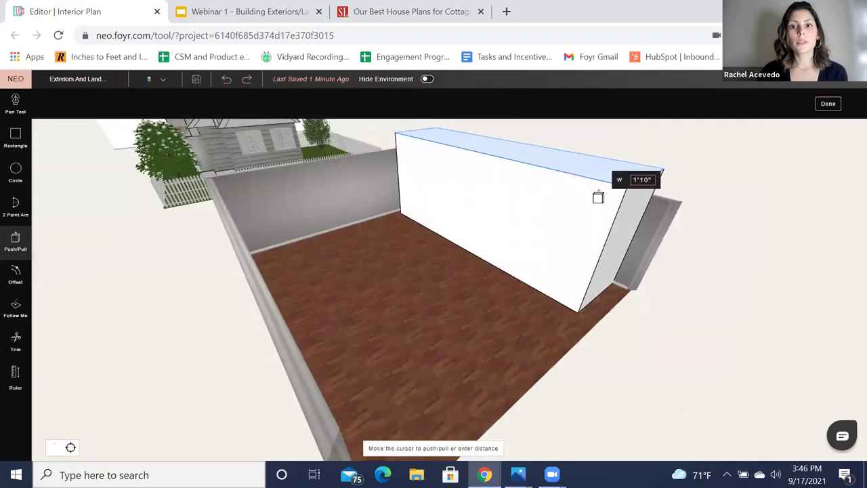
left_click(594, 204)
- Draw two Pen Tool lines on the block's front face from the top edge's midpoint to both bottom corners, outlining a gable triangle
mouse_move(433, 253)
left_mouse_down()
mouse_move(451, 249)
mouse_move(455, 292)
mouse_move(437, 268)
left_mouse_up()
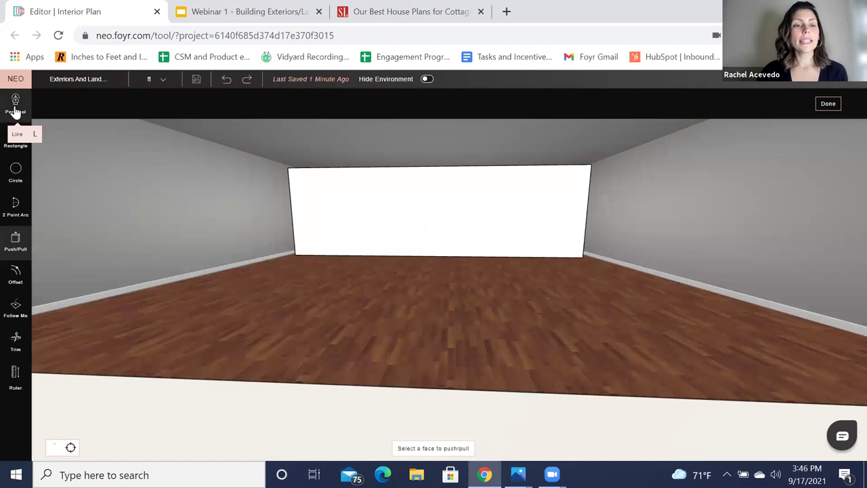
left_click(15, 108)
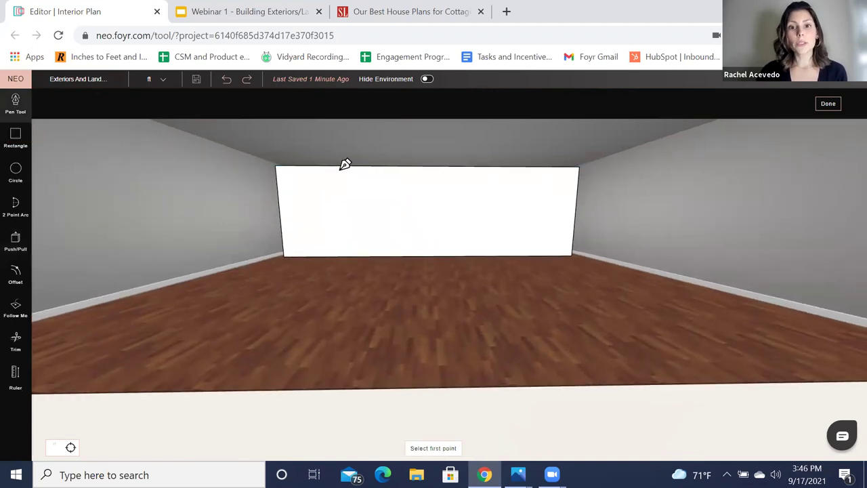
left_click(428, 166)
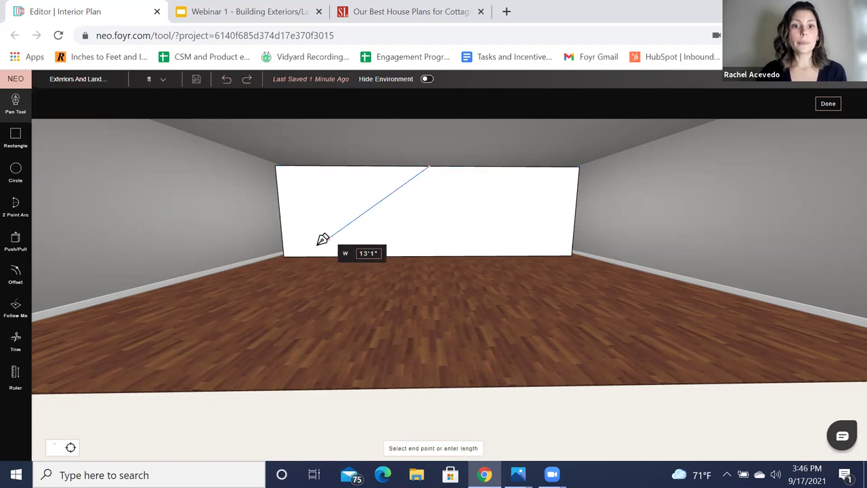
left_click(285, 255)
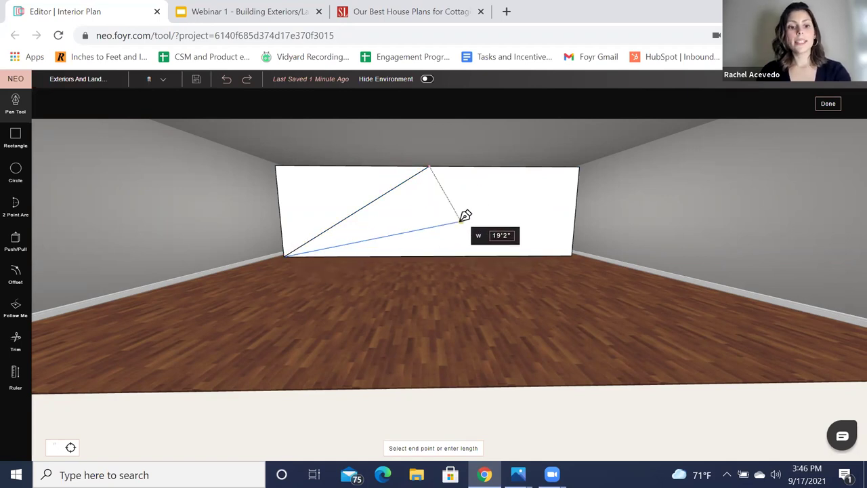
left_click(429, 166)
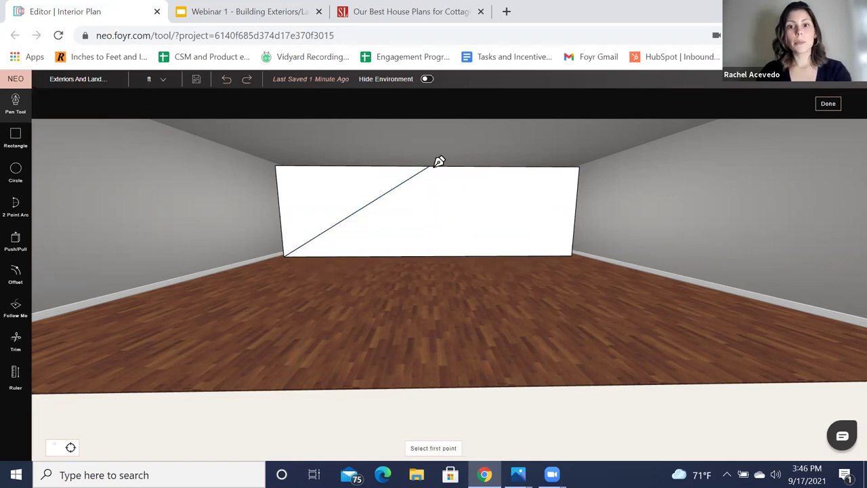
left_click(430, 166)
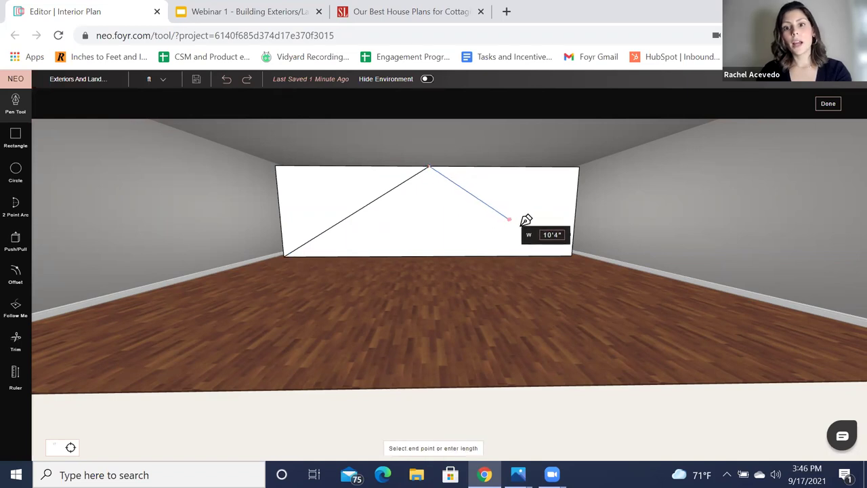
left_click(571, 254)
key("Escape")
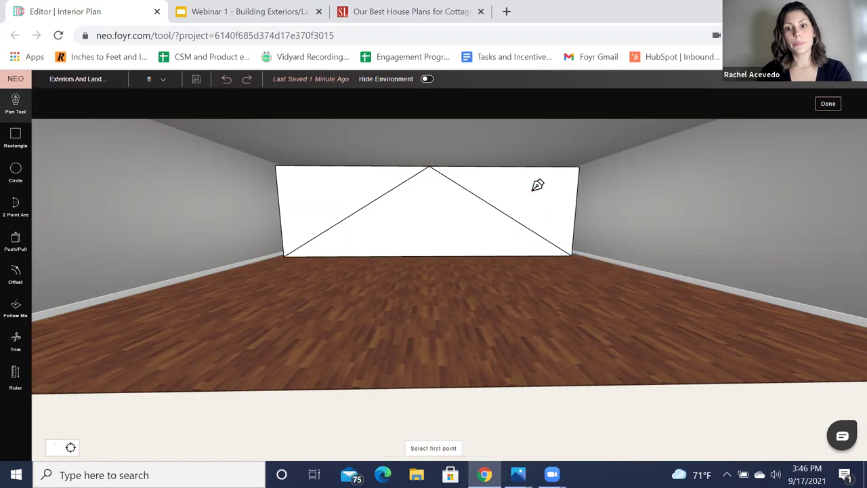
- Push the triangle on the right of the gable outline back through the block's full depth to cut it away
left_click_drag(546, 311, 19, 243)
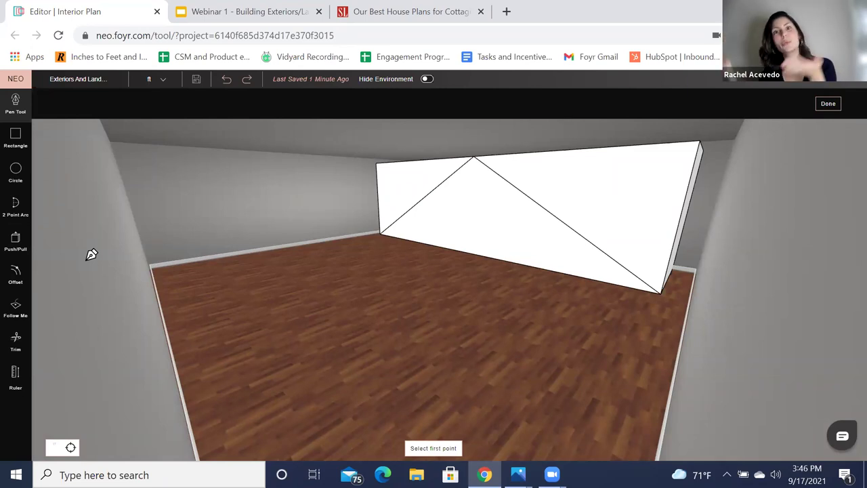
middle_click_drag(522, 273, 108, 168)
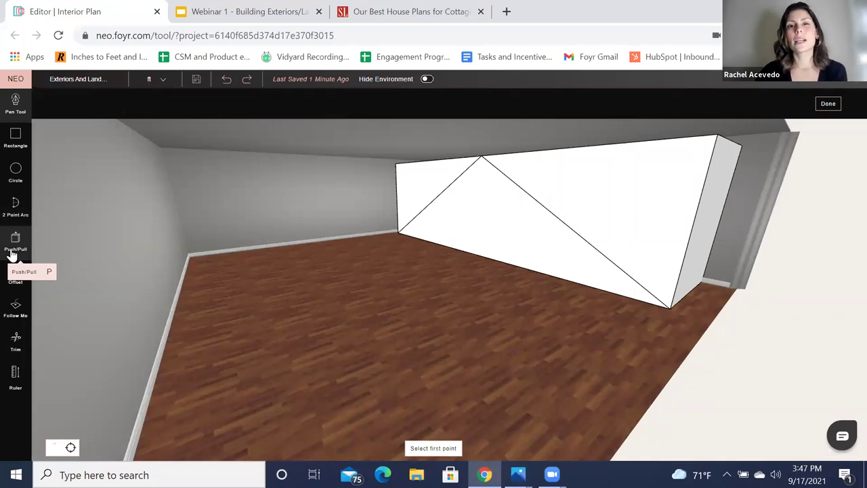
left_click(12, 252)
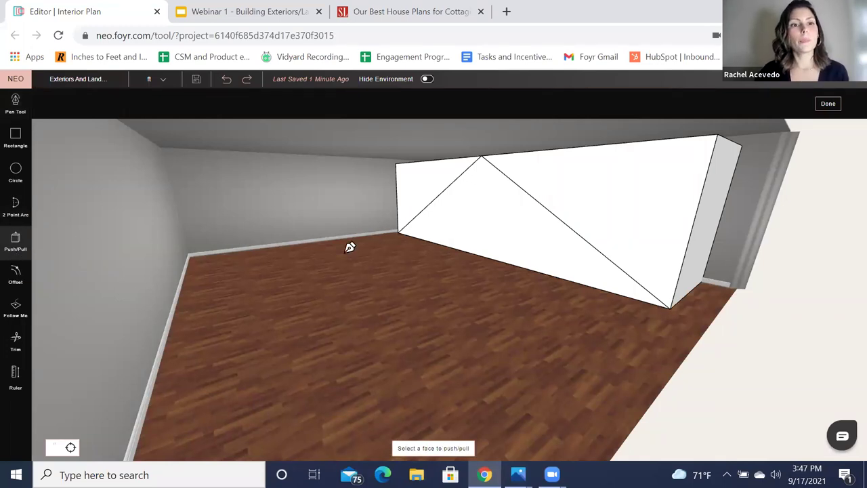
left_click(612, 219)
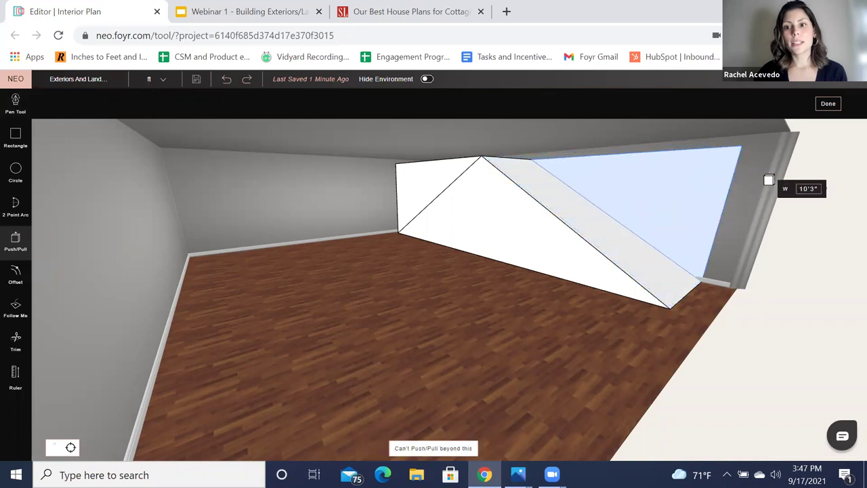
left_click(769, 181)
- Push the remaining triangle on the left of the gable outline back through the full depth to cut it away
left_click_drag(370, 291, 579, 289)
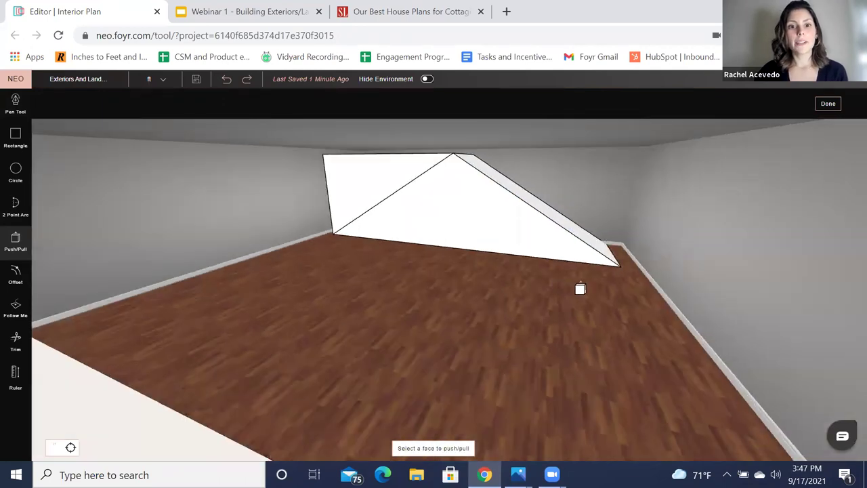
middle_click_drag(280, 223, 242, 223)
left_click(242, 223)
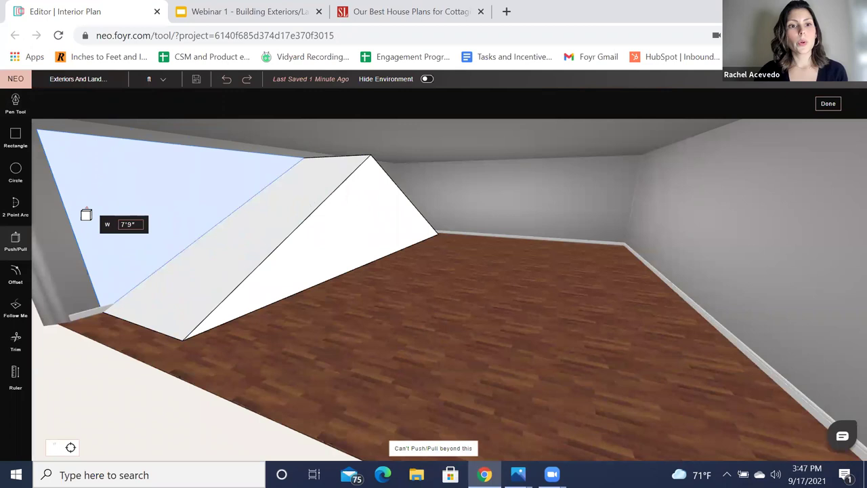
left_click(85, 215)
- Compare the triangular gable block with the finished cottage and its Cottage with No Background render in Photos, and return to the block
middle_click_drag(425, 298, 336, 241)
middle_click_drag(550, 285, 494, 289)
scroll(494, 289, "down", 5)
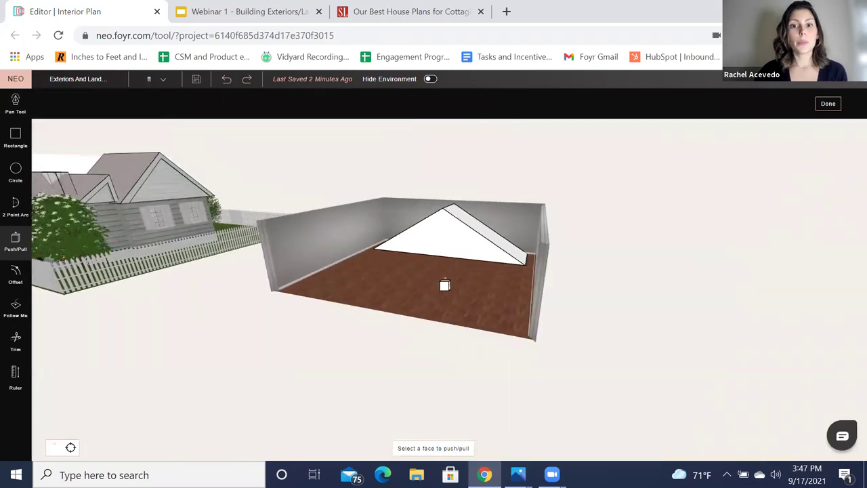
scroll(155, 252, "down", 3)
middle_click_drag(197, 325, 213, 321)
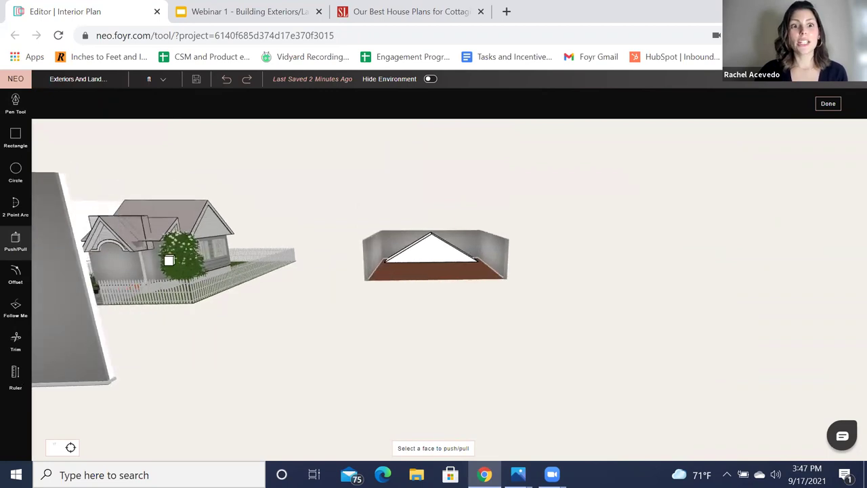
scroll(484, 298, "up", 10)
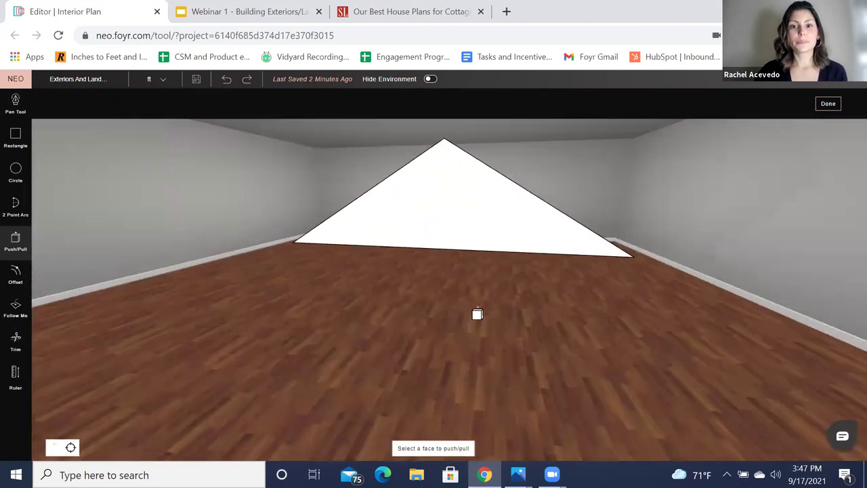
scroll(477, 314, "up", 2)
left_click_drag(476, 314, 437, 302)
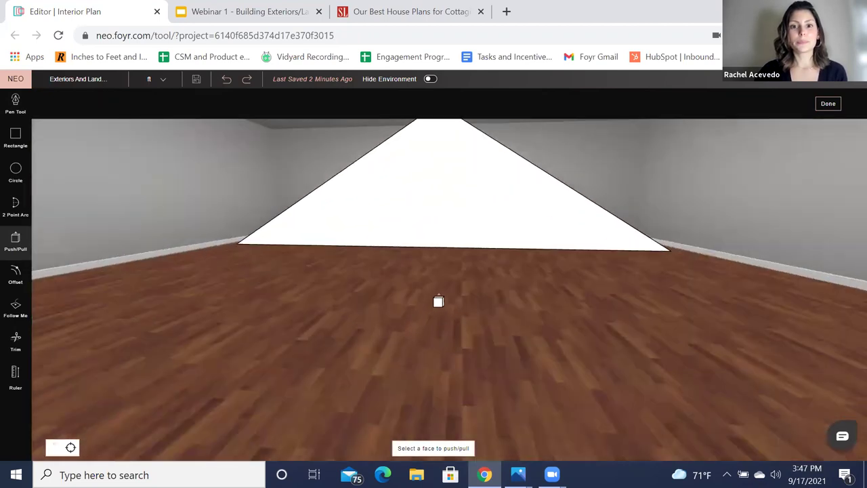
scroll(441, 312, "down", 1)
left_click(517, 474)
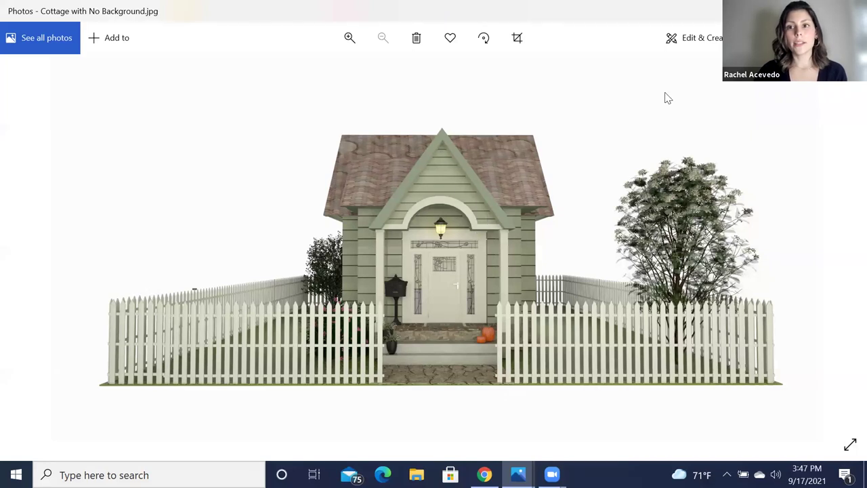
key("alt+Tab")
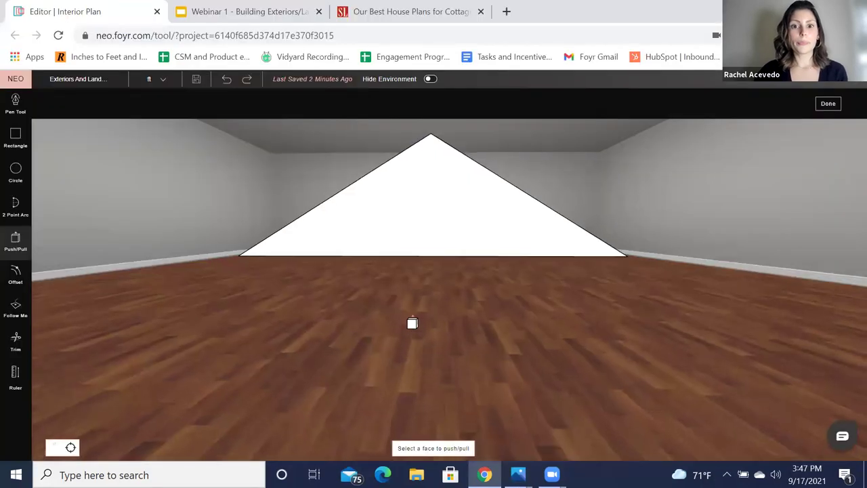
- Draw two Pen Tool lines on the gable's front face from just below the peak to the base edge, parallel to the sloped sides, about 16'9" long
left_click(19, 105)
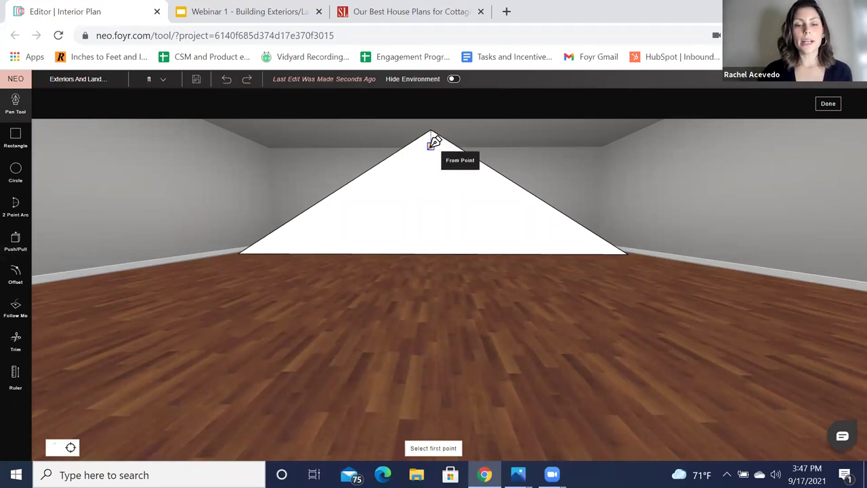
key("Escape")
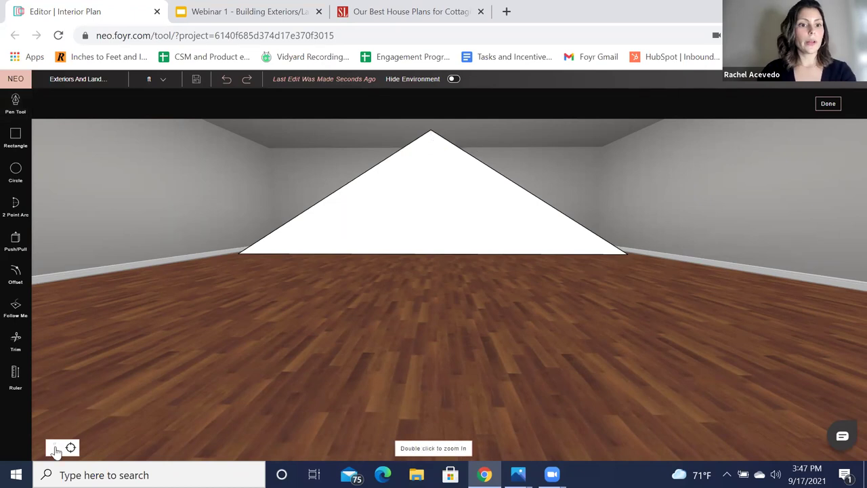
right_click_drag(465, 206, 502, 321)
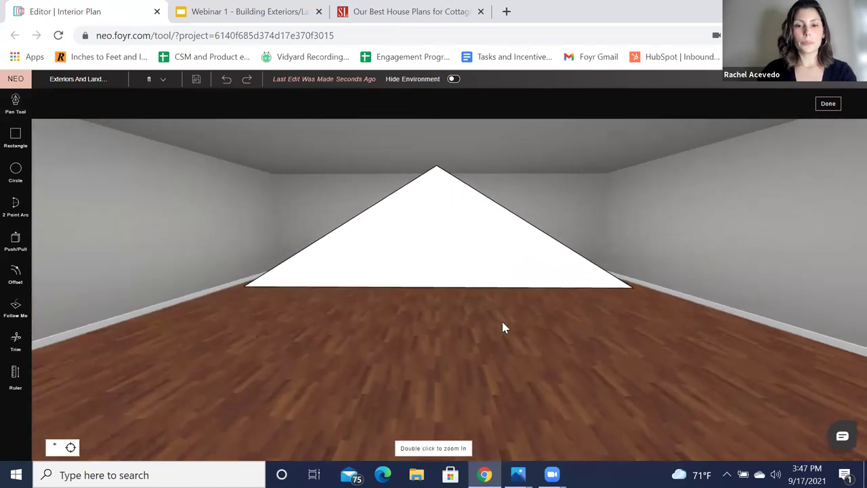
right_click_drag(454, 237, 481, 300)
scroll(481, 300, "up", 3)
left_click(14, 103)
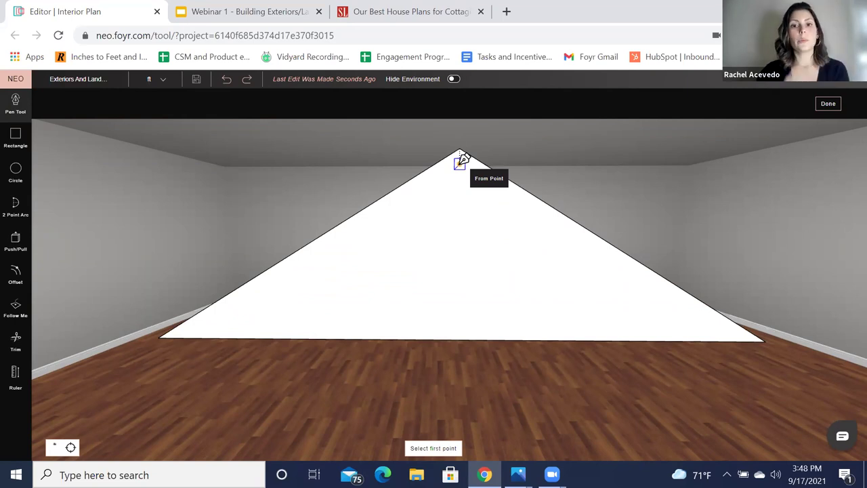
left_click(460, 162)
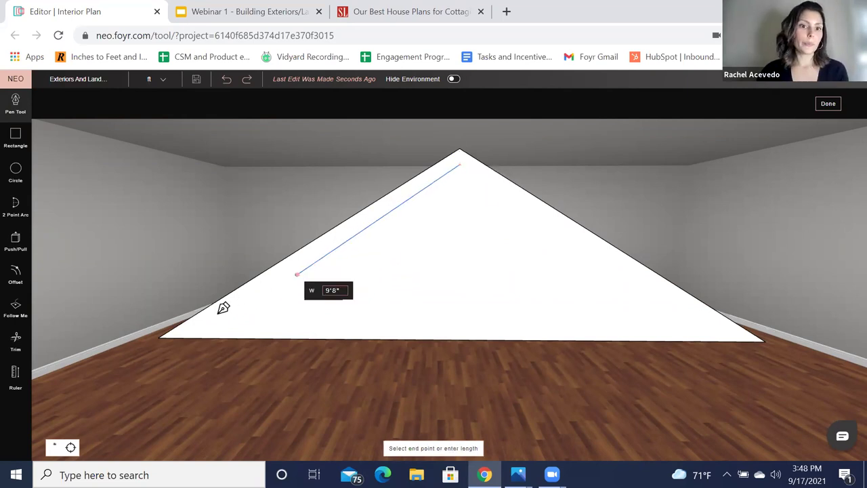
left_click(183, 337)
key("Escape")
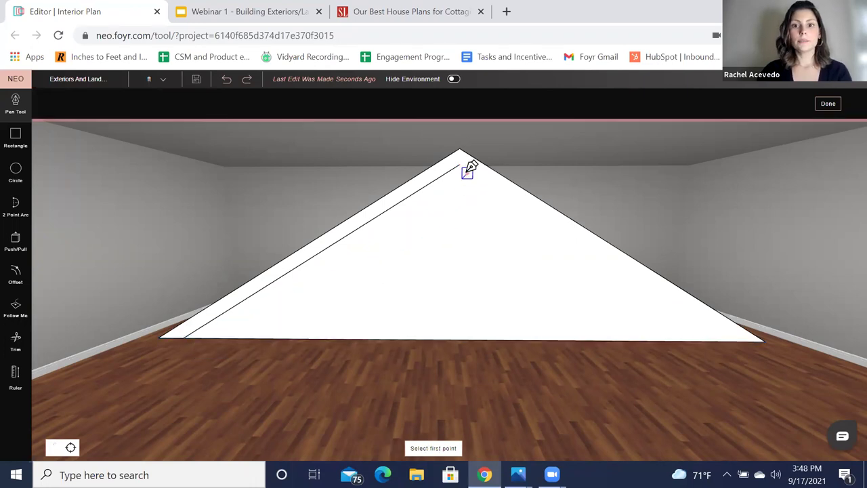
left_click(461, 165)
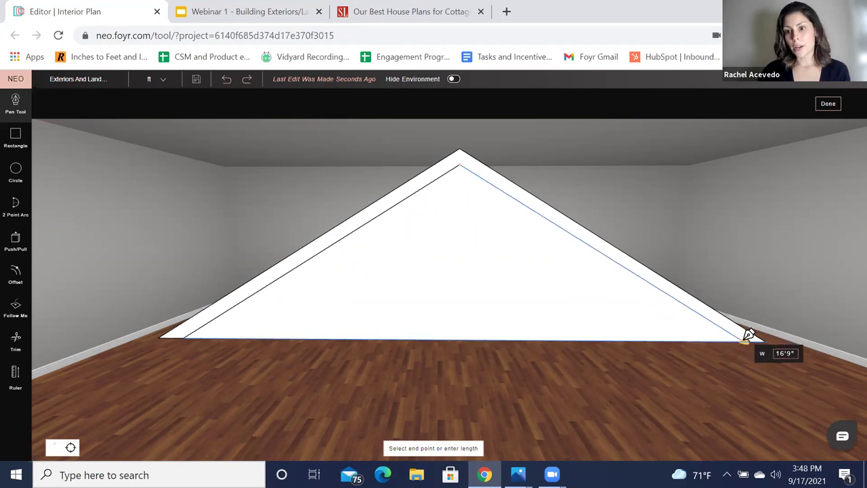
left_click(743, 340)
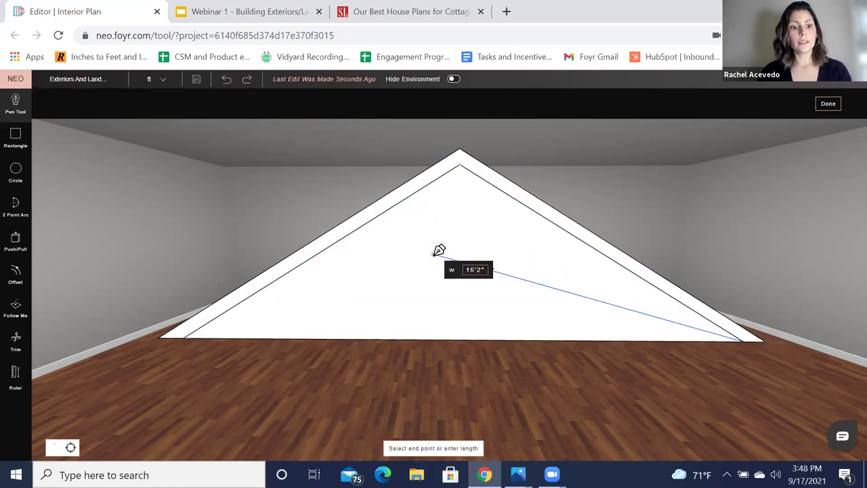
key("Escape")
- Push the inner triangle of the gable's front face back about 0'7", leaving the sloped border as raised trim
middle_click_drag(474, 358, 368, 331)
scroll(368, 332, "down", 3)
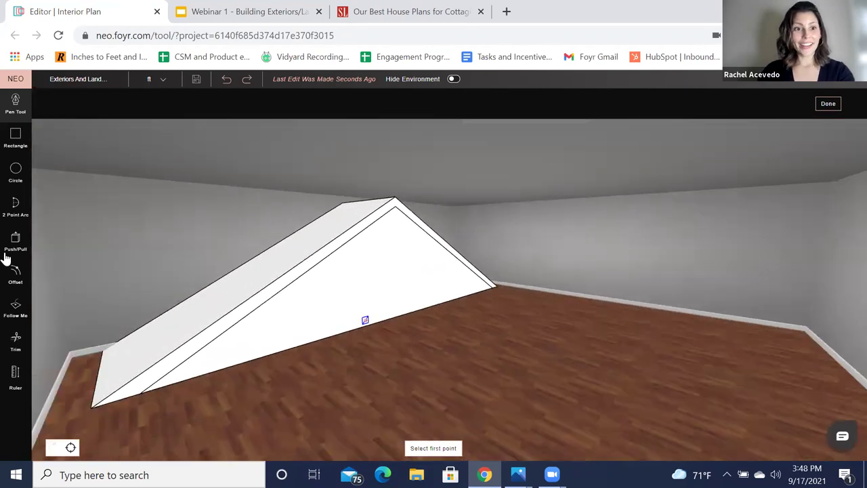
left_click(15, 241)
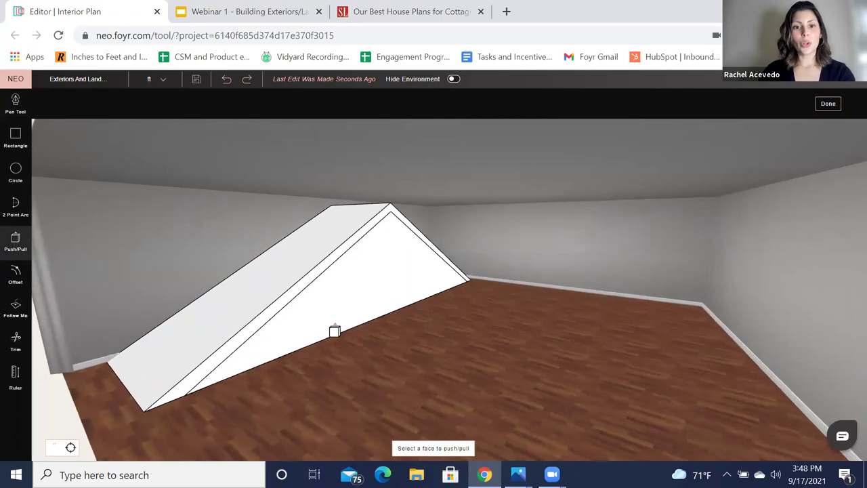
left_click(330, 328)
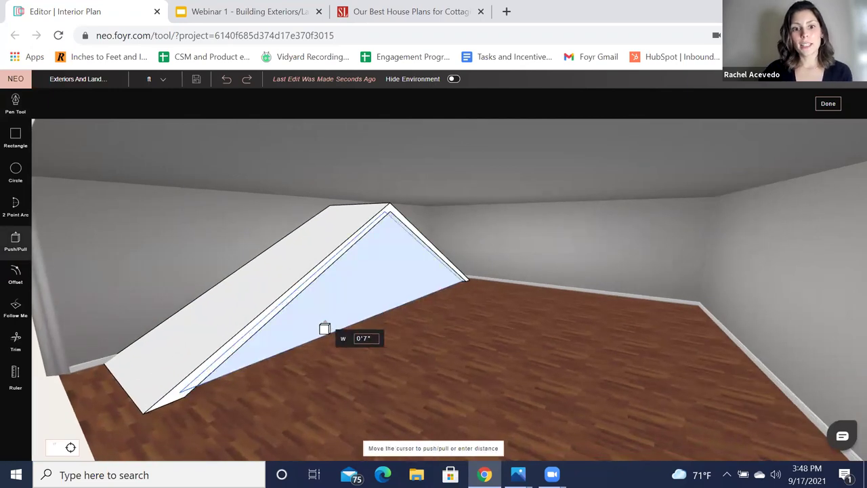
left_click(325, 329)
middle_click_drag(443, 343, 497, 366)
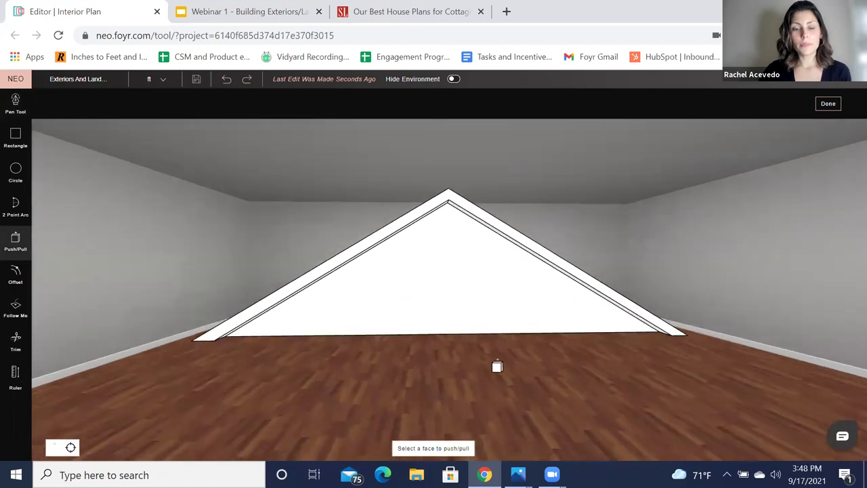
- Draw two short level Pen Tool lines about 2'8" long on the recessed face, running inward from the sloped edges near both base corners
scroll(397, 370, "up", 1)
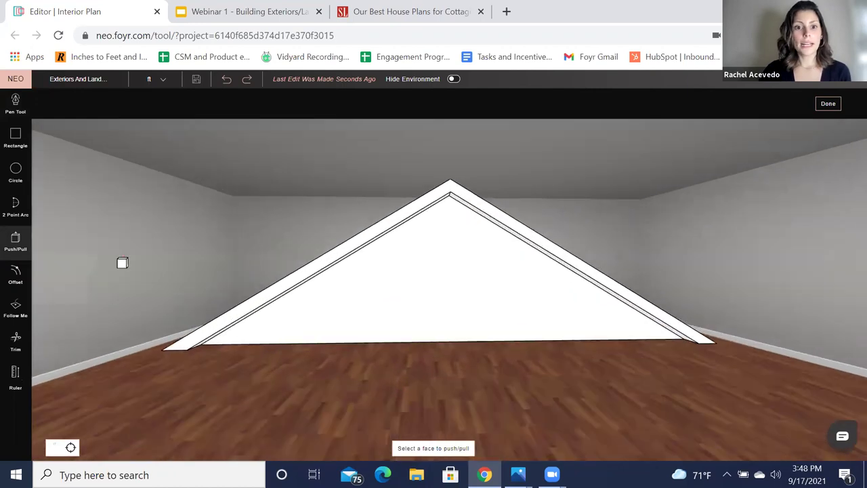
left_click(16, 109)
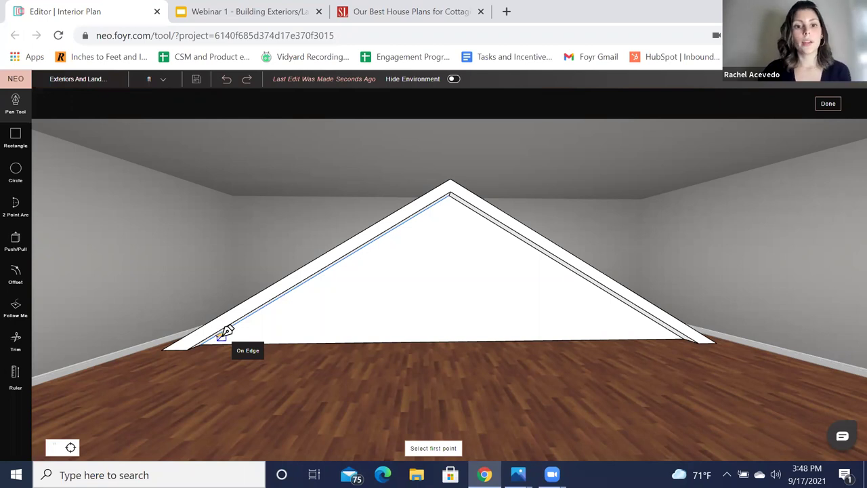
left_click(221, 334)
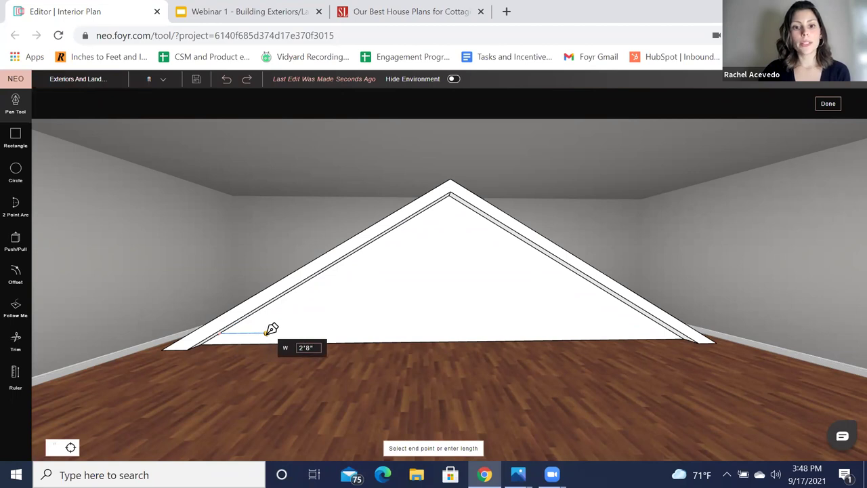
left_click(267, 332)
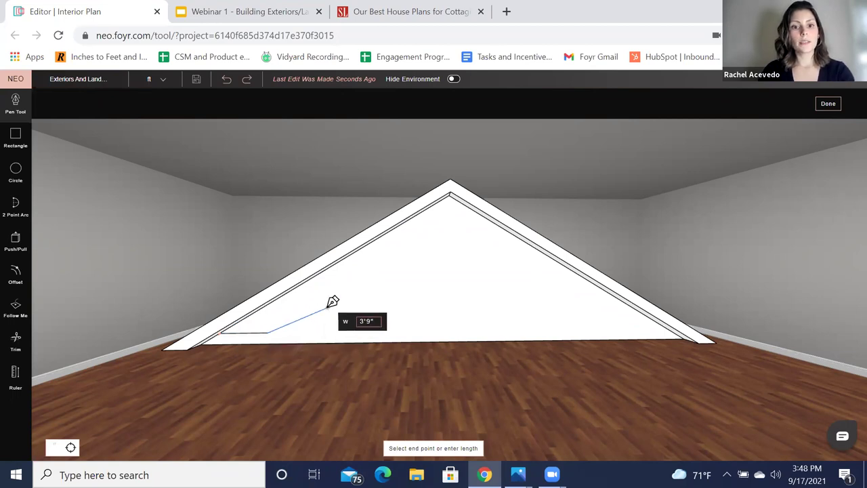
key("Escape")
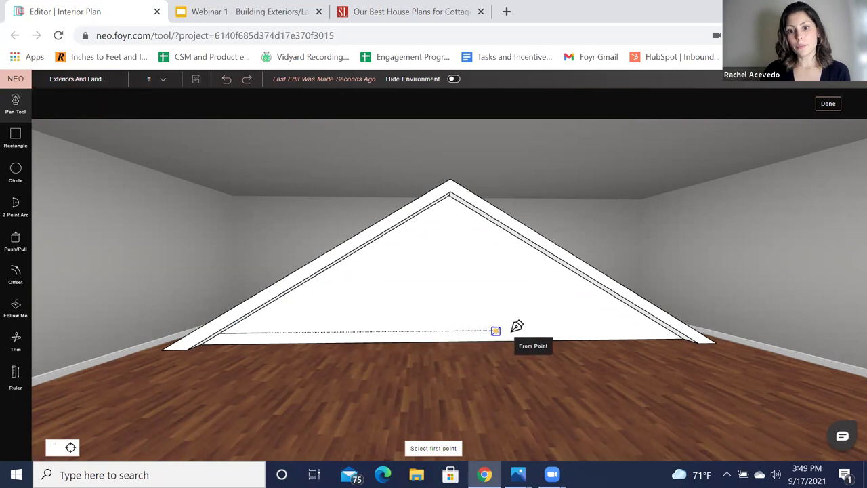
left_click(664, 329)
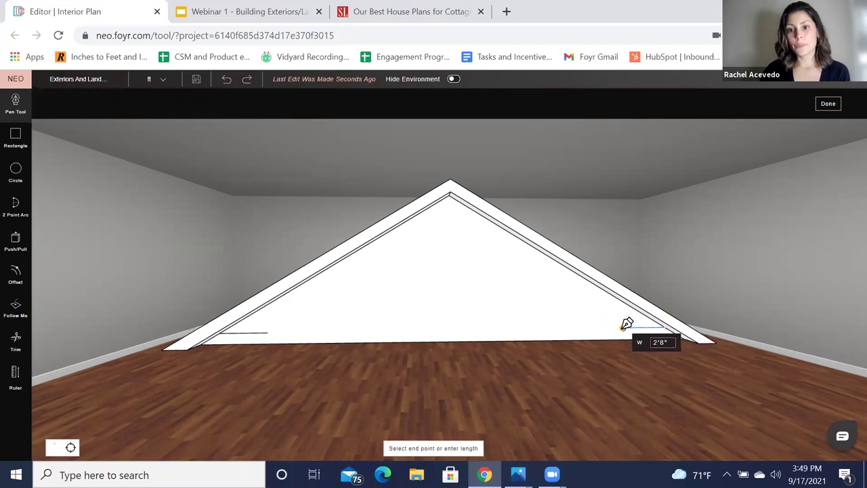
left_click(620, 331)
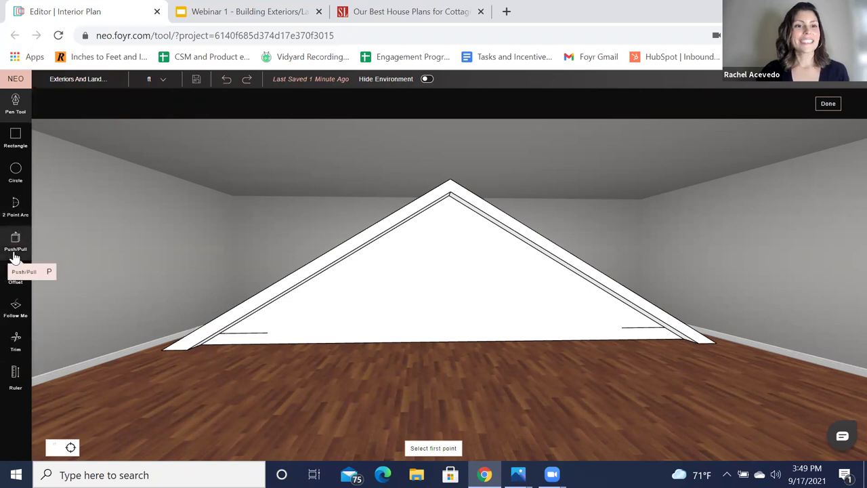
- Enable 3-P Arc and draw an arc of about 70 degrees over the face's centre, joining the inner ends of the two short lines
left_click(18, 214)
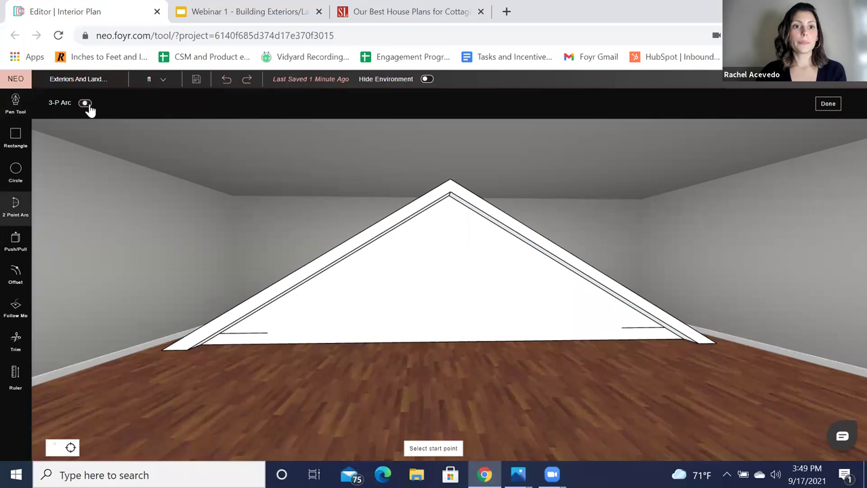
left_click(269, 332)
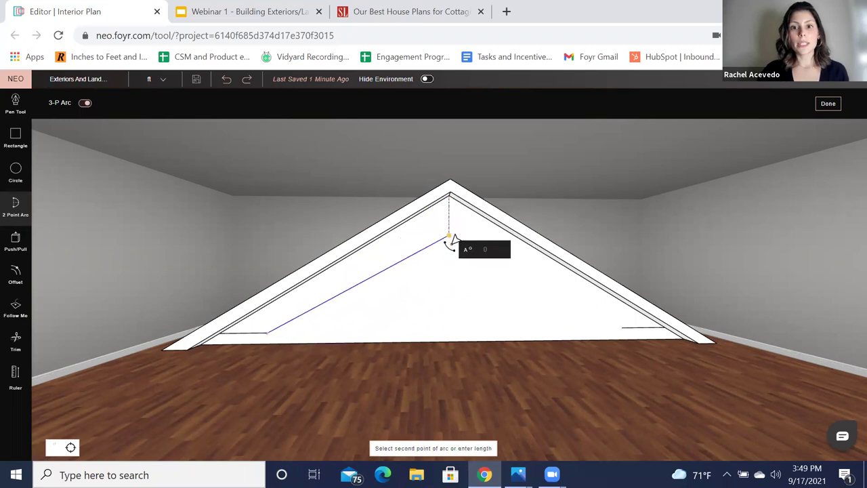
left_click(455, 272)
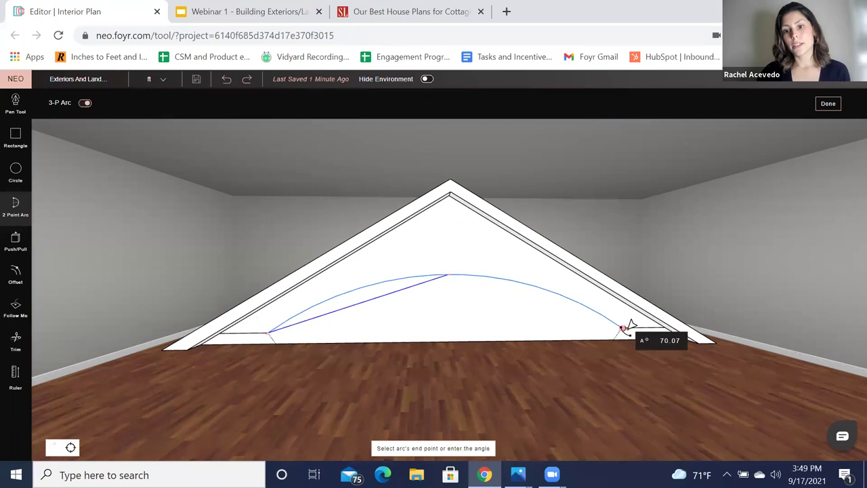
left_click(625, 326)
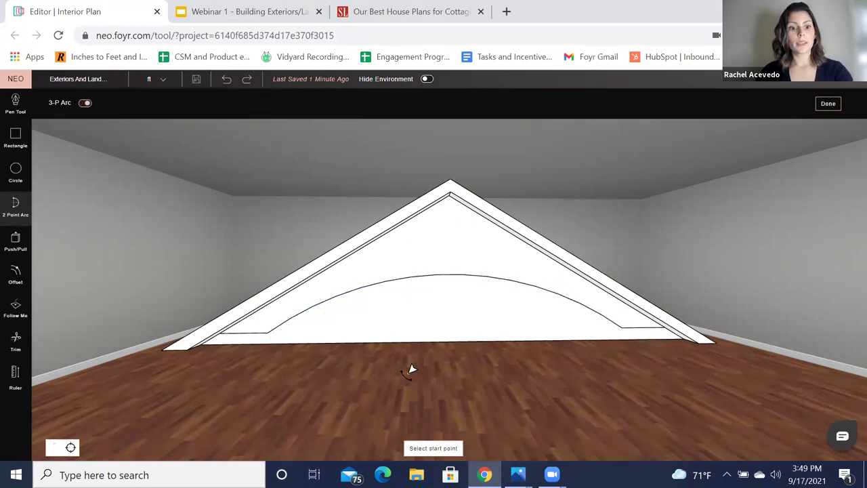
key("Escape")
scroll(411, 370, "down", 2)
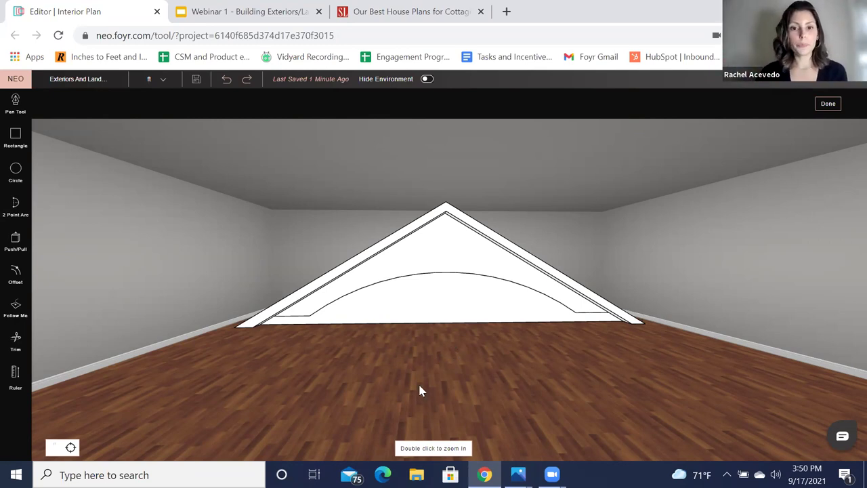
- Draw a second three-point arc just beneath the first, starting and ending on the base edge of the recessed face
scroll(427, 391, "up", 5)
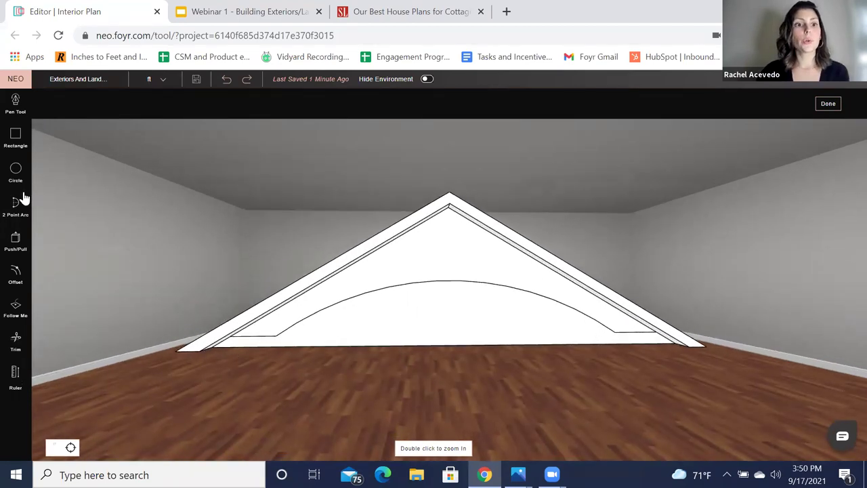
left_click(15, 211)
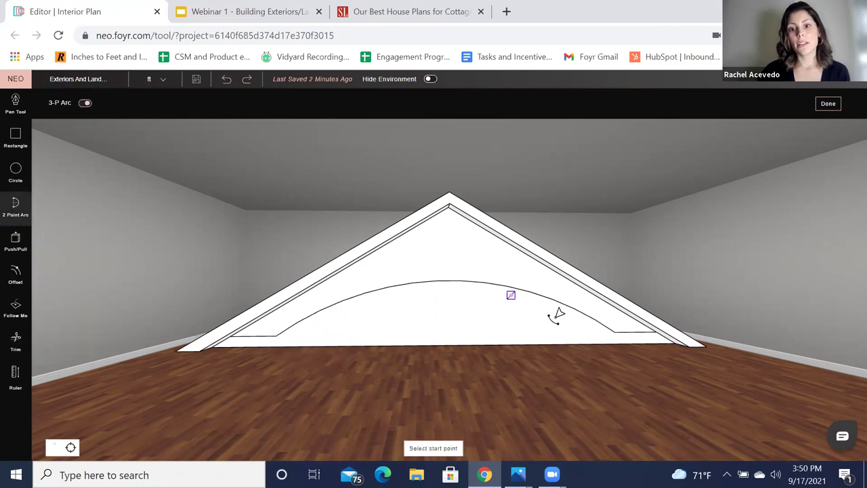
left_click(285, 344)
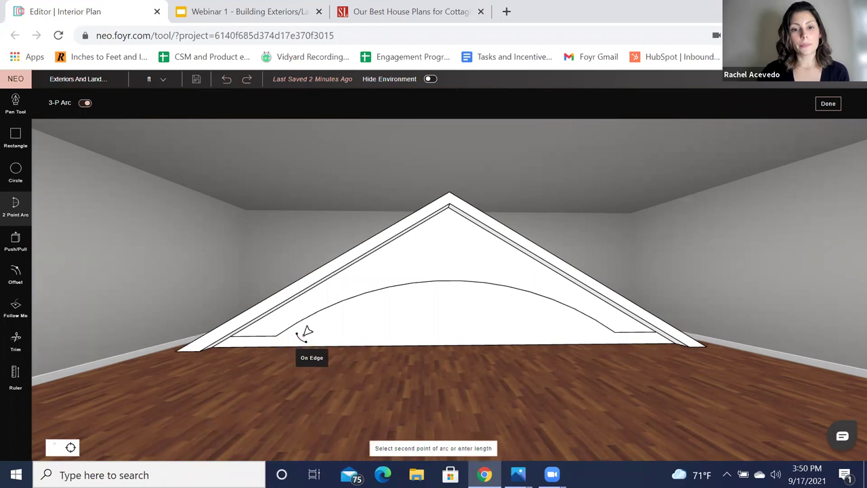
left_click(445, 291)
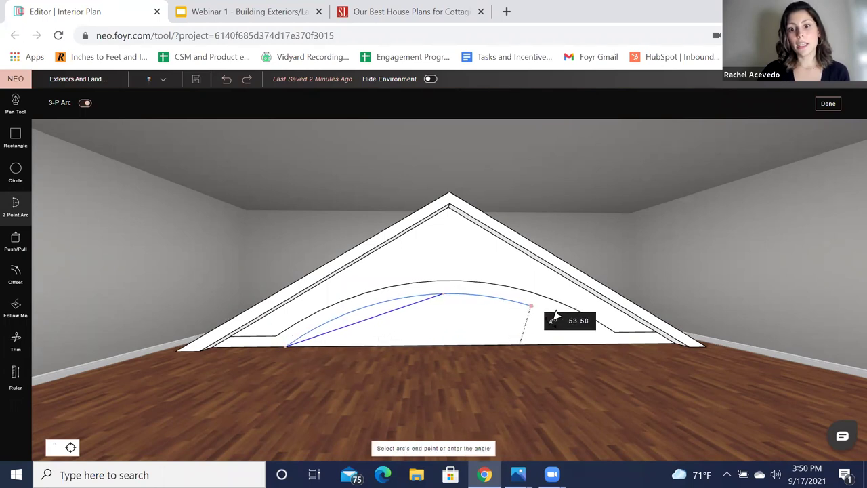
left_click(610, 342)
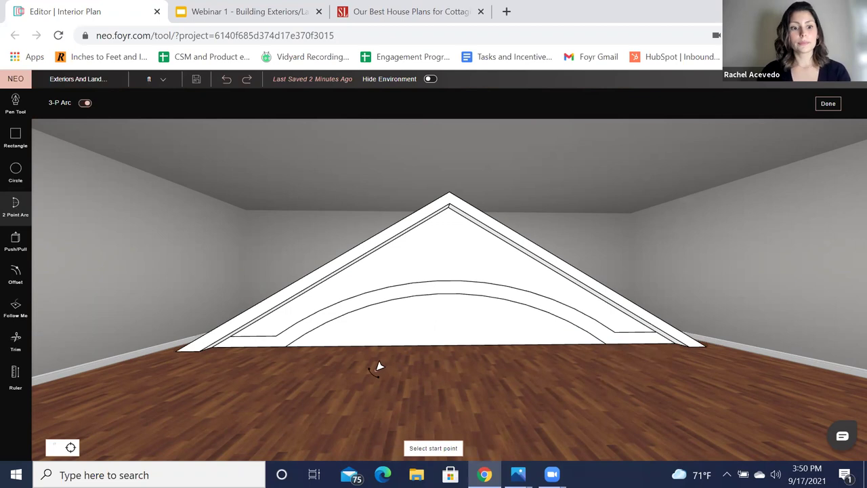
key("Escape")
- Push the area under the lower arc back 9'9" through the gable's full depth to cut an arched opening
left_click_drag(549, 367, 381, 359)
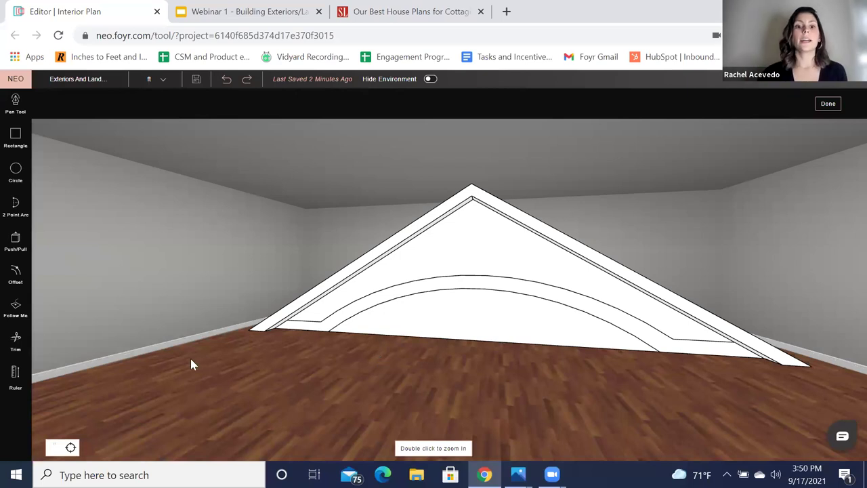
left_click(15, 242)
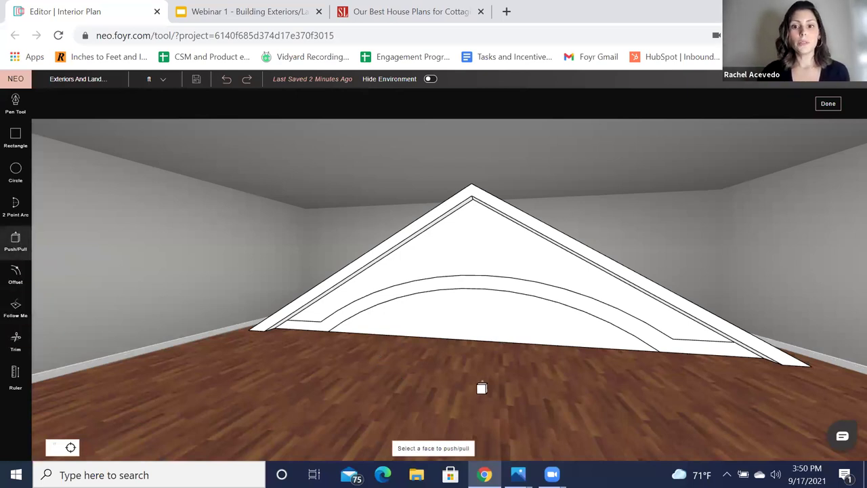
left_click_drag(482, 389, 443, 393)
scroll(459, 386, "down", 2)
scroll(548, 331, "down", 2)
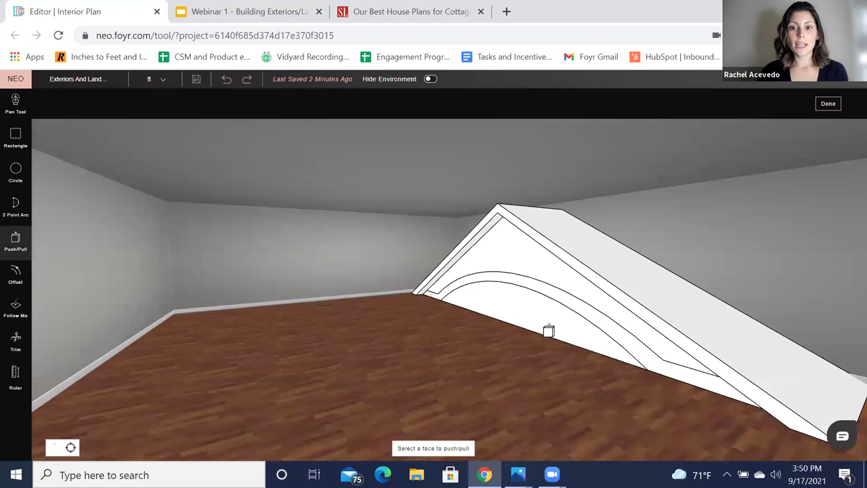
left_click(548, 331)
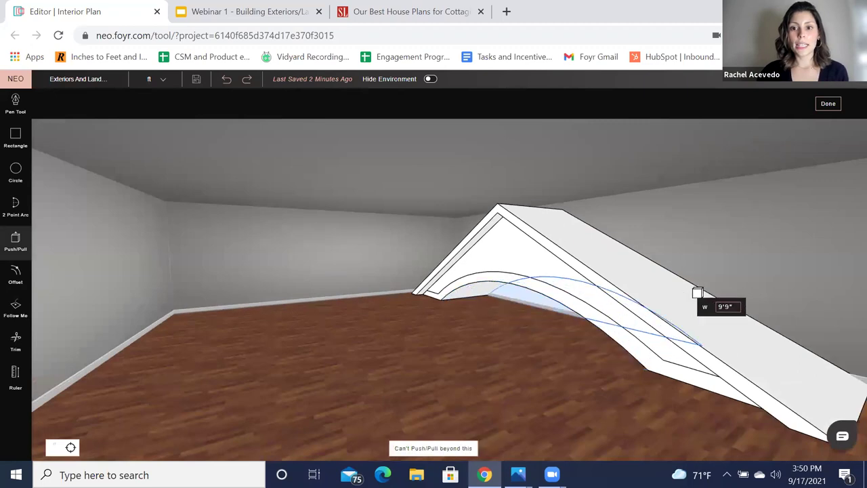
left_click(696, 294)
- Push the gable face above the upper arc back about 0'4" so the arched band stands out as trim
left_click_drag(470, 363, 540, 373)
left_click_drag(267, 373, 337, 246)
left_click(336, 247)
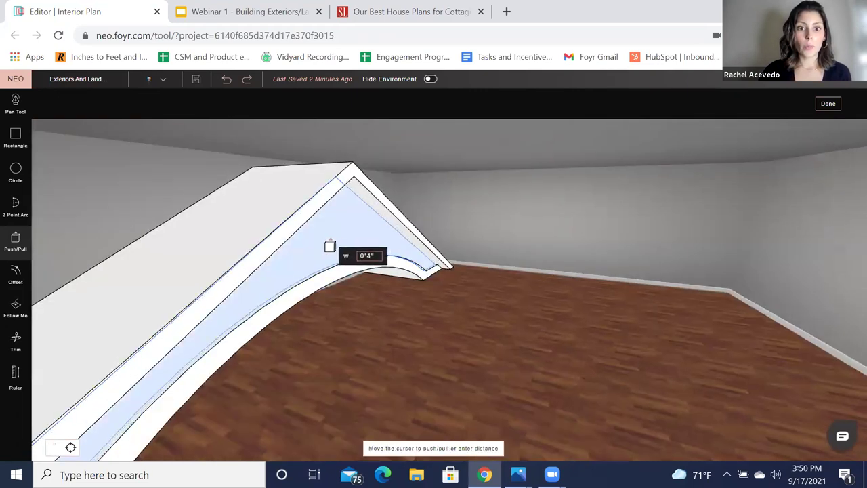
left_click(329, 247)
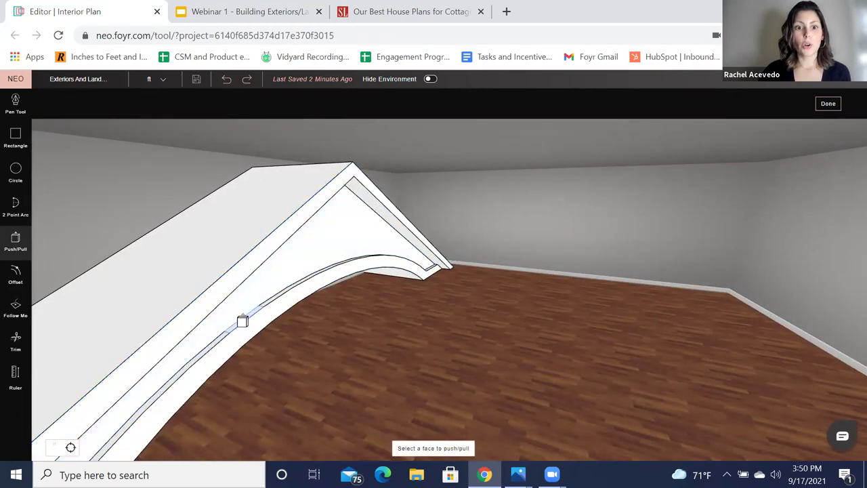
- Finish the gable product, then resize it in the room to be narrower and about 13'2" high
mouse_move(298, 348)
left_mouse_down()
mouse_move(483, 342)
mouse_move(468, 274)
left_mouse_up()
left_click(829, 104)
left_click(468, 274)
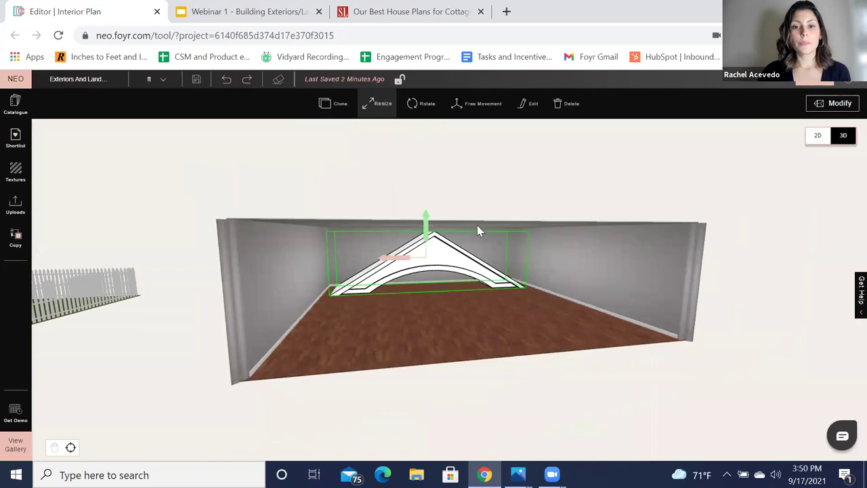
left_click_drag(517, 264, 445, 274)
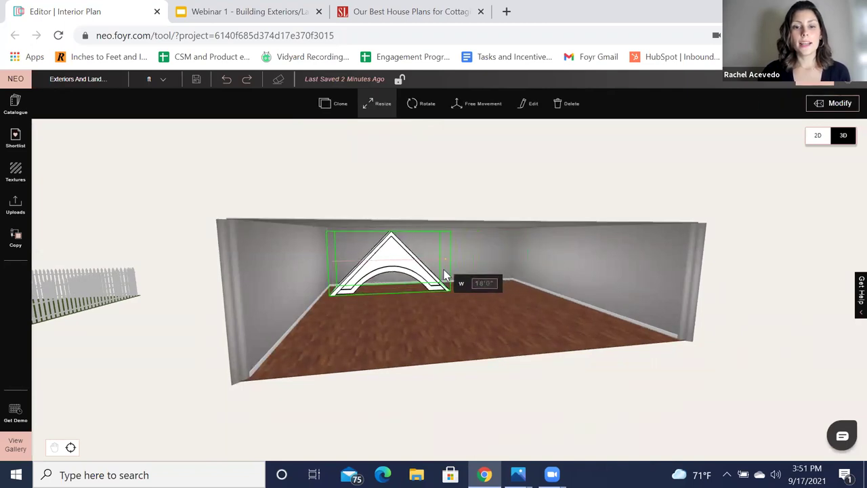
left_click_drag(390, 234, 392, 212)
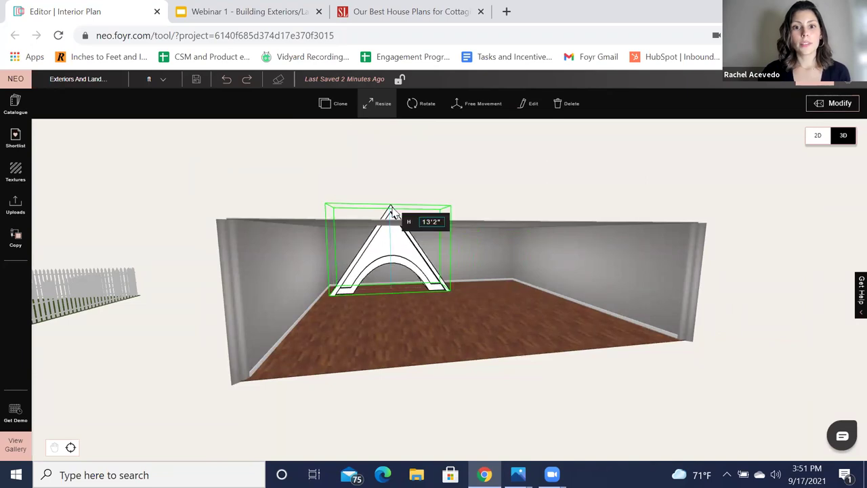
left_click(496, 253)
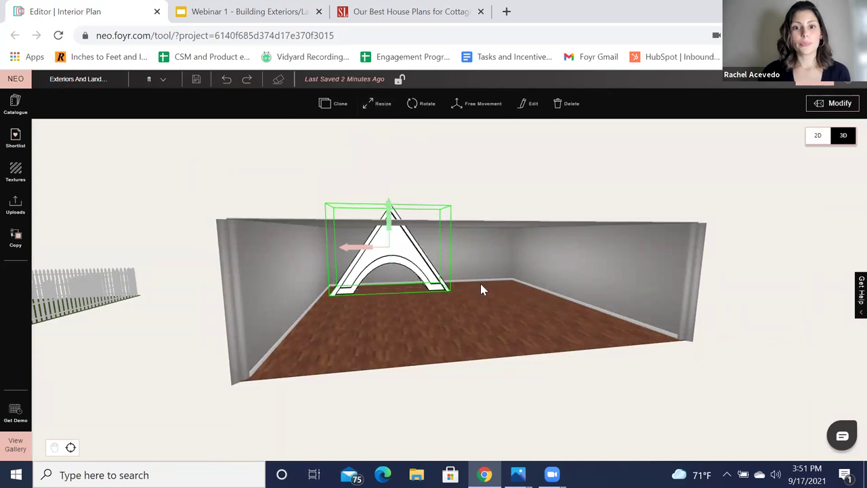
- Switch to Photos and compare the resized gable with the finished cottage picture
left_click_drag(427, 291, 400, 298)
left_click_drag(534, 262, 341, 308)
scroll(439, 330, "down", 3)
scroll(439, 331, "up", 5)
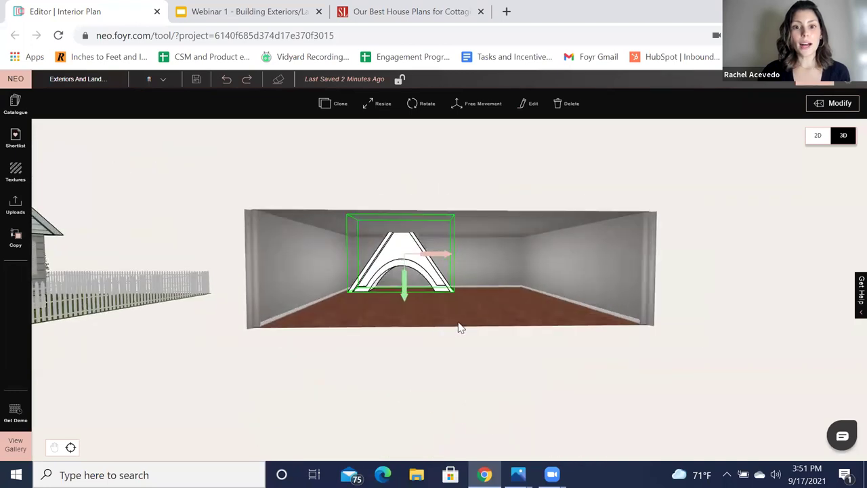
left_click_drag(466, 329, 505, 341)
scroll(385, 308, "up", 3)
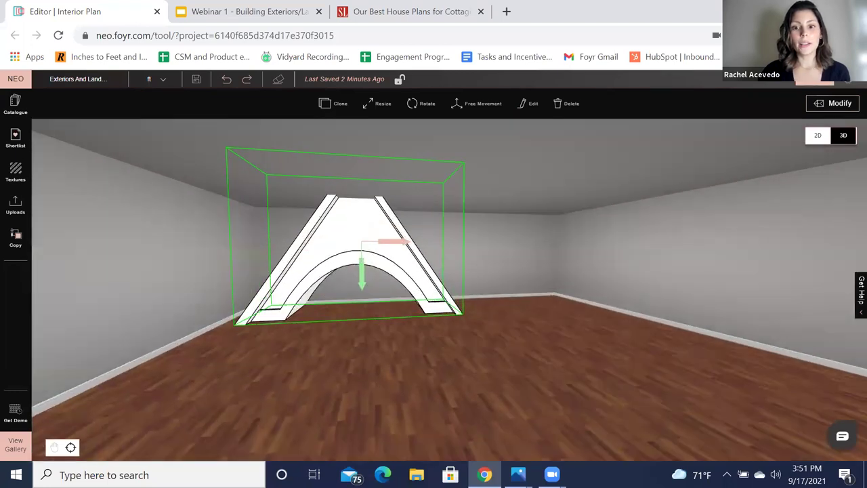
left_click(518, 474)
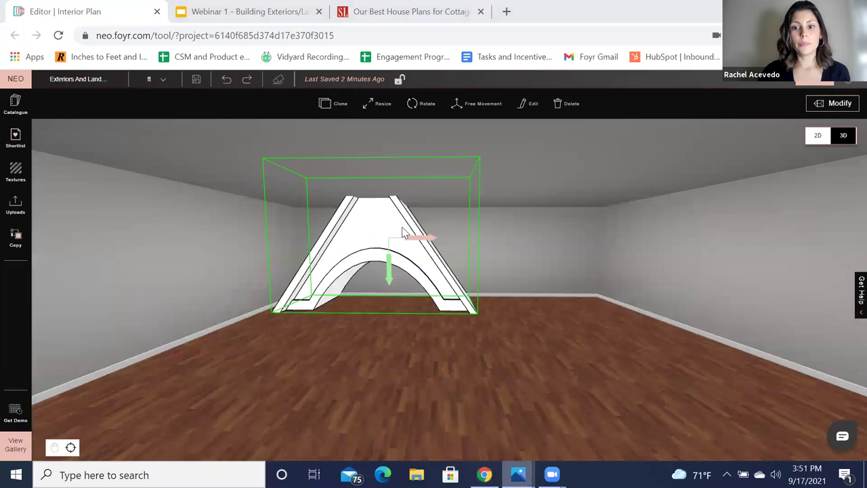
key("alt+Tab")
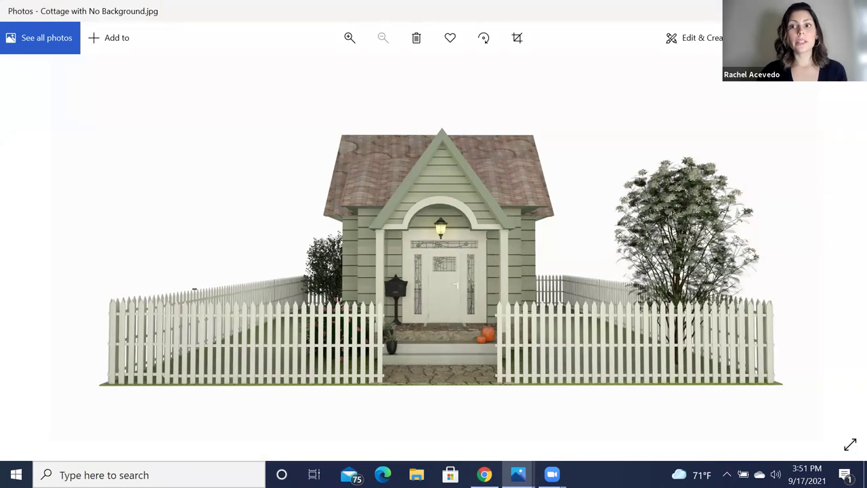
key("alt+Tab")
left_click(15, 103)
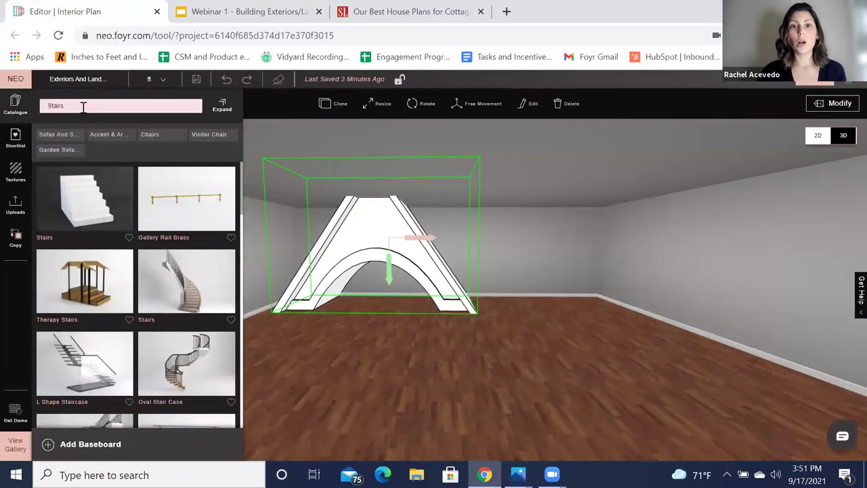
left_click(552, 238)
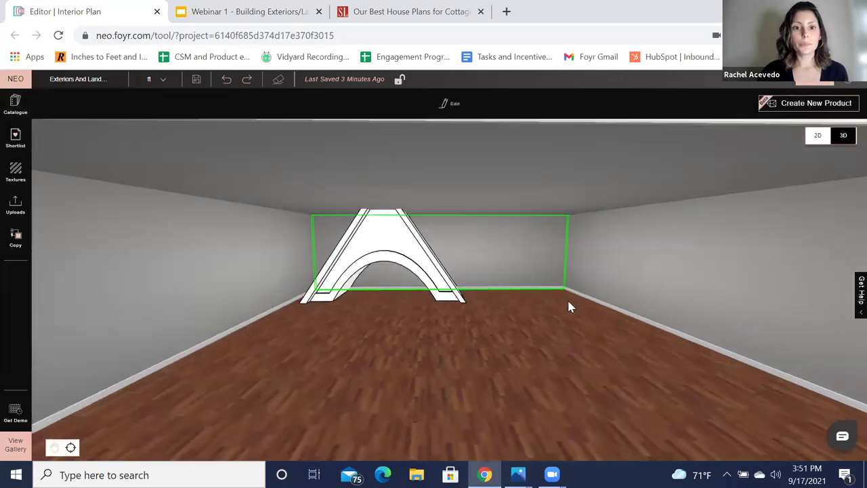
- Use Free Movement to shift the gable from the back wall to the opposite side of the room
left_click_drag(469, 311, 450, 231)
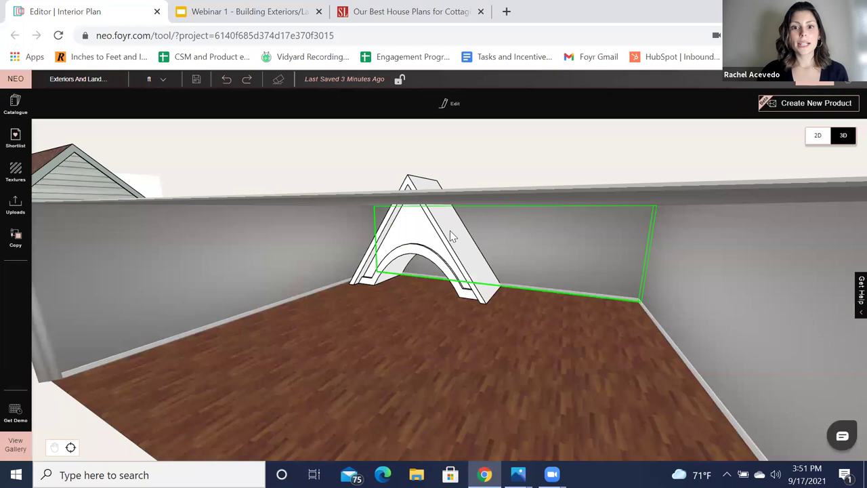
scroll(462, 265, "down", 1)
scroll(510, 268, "down", 3)
left_click(460, 251)
left_click(484, 105)
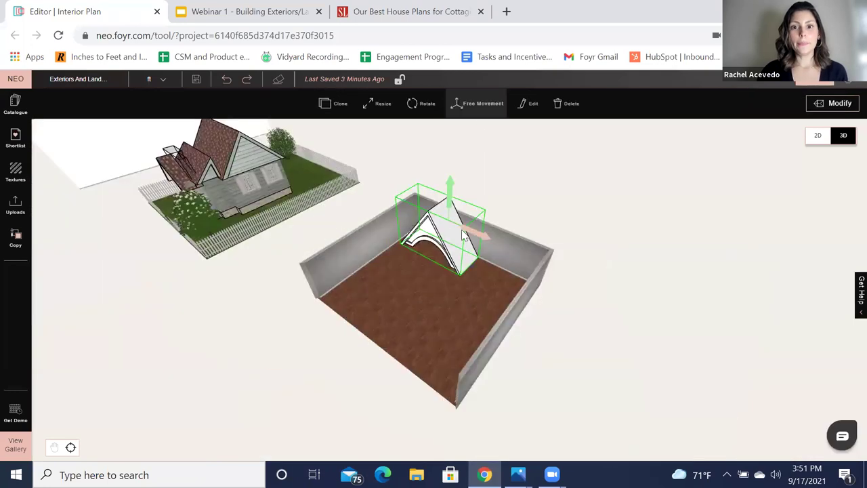
left_click_drag(433, 239, 451, 345)
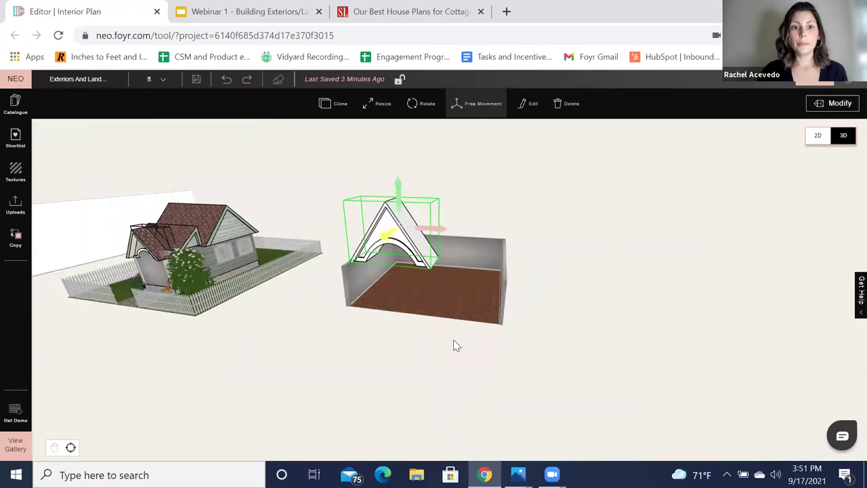
left_click_drag(441, 313, 479, 269)
left_click_drag(439, 285, 295, 184)
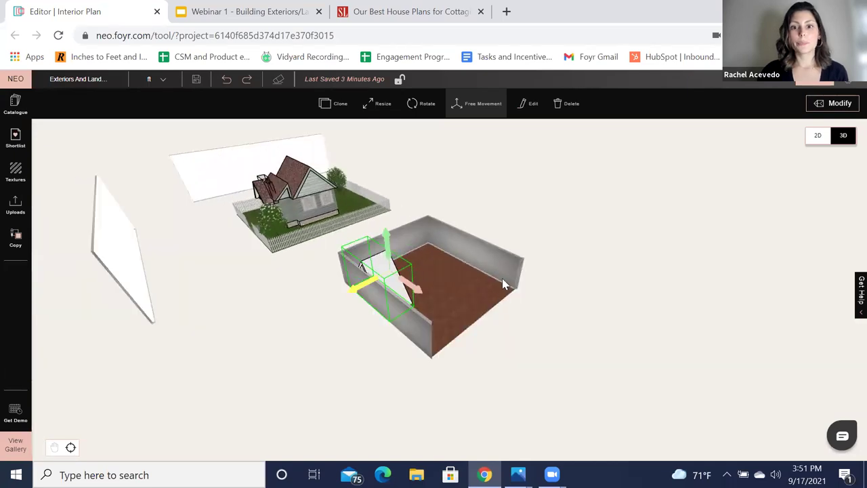
left_click_drag(502, 278, 475, 262)
left_click(613, 272)
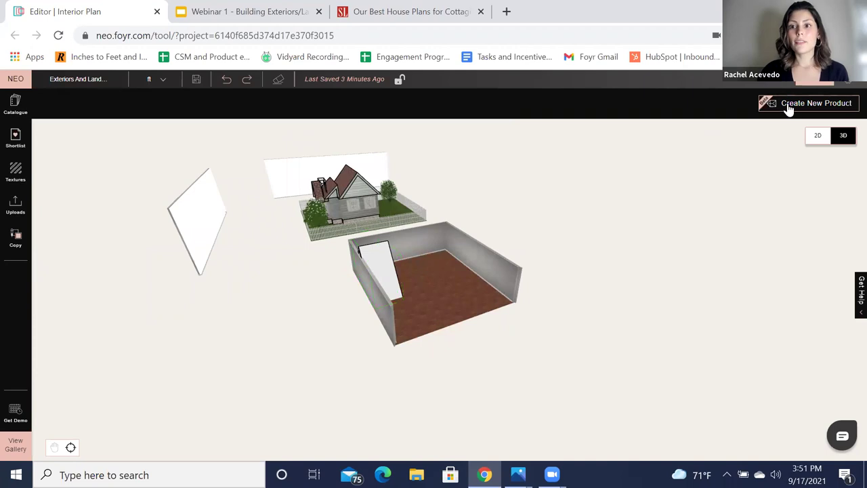
- Start a new product and draw a rectangle covering the whole wall opposite the gable
left_click(789, 105)
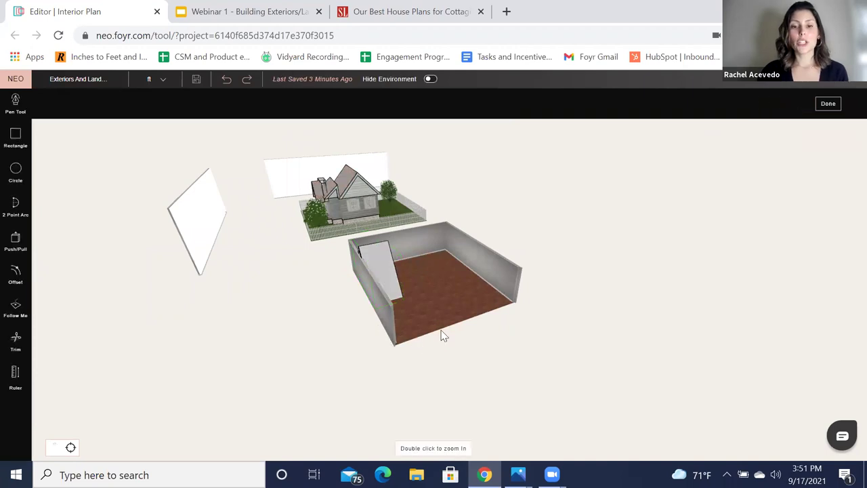
scroll(443, 335, "up", 3)
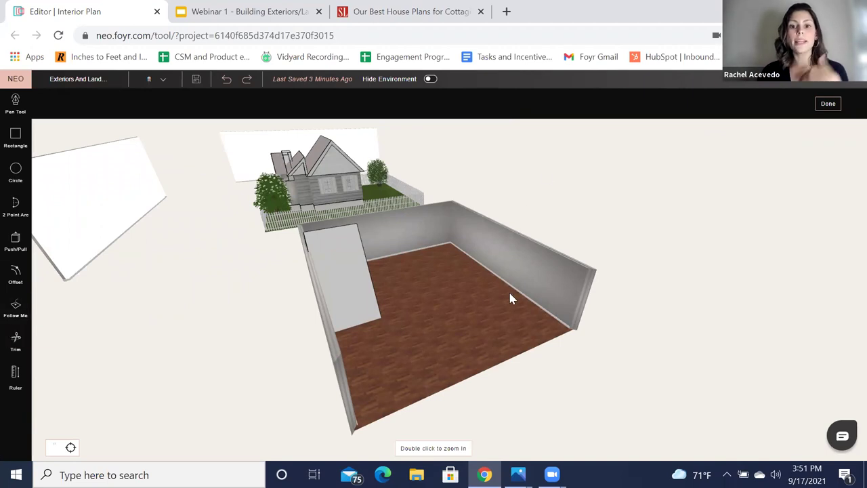
scroll(545, 259, "up", 2)
left_click_drag(320, 214, 320, 183)
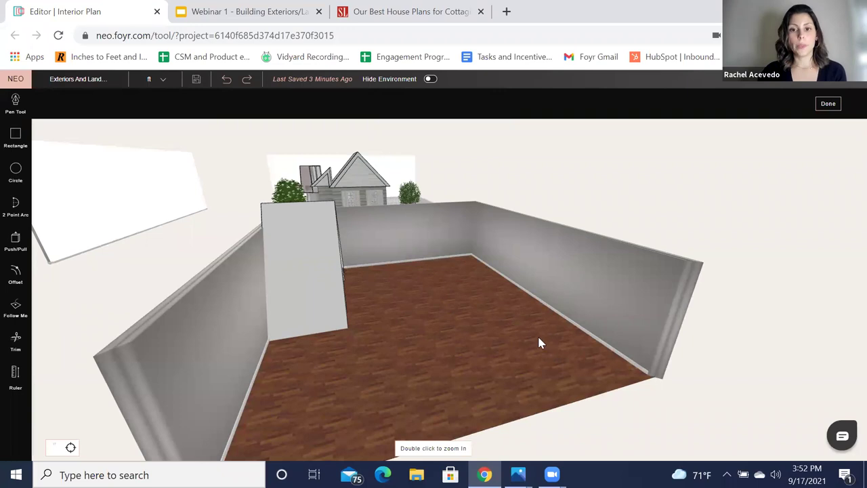
left_click_drag(539, 339, 573, 351)
left_click(13, 137)
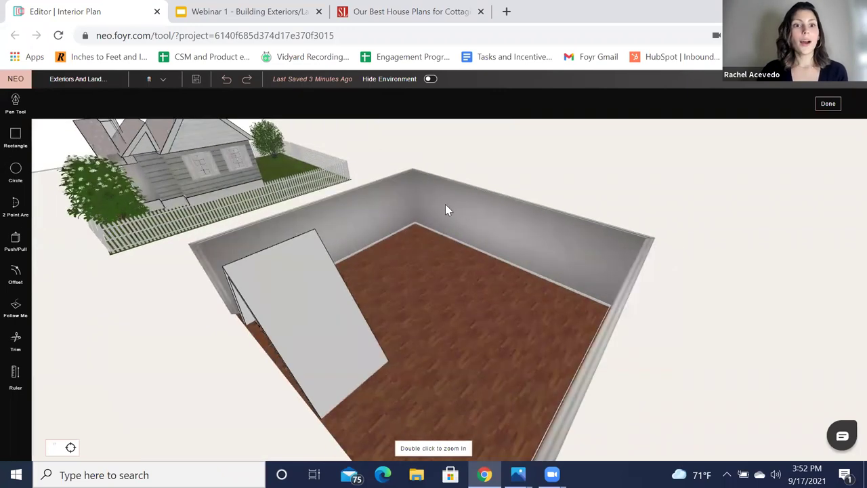
key("r")
left_click(577, 257)
left_click(581, 266)
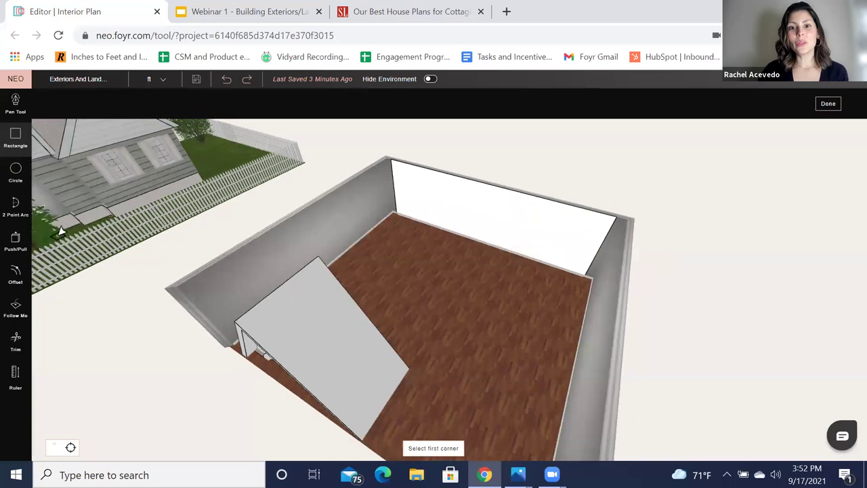
- Pull the wall-sized rectangle out into the room to form a deep block covering about half the floor
left_click(19, 249)
left_click(587, 315)
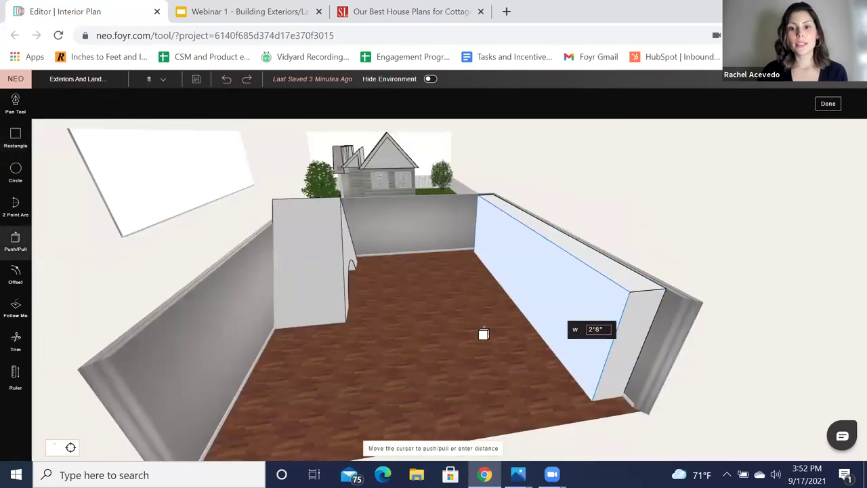
left_click(379, 377)
left_click_drag(383, 350, 472, 233)
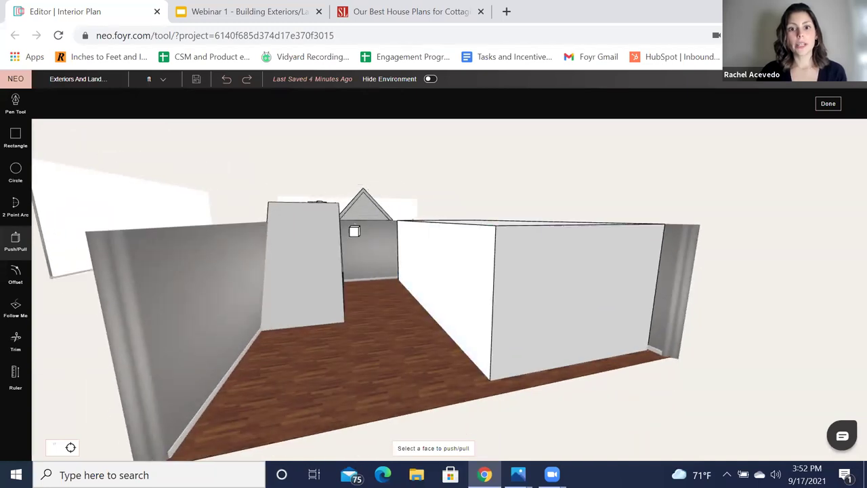
middle_click_drag(386, 304, 609, 343)
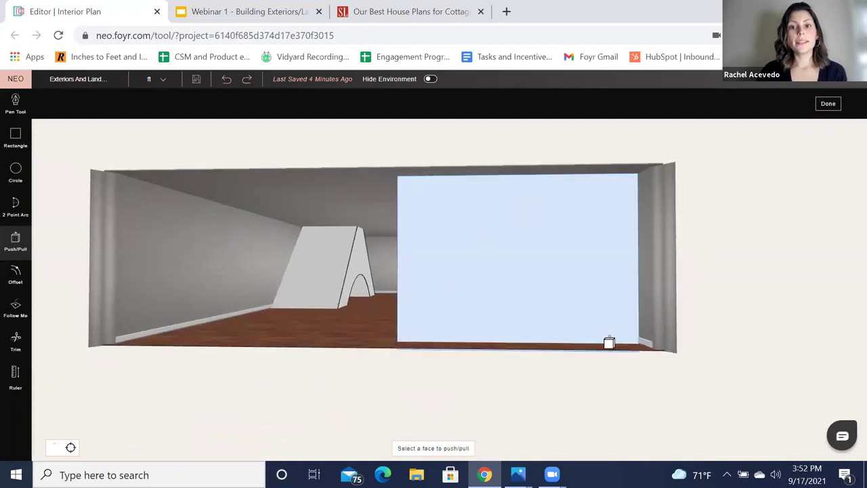
left_click(15, 105)
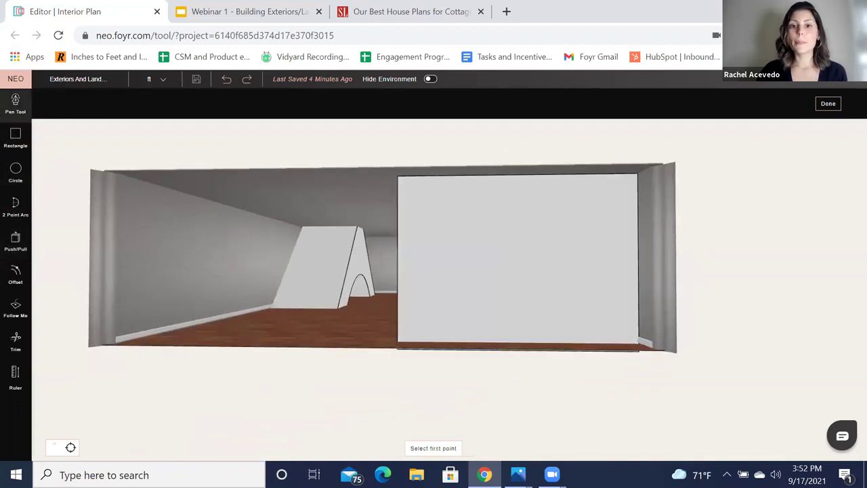
left_click(512, 177)
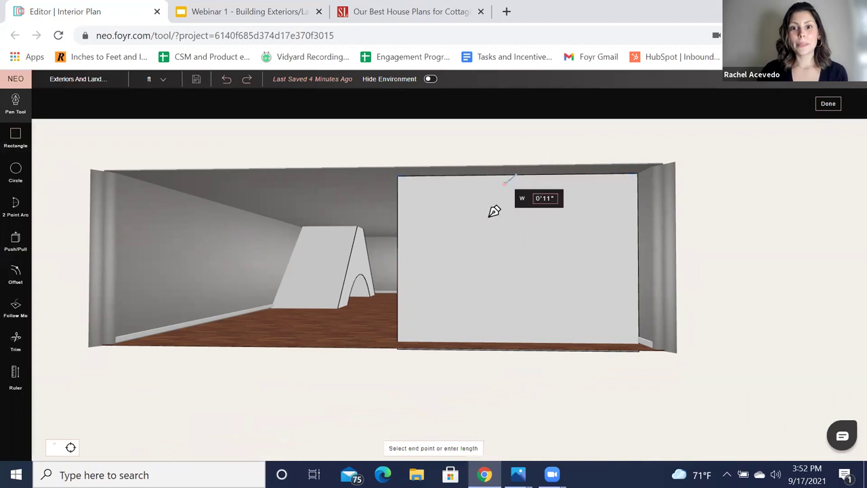
left_click(400, 339)
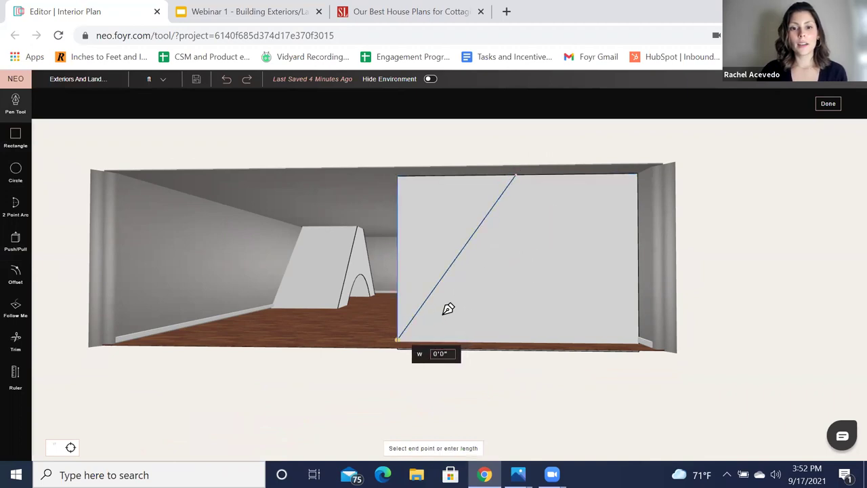
left_click(393, 341)
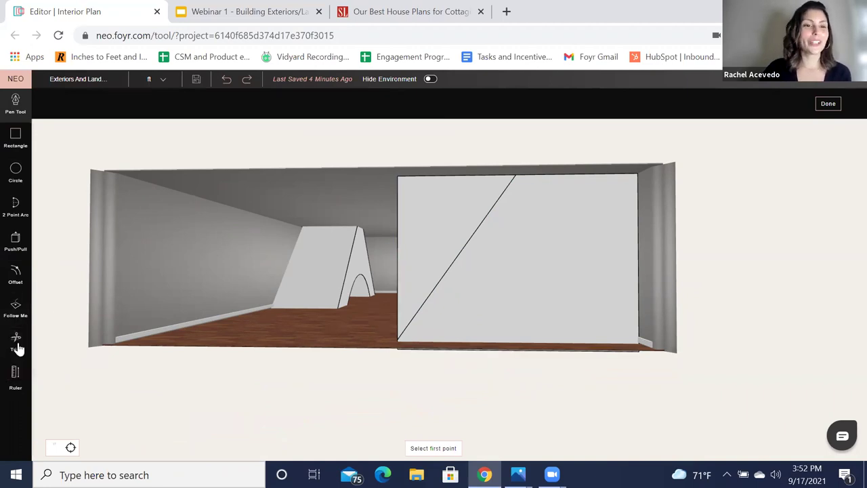
left_click(17, 344)
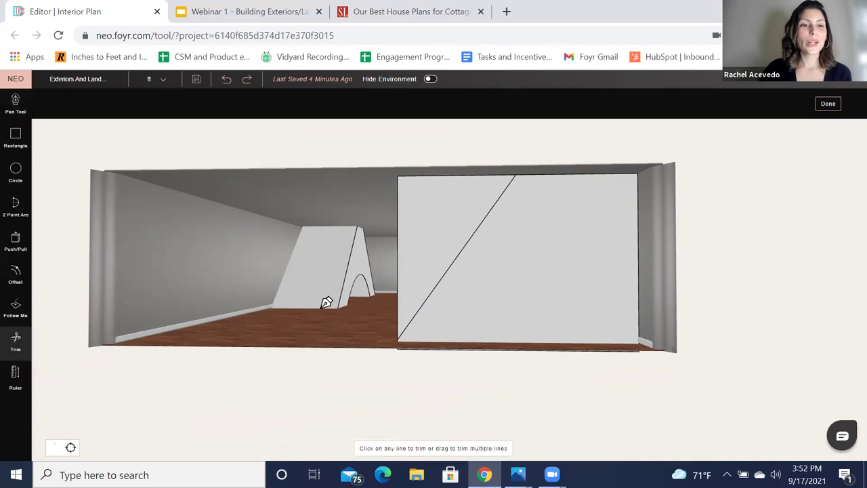
left_click(439, 283)
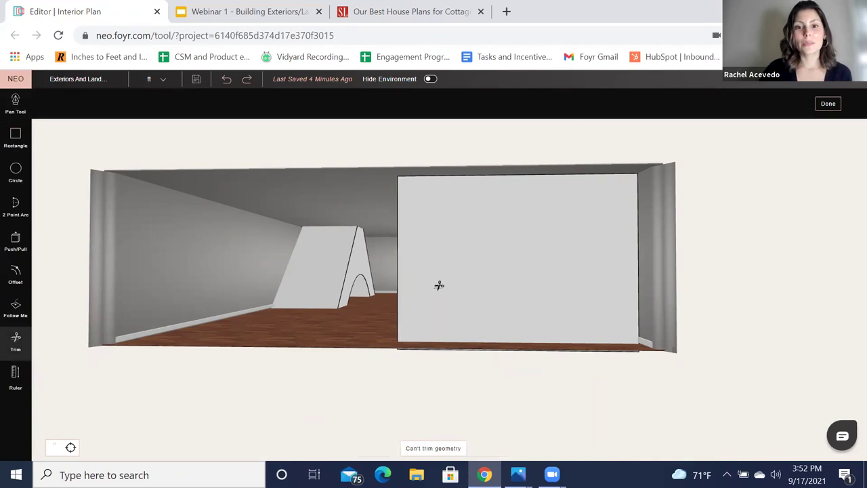
- Draw two lines of about 12'8" on the block's end face, from the top edge's midpoint to both bottom corners
left_click(16, 107)
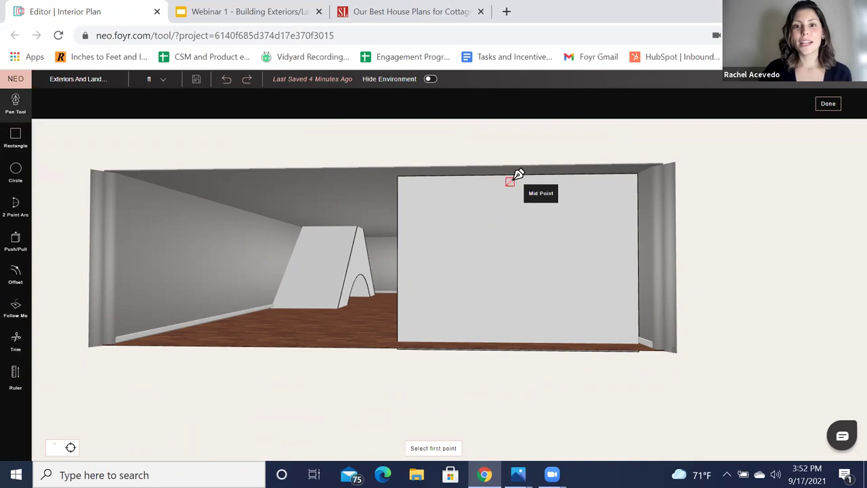
left_click(513, 177)
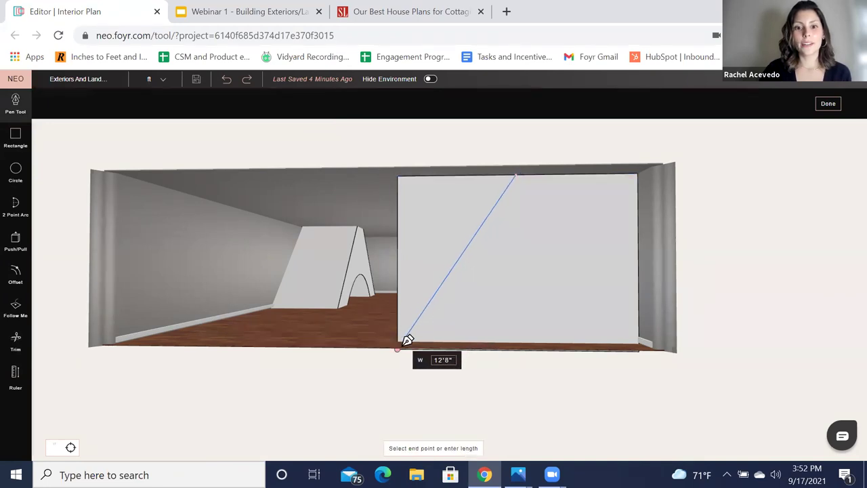
left_click(400, 347)
key("Escape")
left_click_drag(392, 311, 429, 319)
left_click_drag(451, 357, 443, 352)
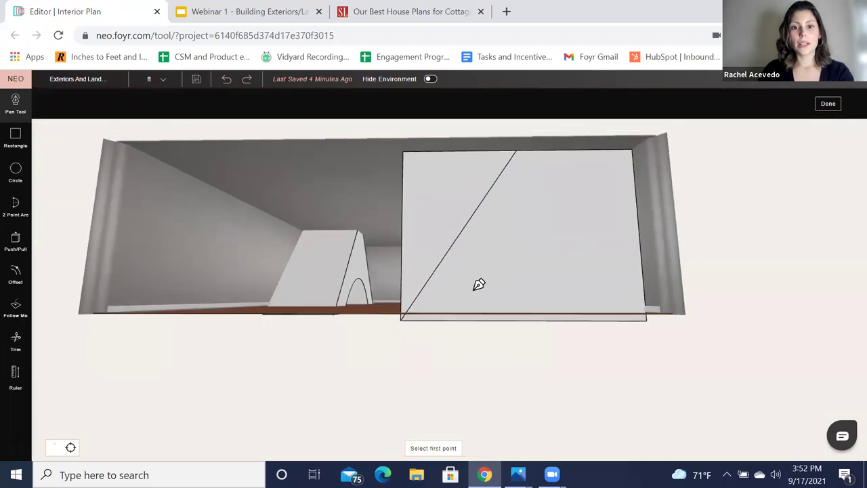
left_click(519, 150)
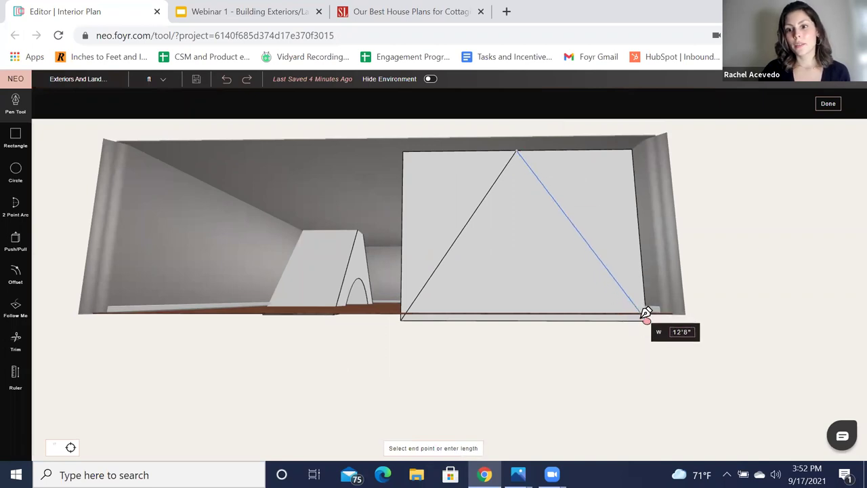
left_click(646, 314)
key("Escape")
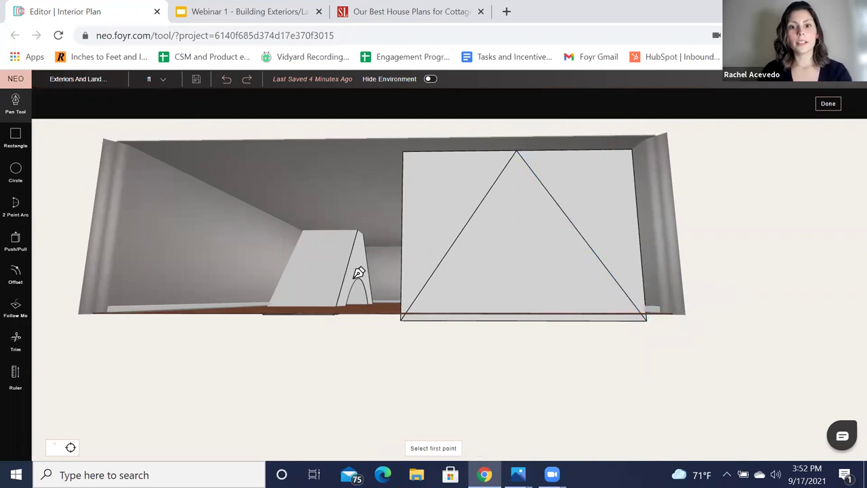
- Push the triangular waste face on the room side of the block back through its full depth to cut that corner away
left_click(16, 244)
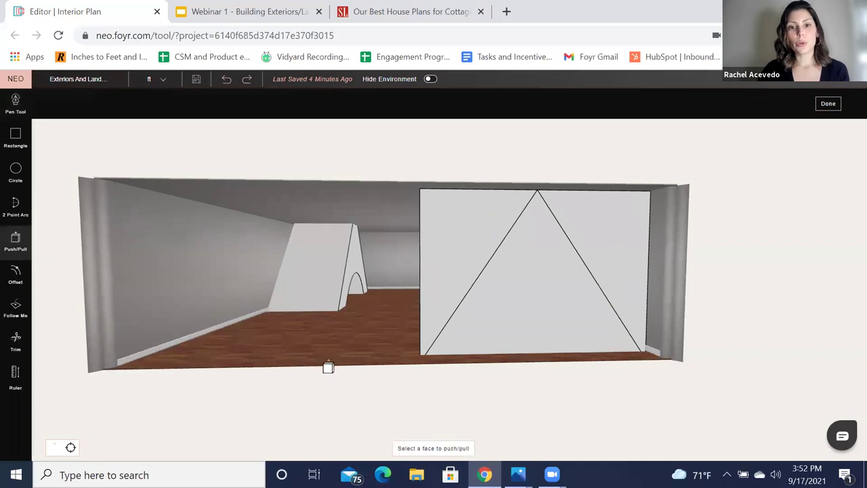
left_click_drag(357, 374, 468, 349)
left_click(552, 294)
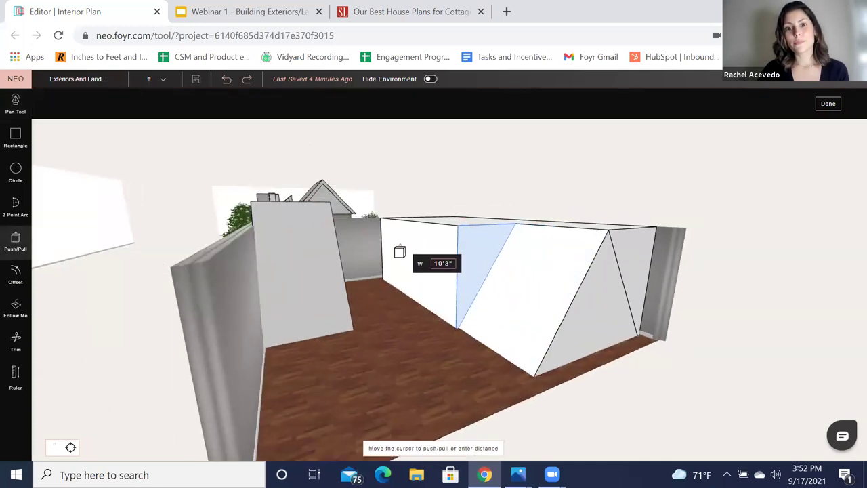
left_click(364, 230)
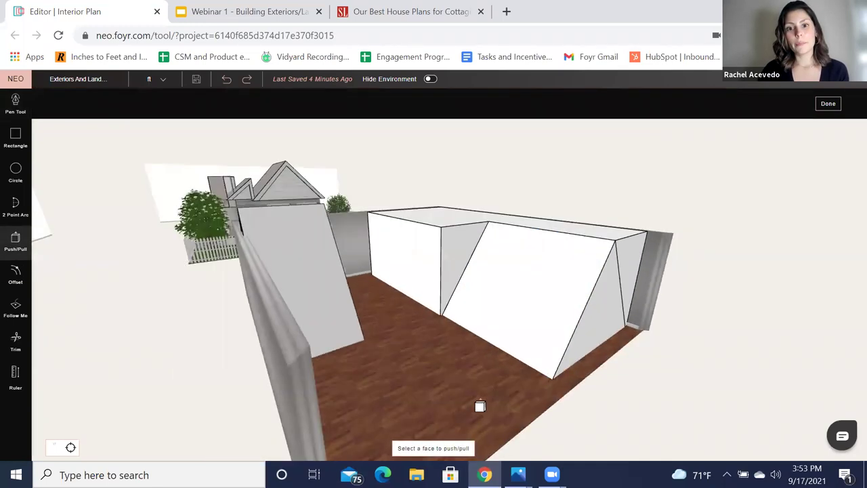
left_click(459, 267)
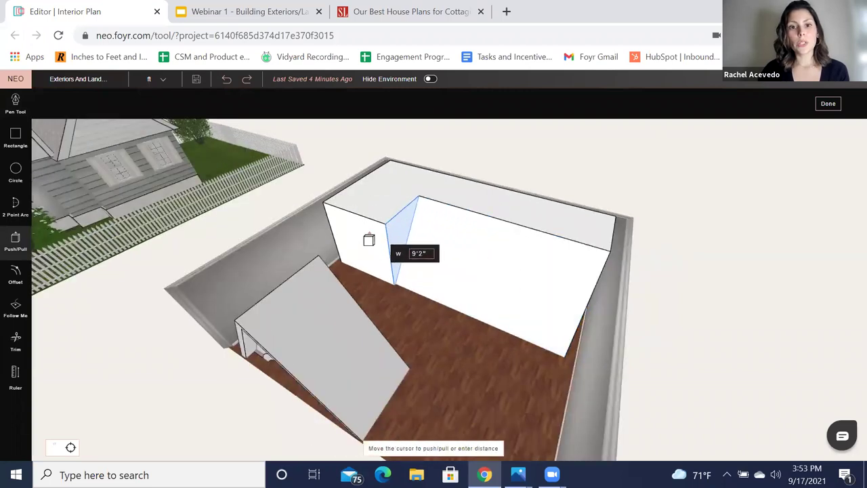
left_click(300, 225)
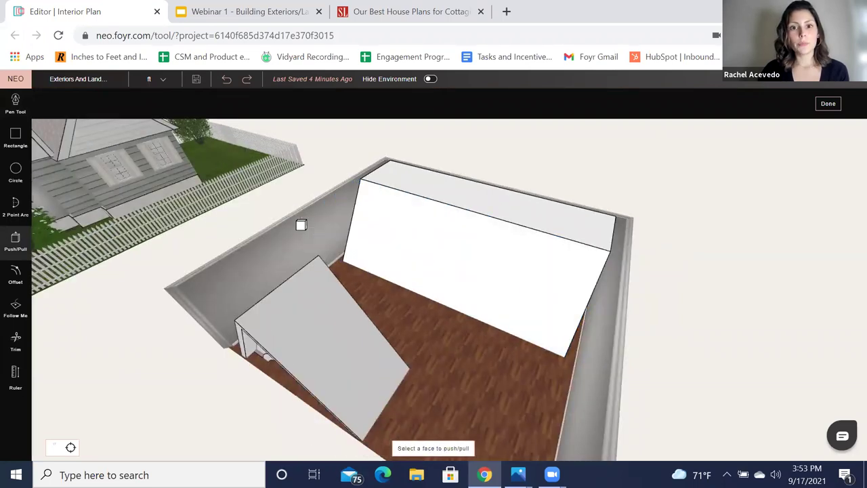
- Push the remaining triangular waste face beside the wall back through the block's full depth, leaving a triangular prism
middle_click_drag(390, 321, 429, 224)
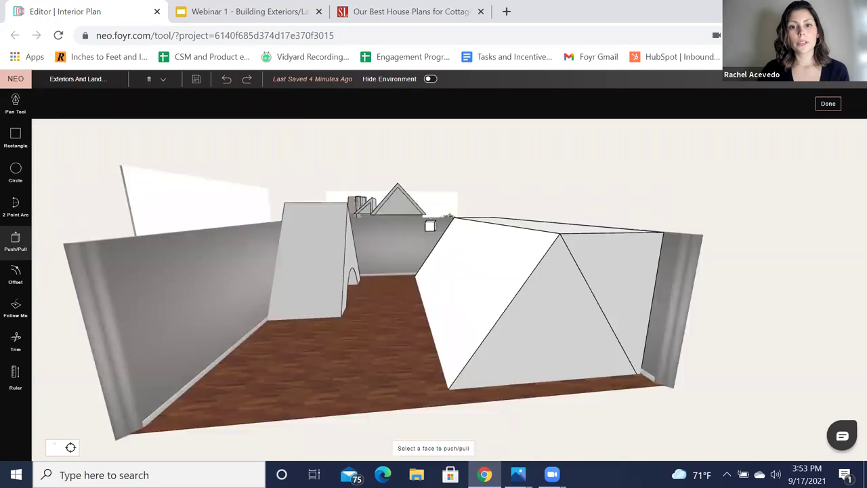
middle_click_drag(407, 326, 457, 327)
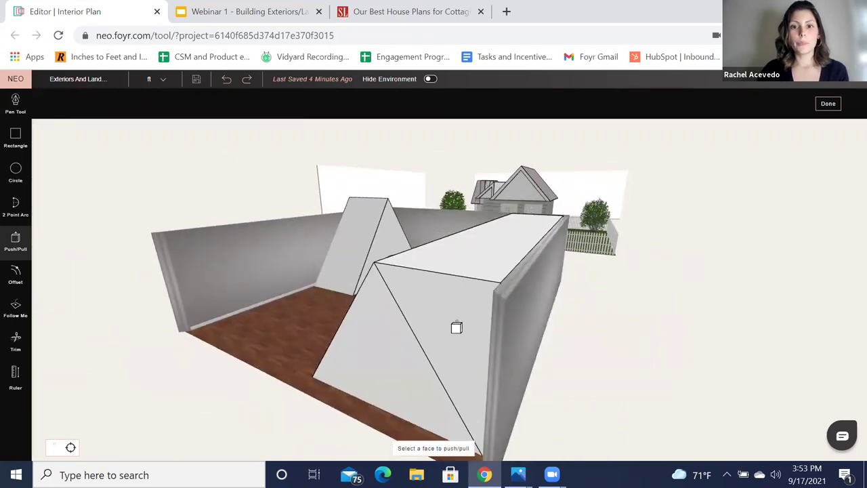
left_click(457, 327)
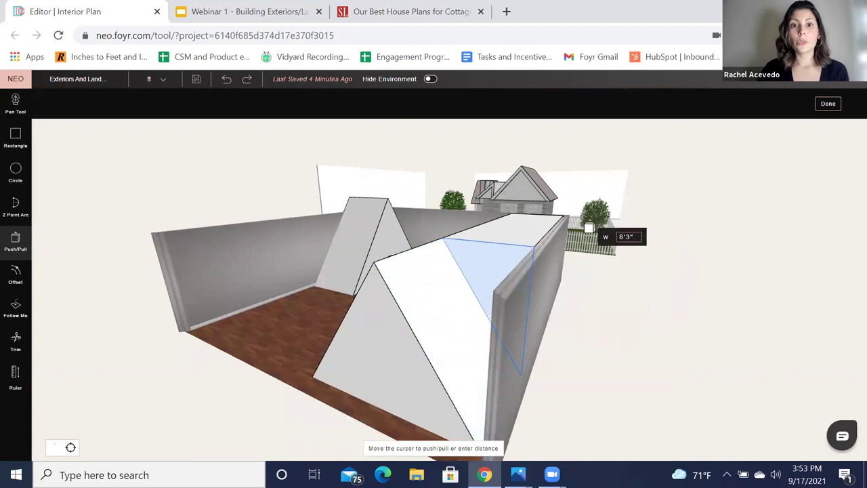
left_click(590, 228)
middle_click_drag(619, 315, 509, 281)
left_click(508, 280)
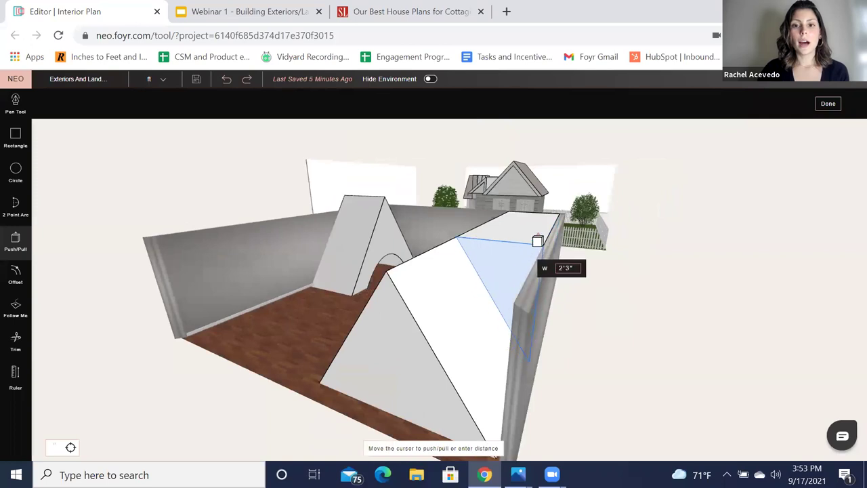
left_click(607, 270)
middle_click_drag(681, 321, 414, 151)
left_click(413, 152)
left_click(567, 226)
- Draw two lines on the prism's front face from just below the peak to the base, parallel to the sloping edges
middle_click_drag(555, 285, 476, 141)
middle_click_drag(427, 245, 377, 231)
scroll(406, 298, "down", 5)
middle_click_drag(452, 266, 451, 189)
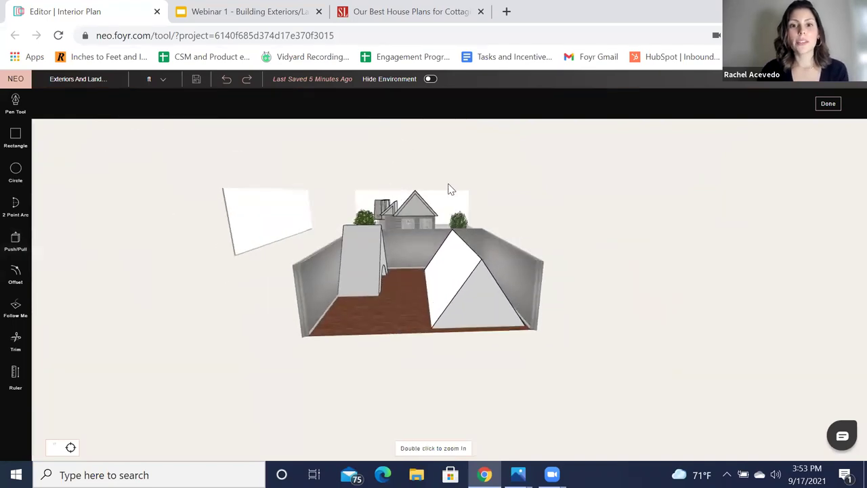
middle_click_drag(550, 278, 548, 289)
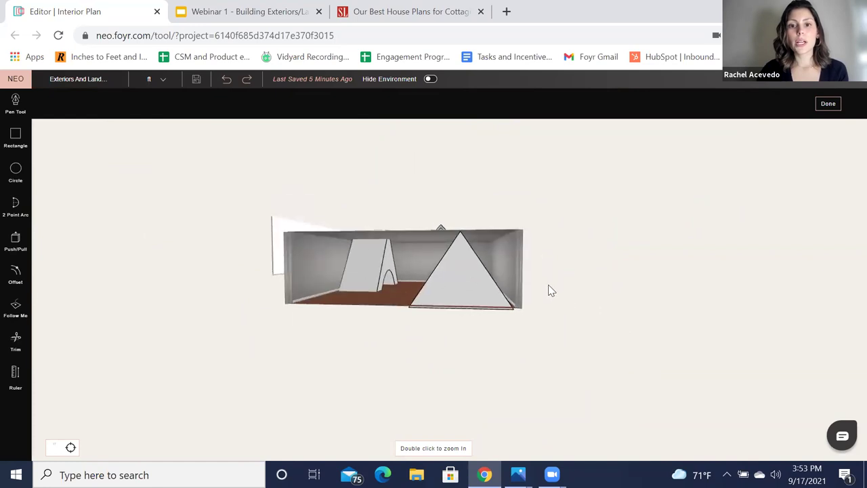
scroll(572, 266, "up", 4)
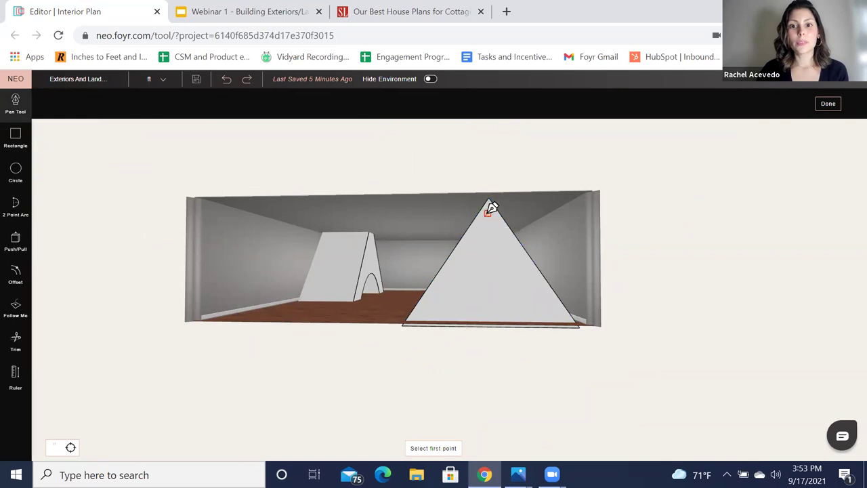
scroll(499, 211, "up", 3)
scroll(532, 209, "down", 3)
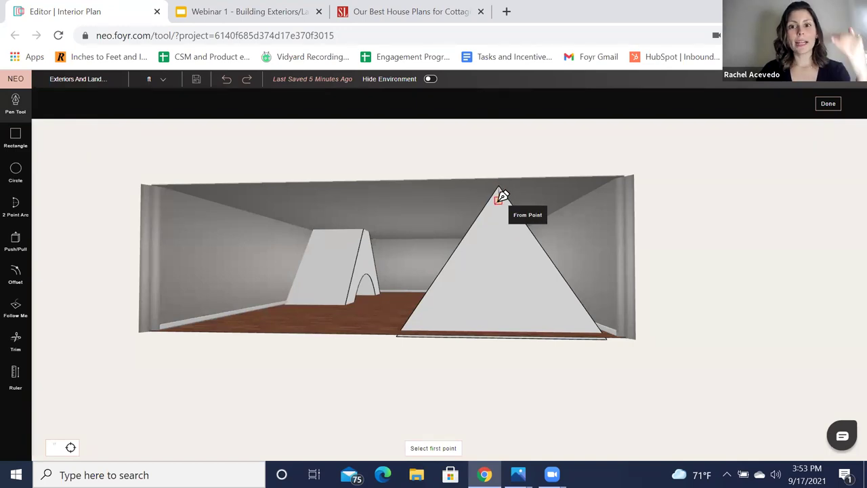
left_click(499, 198)
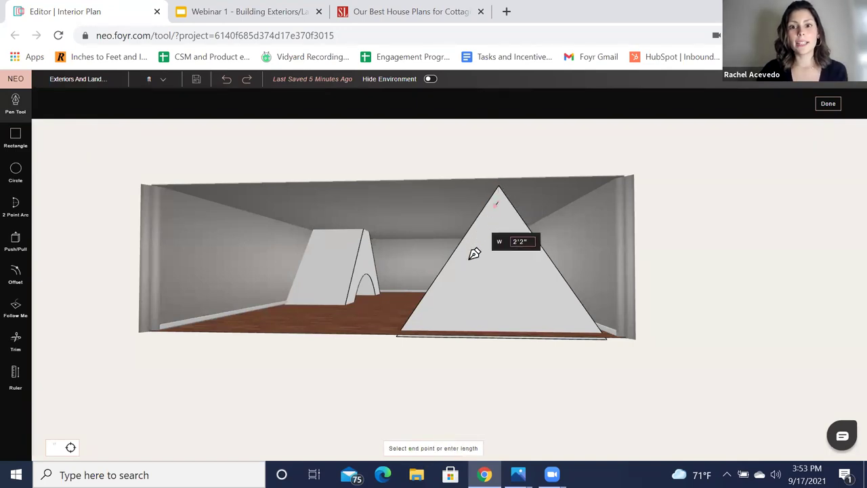
left_click(413, 331)
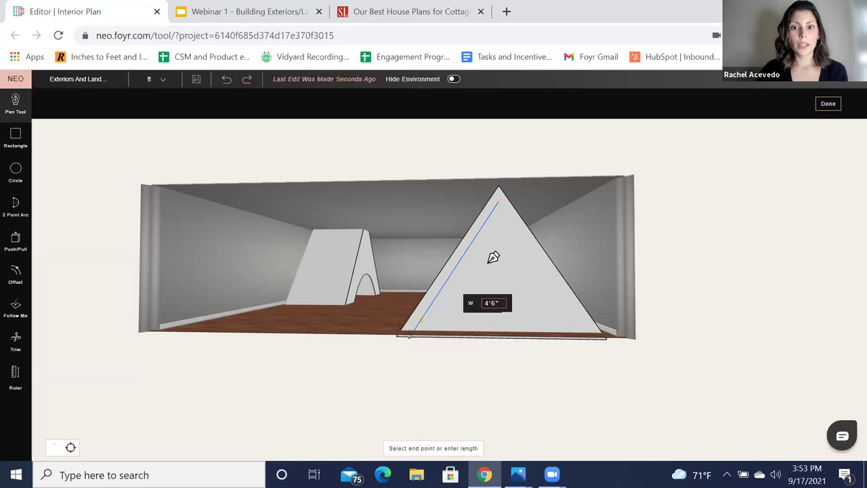
key("Escape")
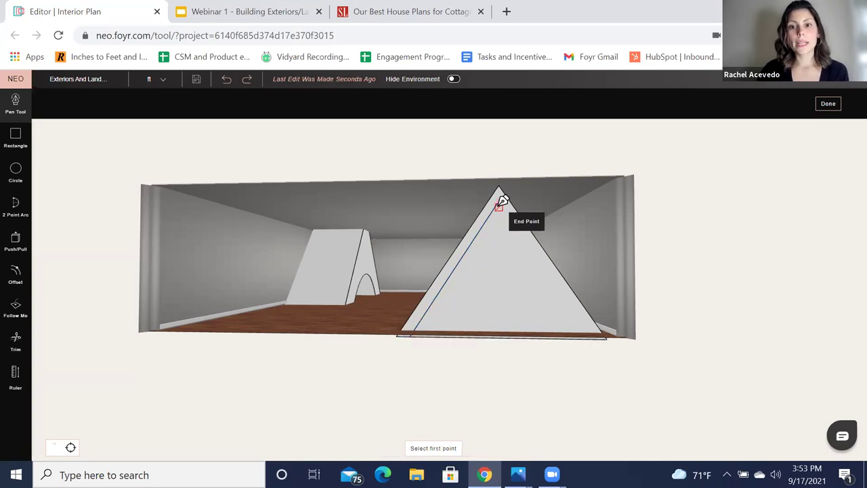
left_click(512, 222)
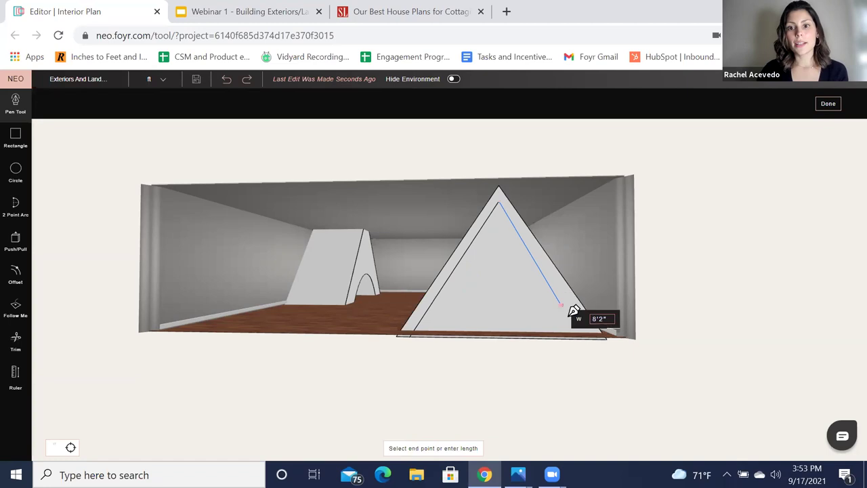
left_click(595, 337)
key("Escape")
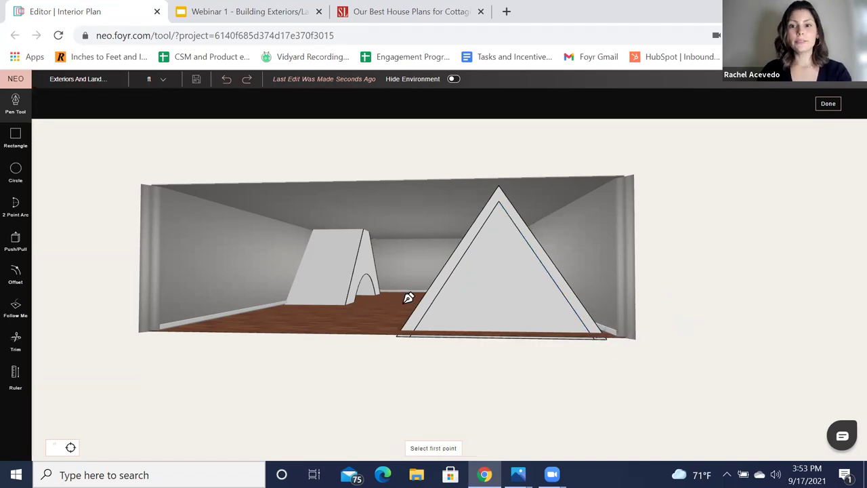
- Push the inner triangle of the prism's front face inward about 1'0" to leave a raised sloping border
key("p")
middle_click_drag(370, 379, 553, 354)
left_click(550, 350)
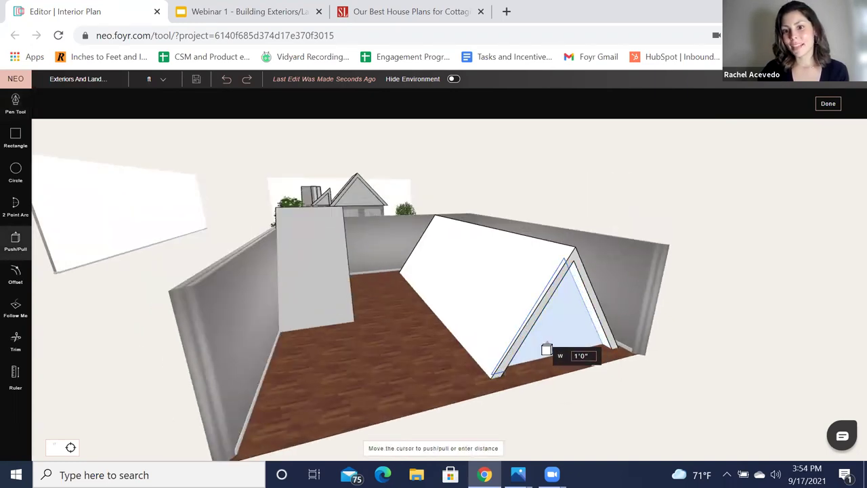
left_click(547, 350)
middle_click_drag(432, 363, 449, 319)
key("Escape")
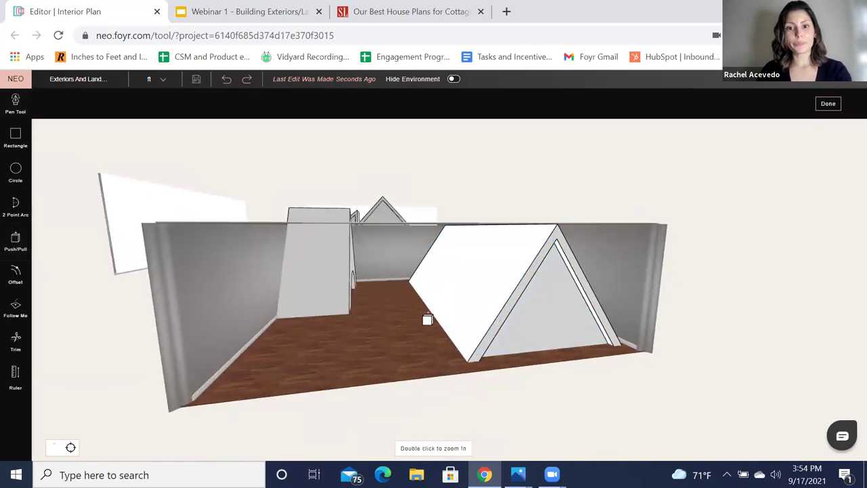
- Examine the finished cottage, the arched gable and the triangular block from several angles to compare their shapes
scroll(359, 315, "down", 4)
left_click_drag(359, 315, 448, 334)
middle_click_drag(448, 337, 204, 309)
scroll(340, 353, "down", 2)
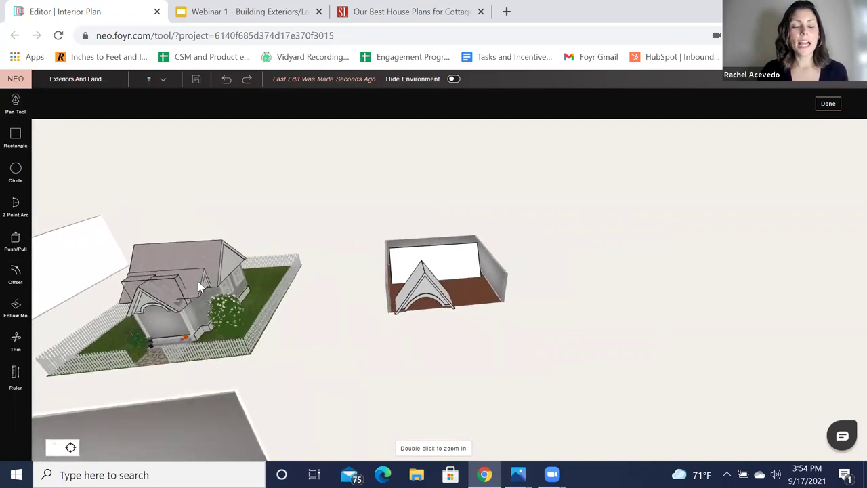
middle_click_drag(313, 363, 256, 252)
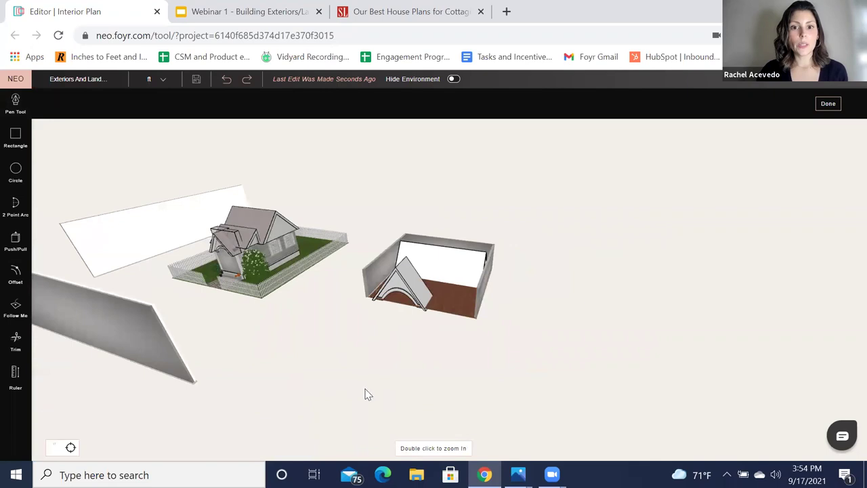
middle_click_drag(366, 395, 488, 270)
middle_click_drag(464, 384, 272, 223)
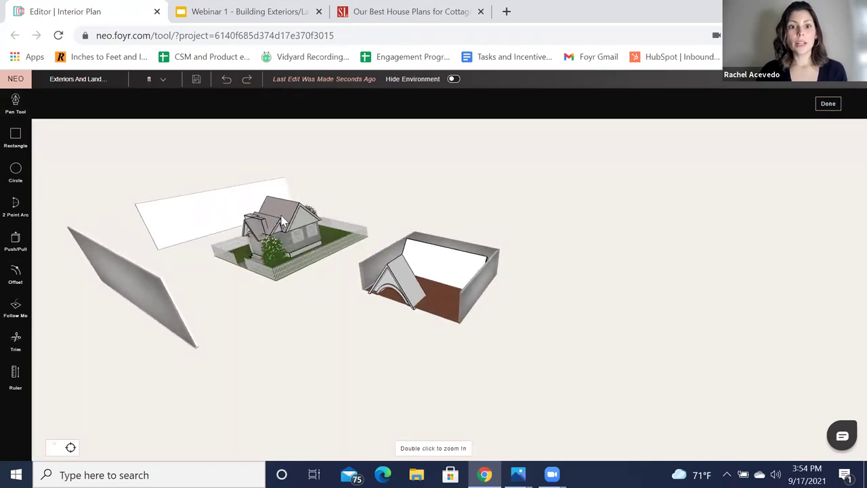
middle_click_drag(532, 309, 464, 268)
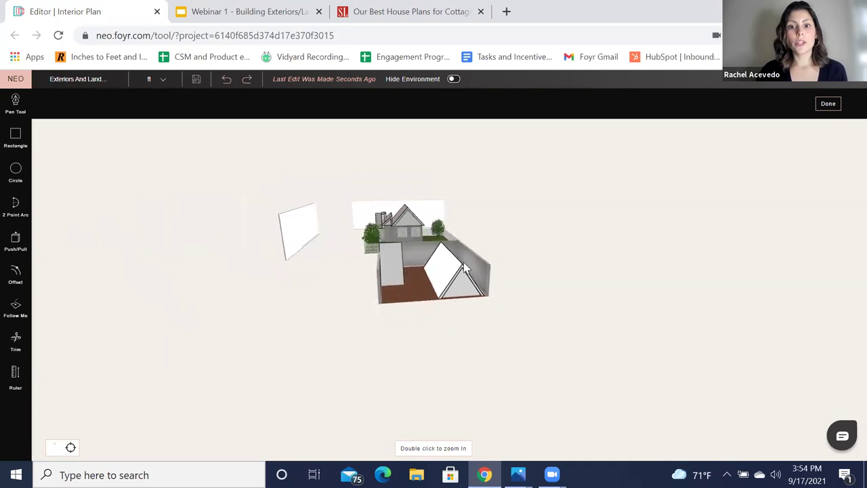
middle_click_drag(355, 291, 366, 269)
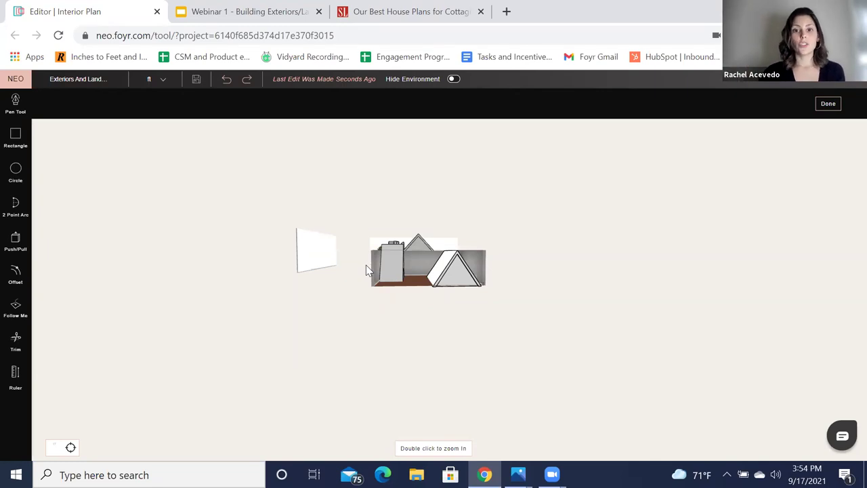
- Finish modelling the triangular block and leave product creation
double_click(412, 332)
left_click_drag(449, 330, 809, 89)
left_click(828, 105)
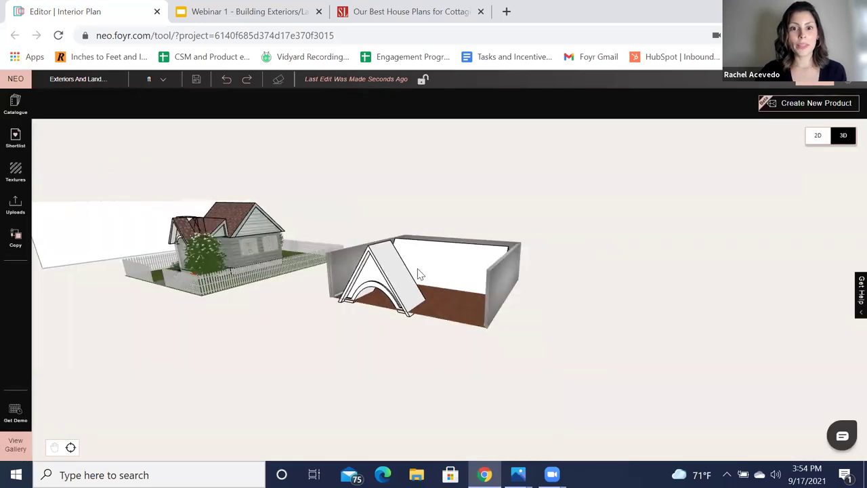
- Select the arched gable and filter the texture library to the Roofing sub-category under Other
left_click_drag(407, 252, 408, 249)
scroll(384, 320, "down", 3)
left_click_drag(386, 322, 222, 232)
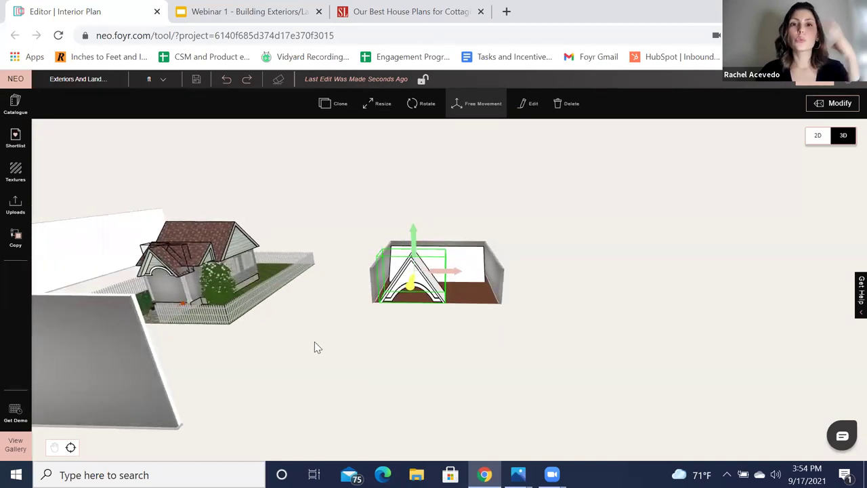
left_click_drag(546, 306, 421, 303)
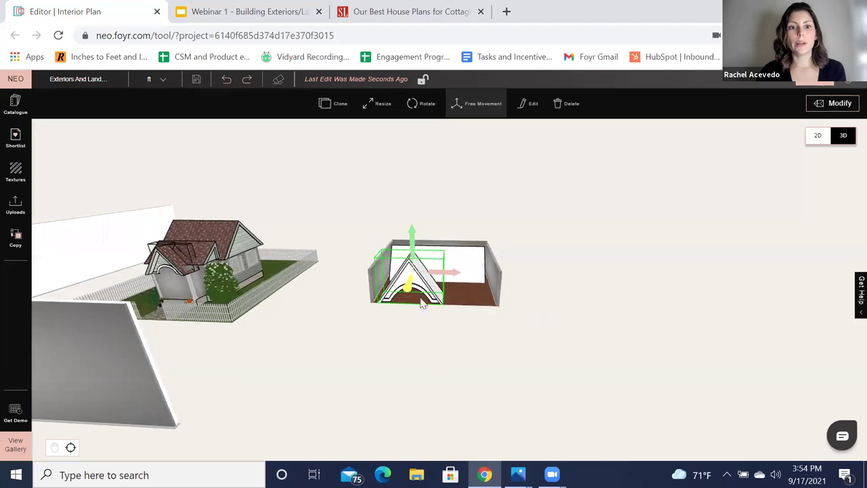
left_click(15, 174)
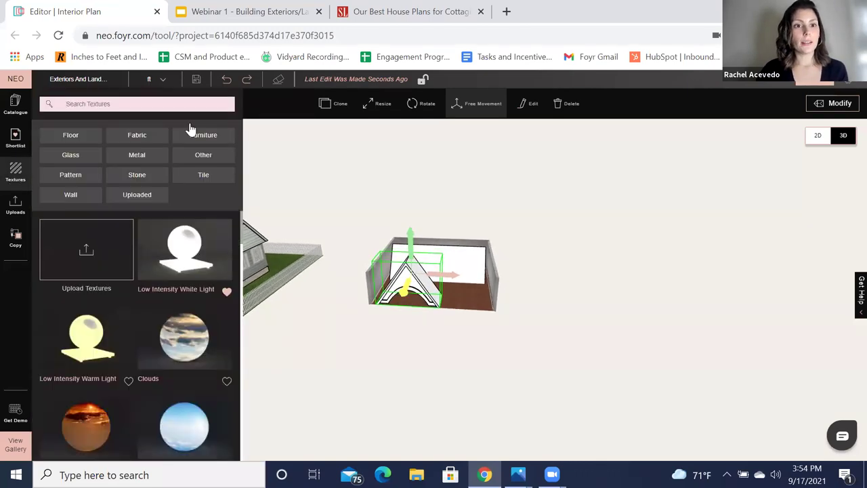
left_click(215, 160)
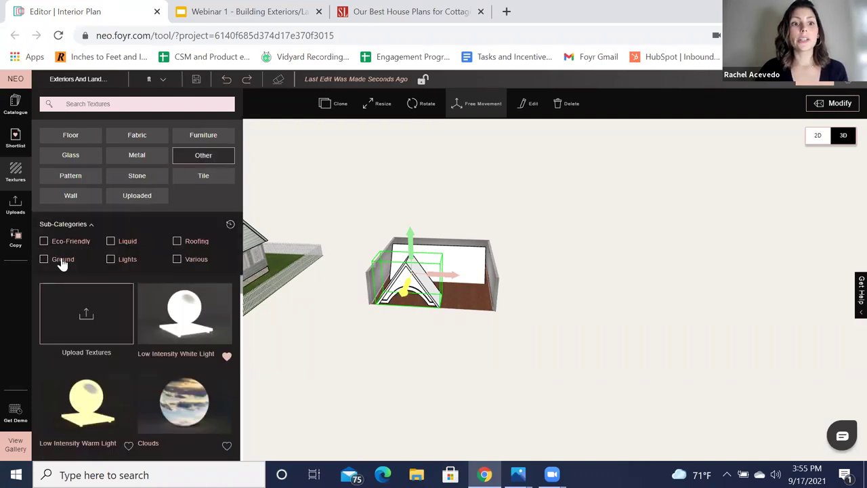
left_click(177, 244)
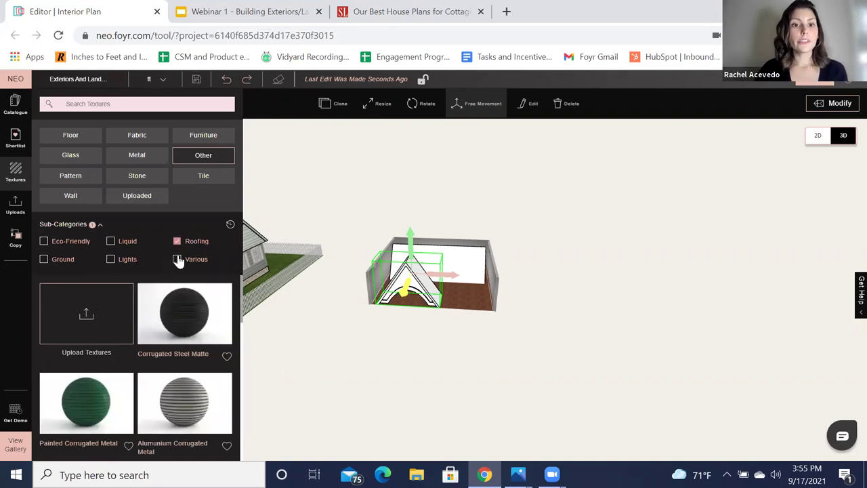
- Apply the Clay Roof texture from the Roofing textures to the front slope of the cottage's main roof
scroll(190, 386, "down", 2)
scroll(190, 386, "down", 3)
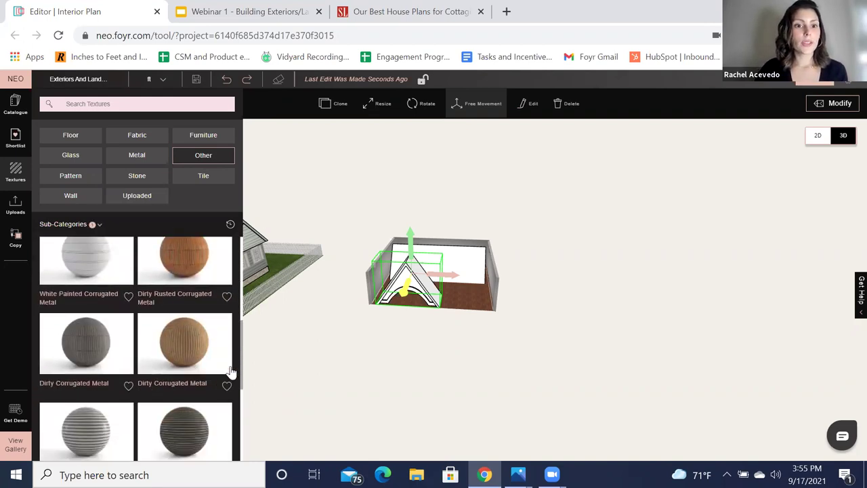
left_click_drag(319, 356, 261, 217)
left_click_drag(405, 335, 317, 320)
scroll(611, 160, "up", 4)
scroll(592, 213, "up", 2)
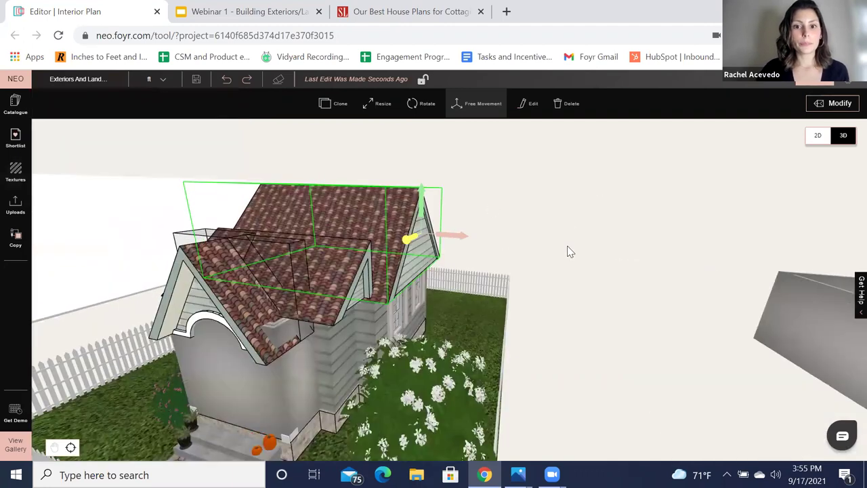
scroll(539, 261, "up", 3)
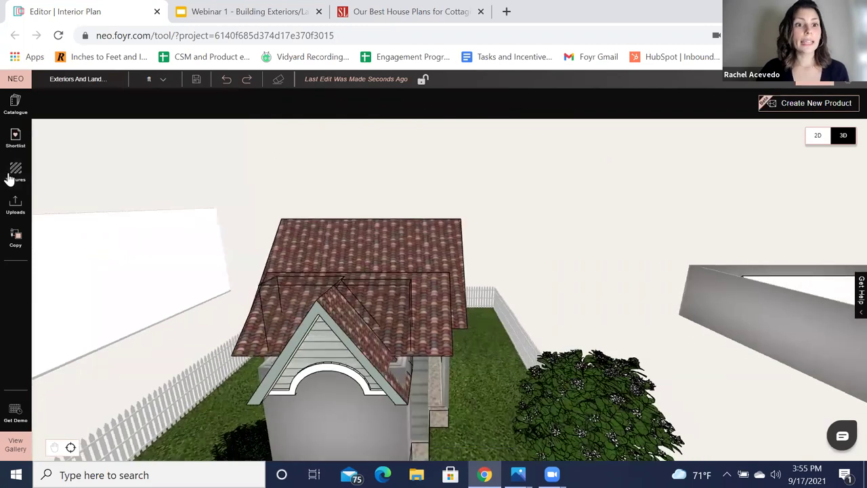
left_click(176, 347)
scroll(175, 355, "down", 5)
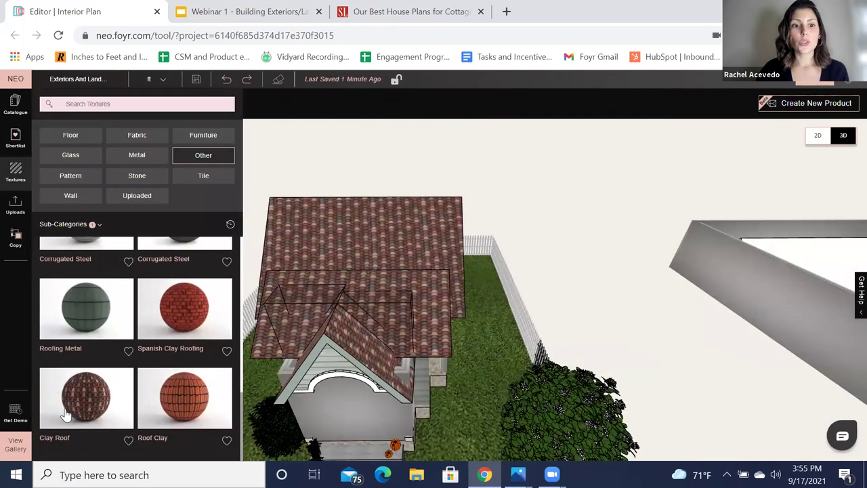
left_click_drag(76, 398, 353, 249)
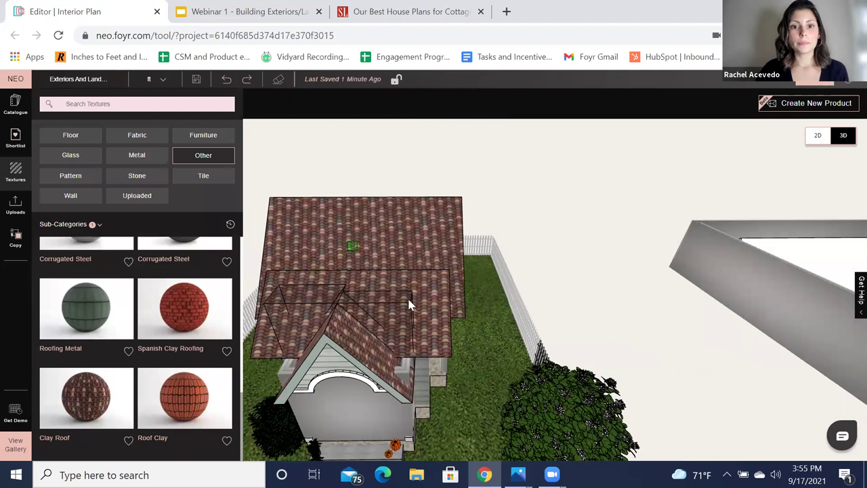
- Open the main roof for editing and examine its list of object parts against the gable end
left_click(390, 253)
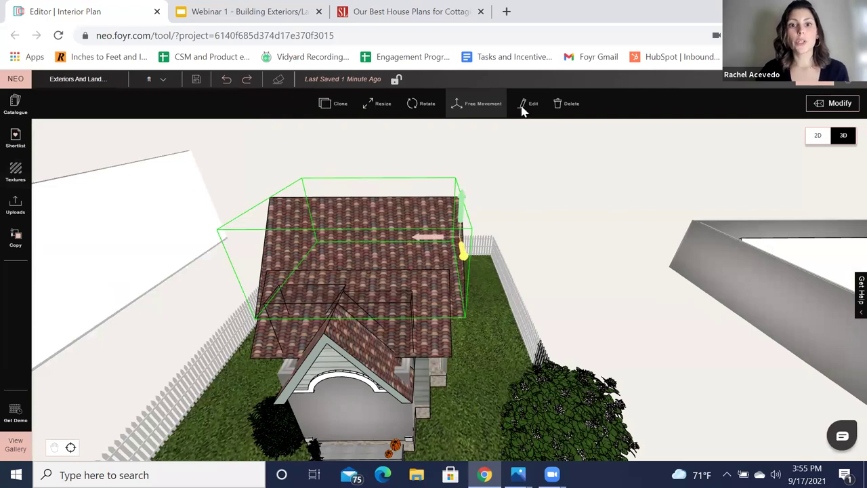
left_click(533, 105)
scroll(97, 311, "down", 2)
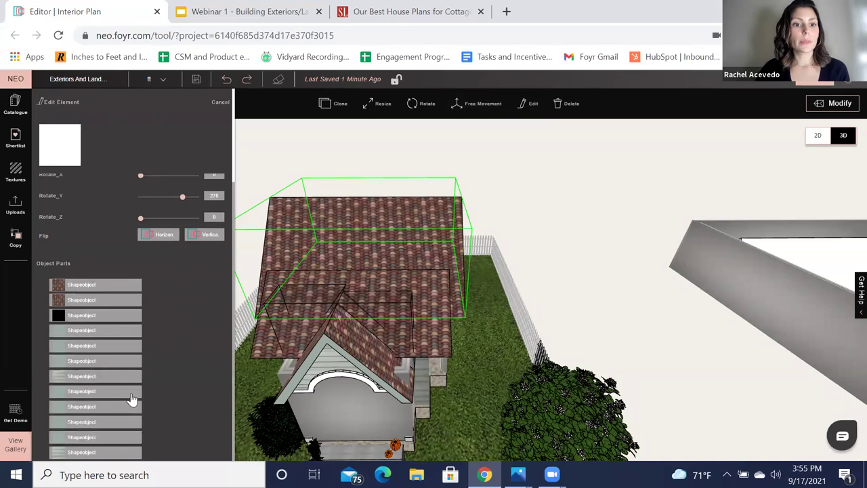
left_click_drag(543, 273, 514, 267)
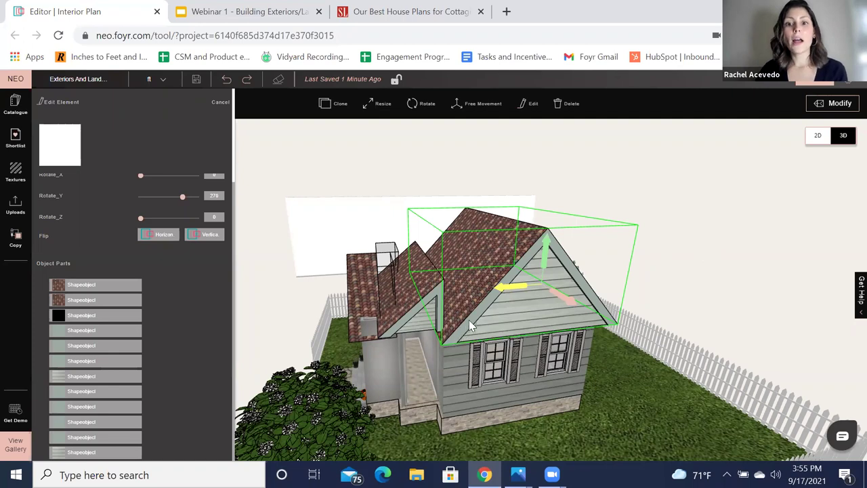
mouse_move(534, 336)
left_mouse_down()
mouse_move(516, 340)
mouse_move(525, 324)
left_mouse_up()
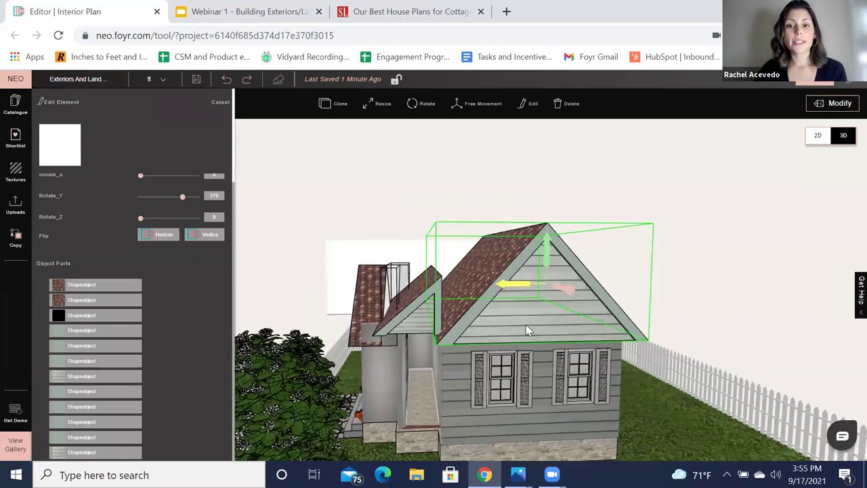
left_click_drag(630, 271, 474, 285)
- Search the catalogue for "Triangle" and look through the available triangle shapes
left_click(23, 100)
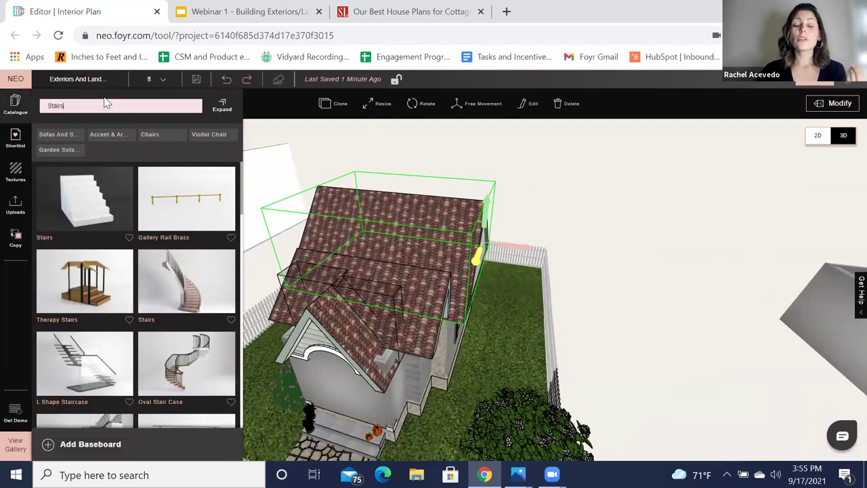
double_click(100, 106)
type("Triangle")
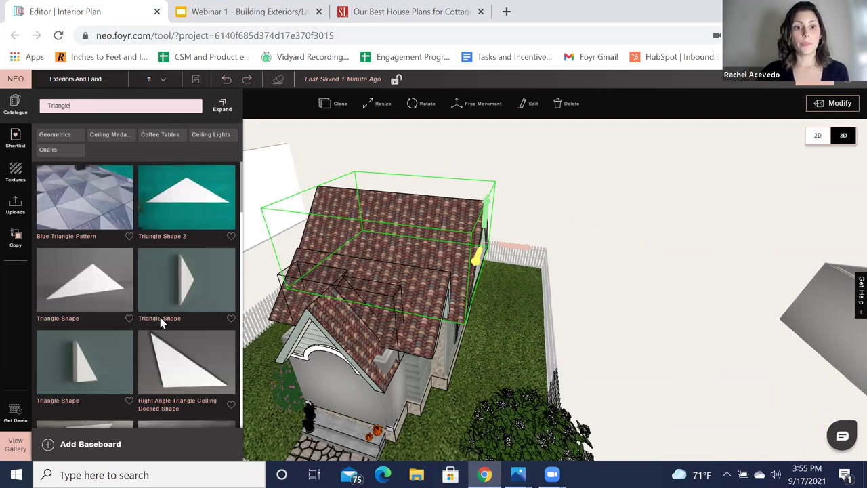
scroll(160, 319, "down", 7)
scroll(161, 319, "up", 4)
scroll(161, 321, "up", 3)
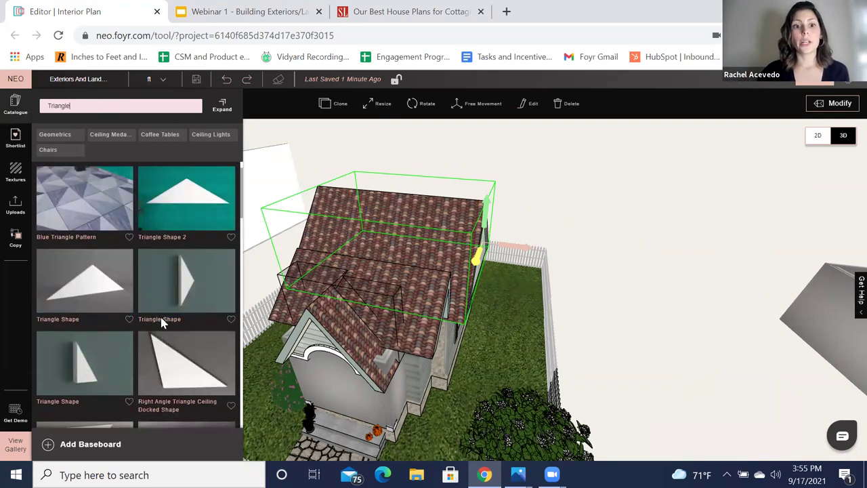
- Open the texture properties of the main roof's first tiled object part and switch Texture Size on and off again
left_click(623, 321)
left_click_drag(565, 303, 485, 264)
mouse_move(640, 262)
left_mouse_down()
mouse_move(624, 249)
mouse_move(477, 301)
left_mouse_up()
left_click(477, 302)
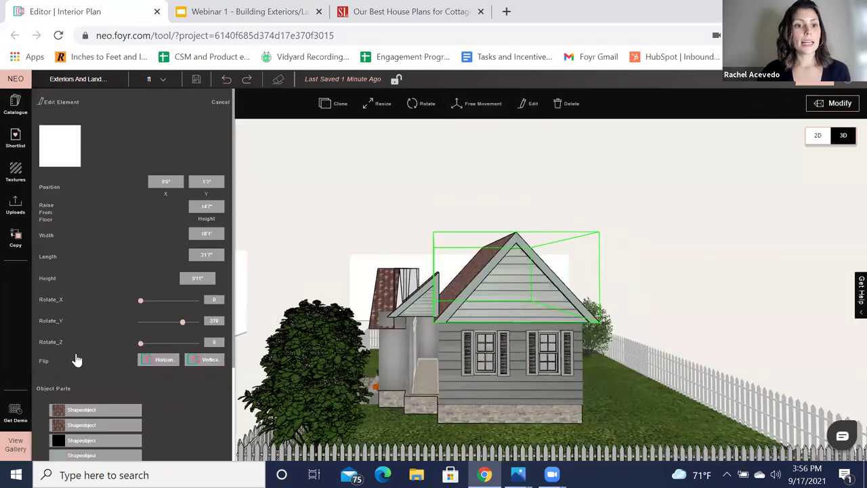
scroll(86, 342, "down", 1)
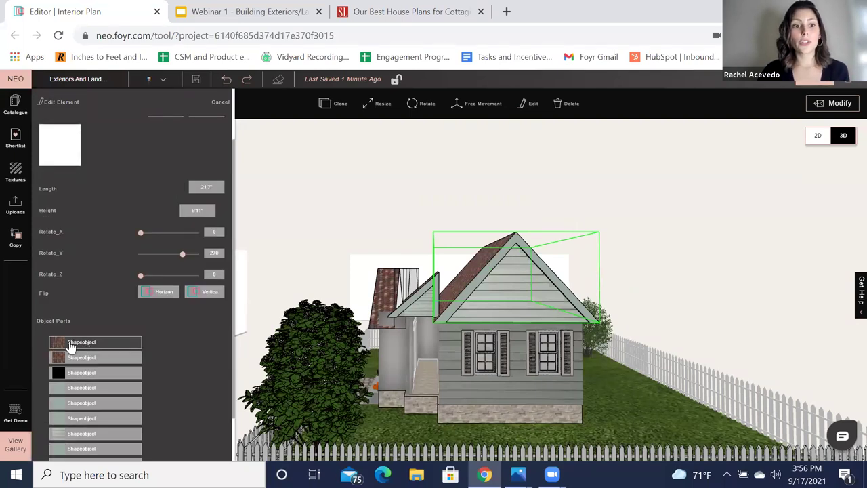
left_click(71, 346)
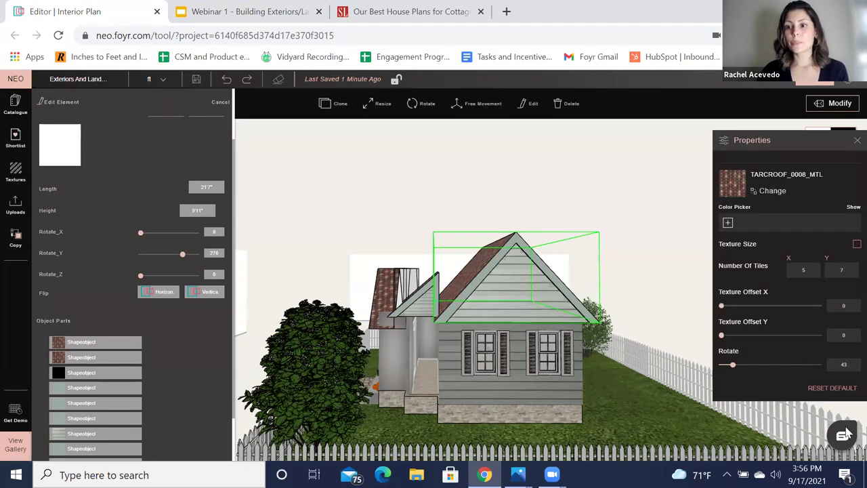
left_click(857, 243)
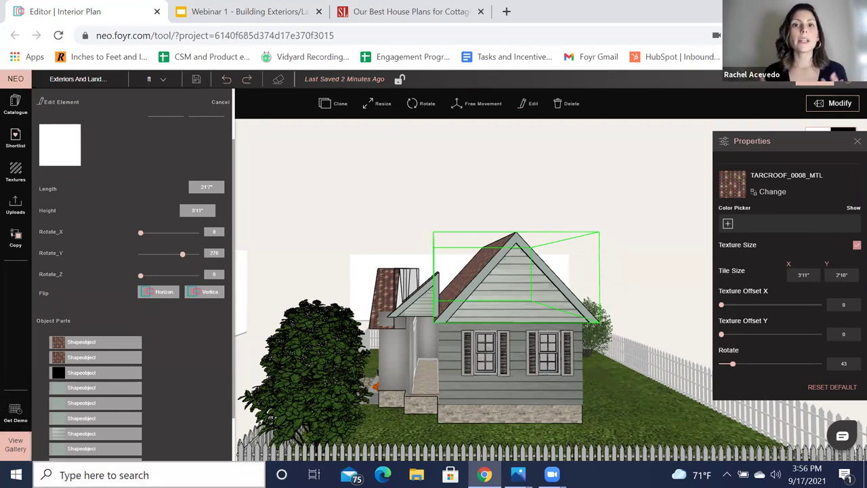
left_click(854, 247)
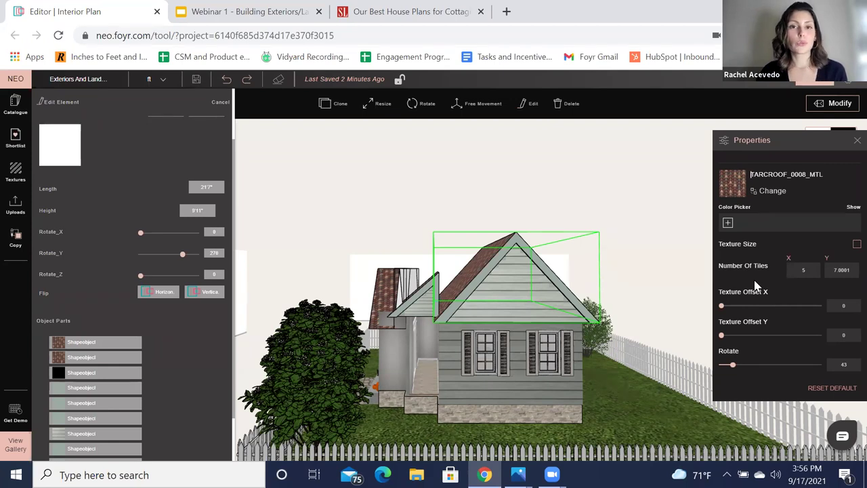
- Set the main roof texture's number of tiles to 1 in both X and Y
left_click_drag(710, 273, 743, 282)
left_click(803, 274)
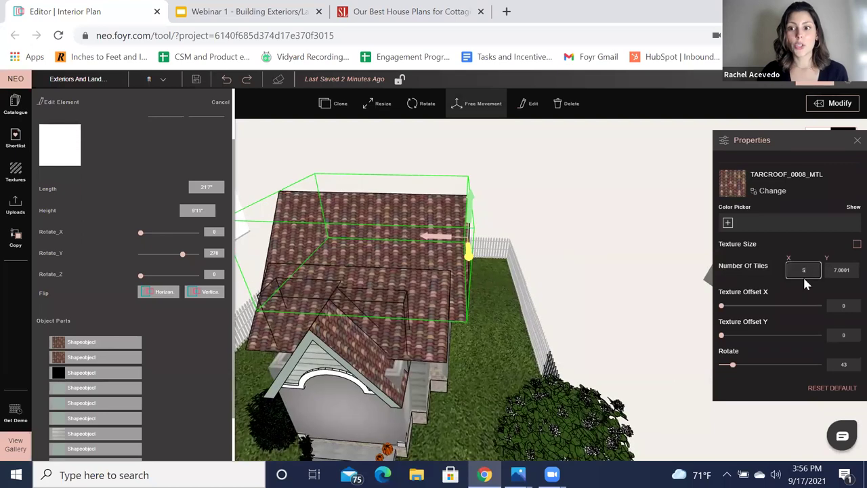
key("Tab")
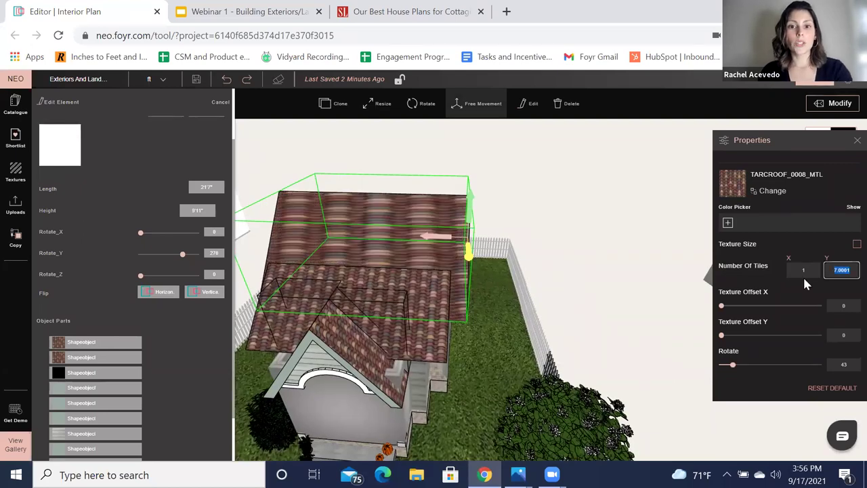
type("1")
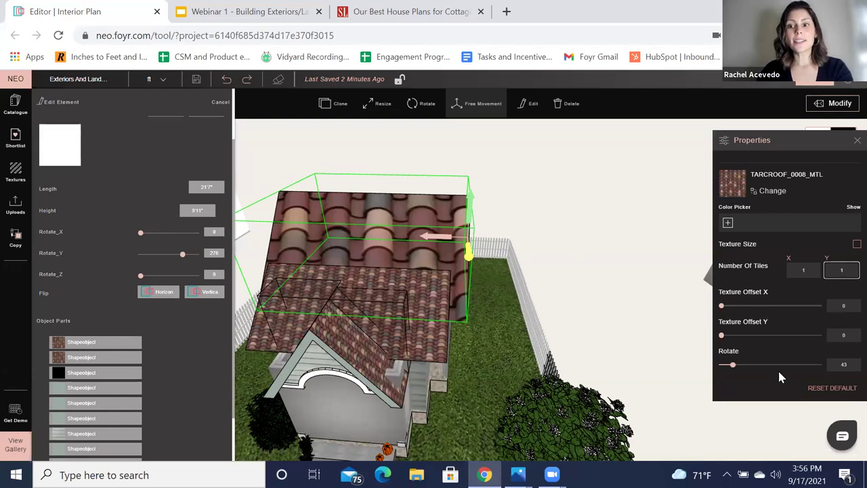
- Set the main roof texture's number of tiles to 5 in X and 7 in Y, and close the element editor
left_click(810, 271)
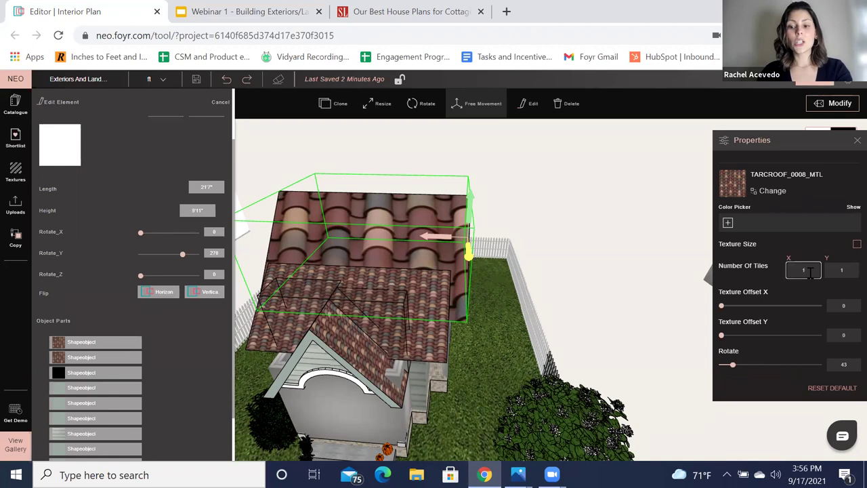
key("Tab")
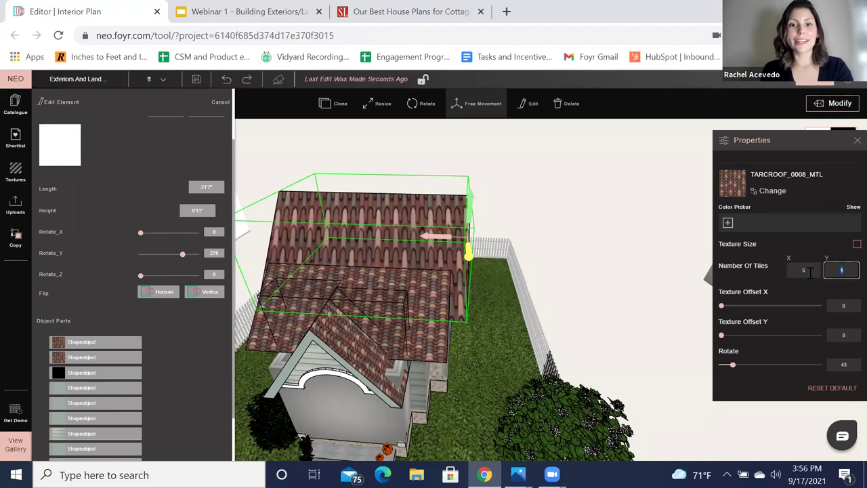
type("7")
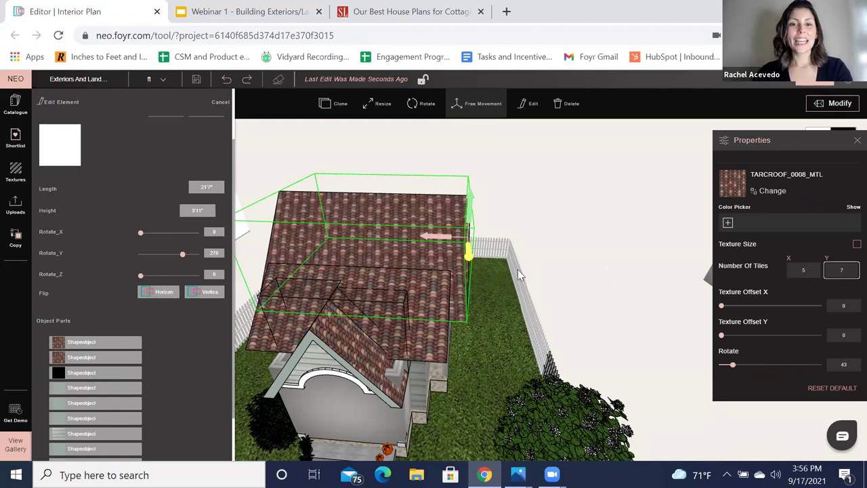
scroll(295, 241, "up", 1)
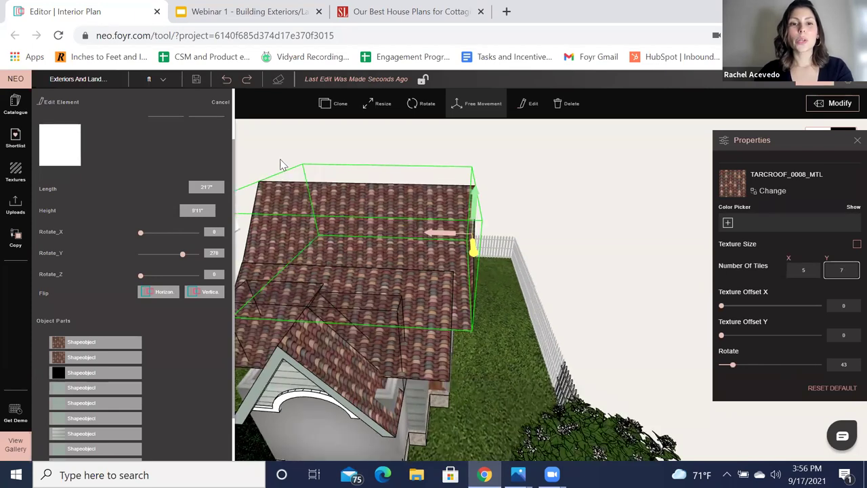
left_click(221, 105)
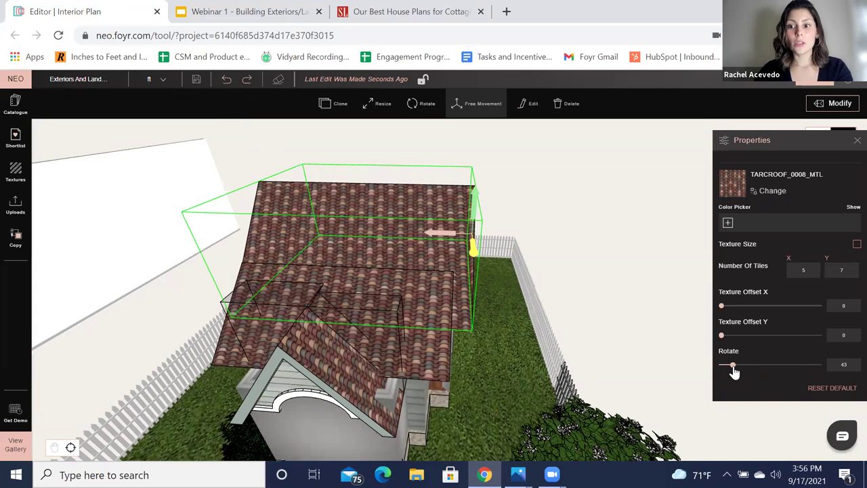
- Set the main roof texture's rotation to 41 and deselect the roof
left_click_drag(733, 366, 733, 369)
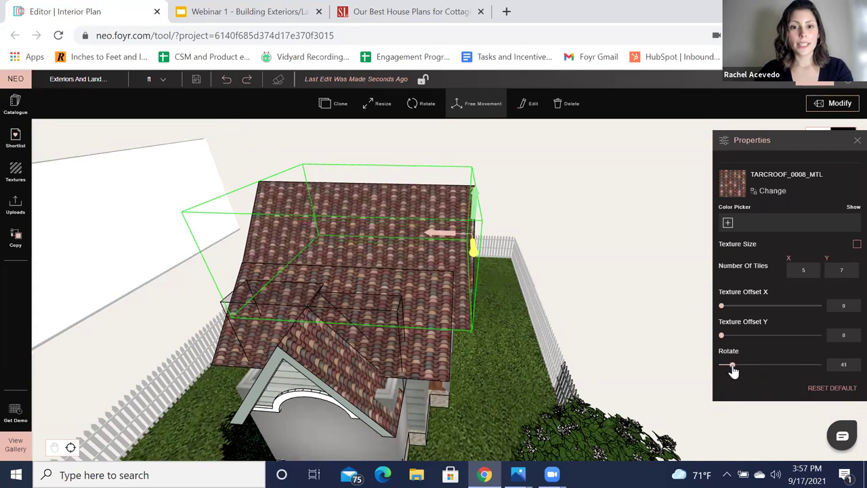
left_click(615, 336)
scroll(624, 306, "down", 2)
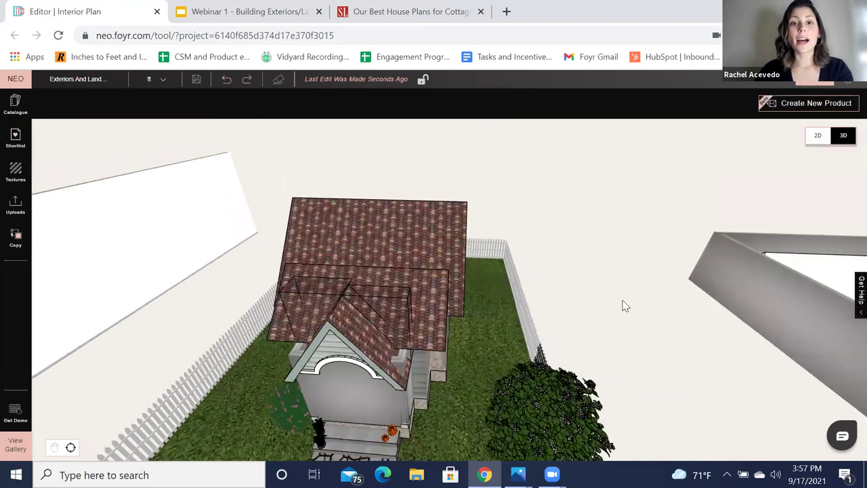
- Review the uploaded textures, including the cement fiber siding, against the cottage's gable end and close the texture library
left_click_drag(731, 316, 678, 288)
left_click_drag(598, 253, 555, 316)
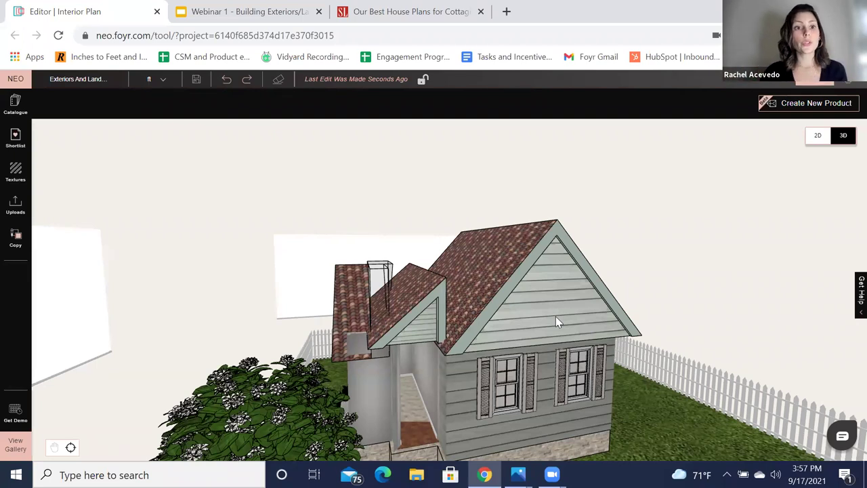
left_click(26, 169)
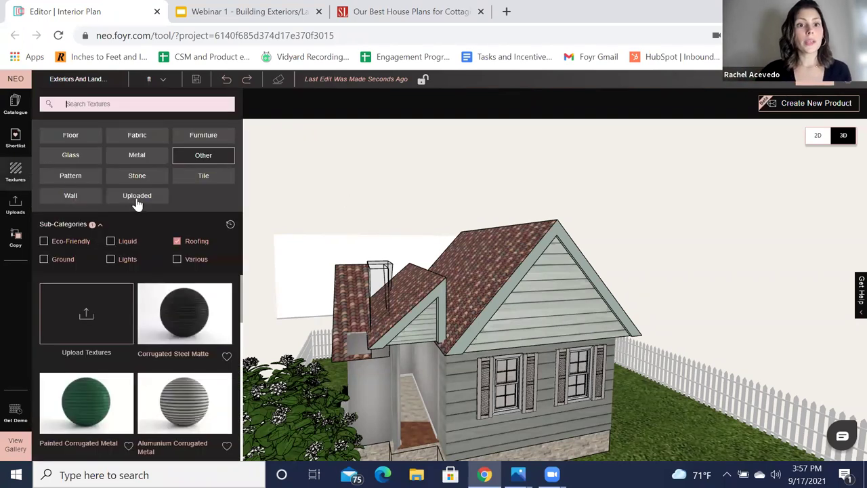
left_click(136, 196)
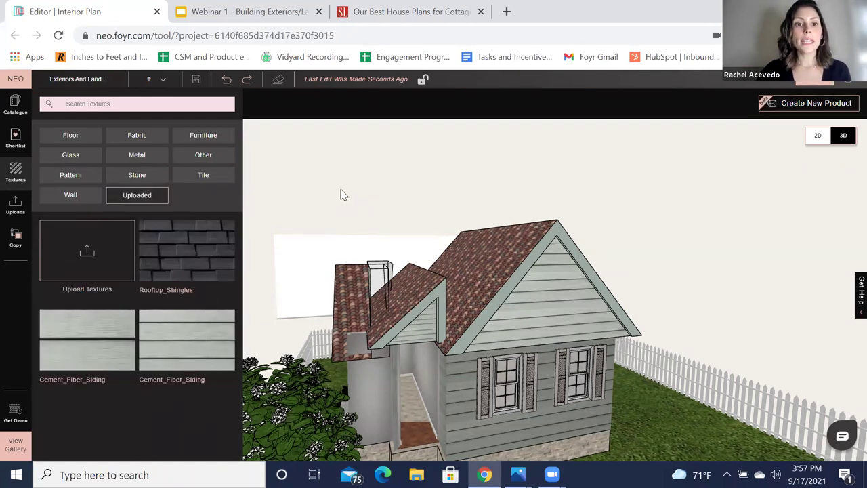
left_click_drag(341, 194, 349, 195)
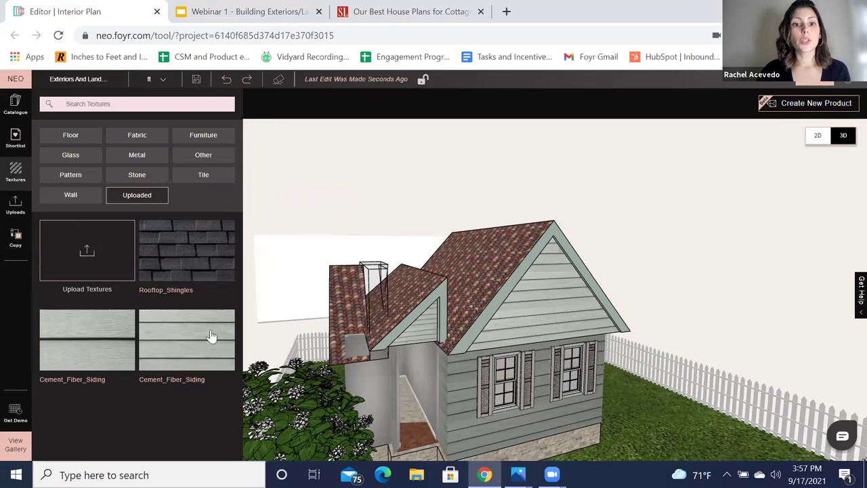
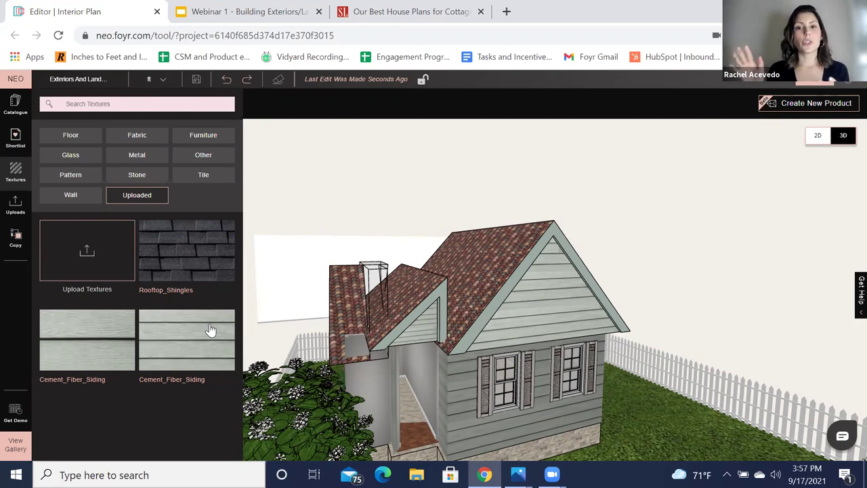
left_click(624, 227)
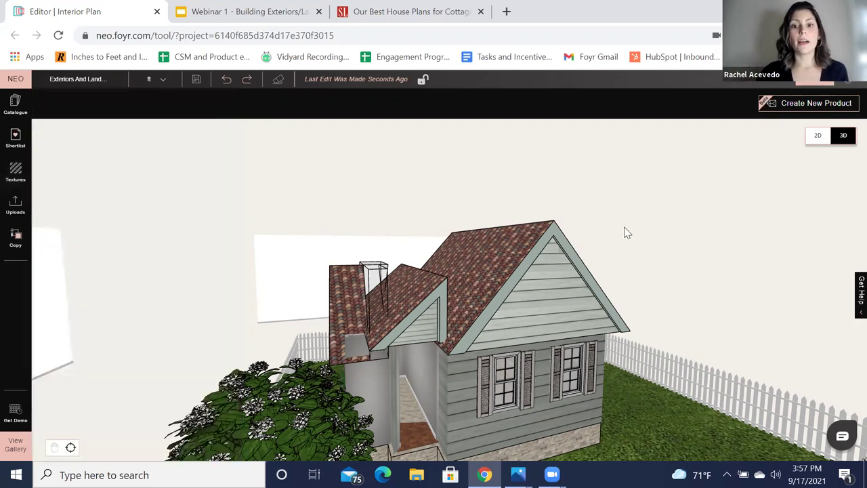
scroll(623, 236, "down", 1)
left_click_drag(579, 239, 625, 234)
left_click_drag(565, 263, 509, 323)
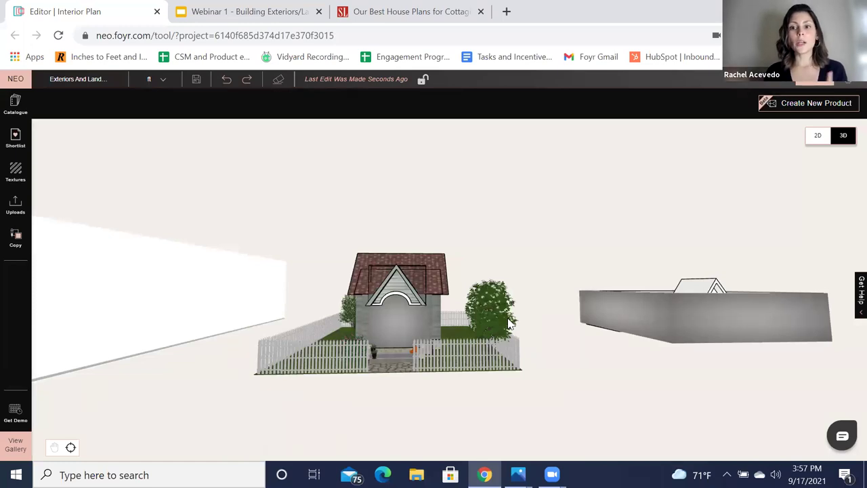
scroll(551, 293, "down", 5)
left_click_drag(402, 367, 452, 330)
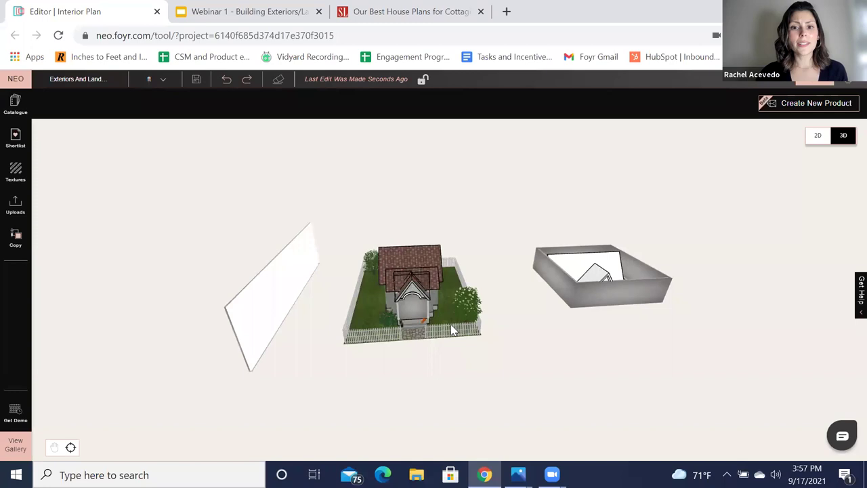
- Examine the cottage's lawn, fence and stone foundation from above and from the side
left_click(454, 325)
scroll(441, 325, "up", 10)
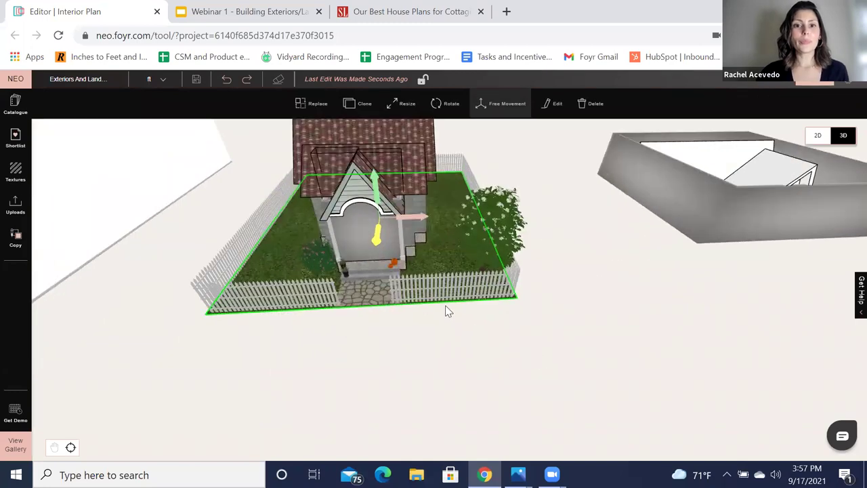
scroll(304, 197, "down", 10)
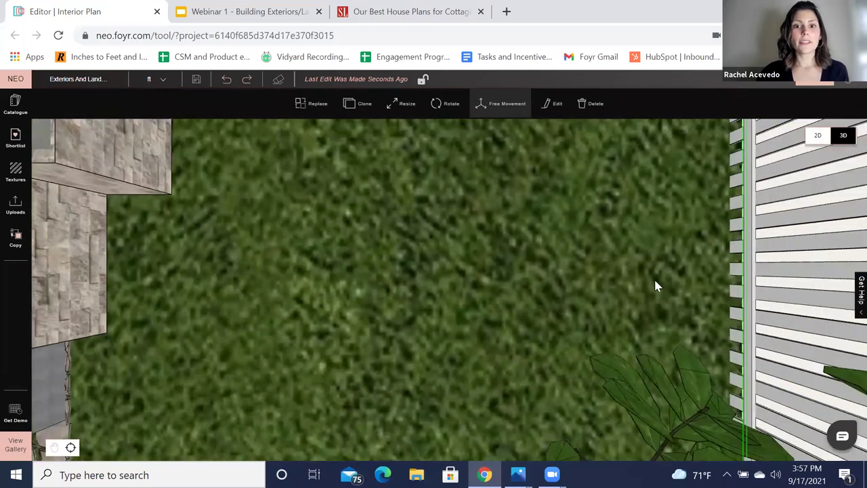
scroll(490, 210, "down", 5)
left_click_drag(490, 210, 460, 287)
left_click_drag(513, 246, 552, 234)
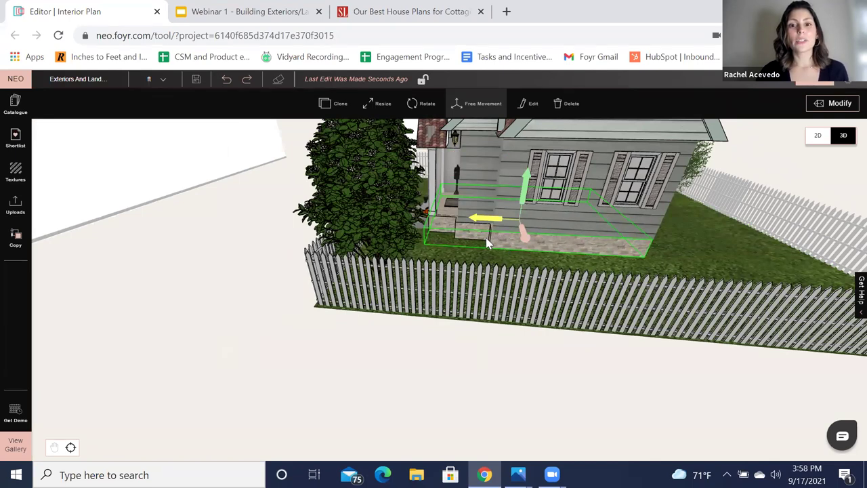
left_click_drag(523, 389, 658, 243)
scroll(479, 332, "down", 8)
- Delete the two leftover pieces inside the square practice room, working in the 2D floor plan
left_click(813, 137)
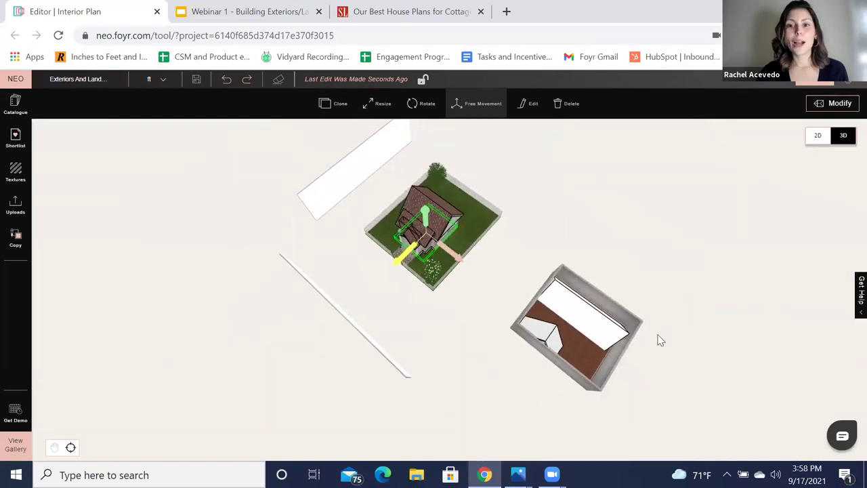
key("Delete")
left_click(527, 263)
key("Delete")
scroll(637, 258, "up", 1)
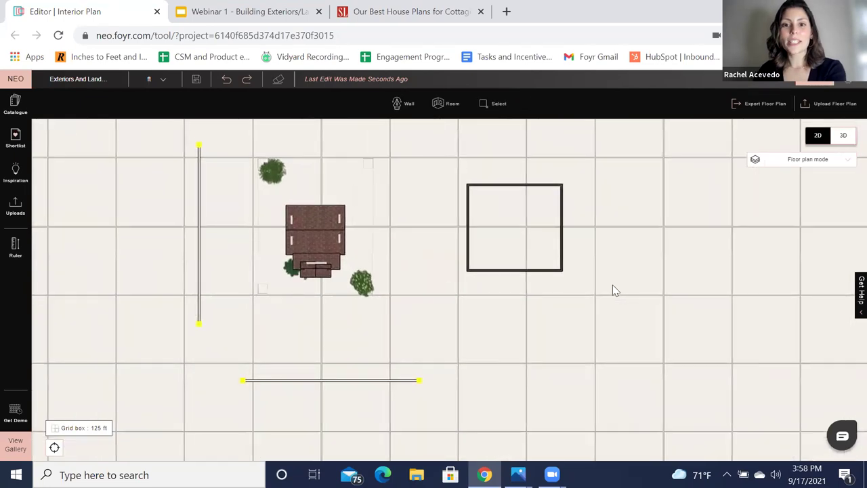
- Draw three walls against the square room's front wall to enclose a narrow porch area in the 2D plan
left_click(403, 103)
left_click(468, 271)
left_click(468, 293)
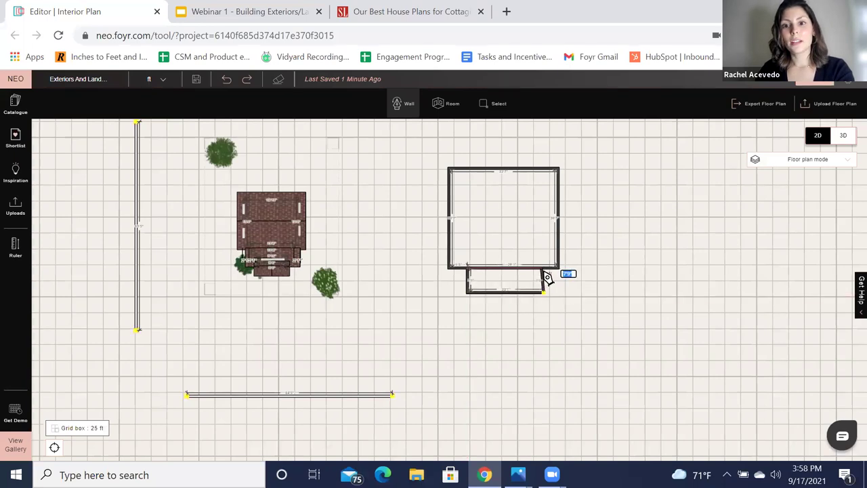
left_click(545, 276)
key("Escape")
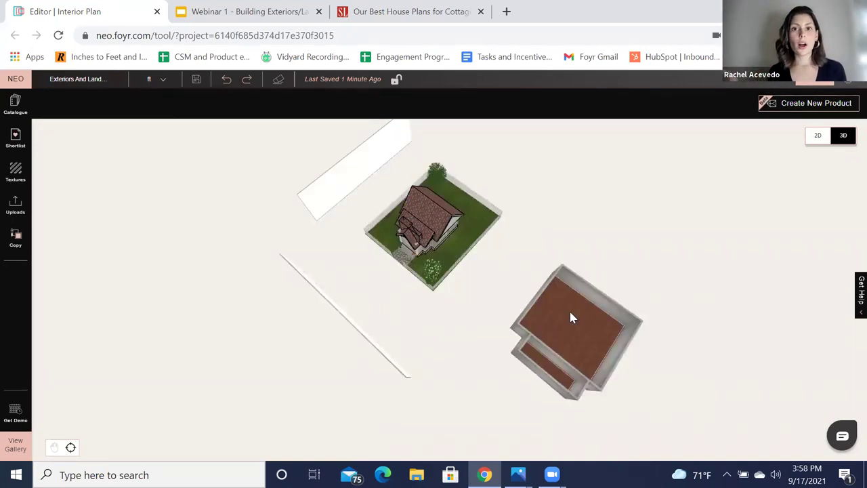
- Start a new product in 3D and draw a rectangle about 37'1" by 39'2" covering the main room and the porch area
left_click(575, 310)
scroll(629, 350, "up", 5)
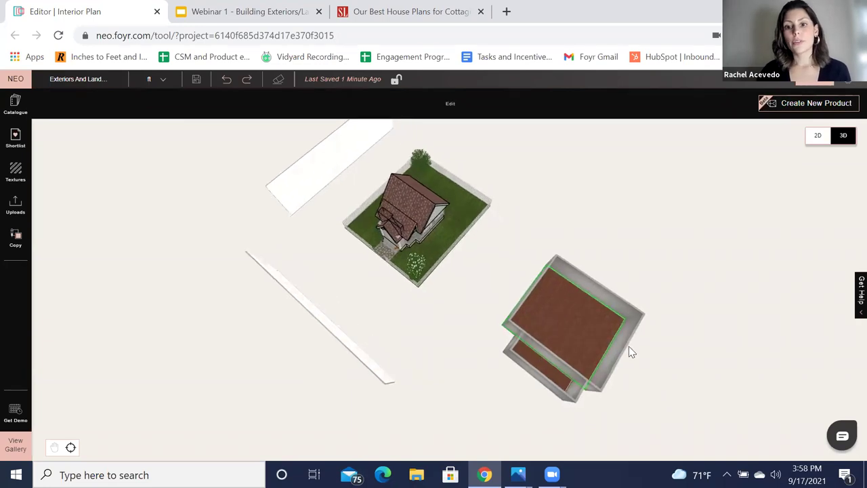
double_click(526, 305)
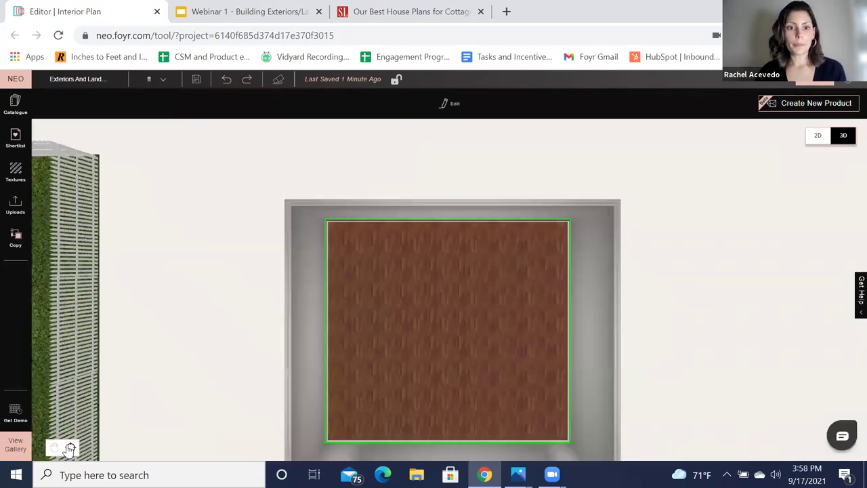
left_click_drag(670, 316, 660, 224)
left_click(585, 262)
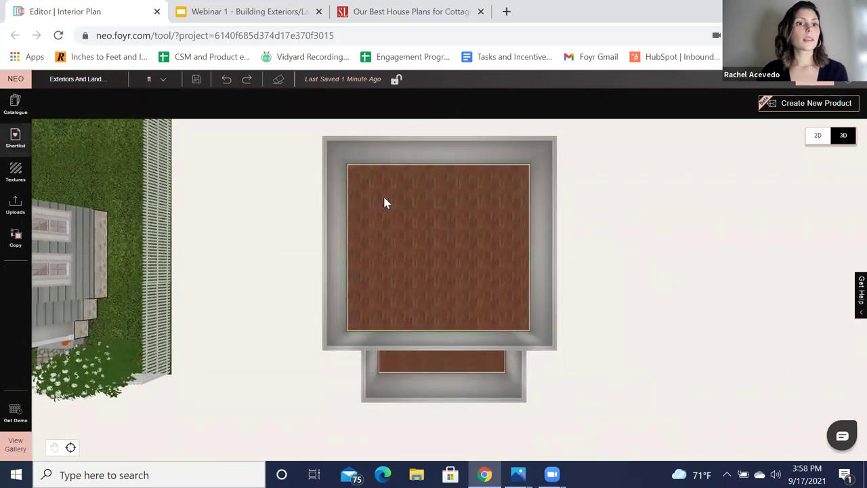
left_click(818, 108)
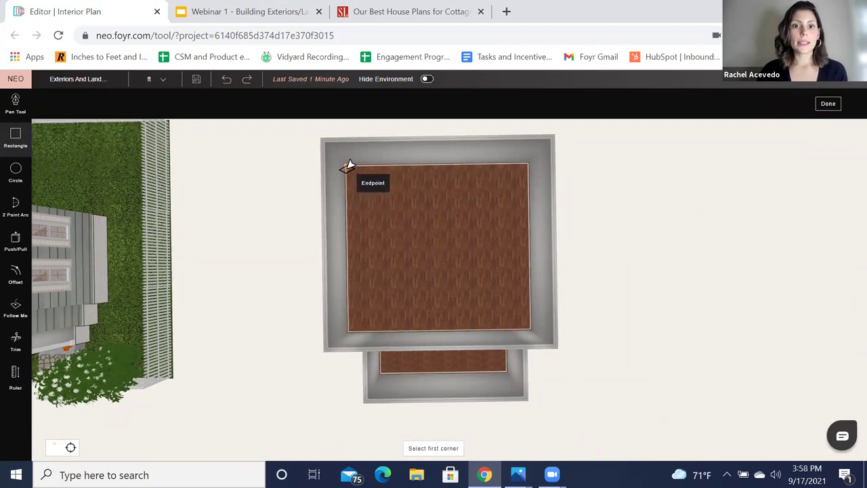
left_click(347, 165)
scroll(517, 332, "down", 2)
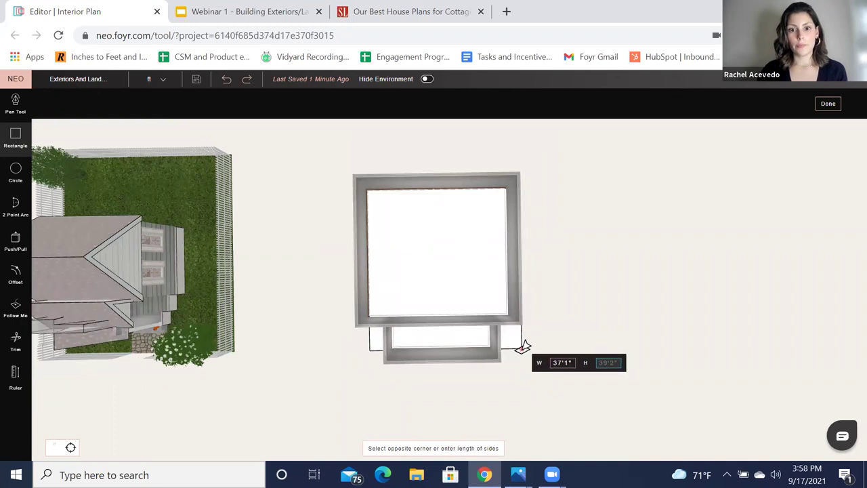
left_click(521, 348)
- Try to trace the porch corner and the main room's side wall across the rectangle with the Pen tool
middle_click_drag(532, 345, 431, 313)
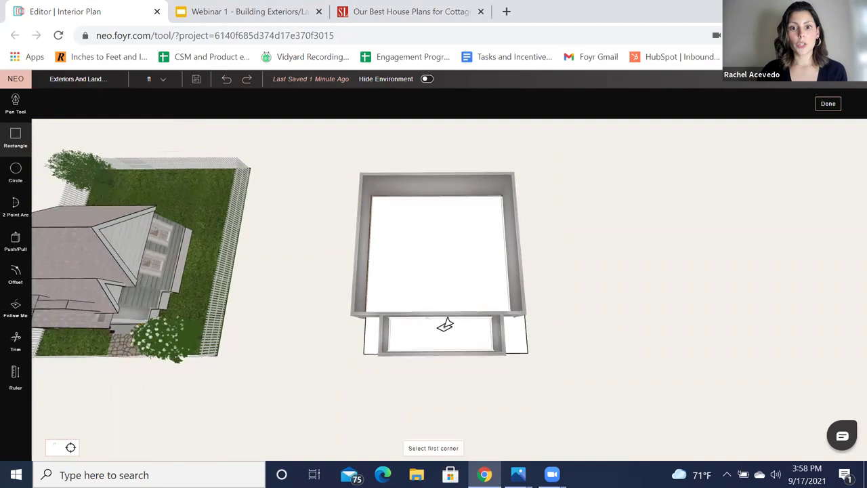
middle_click_drag(567, 324, 553, 313)
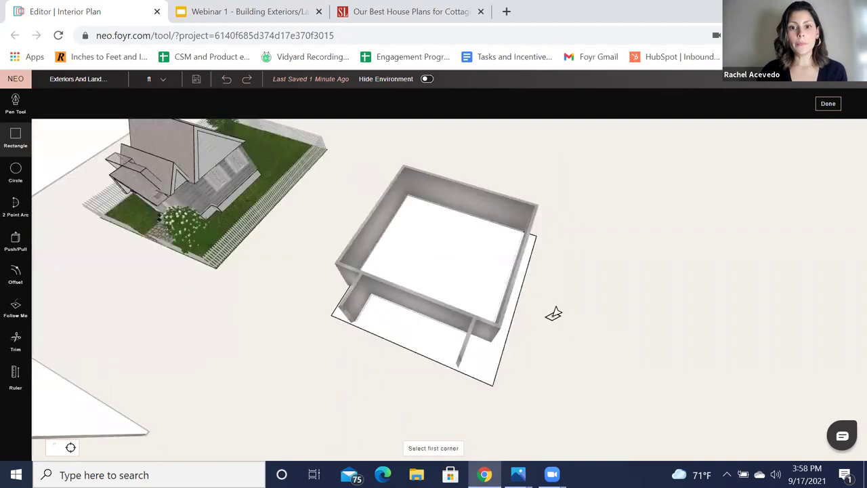
left_click(14, 109)
right_click_drag(651, 354, 364, 364)
left_click(356, 369)
left_click(416, 342)
left_click(437, 363)
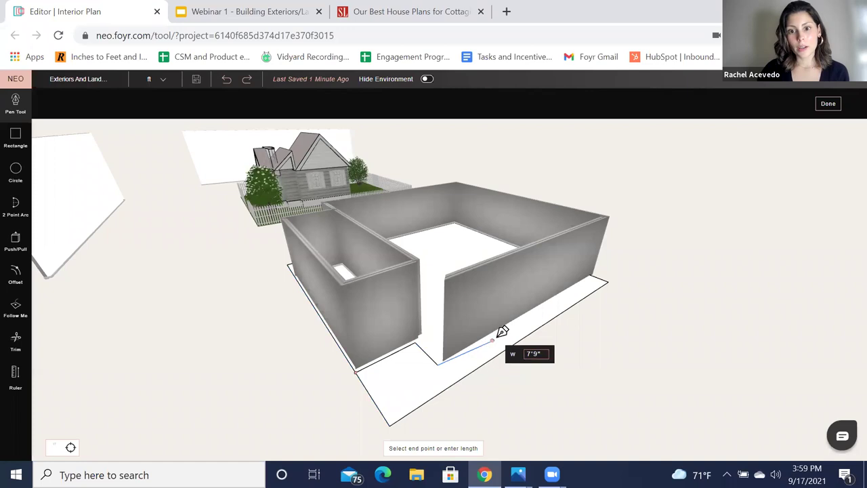
left_click(594, 270)
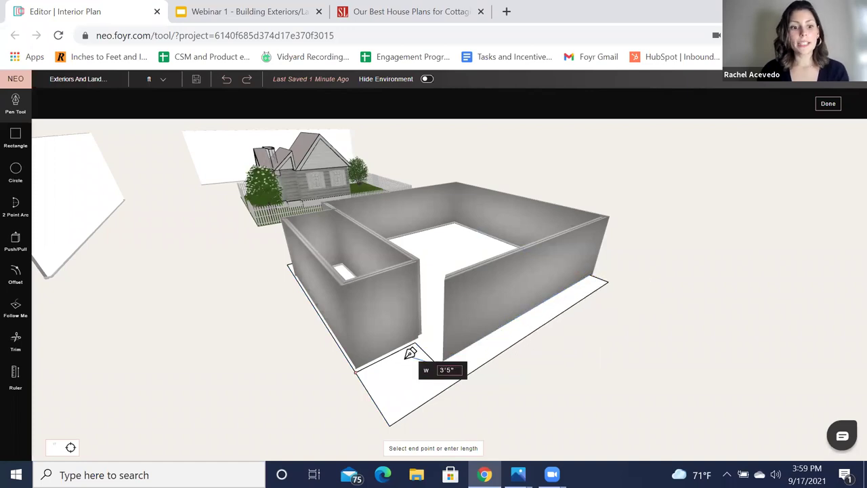
left_click(416, 359)
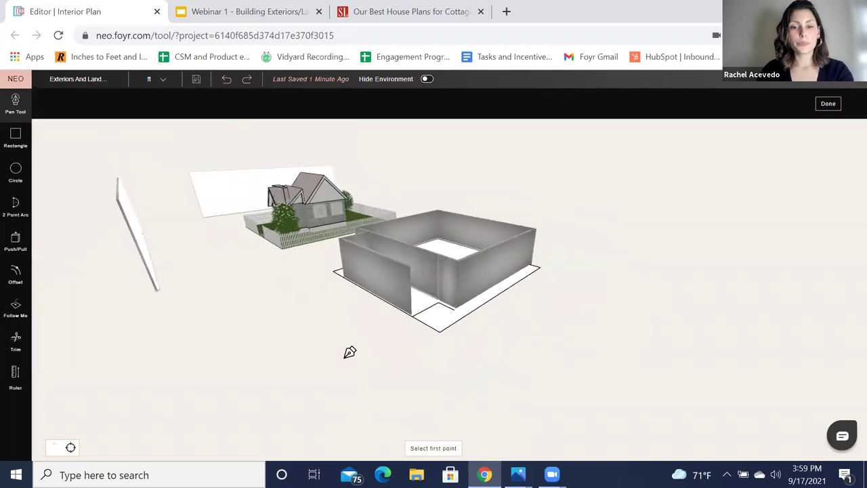
- Trim away the traced lines at the porch corner of the rectangle
scroll(261, 386, "up", 3)
left_click_drag(262, 385, 261, 370)
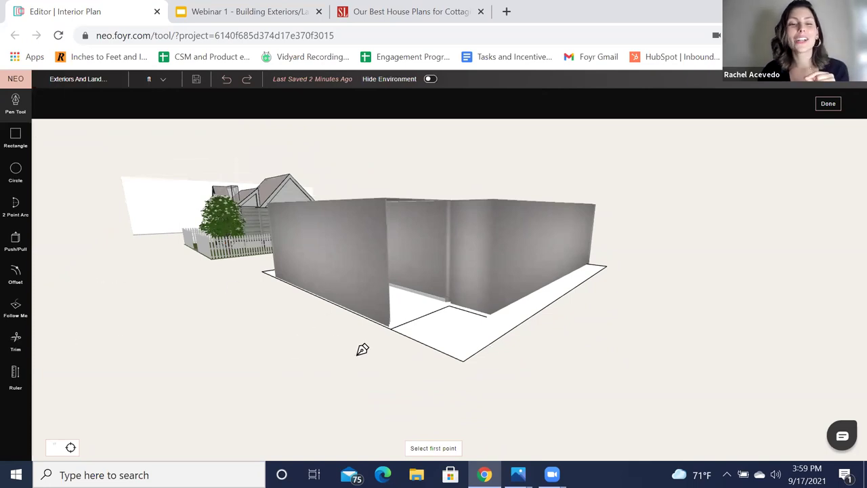
middle_click_drag(362, 350, 366, 360)
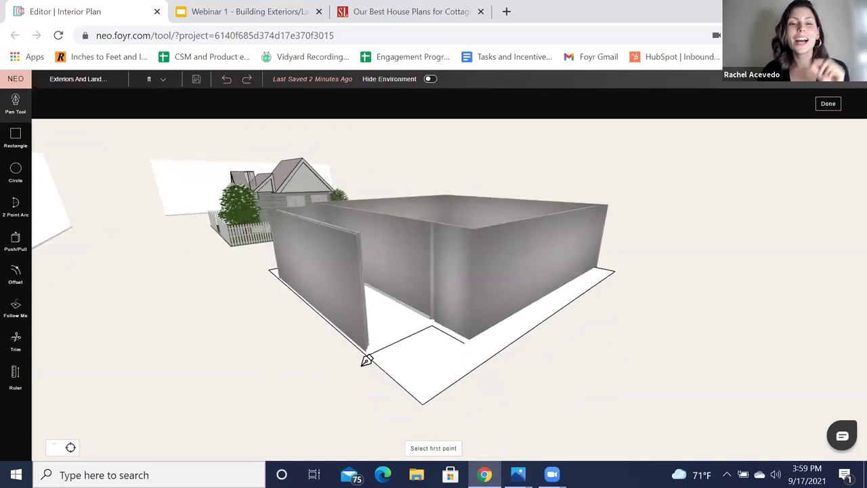
left_click(16, 340)
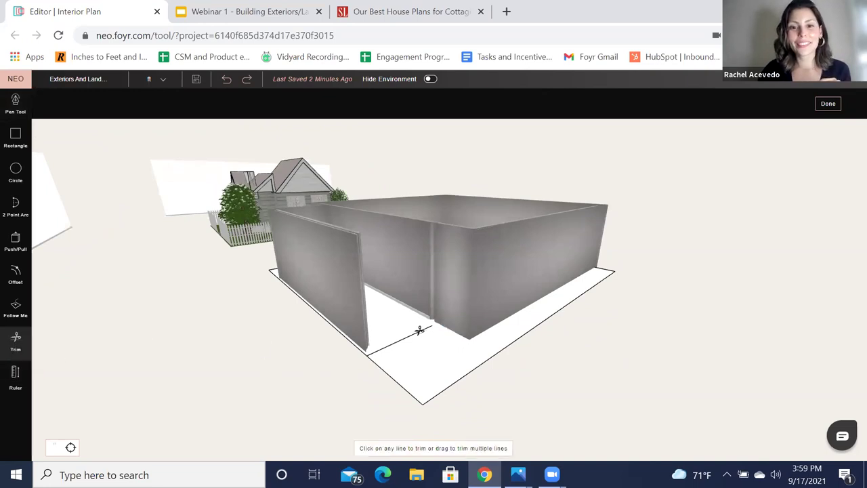
- Push/Pull the rectangle up about 1'9" to form a foundation slab
left_click(15, 239)
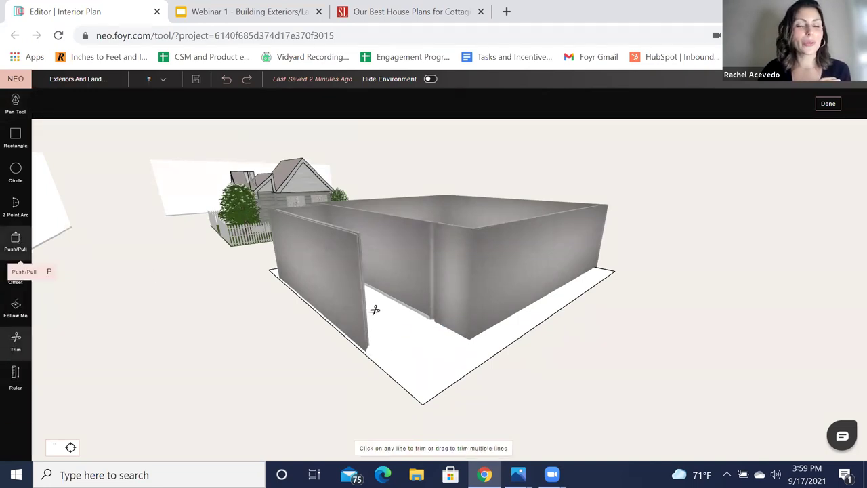
left_click(439, 354)
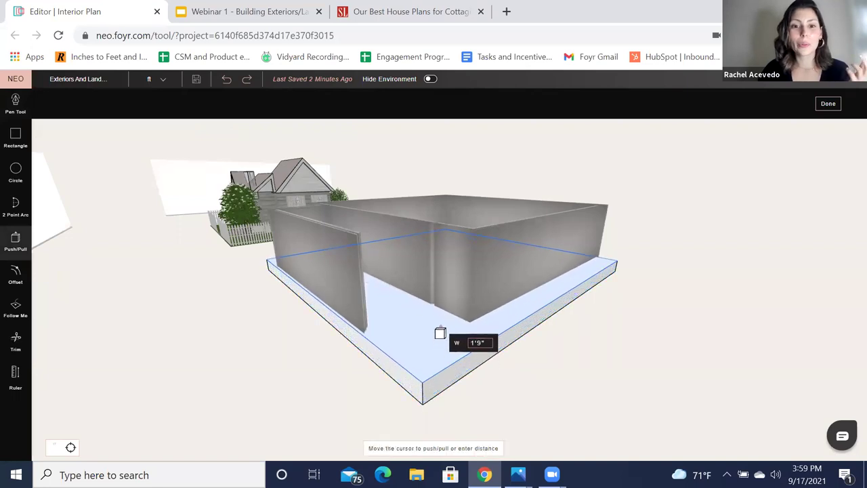
left_click(440, 332)
- Trace the porch corner and the adjoining main side wall on the slab's top, ending at the slab's back corner
middle_click_drag(289, 340, 609, 371)
scroll(608, 371, "down", 3)
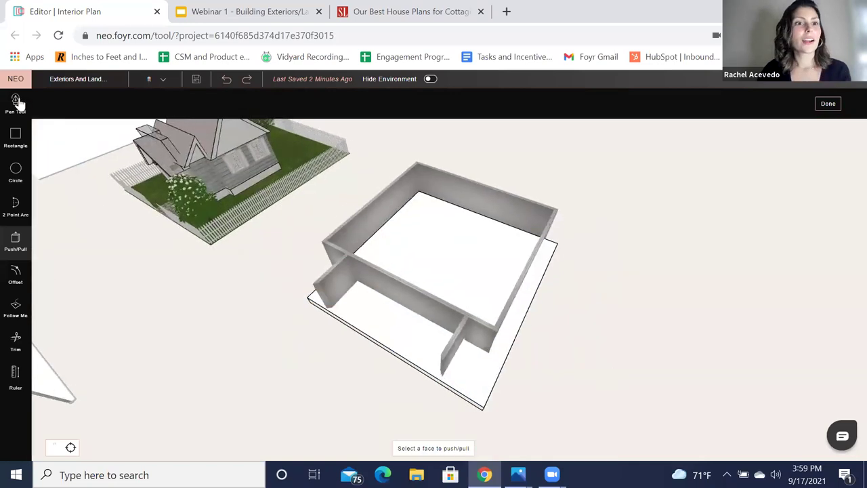
left_click(16, 105)
left_click(449, 377)
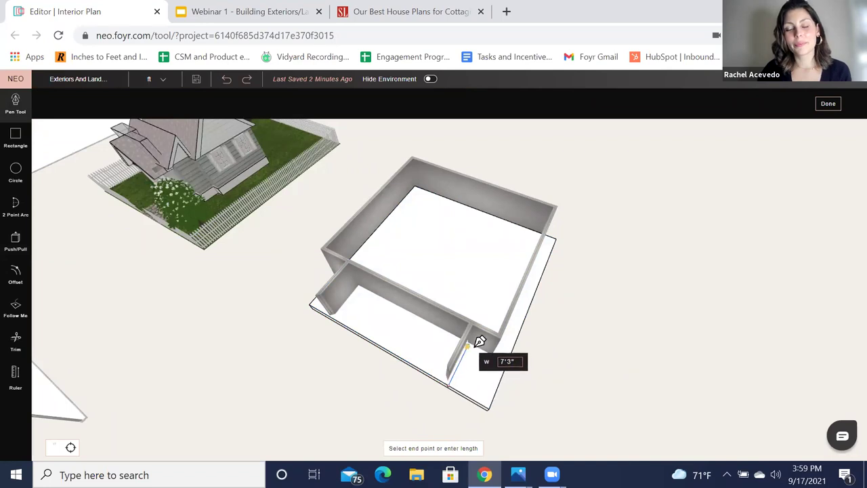
left_click(493, 355)
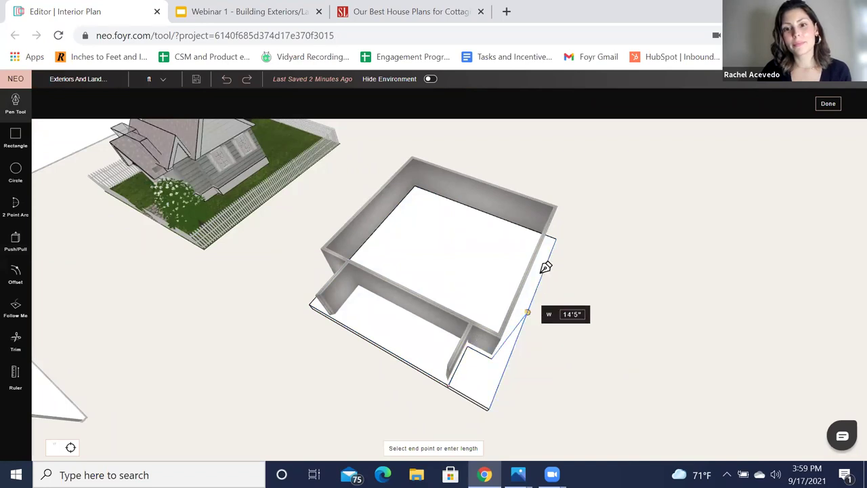
left_click(554, 235)
key("Escape")
- Trace the opposite porch corner on the slab's top, from the main wall's corner to the slab's front edge
left_click_drag(344, 351, 395, 348)
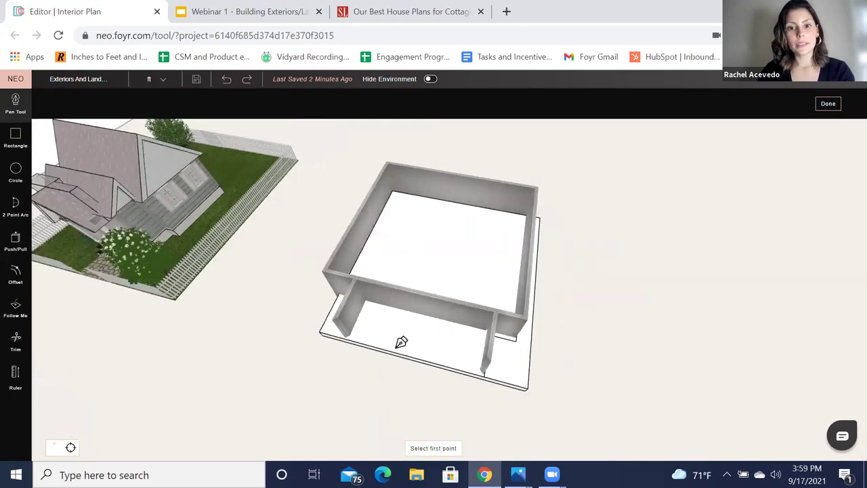
left_click_drag(250, 349, 391, 347)
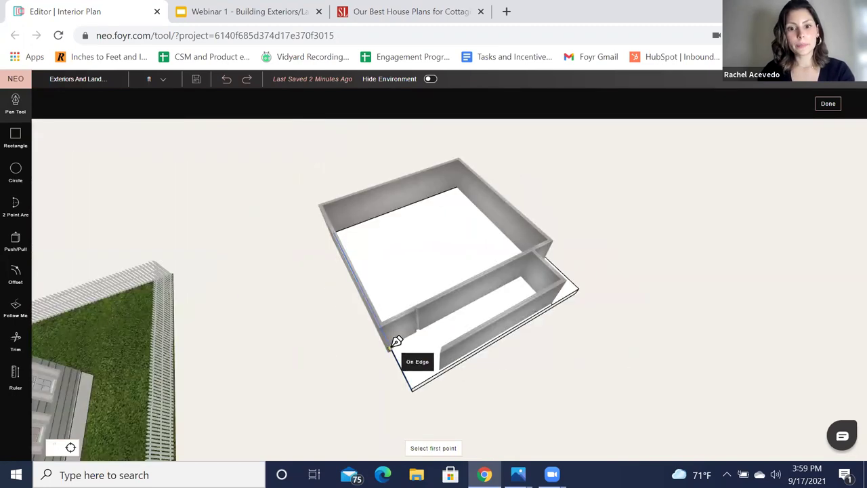
left_click(418, 335)
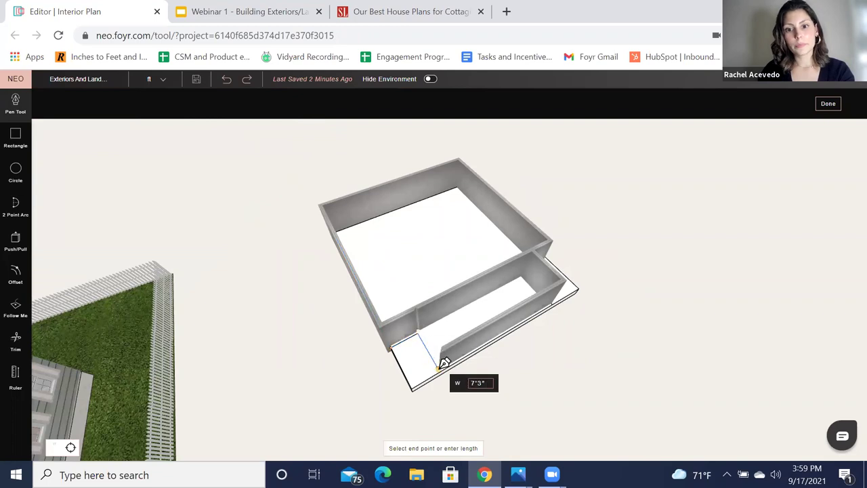
left_click(517, 361)
scroll(537, 345, "down", 3)
scroll(540, 358, "down", 3)
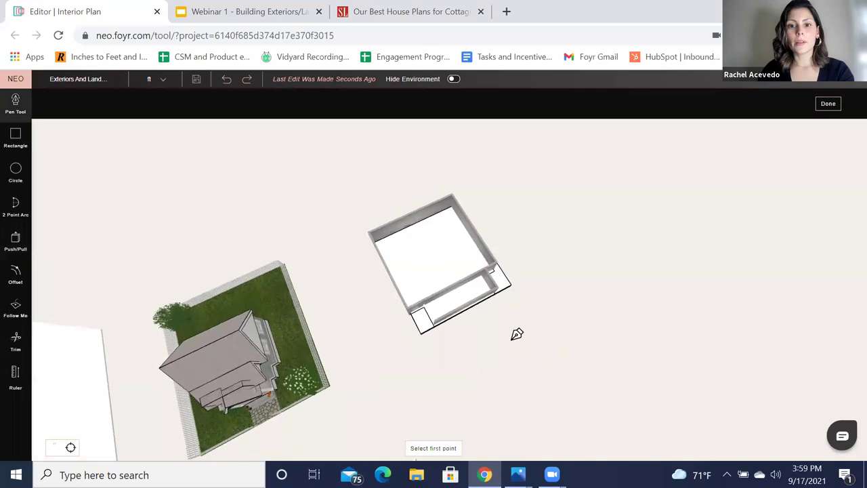
- Push/Pull the strip outside the porch corner and main side wall down about 3'4" to cut it from the slab
left_click_drag(516, 332, 548, 339)
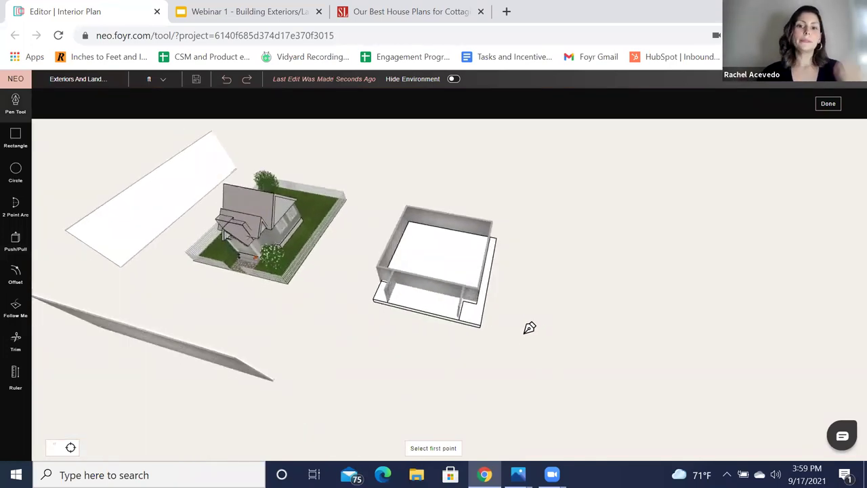
middle_click_drag(537, 319, 597, 341)
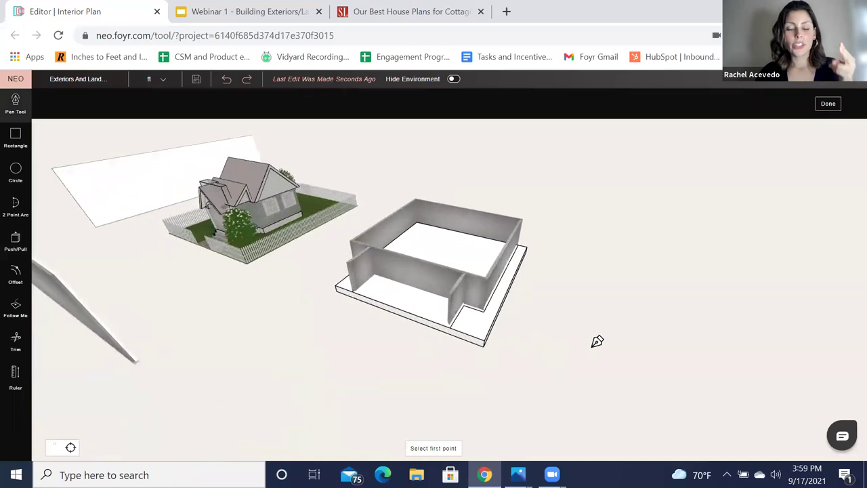
left_click(16, 238)
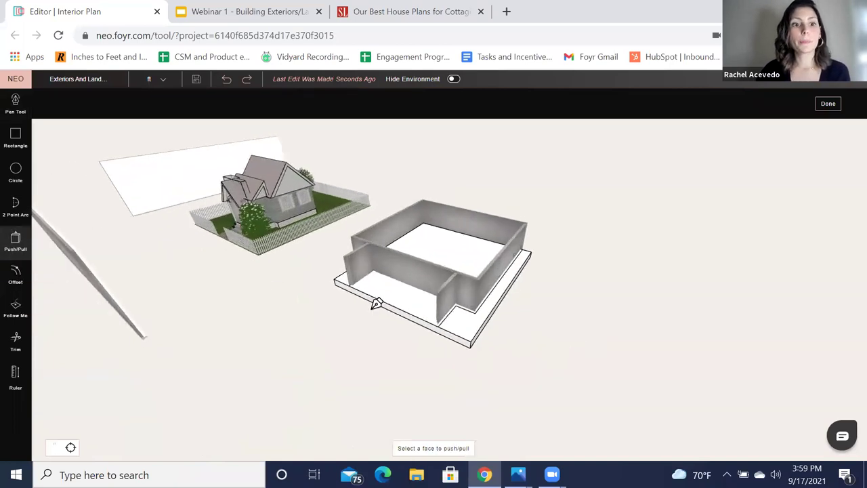
middle_click_drag(430, 325, 445, 331)
left_click(445, 331)
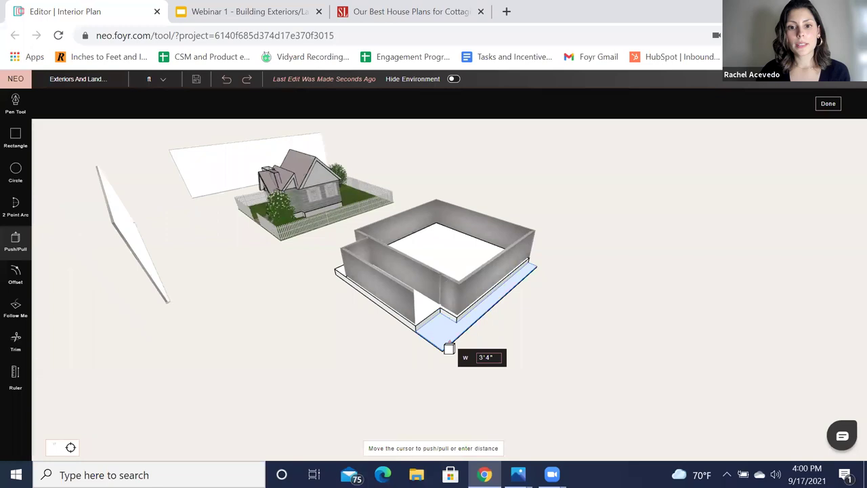
left_click(449, 349)
- Push the traced corner on the porch's opposite side down through the slab to remove it
middle_click_drag(416, 366, 554, 359)
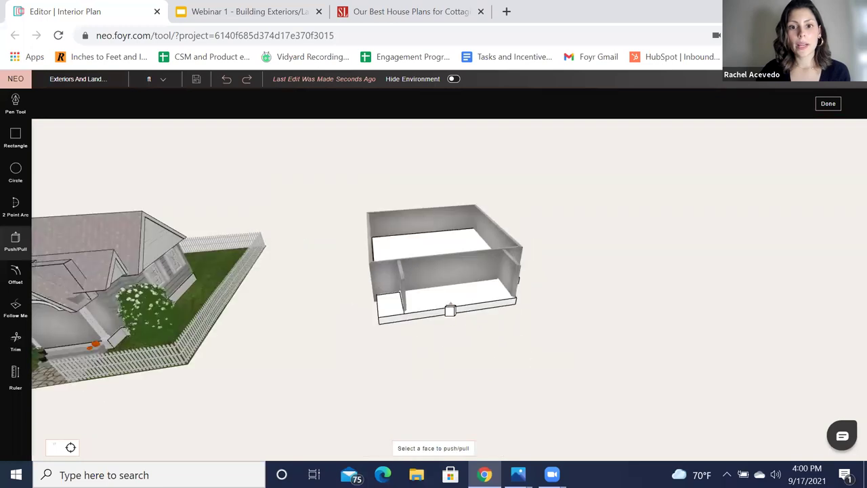
left_click(455, 311)
left_click(458, 323)
scroll(473, 375, "up", 4)
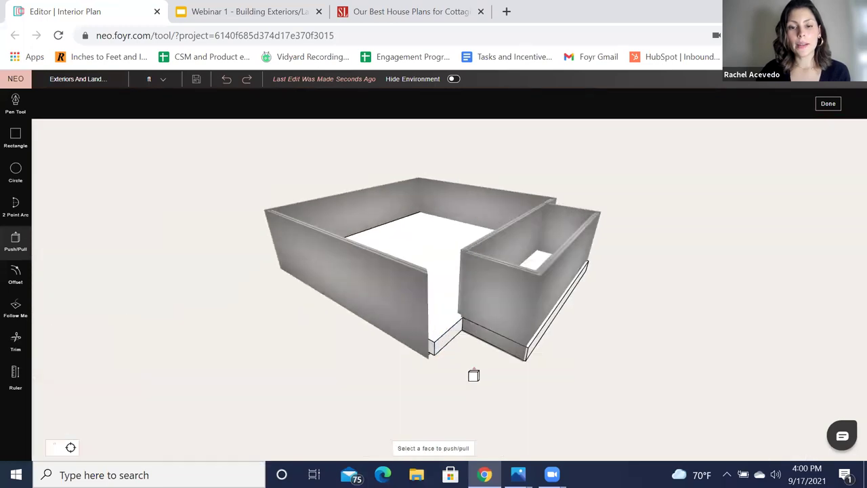
- Push/Pull the slab's side face outward by about 3 inches toward the outer surface of the wall above it
middle_click_drag(484, 381, 483, 369)
left_click(427, 361)
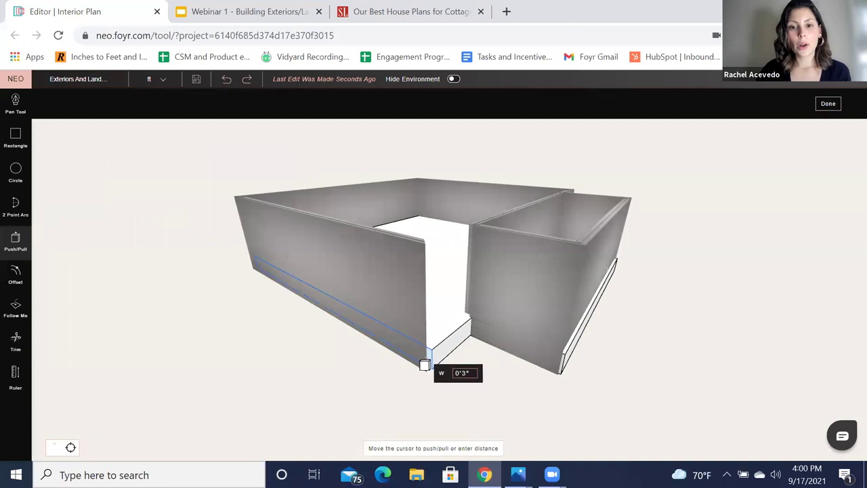
left_click(422, 367)
mouse_move(422, 368)
middle_mouse_down()
mouse_move(385, 365)
mouse_move(436, 365)
middle_mouse_up()
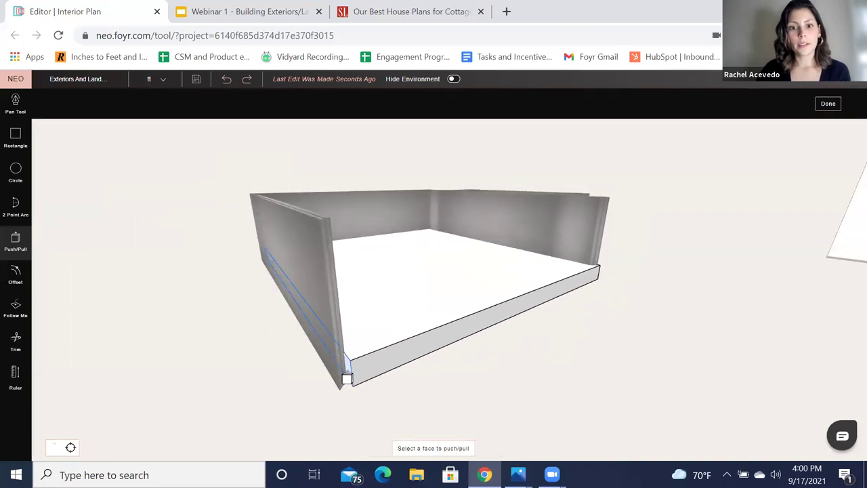
left_click(342, 382)
left_click(336, 384)
- Pull the slab's side faces outward so they project slightly beyond the walls, moving one about 8 inches
middle_click_drag(262, 342, 343, 363)
left_click(344, 362)
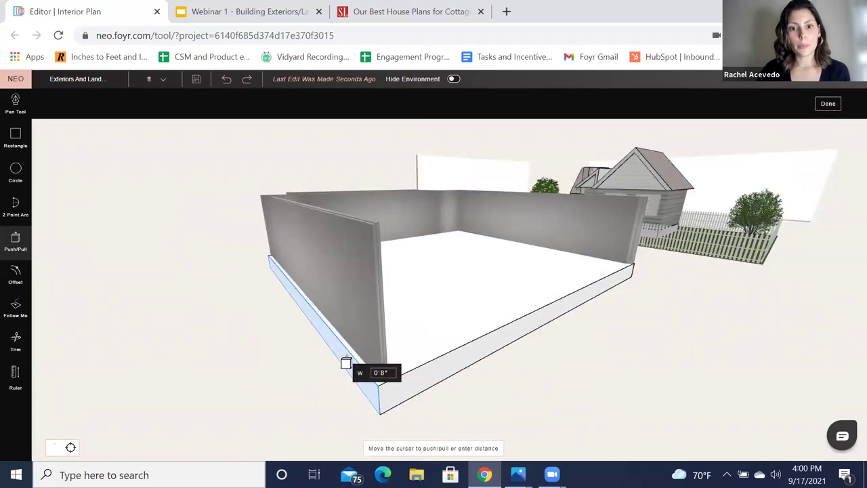
left_click(324, 346)
middle_click_drag(323, 346, 399, 379)
left_click(412, 361)
left_click(405, 375)
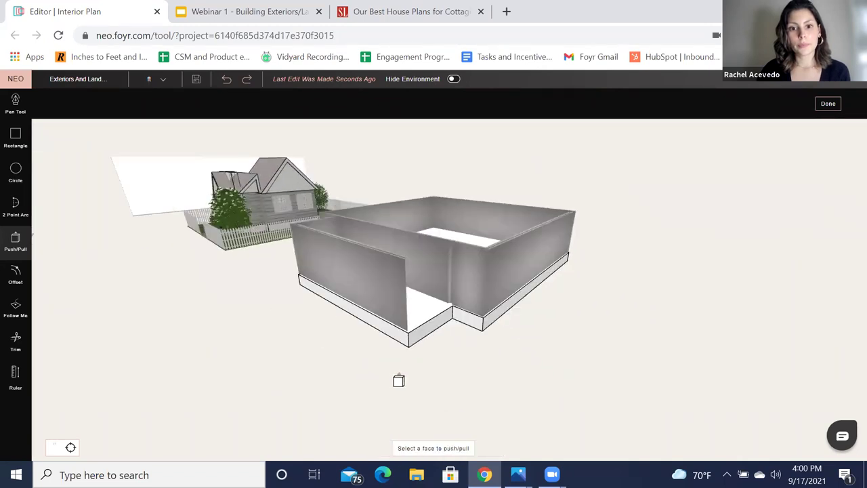
- Finish editing the slab and lower it vertically until its top sits below the room's brown floor
left_click(828, 104)
middle_click_drag(582, 304, 460, 290)
left_click(461, 292)
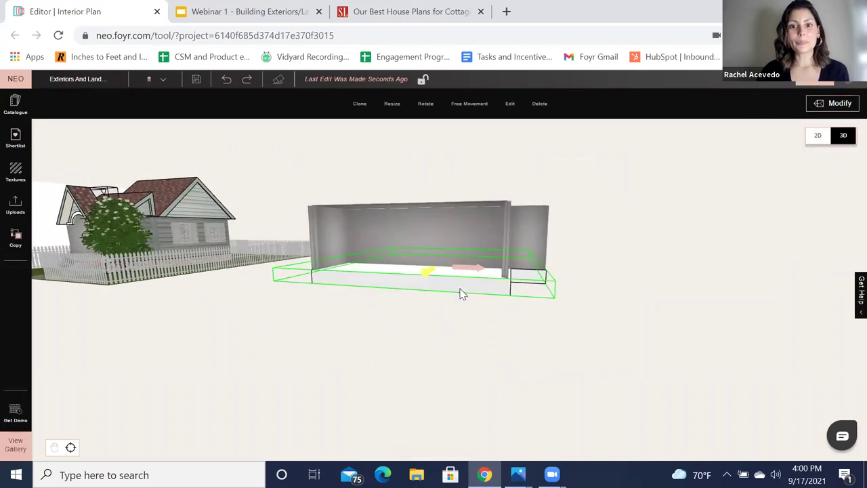
left_click_drag(435, 233, 437, 247)
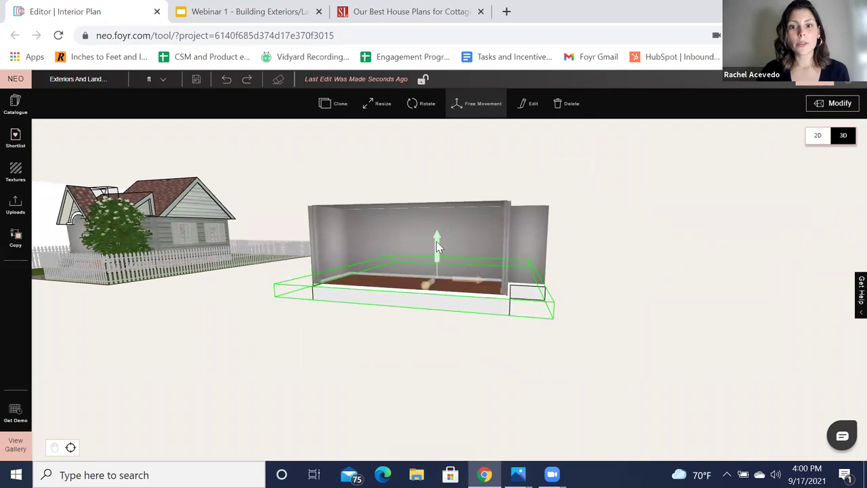
left_click(660, 347)
- Fine-tune the slab's height with a slight vertical move against the bottom of the walls
left_click_drag(660, 348, 672, 350)
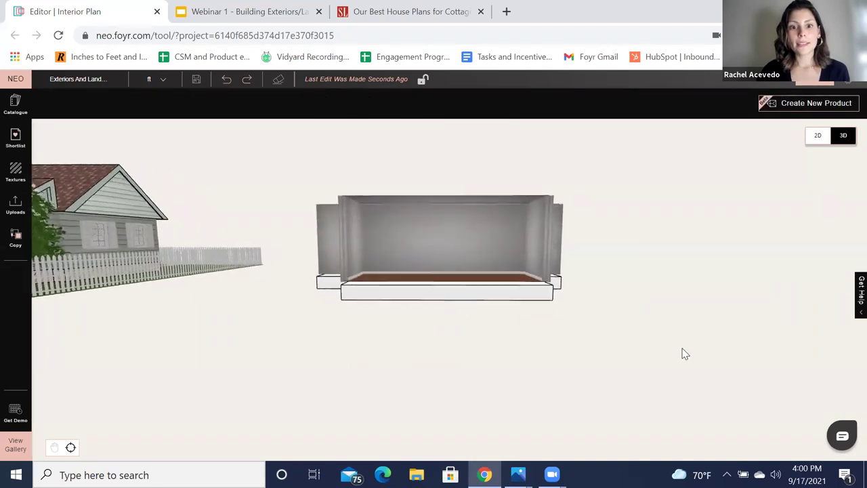
scroll(433, 325, "up", 3)
left_click(443, 286)
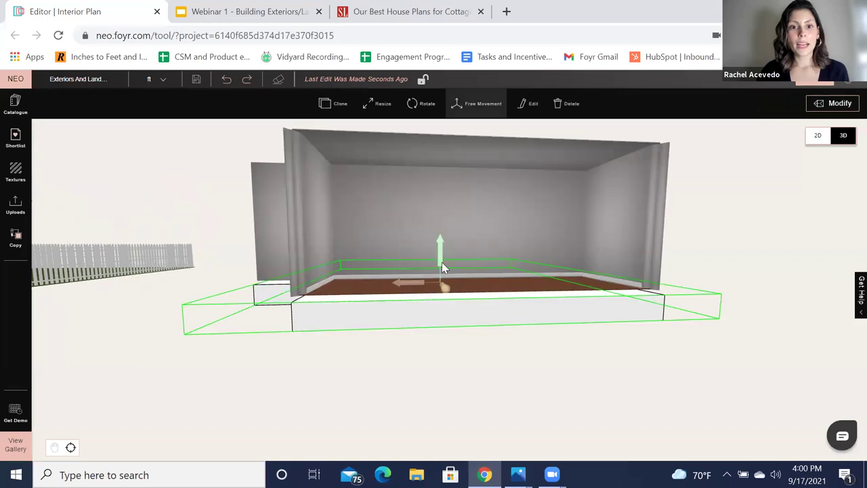
left_click_drag(441, 262, 443, 260)
left_click(478, 359)
scroll(488, 358, "down", 2)
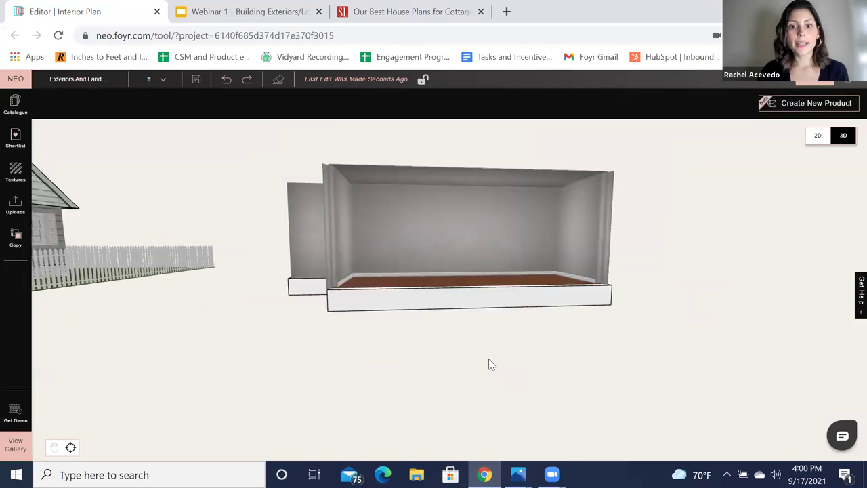
scroll(480, 359, "down", 3)
- Browse the Stone texture category for a finish for the foundation slab
left_click_drag(179, 272, 86, 266)
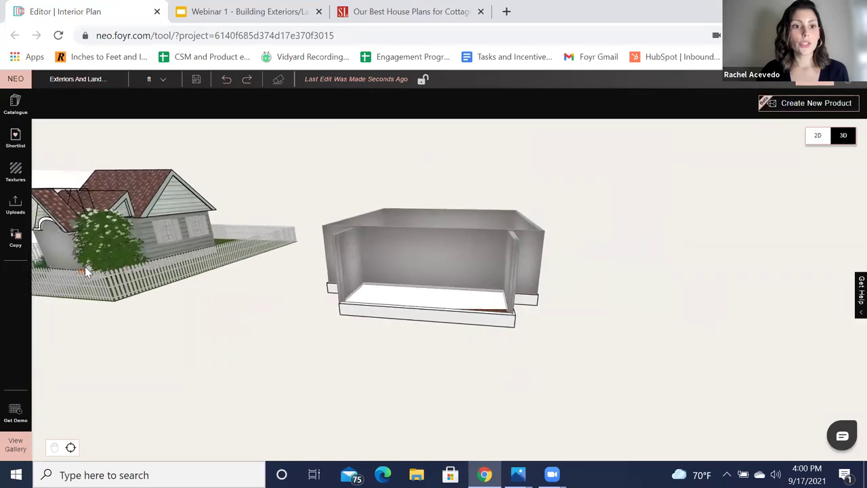
left_click(15, 172)
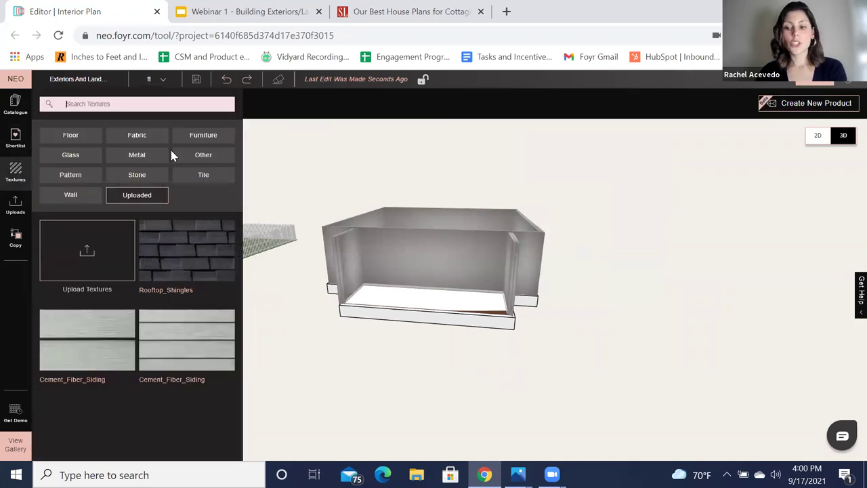
left_click(142, 182)
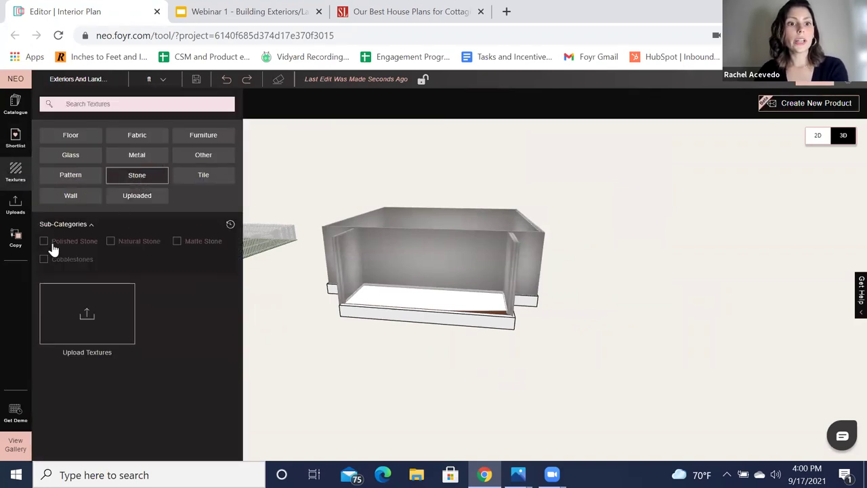
scroll(201, 378, "down", 6)
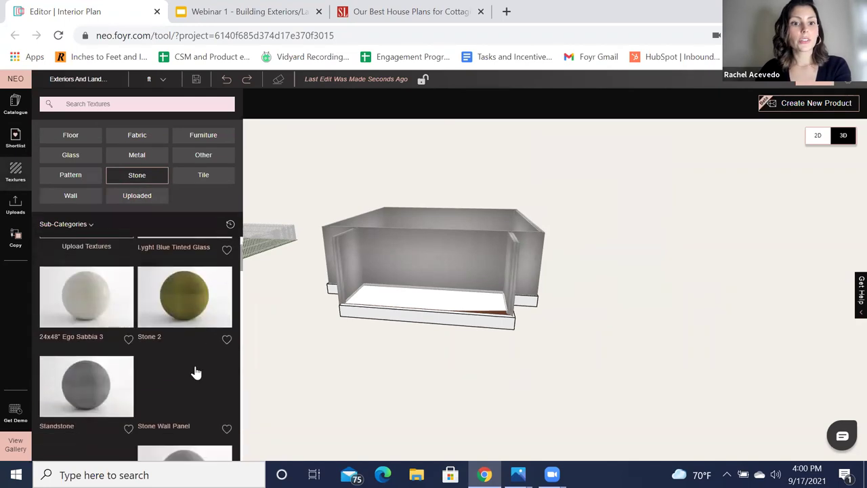
scroll(196, 373, "down", 5)
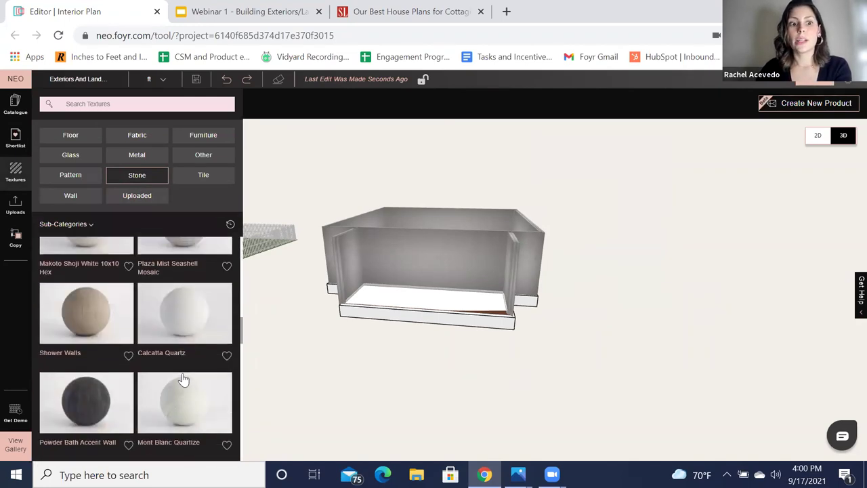
scroll(183, 379, "down", 10)
scroll(176, 303, "up", 2)
left_click(389, 353)
left_click_drag(455, 348, 494, 351)
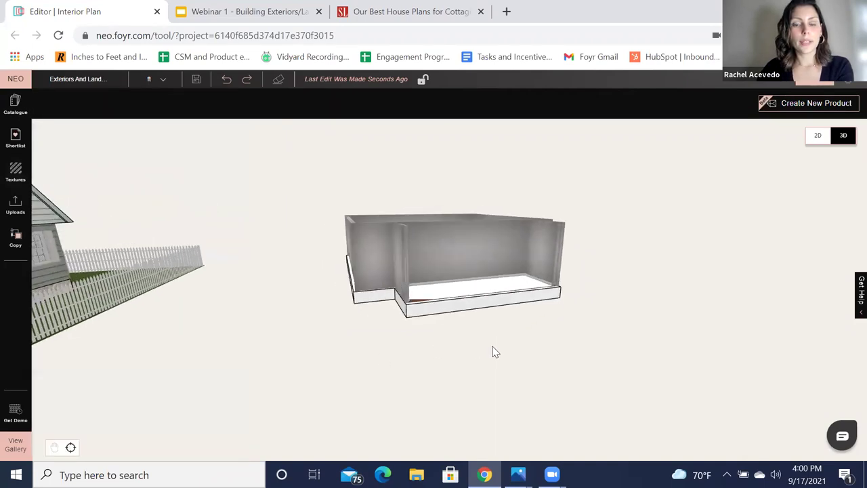
- Find "Floor Docked Cube" in the catalogue, place a cube on the porch and move it out in front of the slab
left_click_drag(615, 325, 428, 338)
left_click(271, 261)
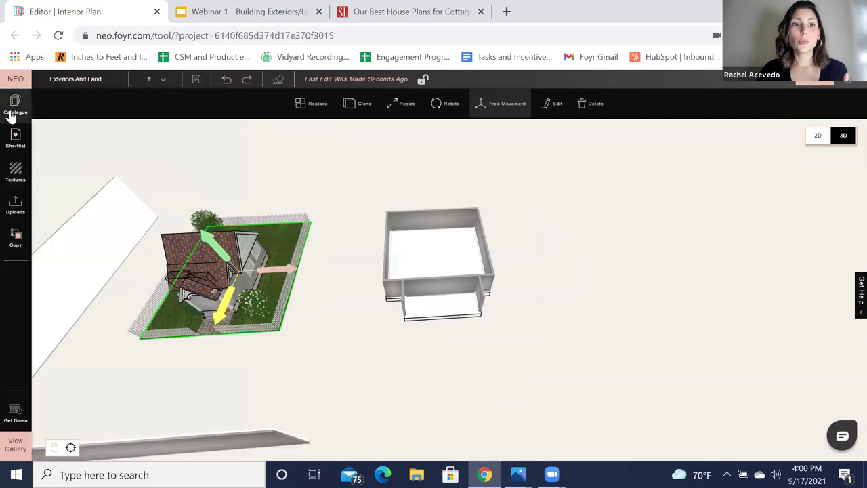
double_click(81, 106)
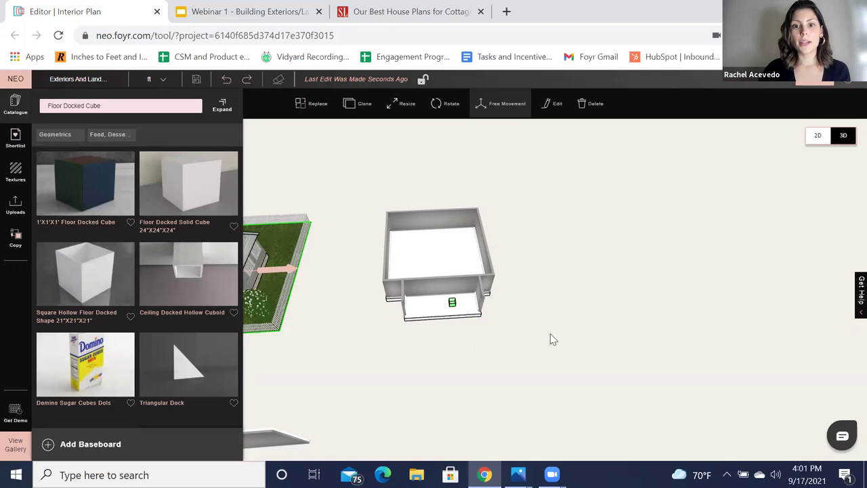
left_click_drag(547, 339, 525, 282)
scroll(465, 302, "up", 3)
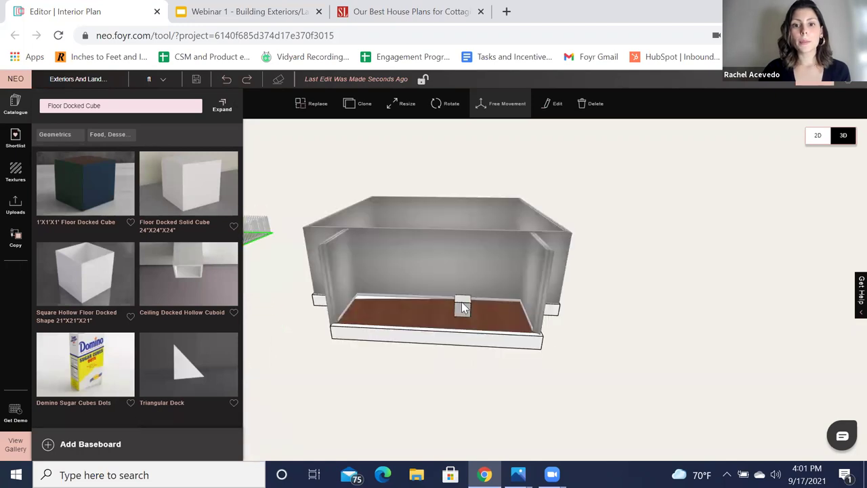
left_click(463, 309)
left_click_drag(465, 293, 470, 335)
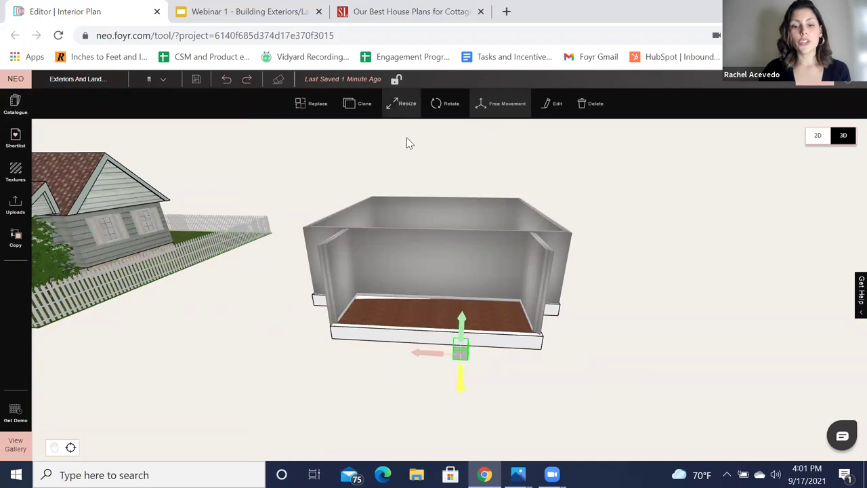
- Resize the cube into a wide, thin ground sheet extending beyond the front and sides of the foundation slab
left_click_drag(580, 354, 245, 327)
left_click_drag(445, 340, 590, 350)
left_click_drag(548, 334, 230, 327)
left_click_drag(322, 317, 673, 310)
left_click_drag(444, 300, 455, 321)
left_click(401, 107)
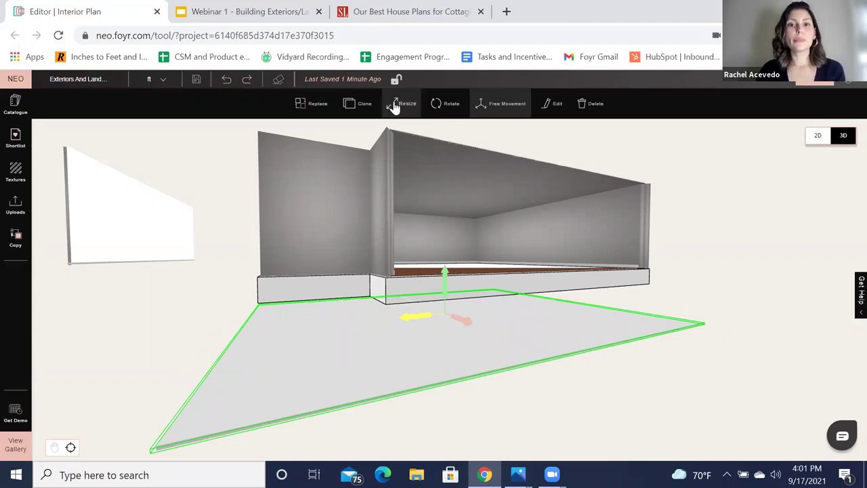
left_click(404, 112)
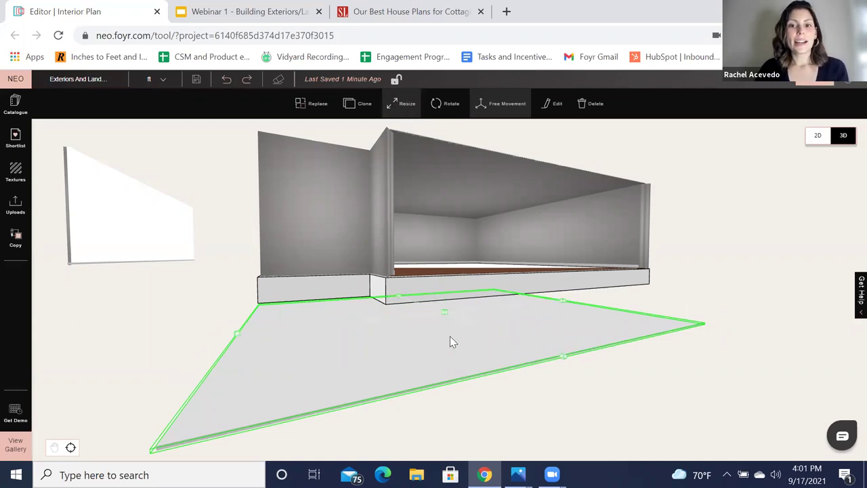
left_click(499, 108)
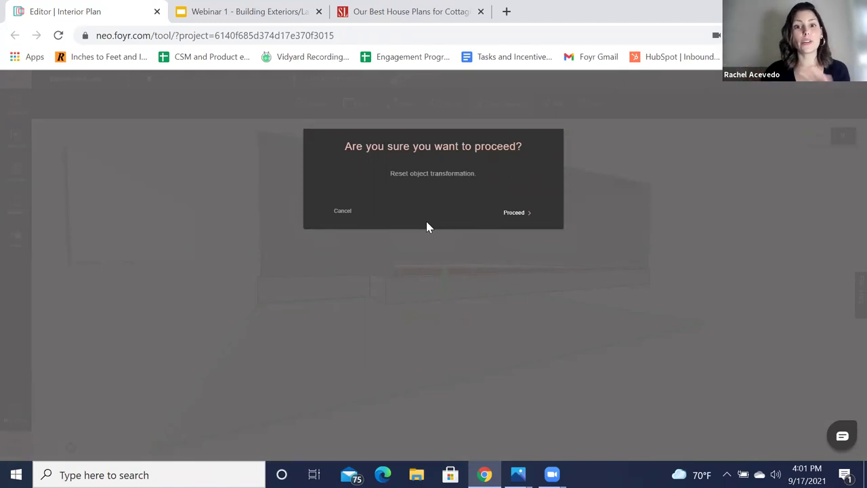
left_click(342, 214)
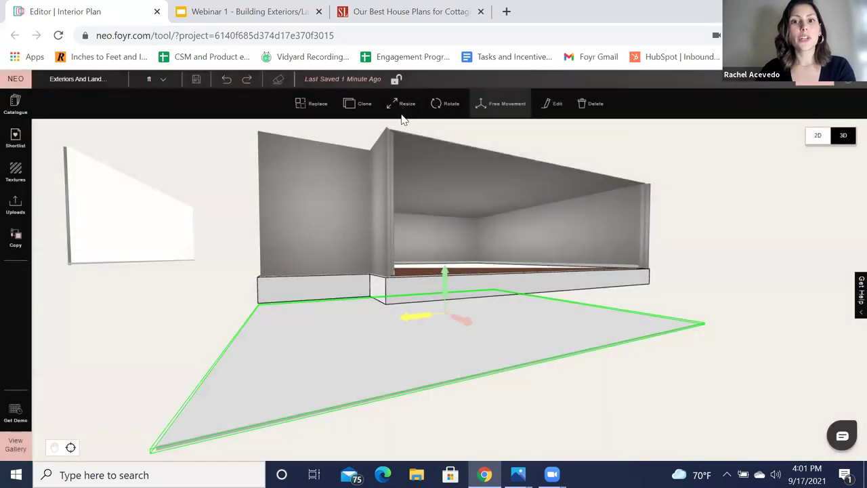
left_click(403, 111)
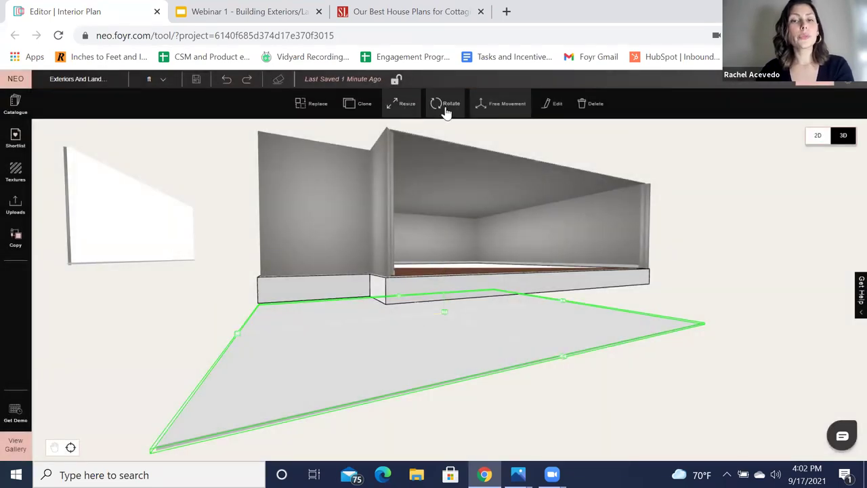
left_click(401, 108)
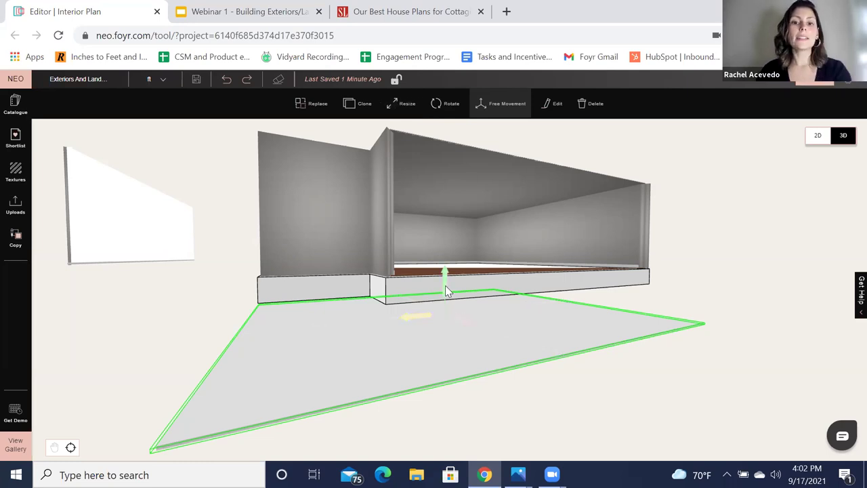
- Raise the ground sheet vertically so it surrounds the base of the foundation slab
left_click_drag(445, 285, 452, 259)
left_click_drag(563, 355, 269, 401)
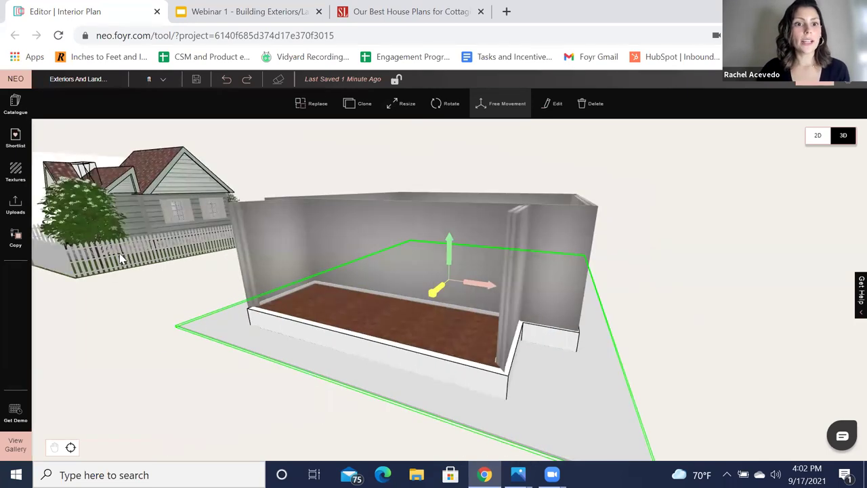
- Browse the Ground textures in the Other category for a finish for the ground sheet around the foundation slab
left_click(15, 173)
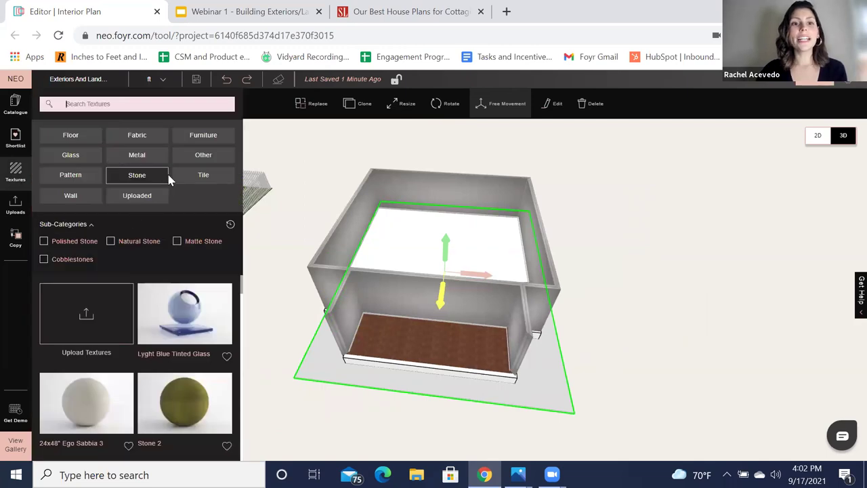
left_click(201, 157)
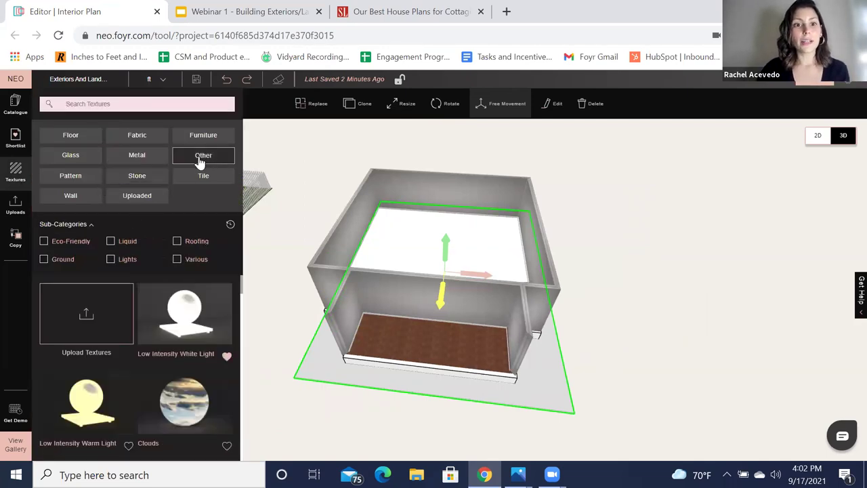
left_click(44, 259)
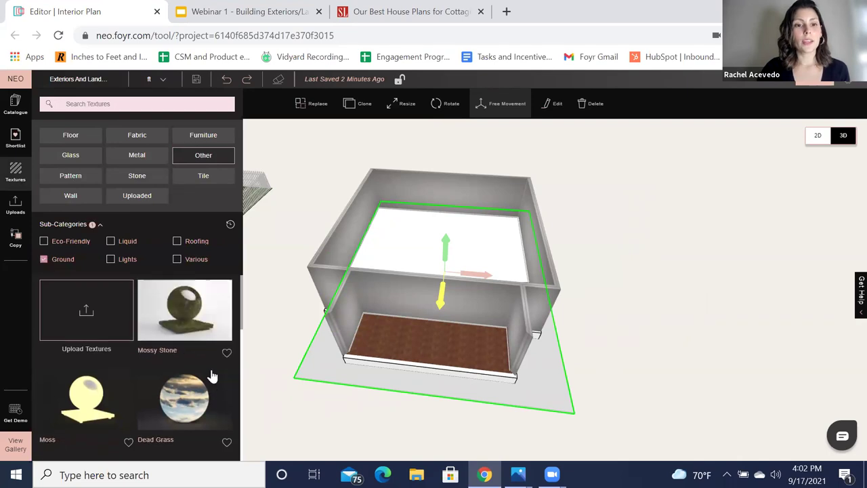
scroll(284, 307, "down", 5)
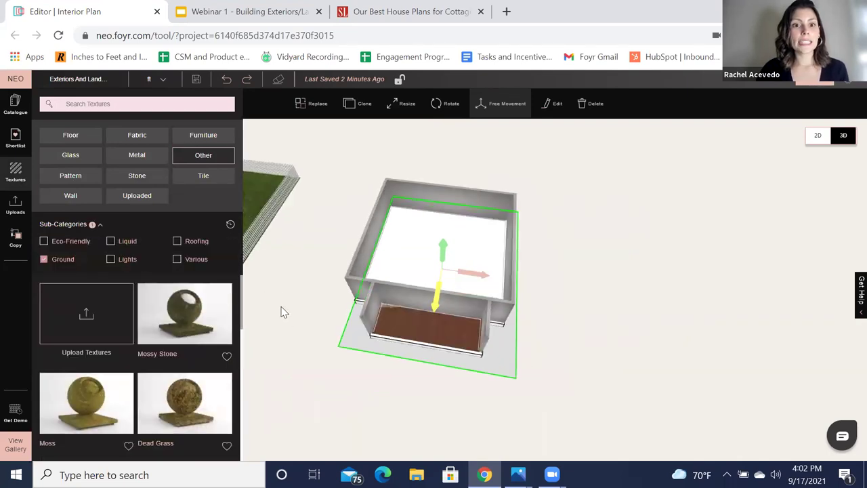
scroll(292, 352, "up", 3)
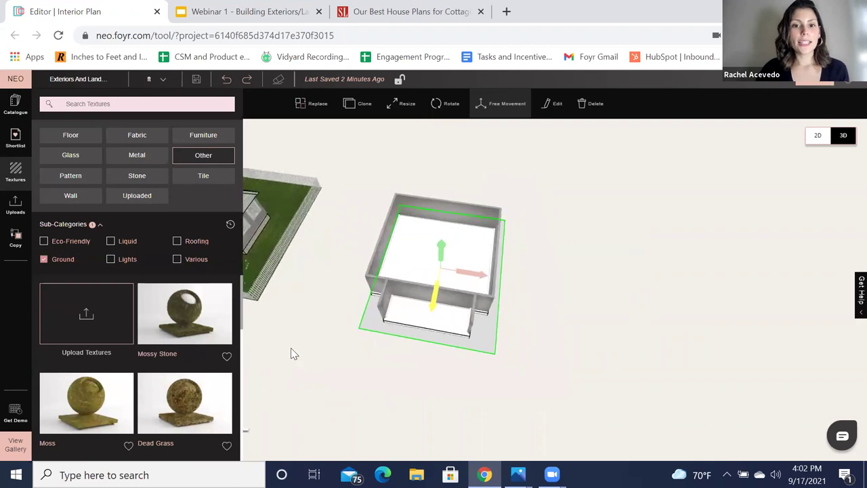
scroll(102, 400, "down", 3)
scroll(170, 372, "up", 2)
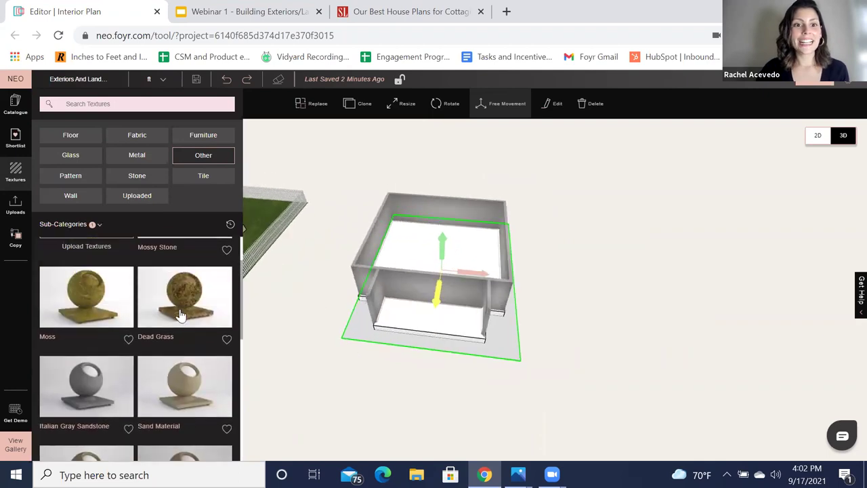
left_click_drag(433, 395, 527, 394)
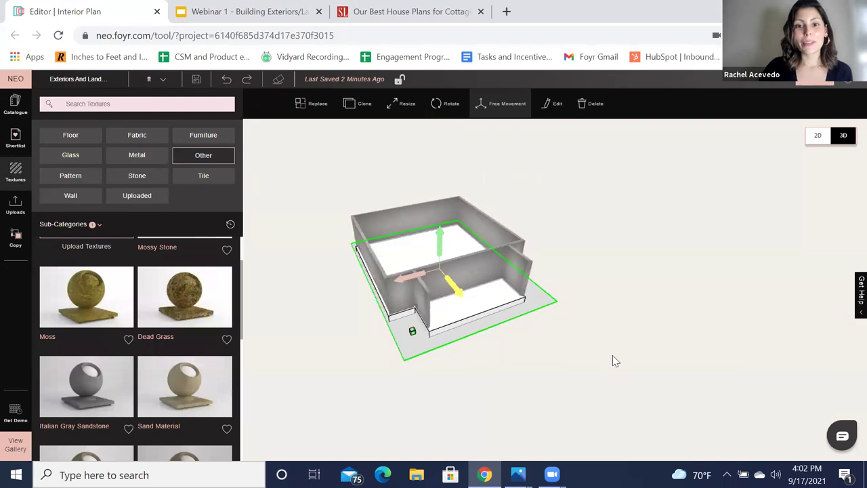
left_click_drag(612, 355, 569, 373)
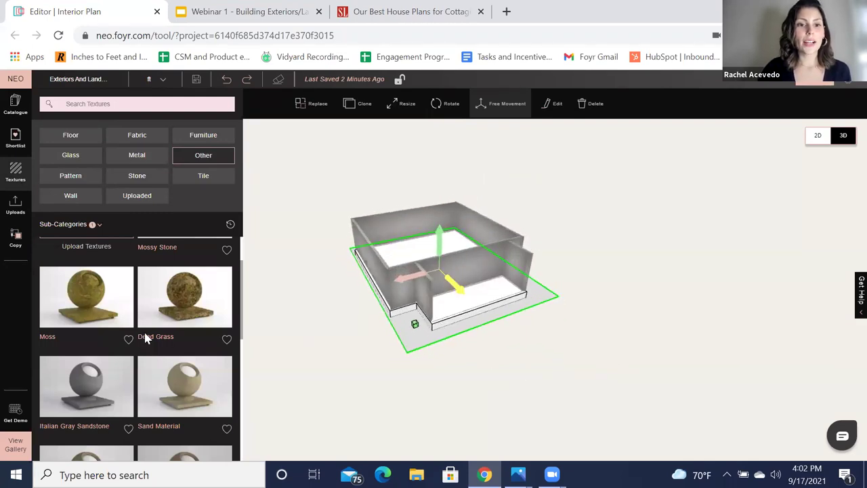
scroll(136, 354, "up", 2)
scroll(249, 289, "down", 4)
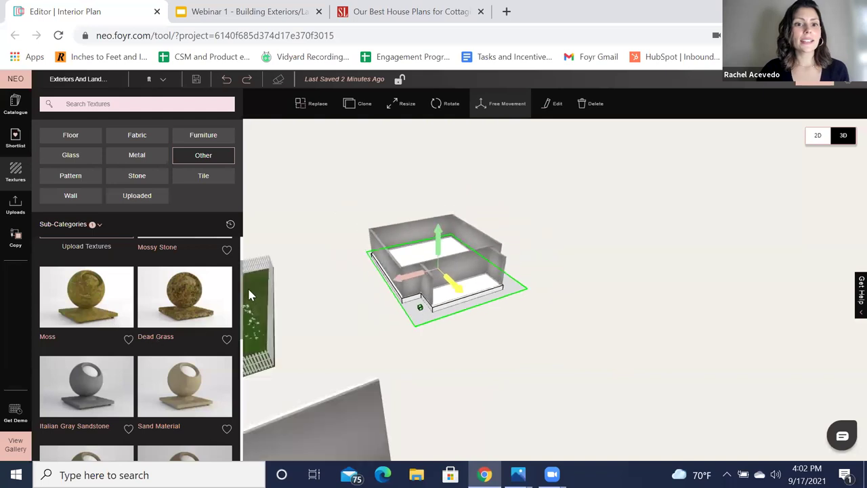
scroll(248, 289, "down", 2)
left_click_drag(243, 286, 241, 308)
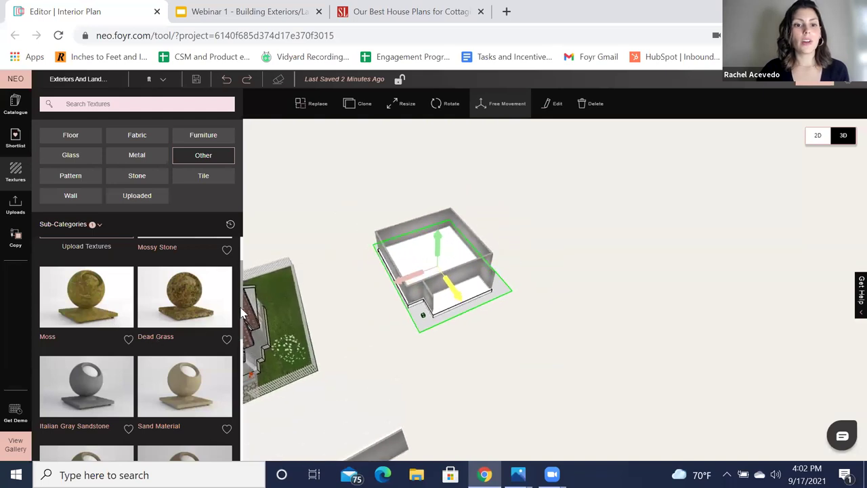
scroll(164, 359, "down", 3)
scroll(339, 347, "up", 4)
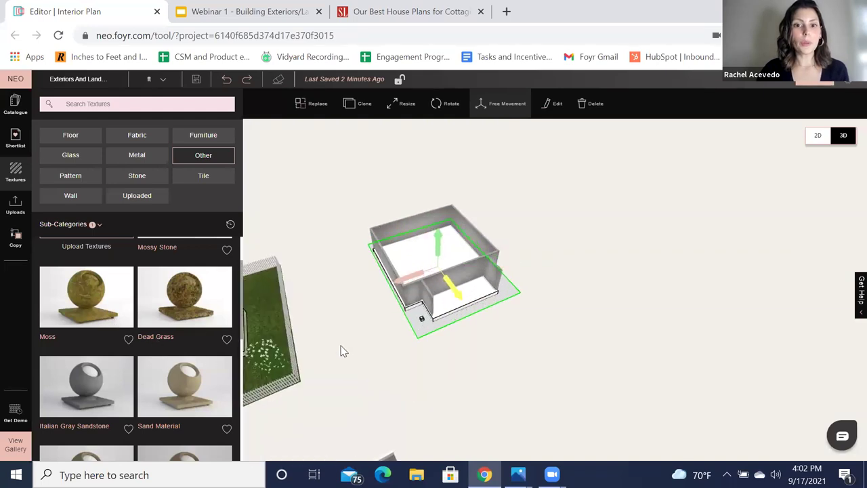
left_click(15, 172)
- Select the main roof of the finished cottage and examine the whole lot from above
scroll(382, 322, "down", 2)
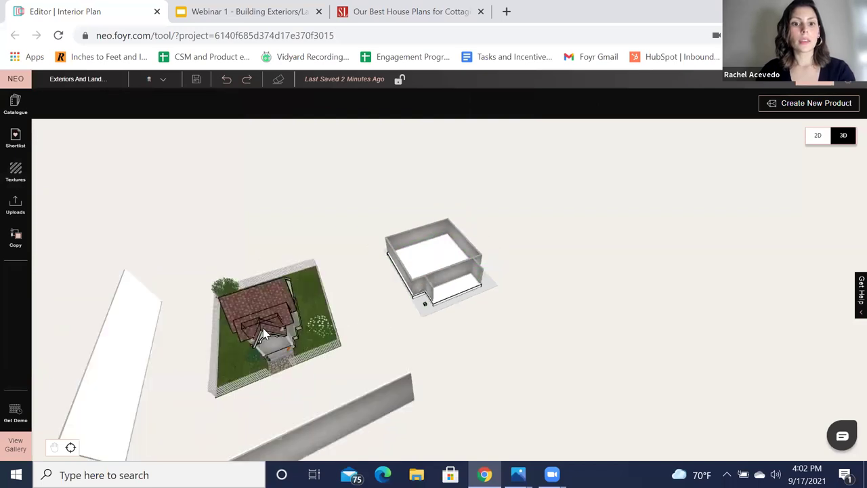
left_click(263, 327)
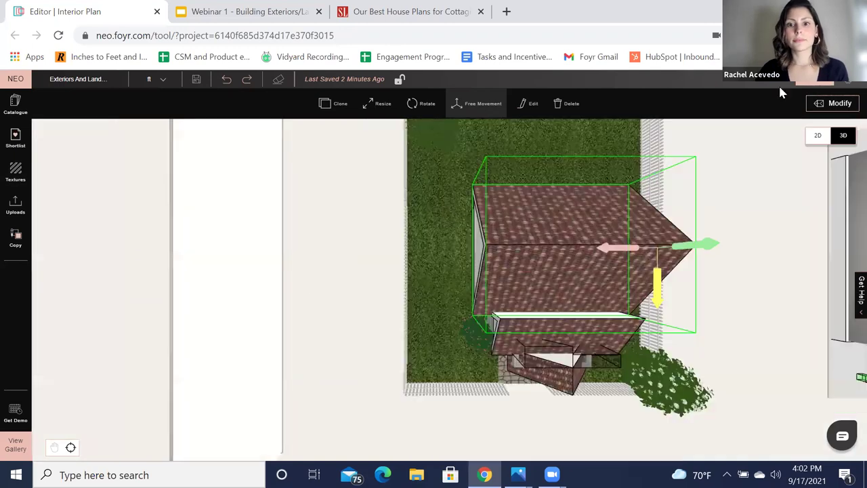
scroll(618, 262, "down", 3)
left_click(618, 262)
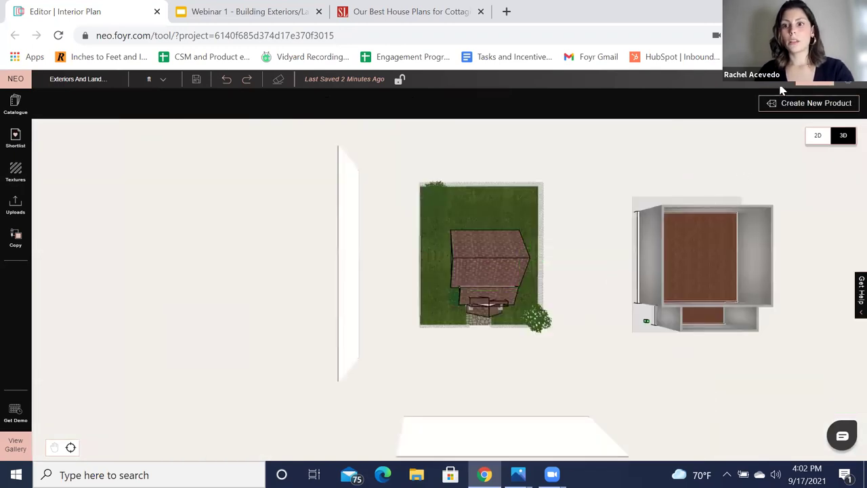
- Reload the project and bring the floor plan back into the 3D view
left_click(59, 36)
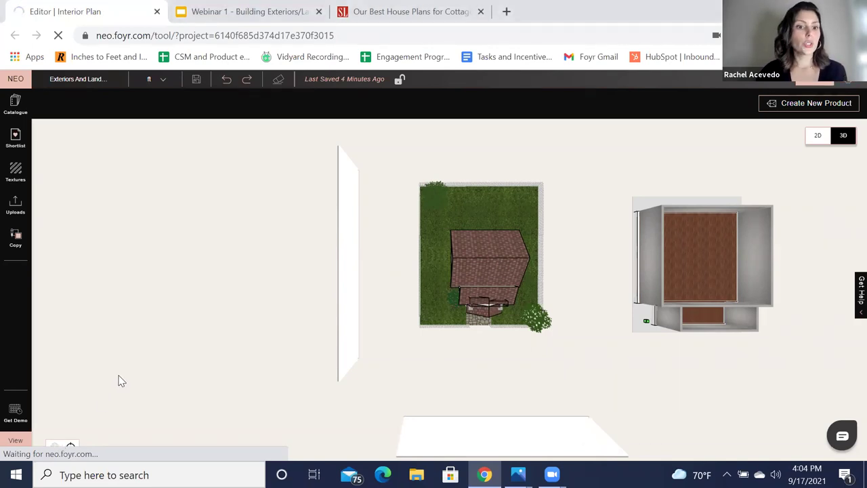
left_click_drag(180, 335, 192, 338)
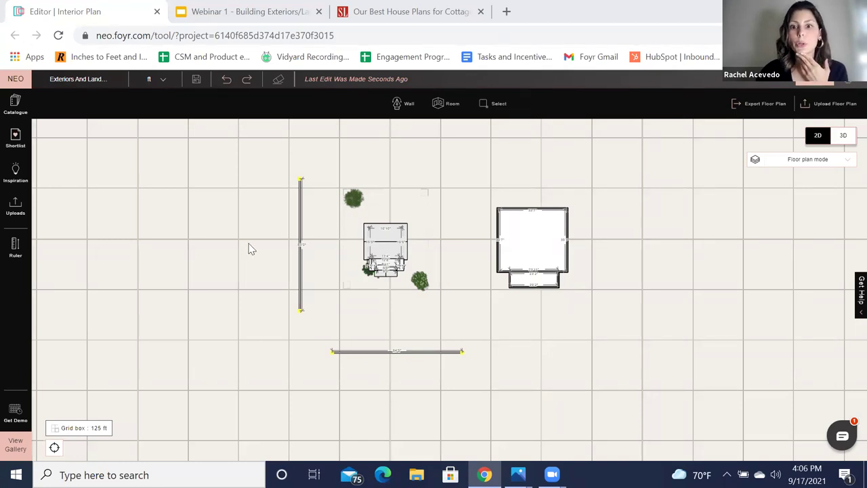
scroll(677, 281, "down", 3)
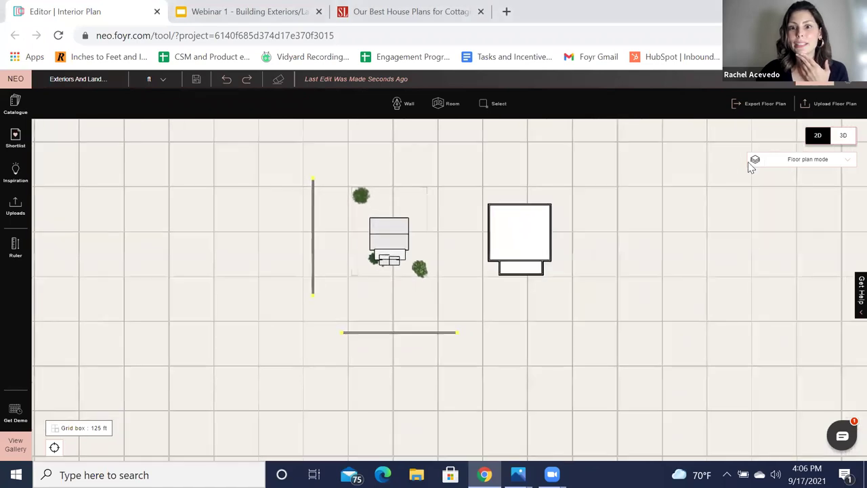
left_click(843, 136)
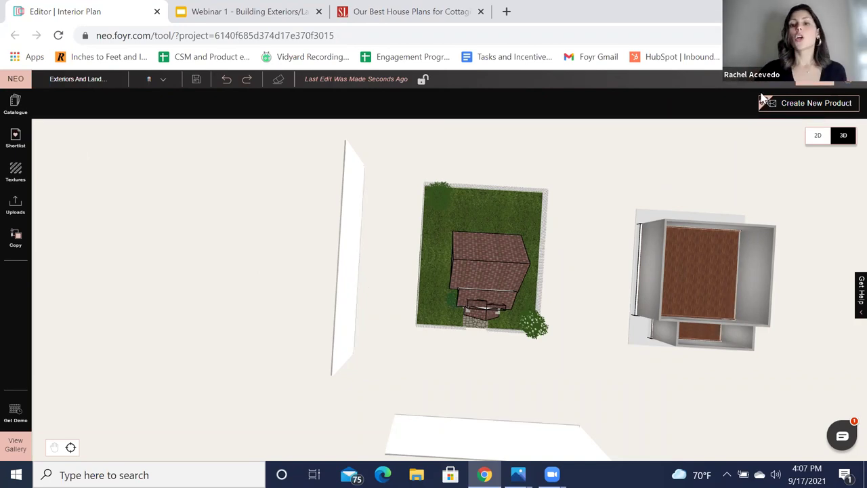
- Open the custom product modelling workspace and try the Push/Pull tool without changing any face
left_click(819, 105)
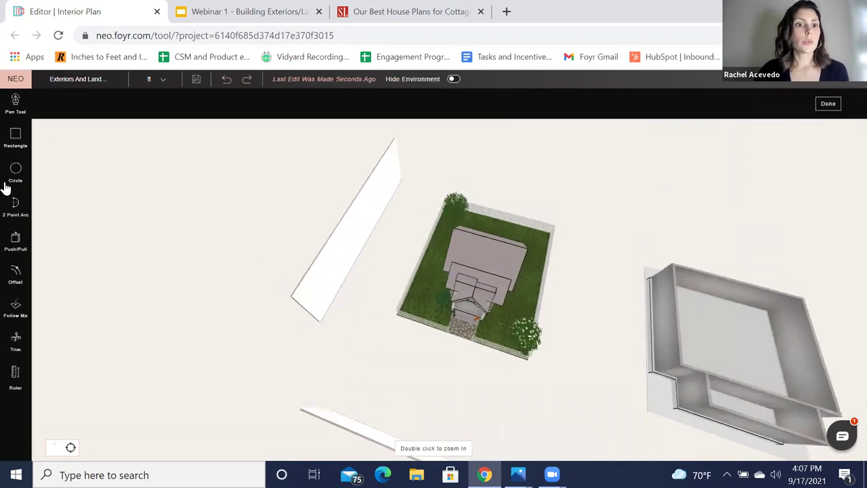
left_click(21, 249)
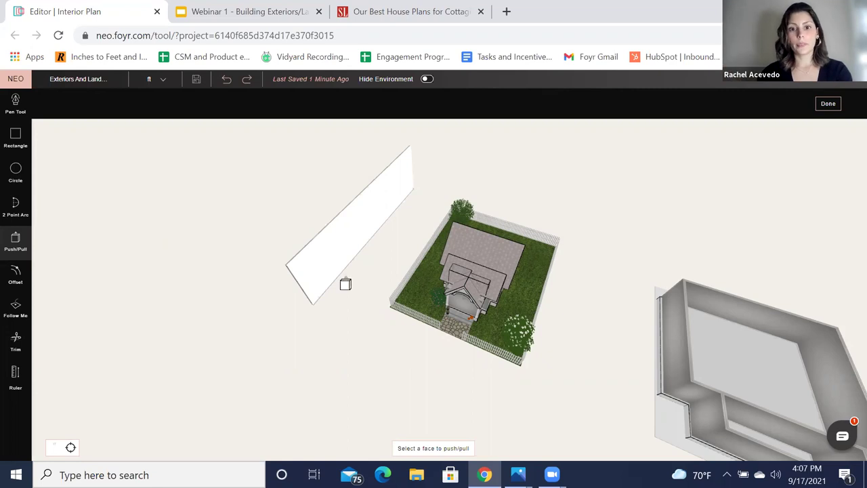
key("Escape")
scroll(455, 351, "down", 5)
left_click_drag(455, 351, 476, 336)
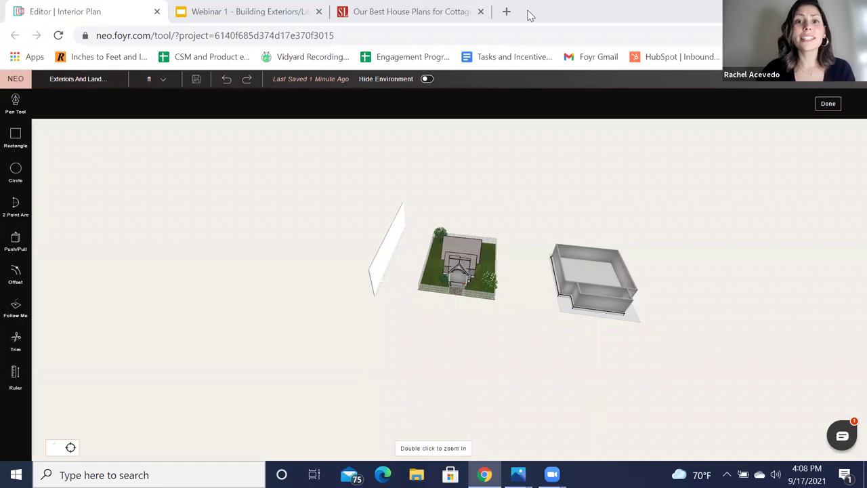
- Examine the practice room and its foundation slab up close, and leave the product modelling workspace
scroll(658, 309, "up", 5)
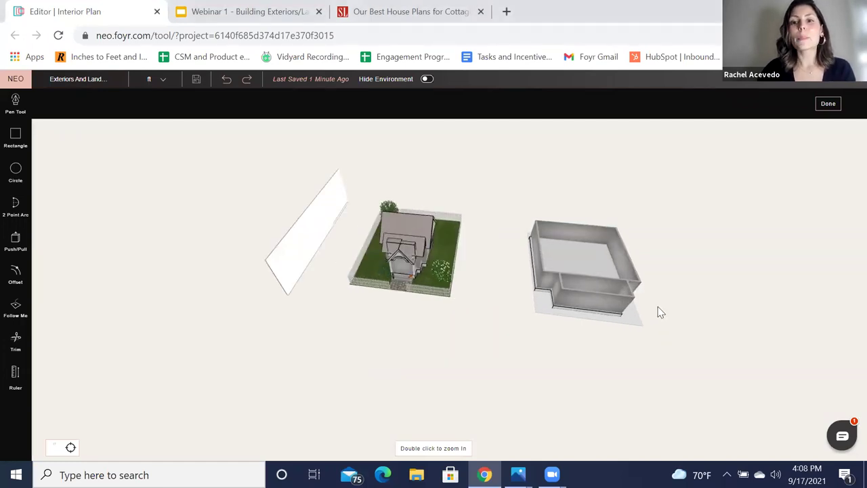
double_click(558, 266)
scroll(614, 228, "down", 5)
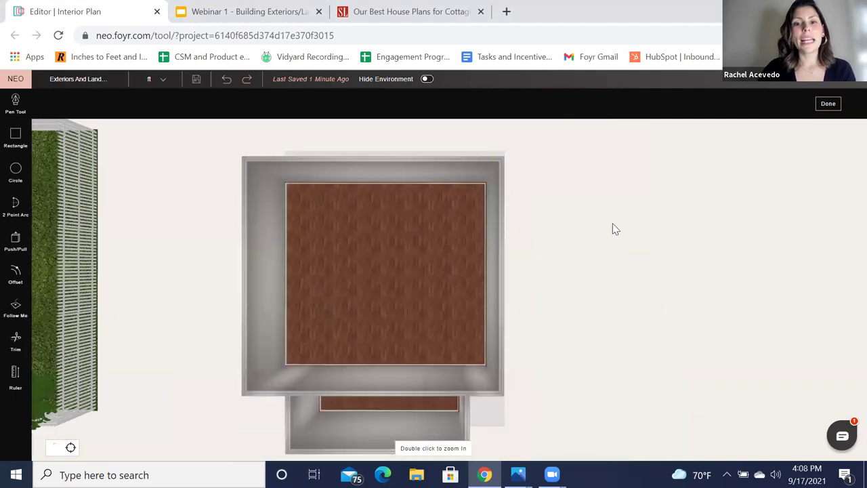
left_click_drag(571, 298, 578, 346)
scroll(588, 293, "up", 5)
scroll(572, 345, "down", 3)
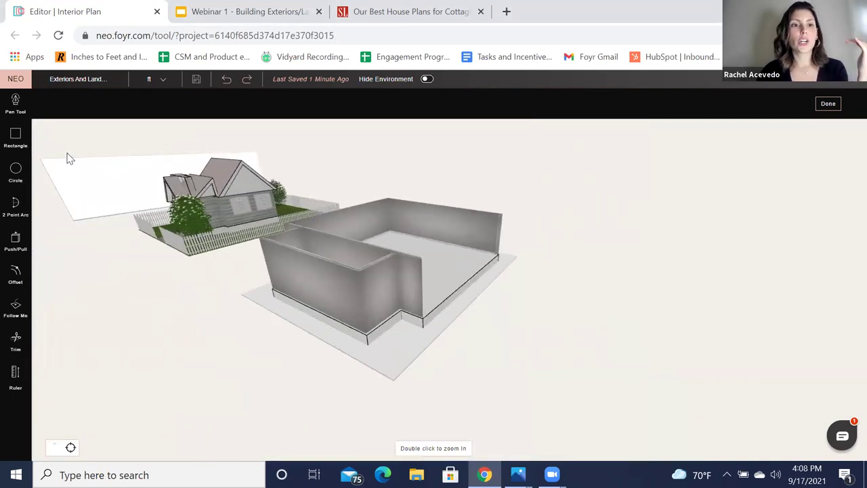
left_click(828, 108)
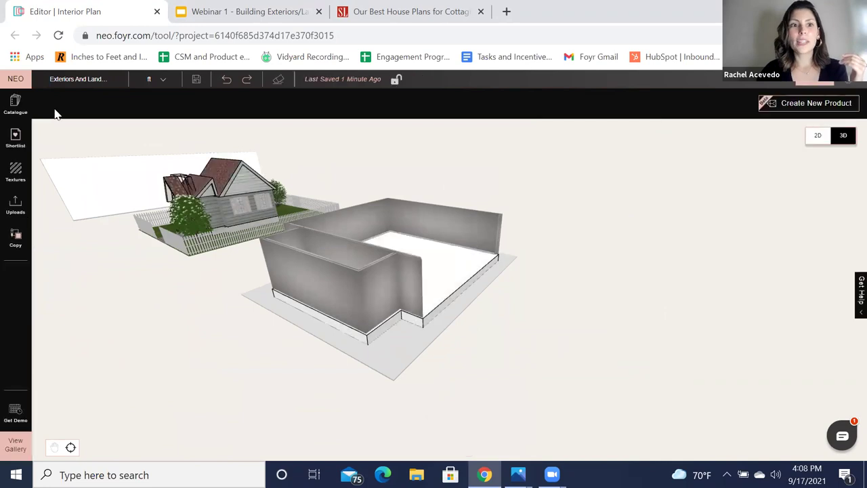
- Find "Wall Docked Cube" in the catalogue and place the 1'X1'X1' cube at the outer corner beside the porch
left_click(12, 111)
type("Wall Docked Cube")
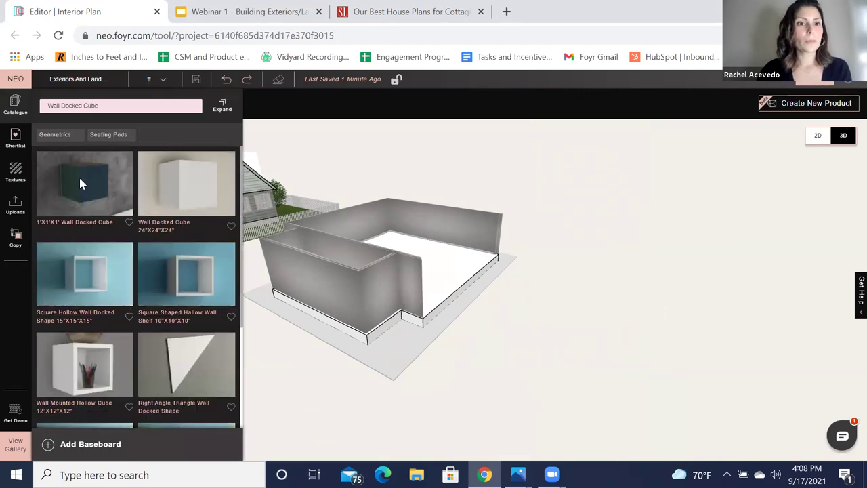
mouse_move(428, 298)
left_mouse_down()
mouse_move(442, 311)
mouse_move(426, 326)
left_mouse_up()
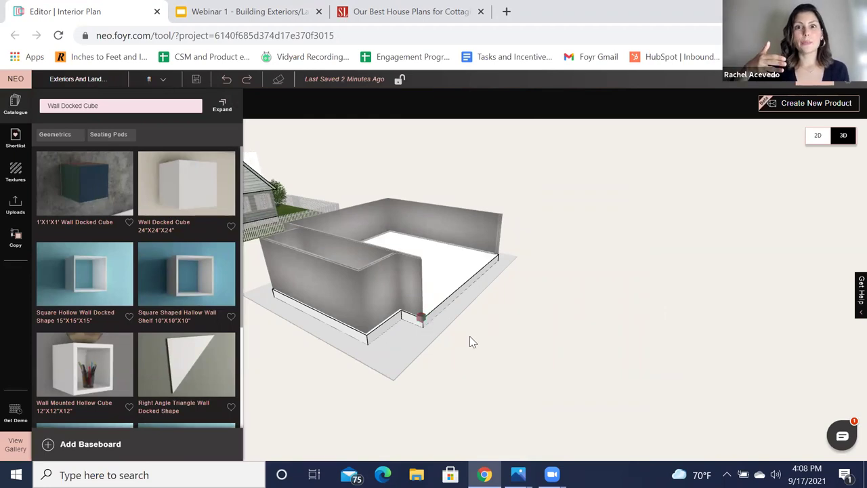
scroll(474, 346, "up", 5)
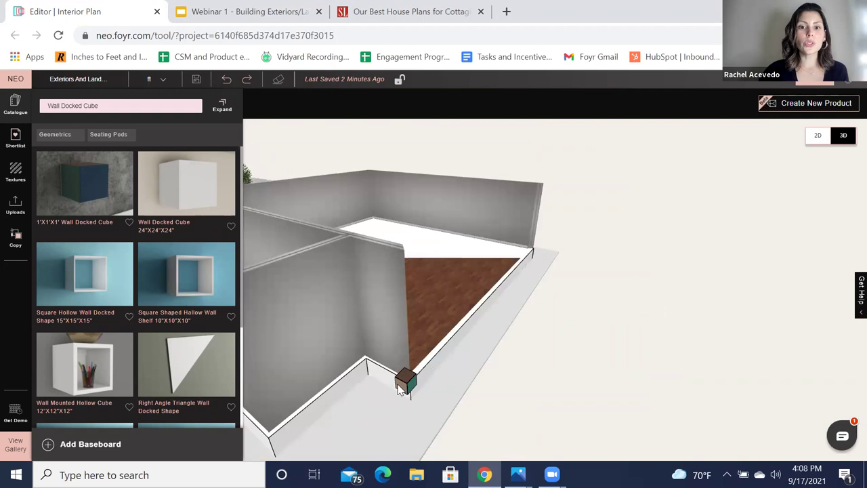
left_click(405, 383)
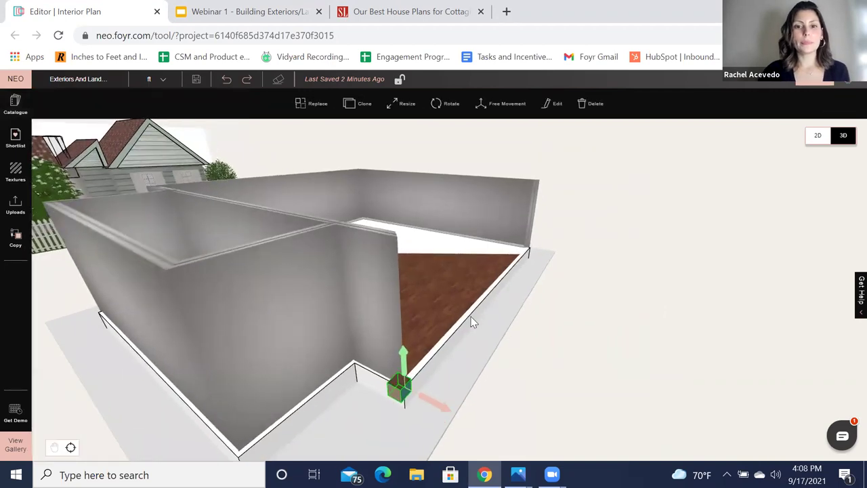
- Apply the Nw015 texture to one side face of the wall docked cube
scroll(474, 319, "up", 5)
scroll(480, 312, "down", 4)
left_click_drag(586, 323, 271, 312)
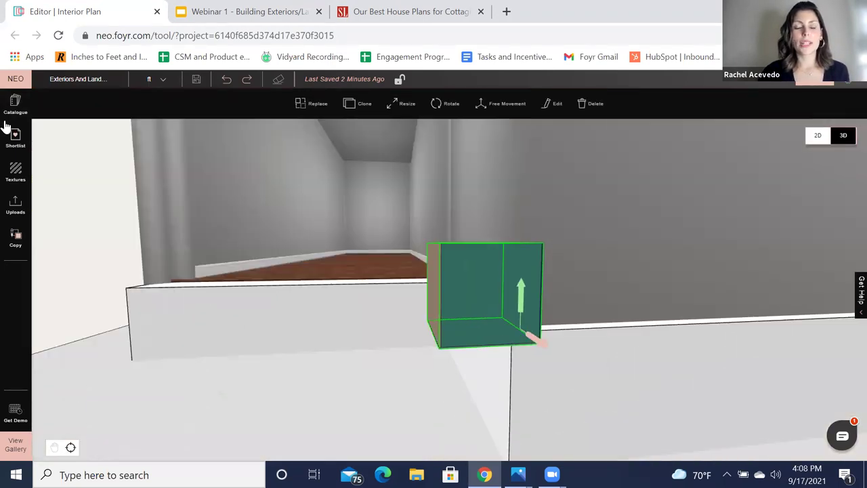
left_click(16, 175)
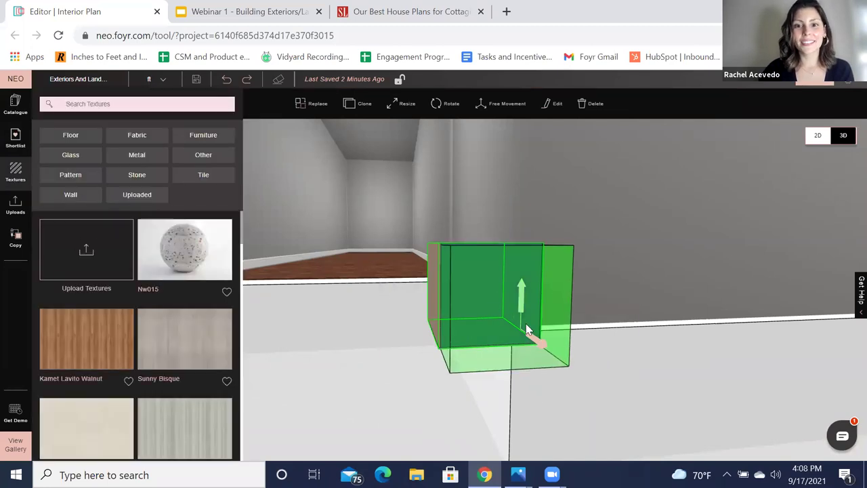
left_click_drag(546, 207, 172, 321)
scroll(171, 320, "down", 2)
left_click_drag(308, 309, 246, 284)
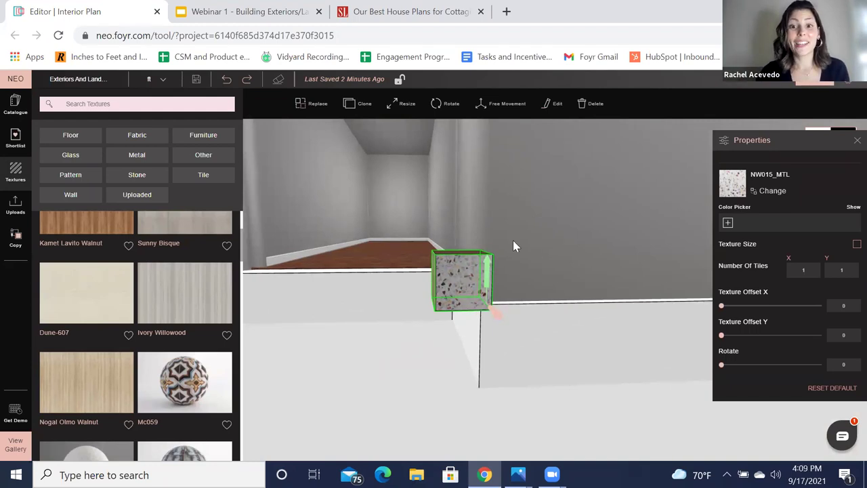
scroll(550, 260, "down", 3)
left_click_drag(550, 260, 444, 270)
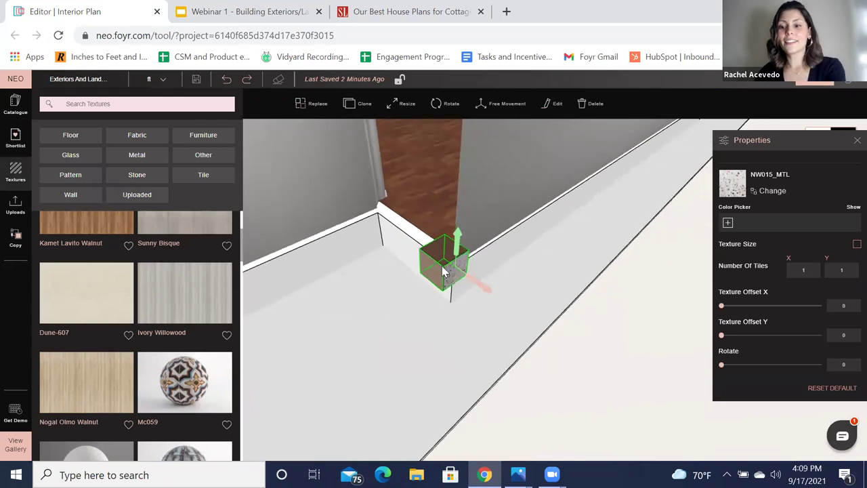
- Remove the wall docked cube from the room's corner and clear the selection
left_click(549, 248)
left_click_drag(549, 248, 672, 177)
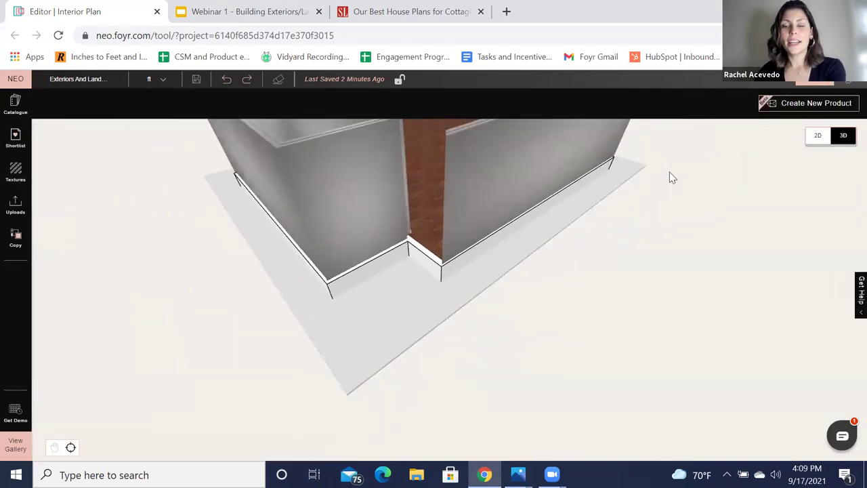
scroll(672, 178, "down", 3)
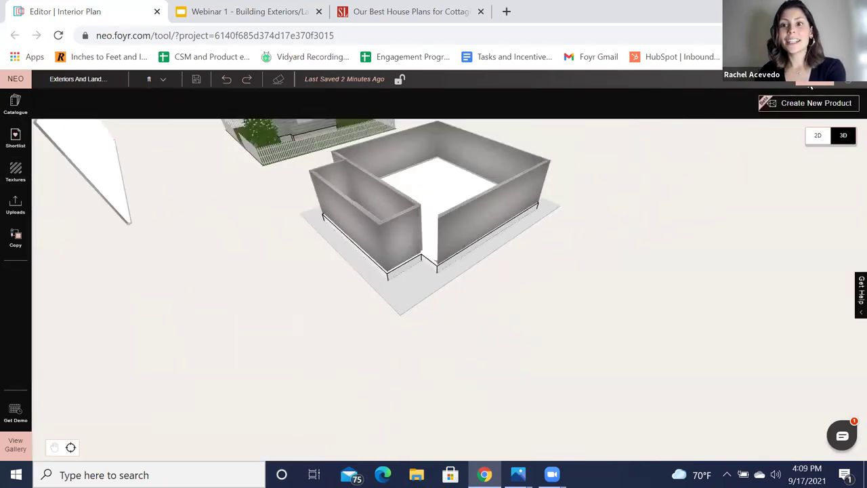
- Open the render view, aim the camera at the cottage's front and widen the render frame
left_click(809, 85)
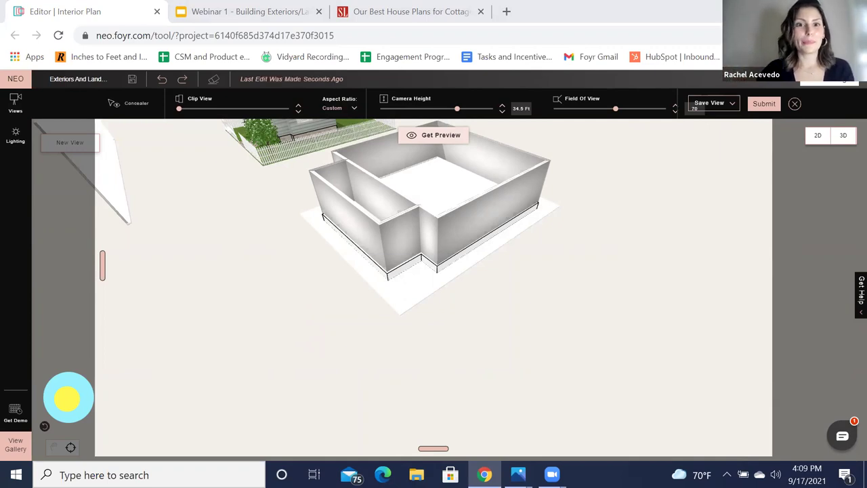
scroll(327, 262, "down", 5)
left_click_drag(328, 262, 379, 270)
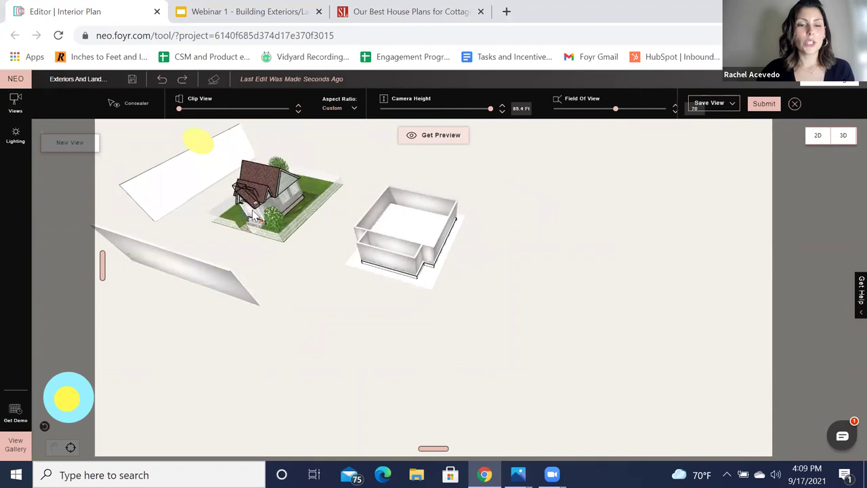
double_click(252, 214)
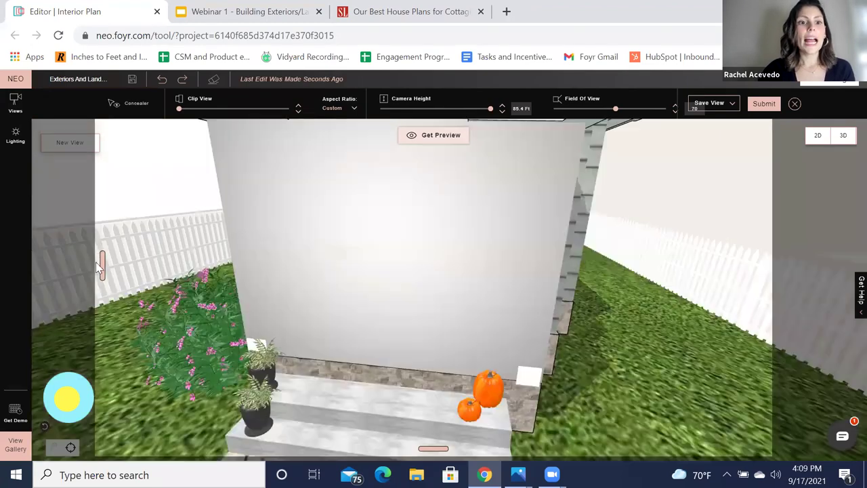
left_click_drag(101, 265, 58, 267)
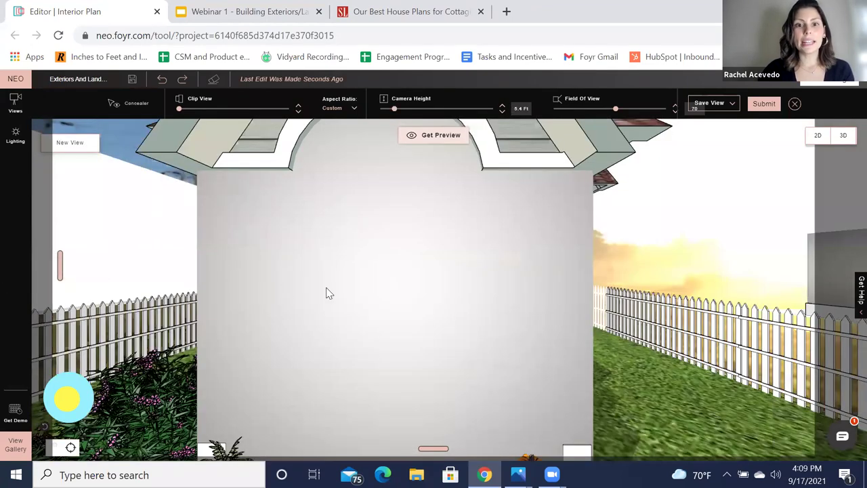
scroll(328, 291, "down", 4)
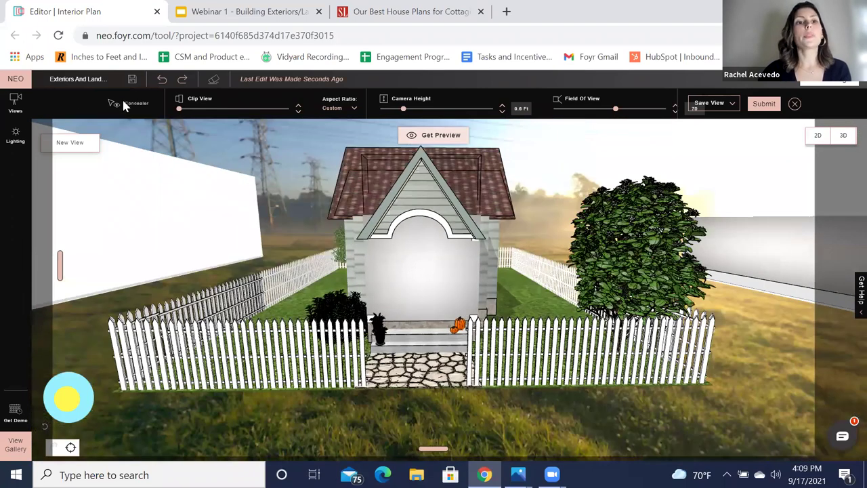
- Hide the blank wall covering the front porch with the Concealer
left_click(123, 101)
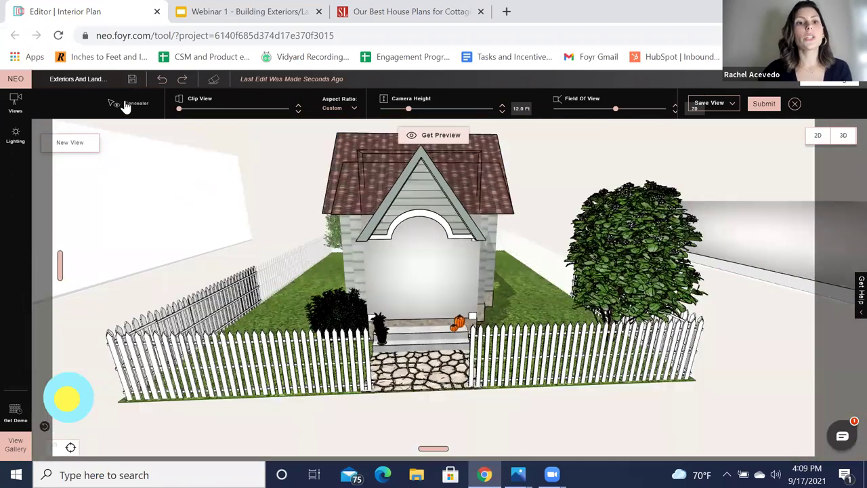
left_click(449, 298)
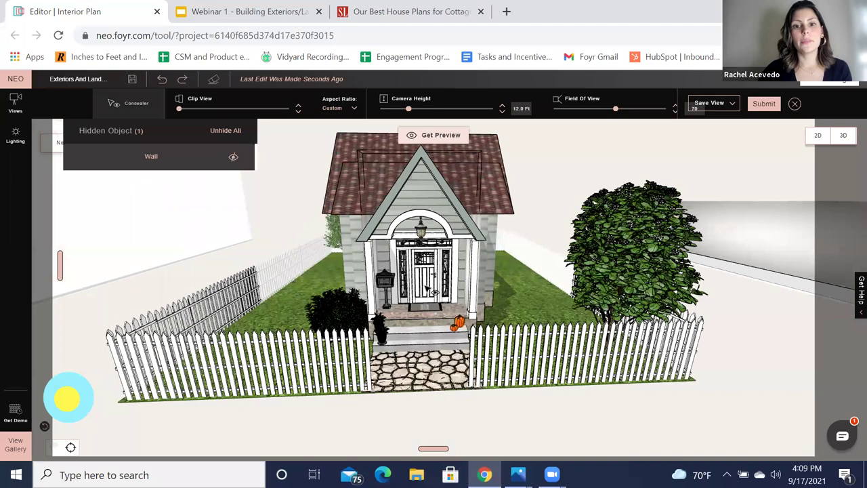
scroll(396, 271, "up", 2)
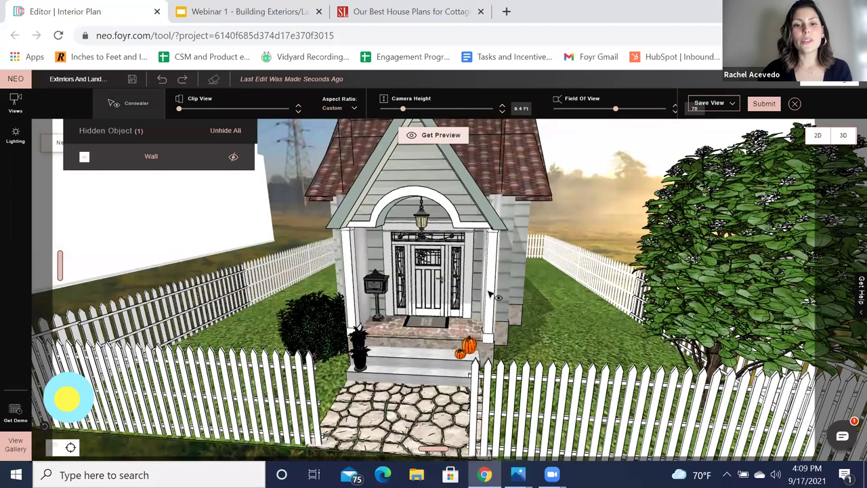
left_click(459, 278)
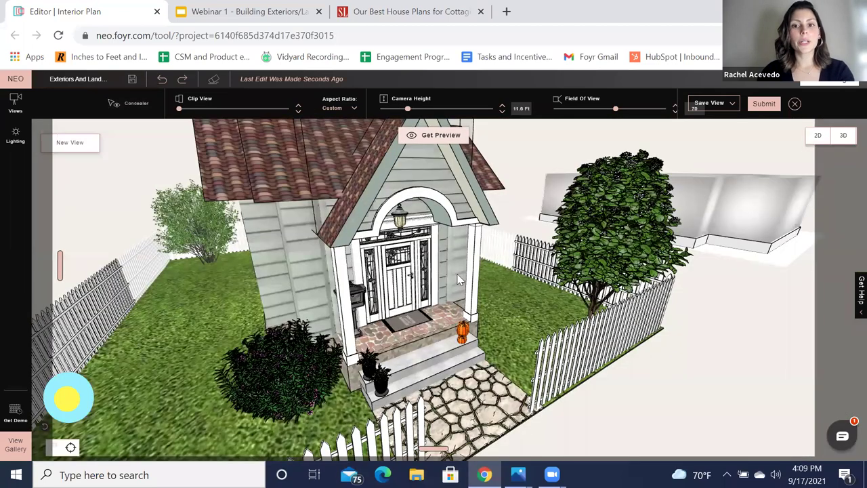
- Set the daytime lighting environment to Autumn Park and dismiss its rotation setting
scroll(324, 320, "down", 2)
left_click(54, 401)
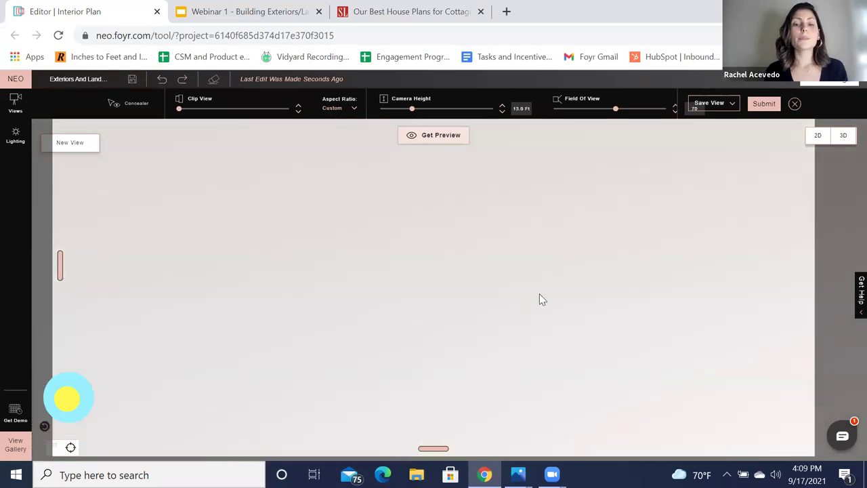
scroll(539, 298, "up", 2)
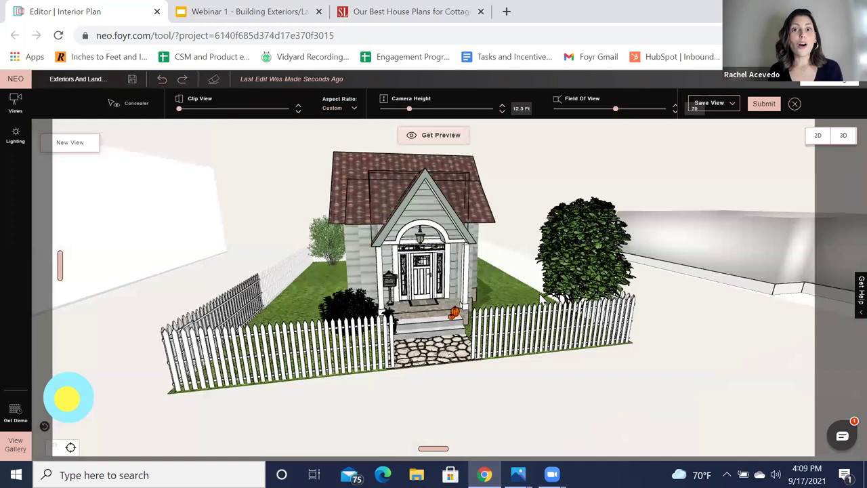
scroll(540, 298, "up", 1)
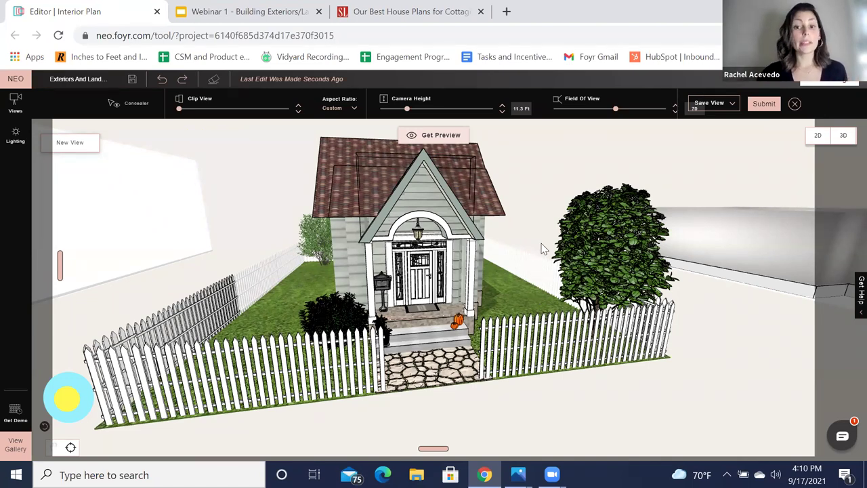
scroll(610, 284, "down", 3)
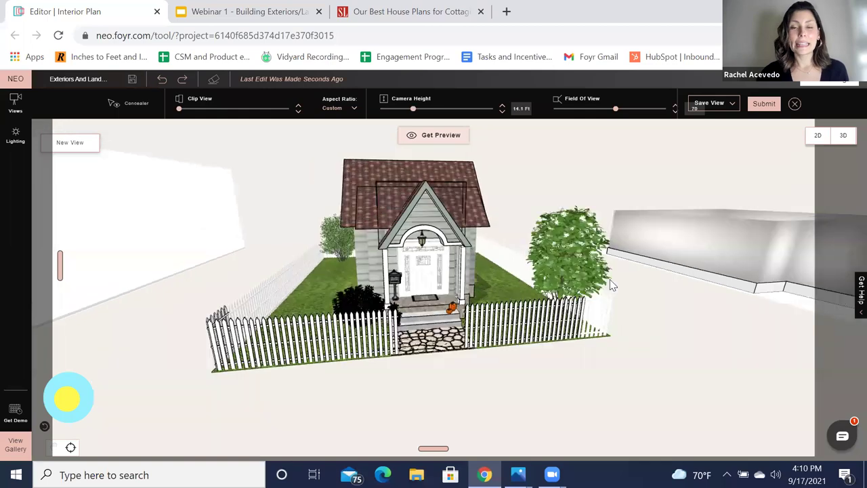
scroll(687, 277, "up", 3)
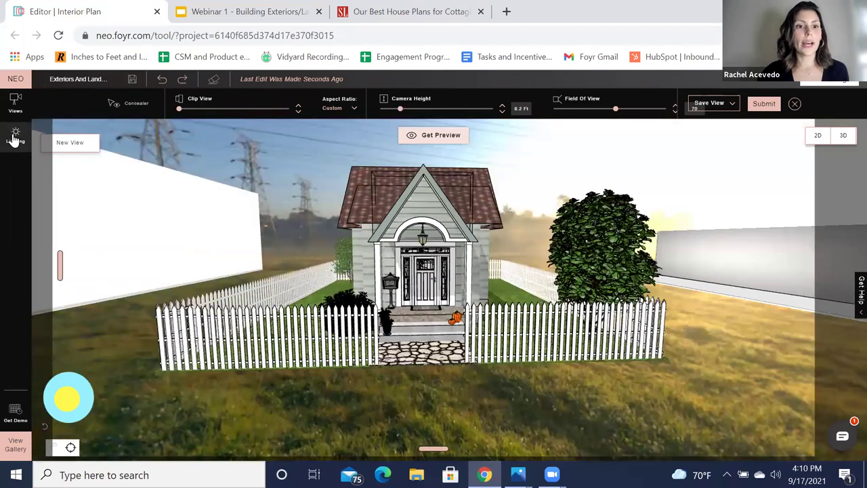
left_click(13, 135)
scroll(145, 383, "down", 5)
scroll(146, 382, "down", 1)
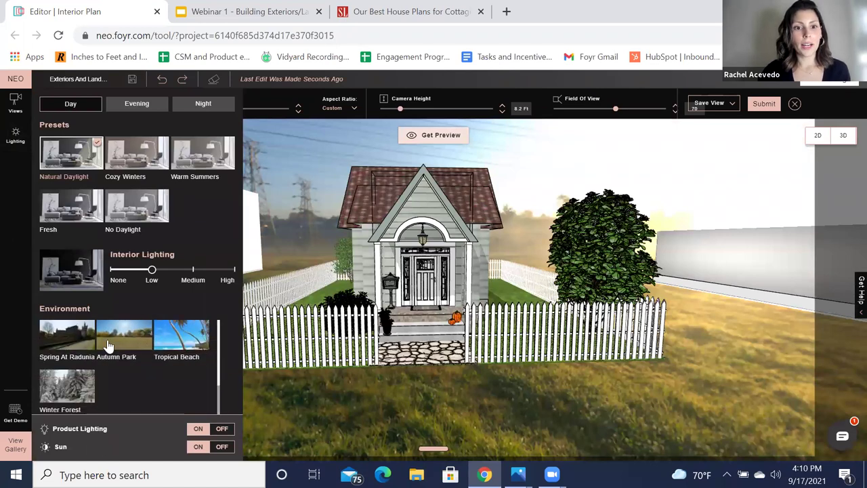
left_click(109, 346)
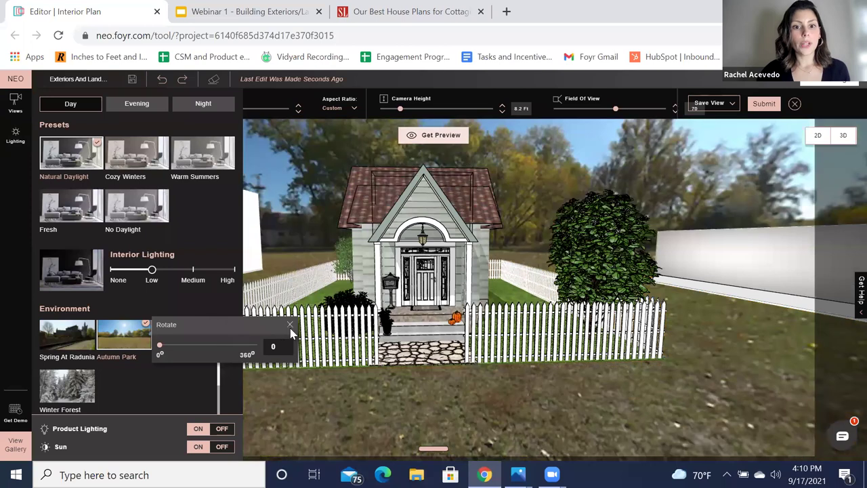
left_click(290, 326)
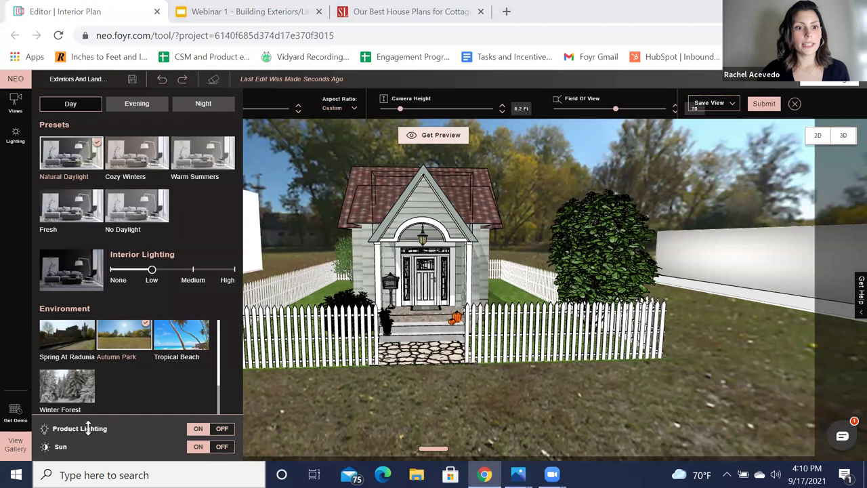
- Turn the Sun lighting off and close the lighting settings
left_click(223, 448)
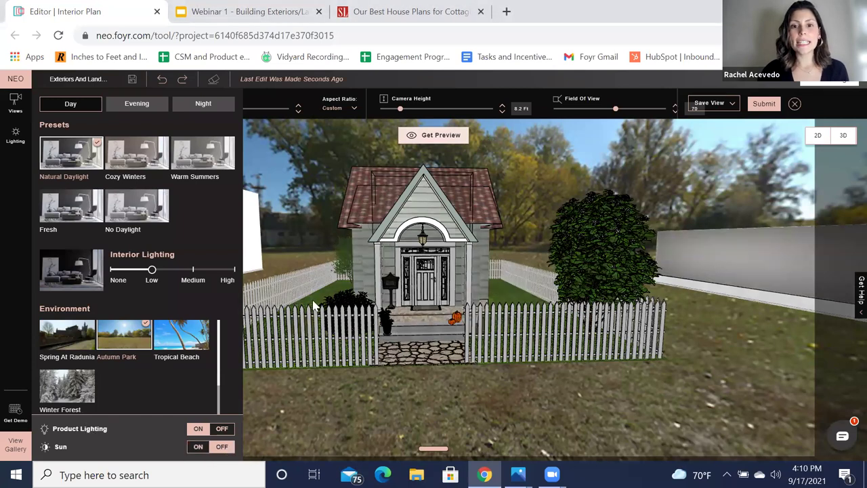
left_click(16, 135)
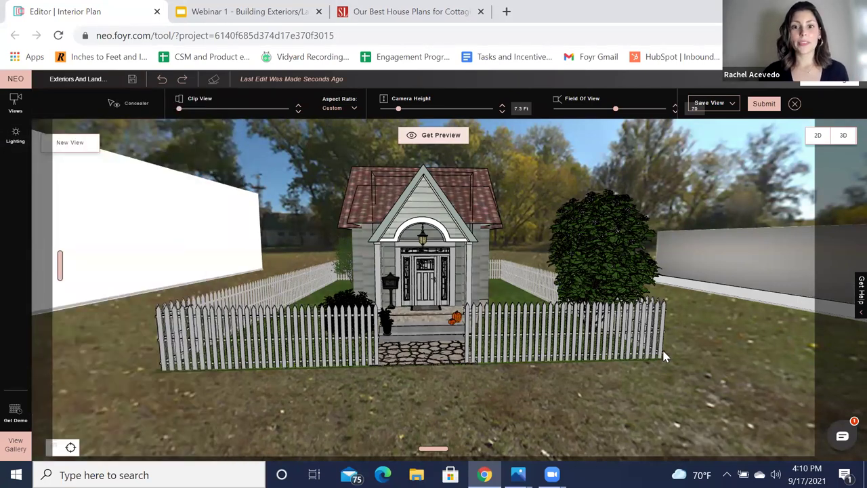
left_click_drag(663, 350, 666, 354)
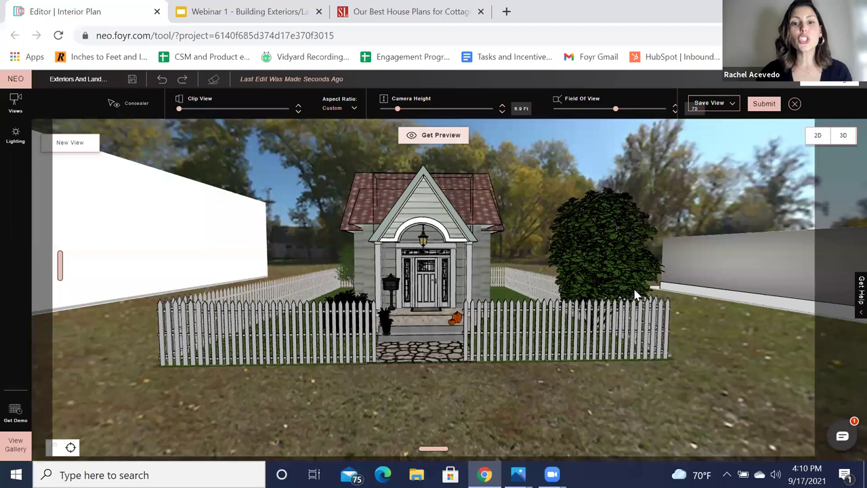
- Examine the large freestanding walls around the fenced cottage lot from above and from several sides
scroll(562, 280, "down", 5)
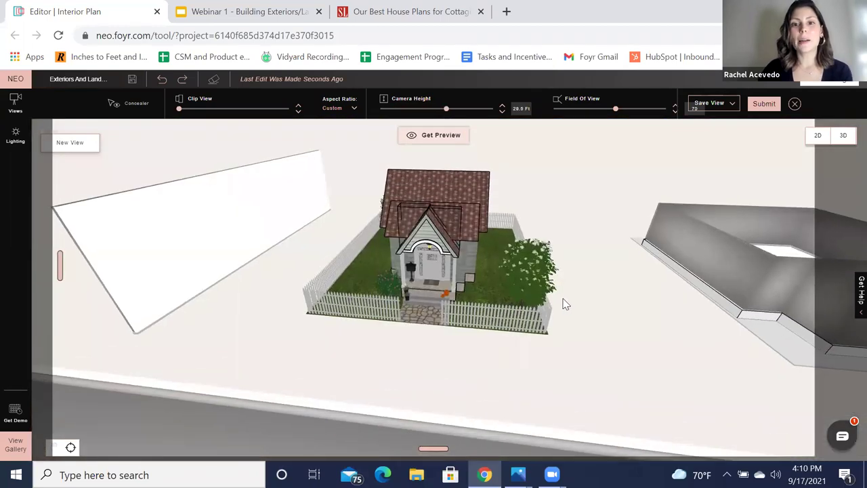
left_click_drag(636, 306, 271, 302)
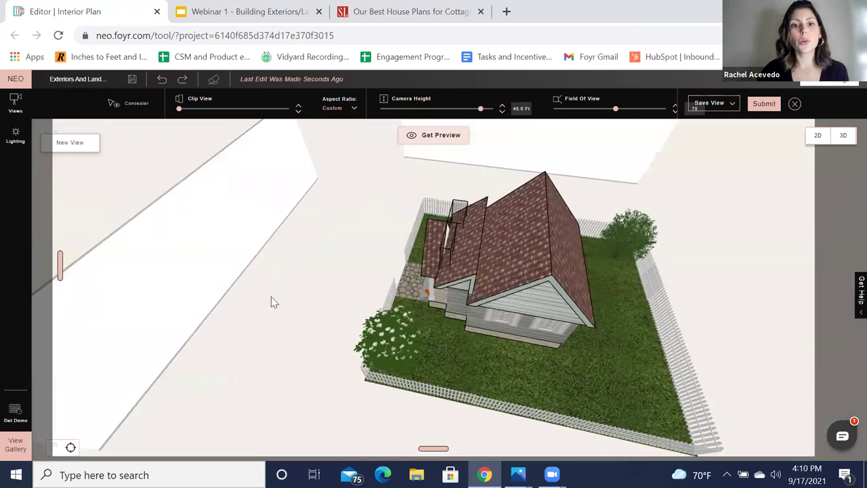
scroll(276, 297, "down", 5)
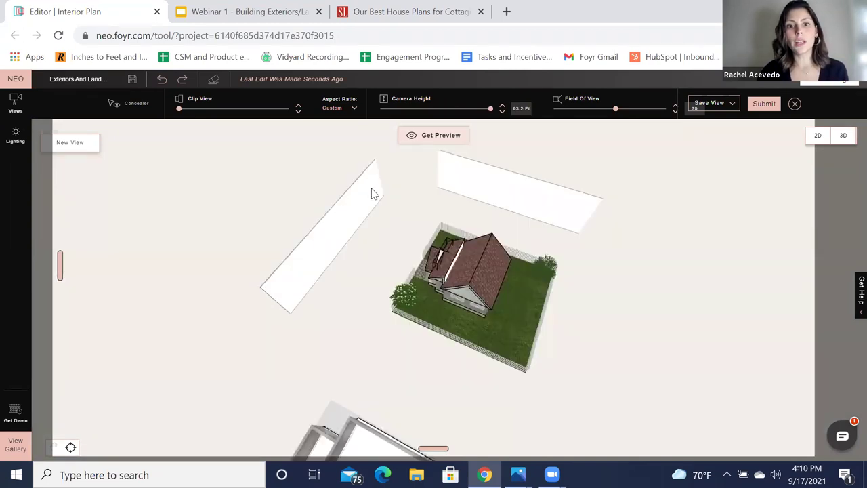
left_click_drag(395, 292, 327, 261)
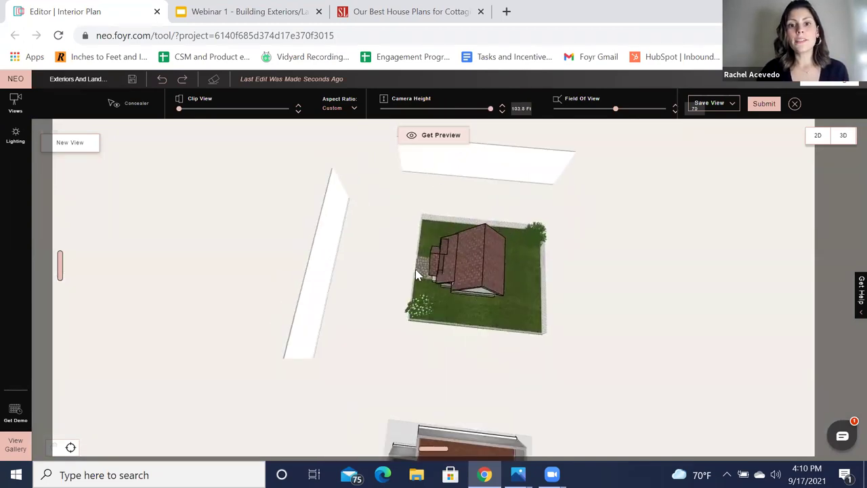
left_click_drag(418, 321, 483, 327)
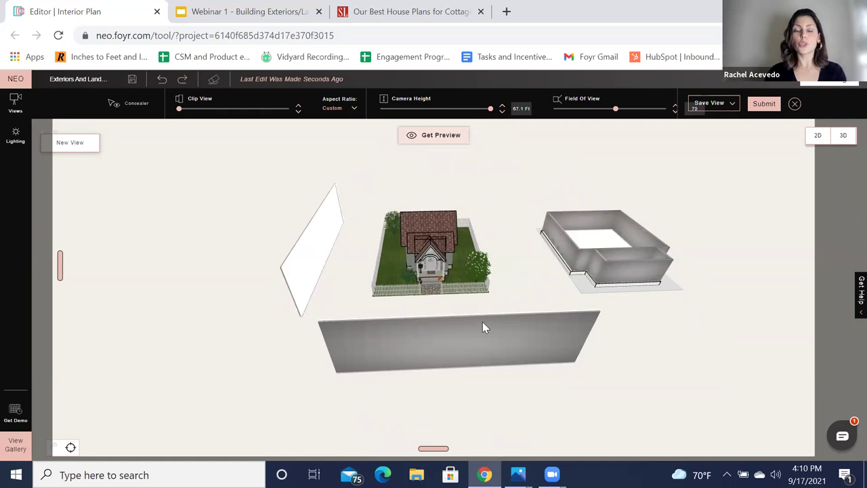
left_click_drag(507, 310, 341, 195)
left_click_drag(426, 277, 515, 241)
left_click_drag(378, 297, 369, 264)
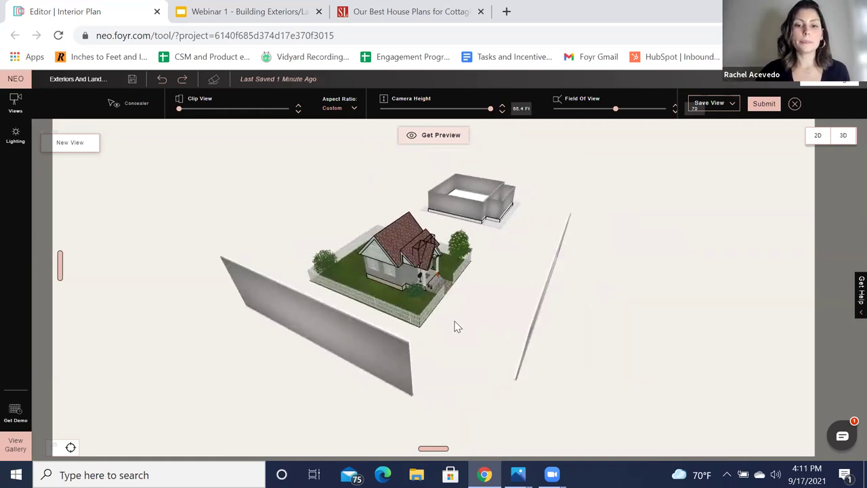
left_click_drag(454, 325, 416, 325)
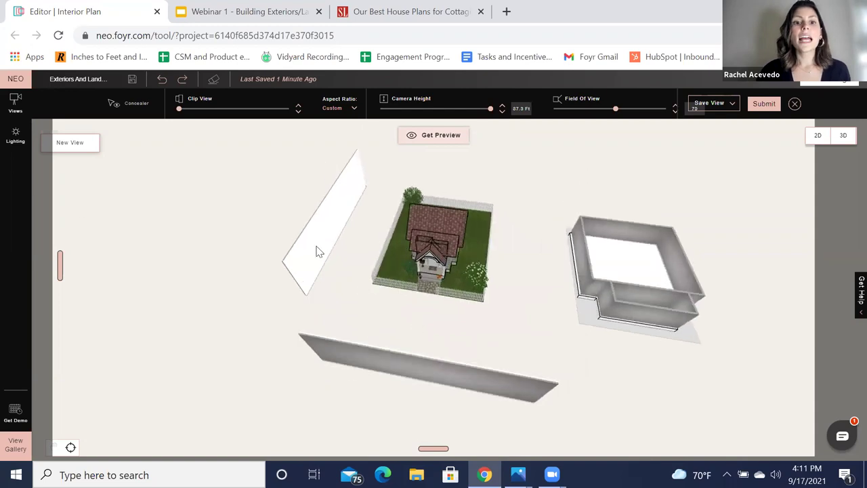
left_click_drag(441, 300, 454, 216)
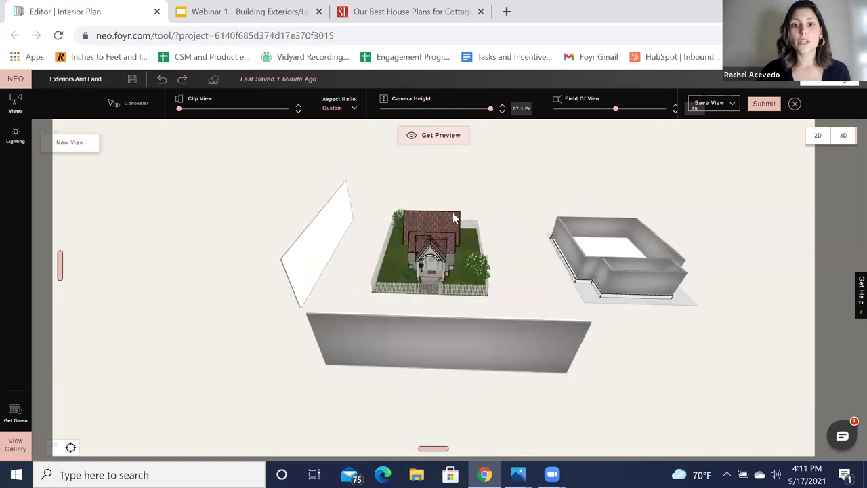
- Conceal the large freestanding wall beside the cottage lot, unhide it and close the Concealer
left_click(115, 103)
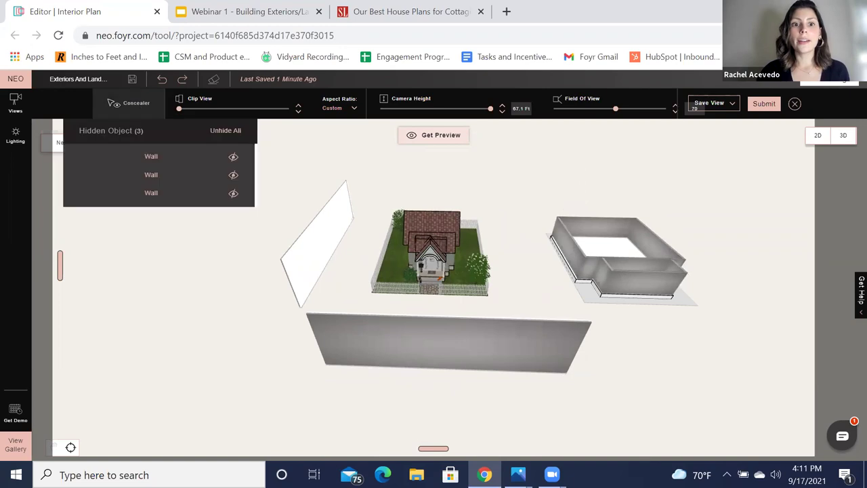
left_click(339, 253)
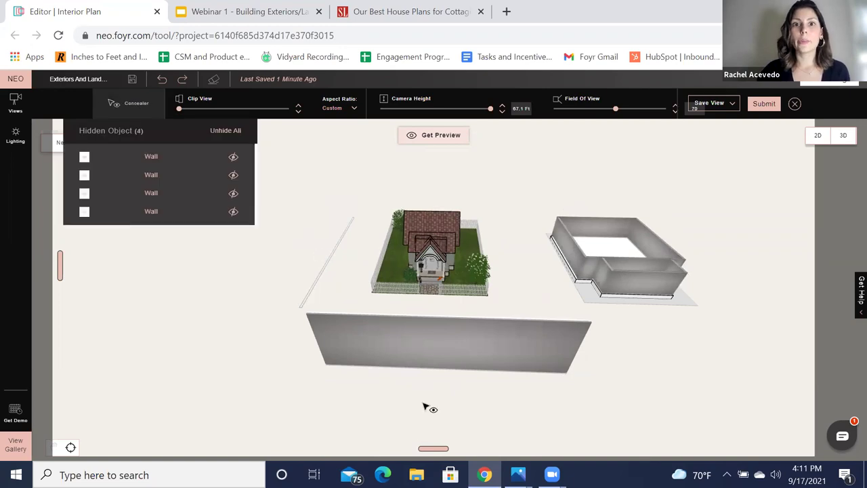
left_click(233, 211)
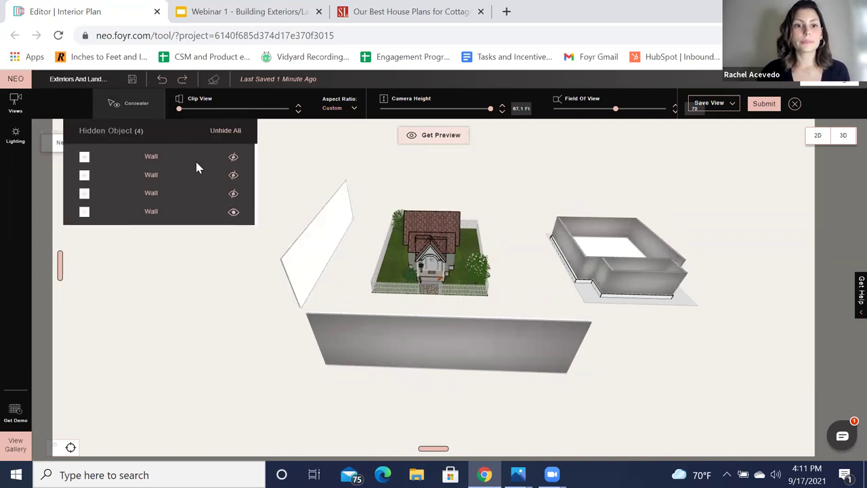
left_click(150, 105)
- Leave the camera view for 3D editing and search the textures for "light"
scroll(573, 348, "up", 2)
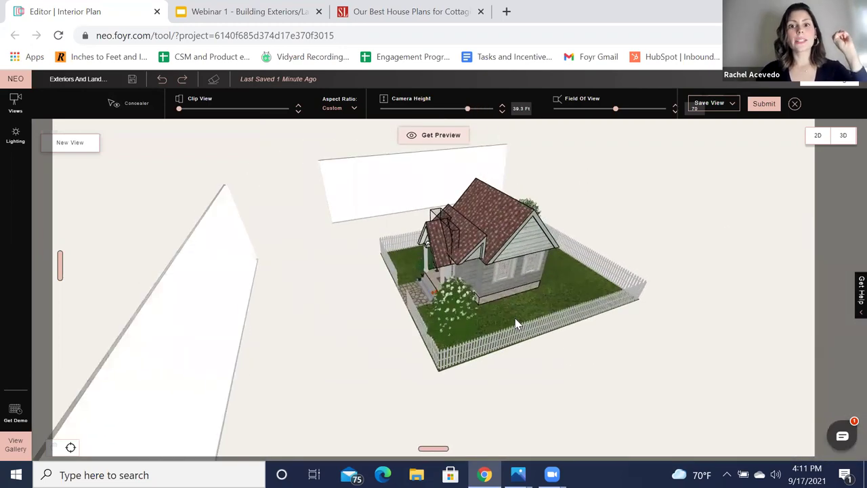
left_click_drag(352, 310, 218, 306)
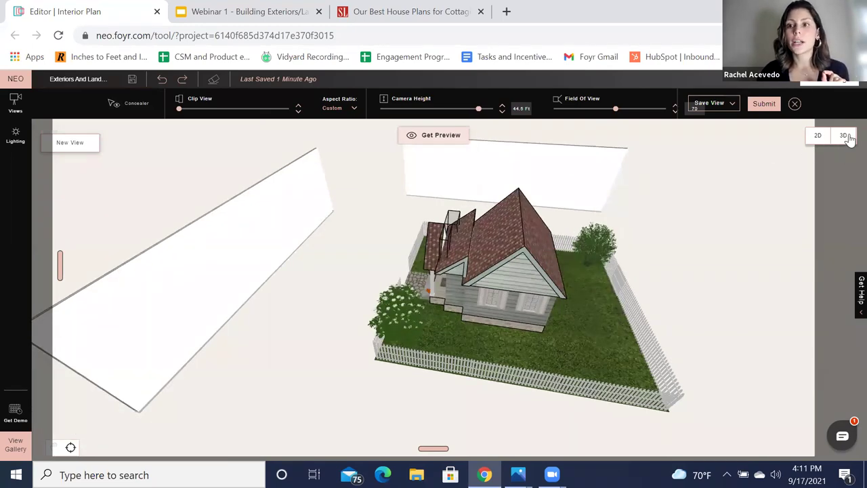
left_click(845, 136)
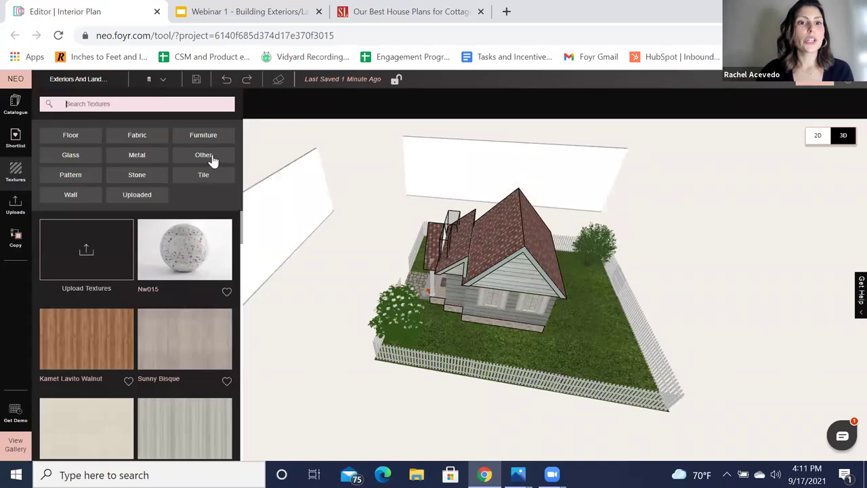
left_click(119, 104)
type("l")
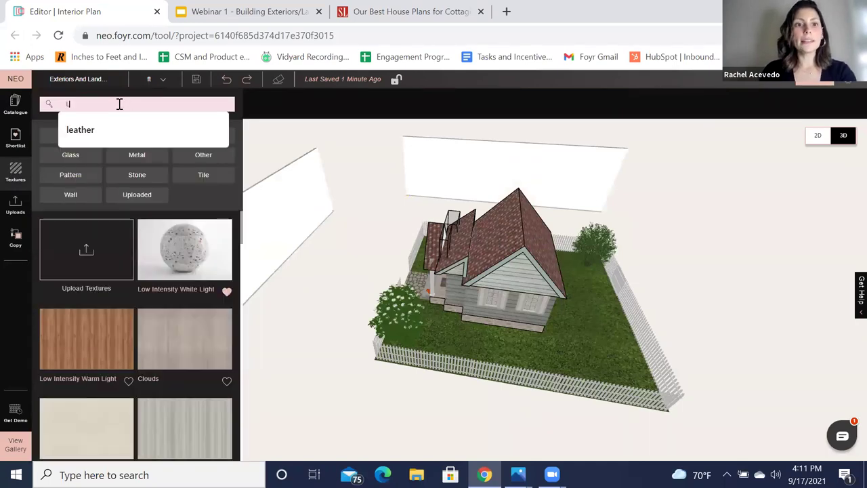
type("ight")
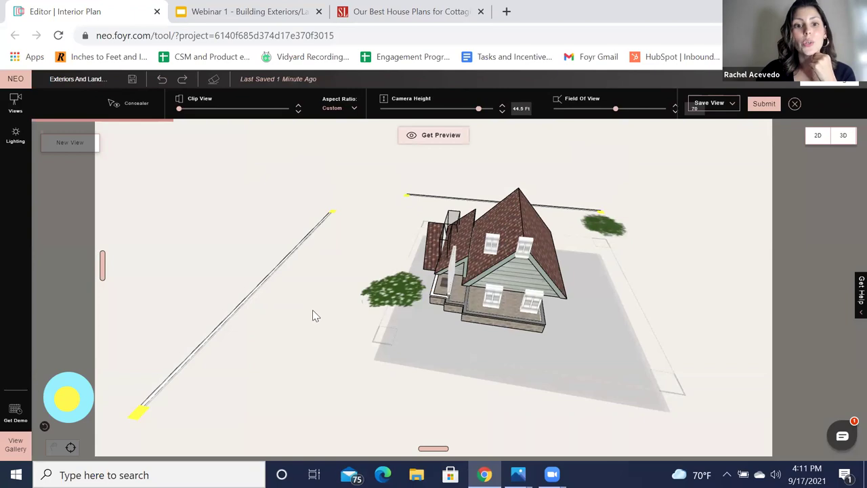
- Conceal the plain wall that covers the cottage's front porch
scroll(206, 292, "up", 2)
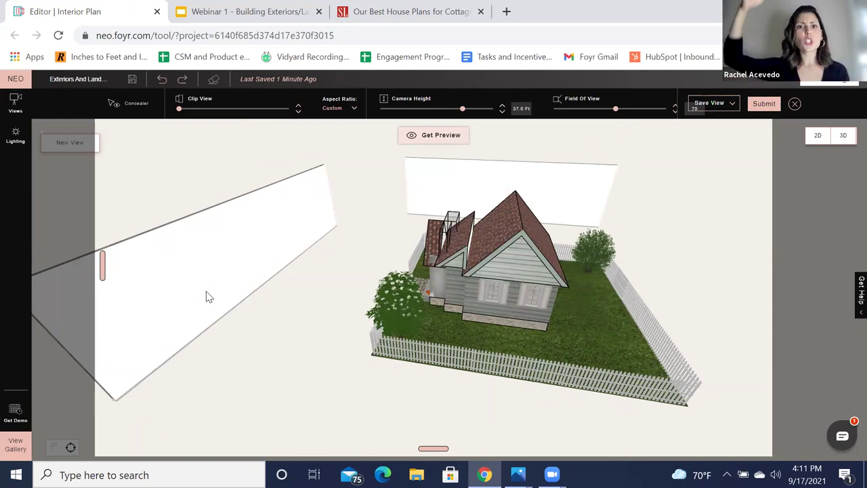
left_click_drag(248, 367, 457, 171)
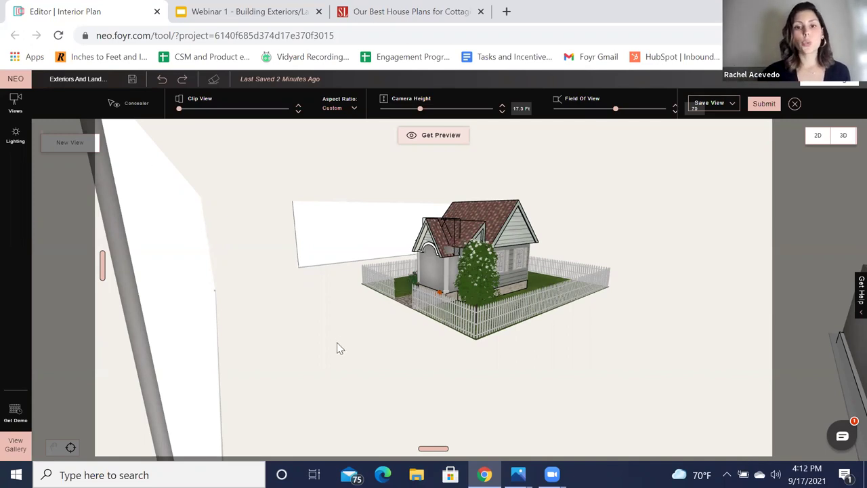
scroll(375, 346, "up", 3)
left_click_drag(375, 342, 412, 253)
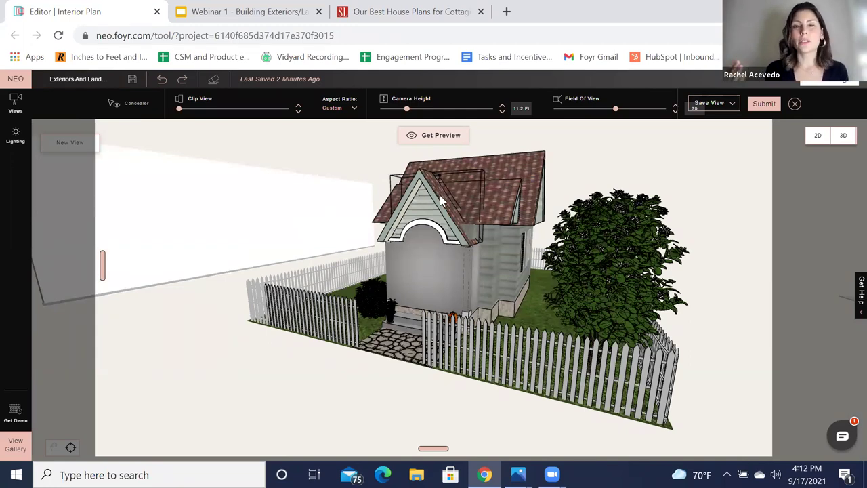
left_click(116, 103)
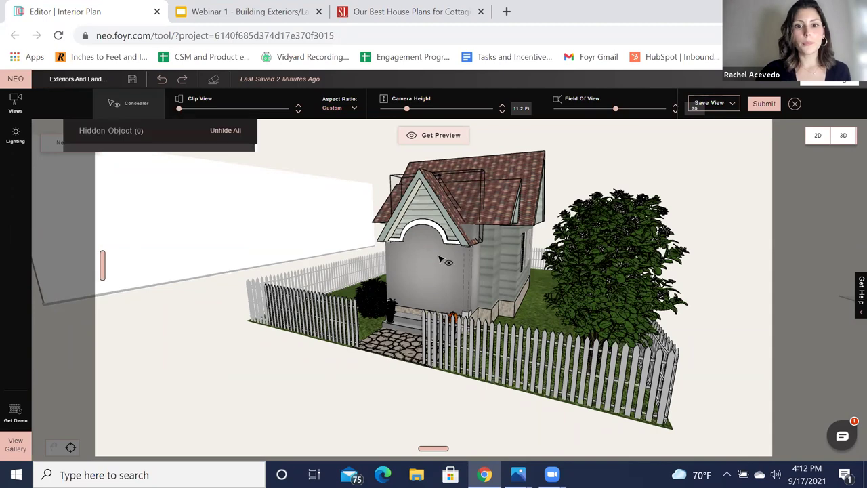
left_click(438, 270)
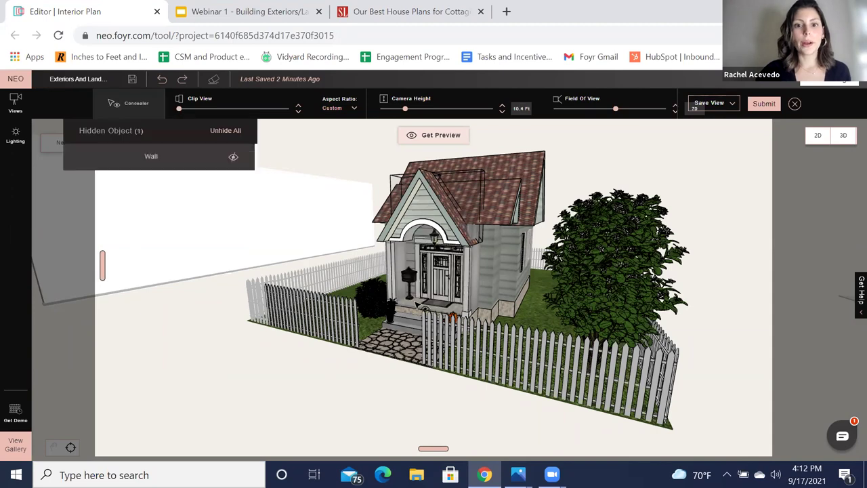
- Face the cottage front near eye level, set the field of view to 45 and widen the render frame
scroll(507, 305, "up", 3)
scroll(464, 286, "up", 1)
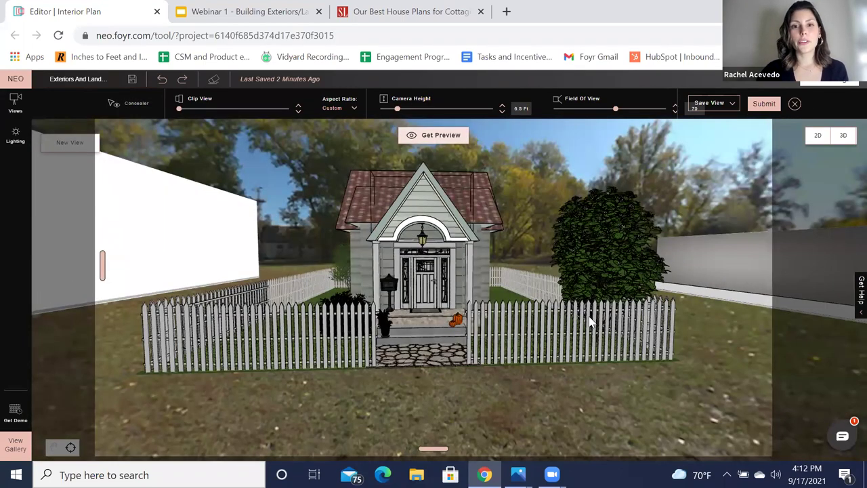
key("e")
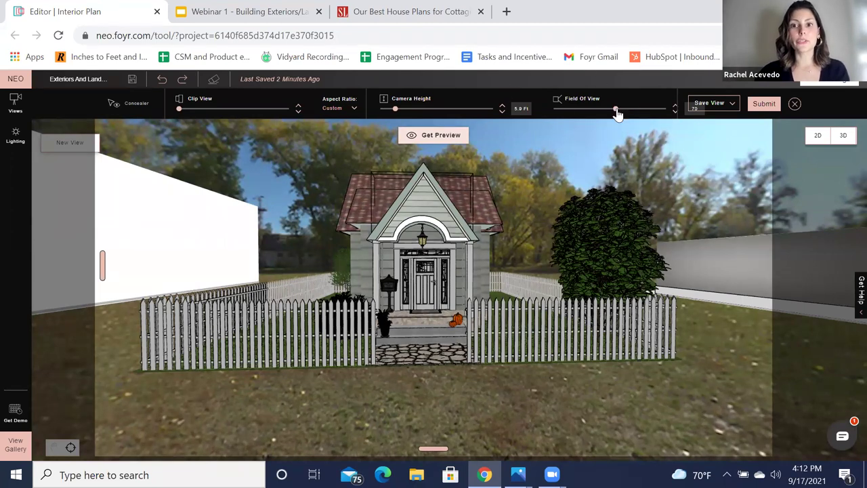
left_click_drag(617, 113, 521, 115)
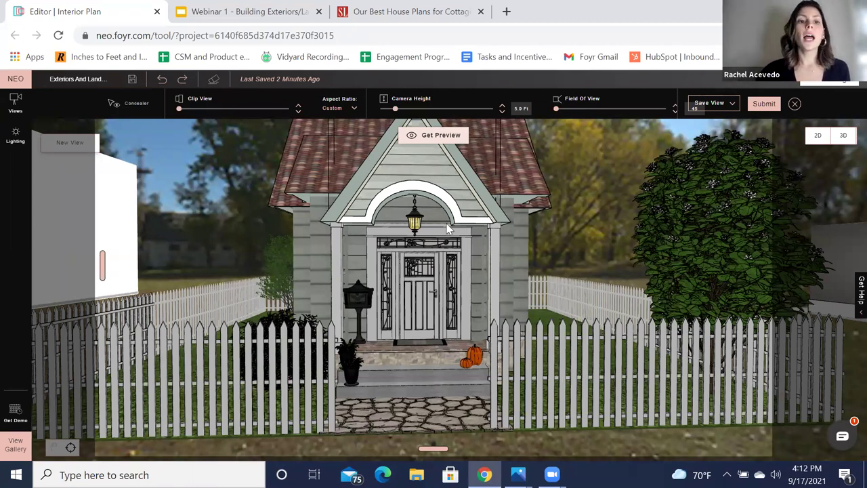
left_click_drag(103, 266, 6, 277)
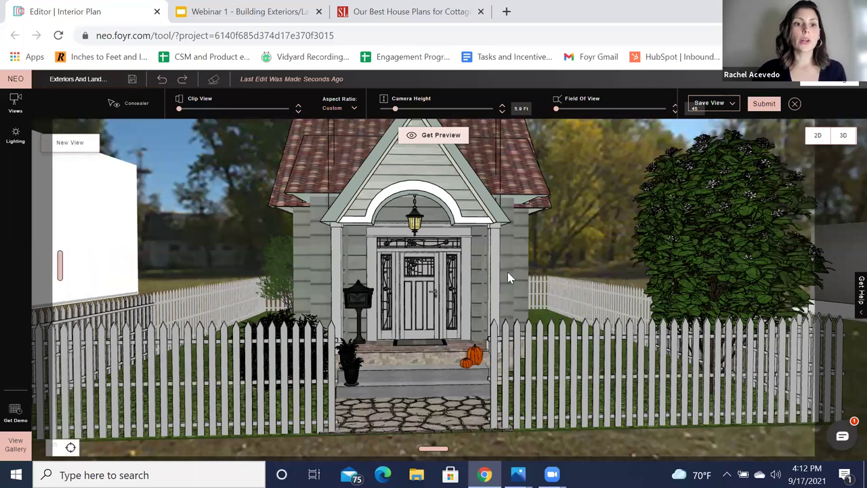
- Center the cottage and its picket fence in the view and shorten the render frame to a wide format ending just below the fence
scroll(555, 288, "down", 2)
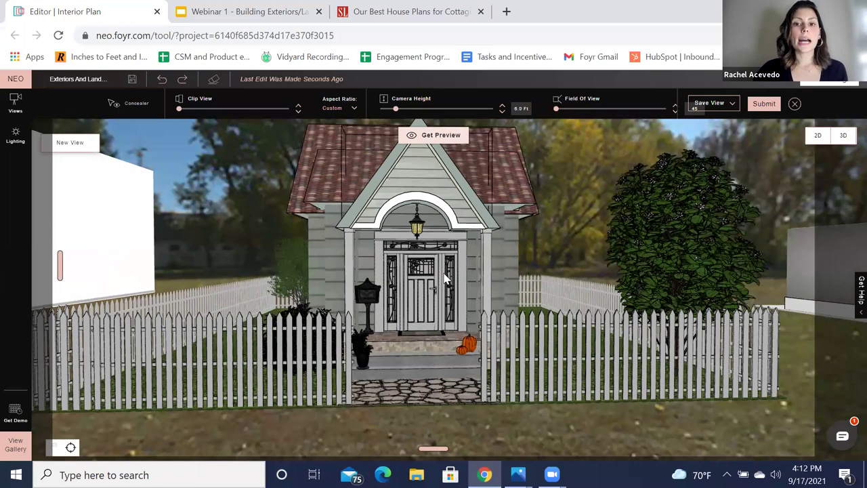
scroll(479, 308, "down", 2)
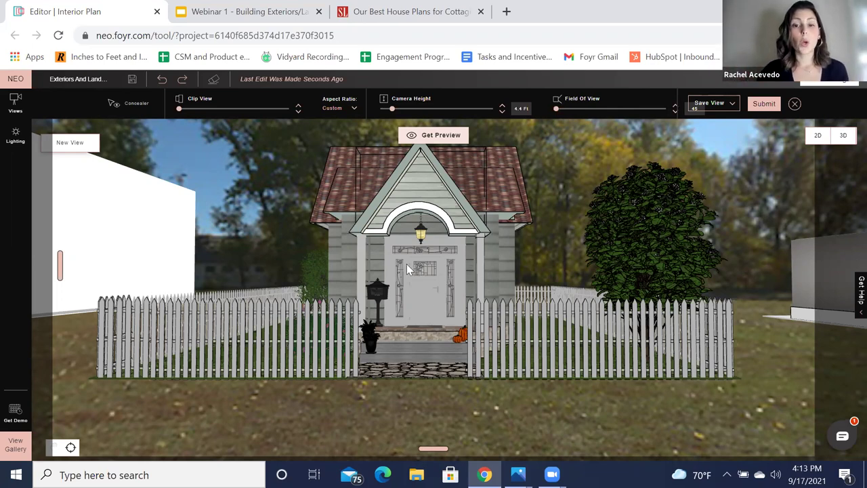
left_click_drag(406, 264, 409, 265)
scroll(479, 273, "up", 2)
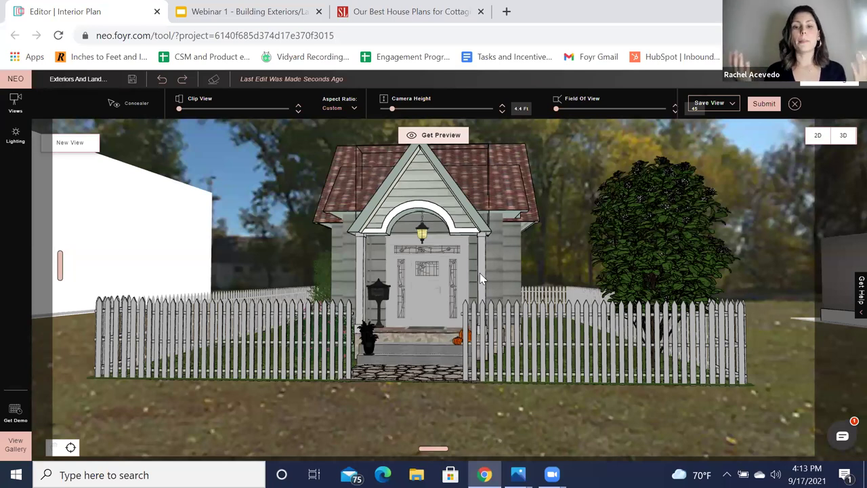
left_click_drag(262, 266, 257, 260)
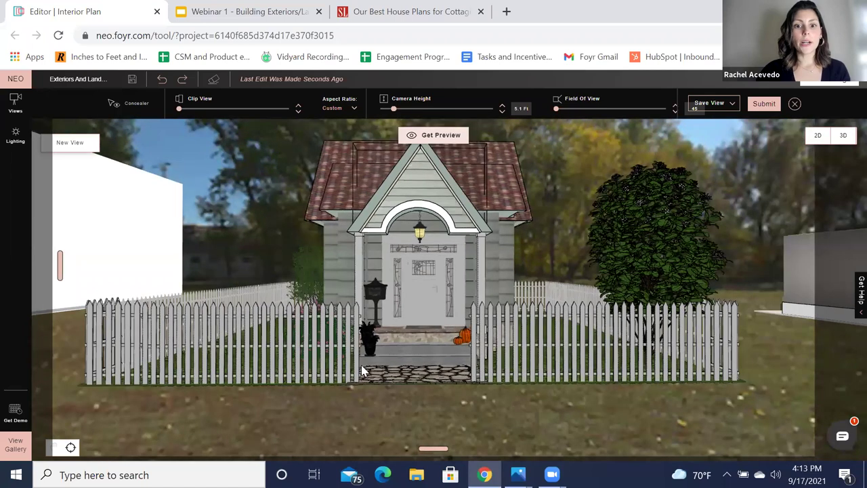
left_click_drag(434, 447, 431, 371)
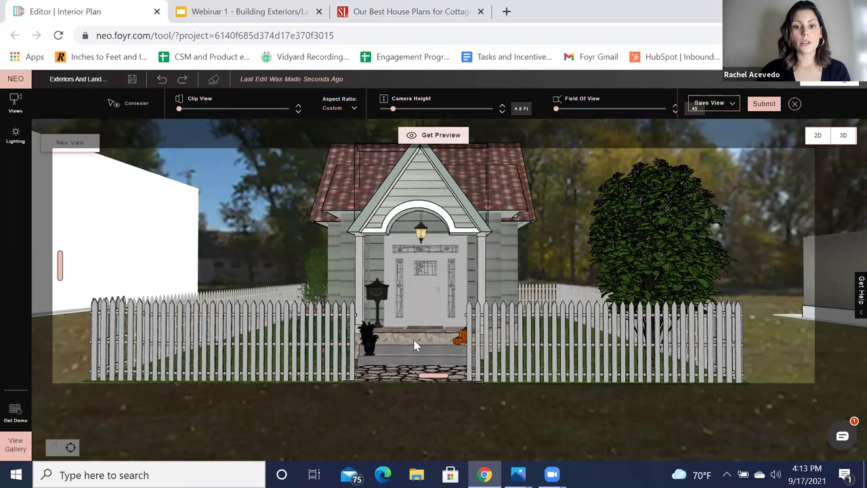
mouse_move(60, 270)
left_mouse_down()
mouse_move(96, 265)
mouse_move(60, 274)
left_mouse_up()
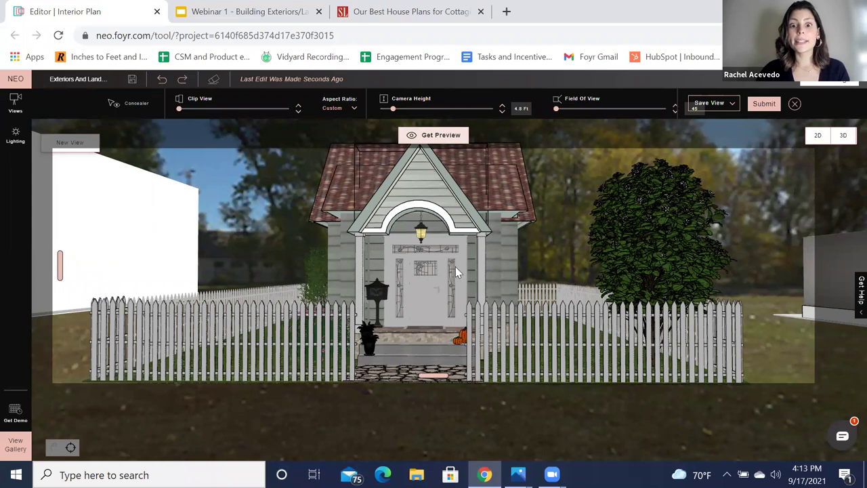
scroll(455, 248, "up", 3)
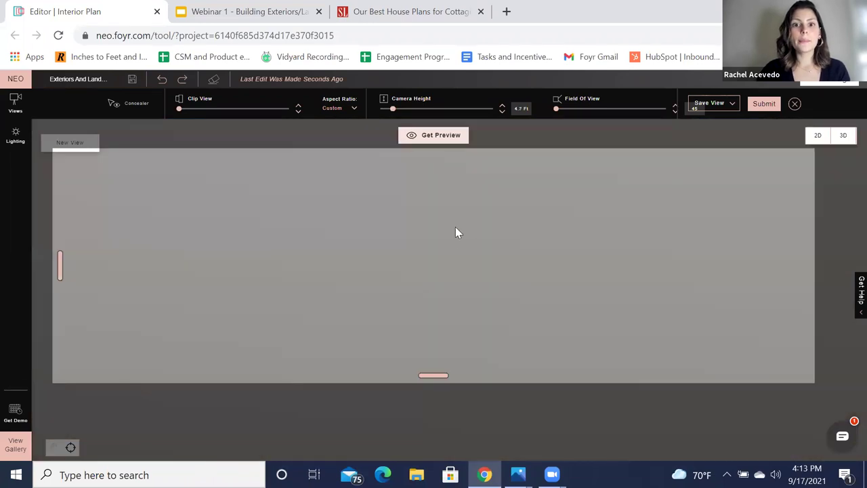
scroll(455, 233, "down", 3)
left_click_drag(434, 376, 434, 400)
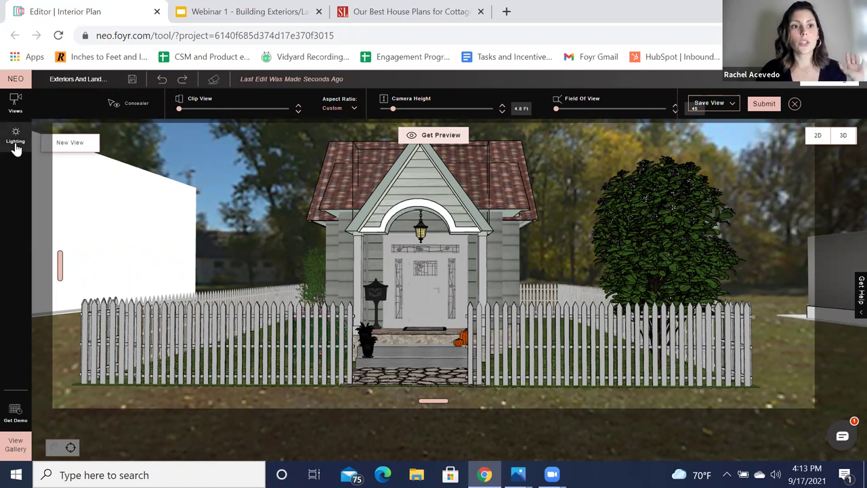
- Set the Sun lighting to off and close the lighting settings
left_click(15, 139)
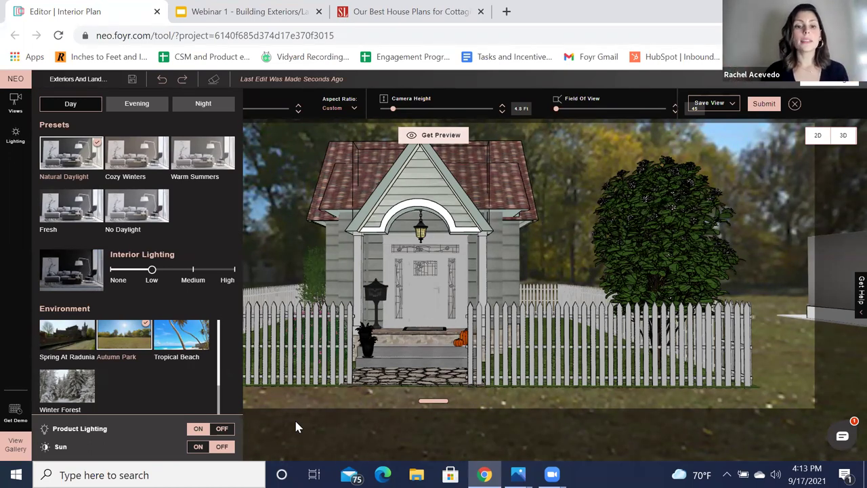
left_click(224, 449)
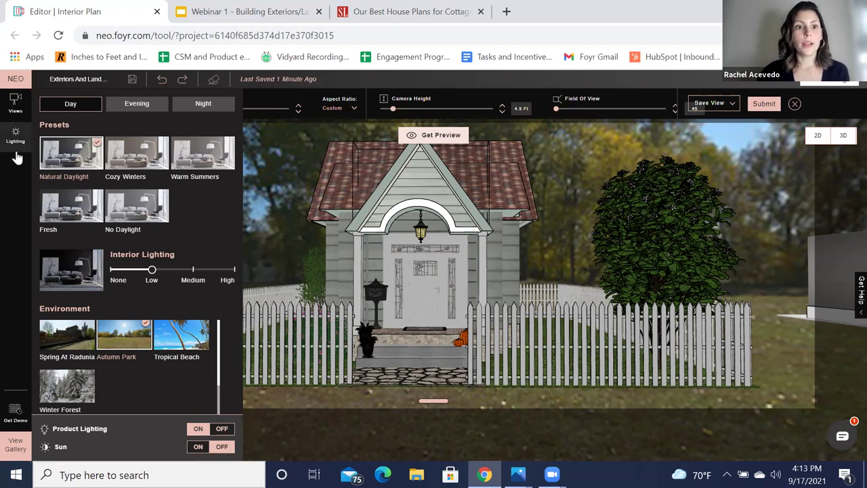
left_click(15, 139)
left_click(20, 447)
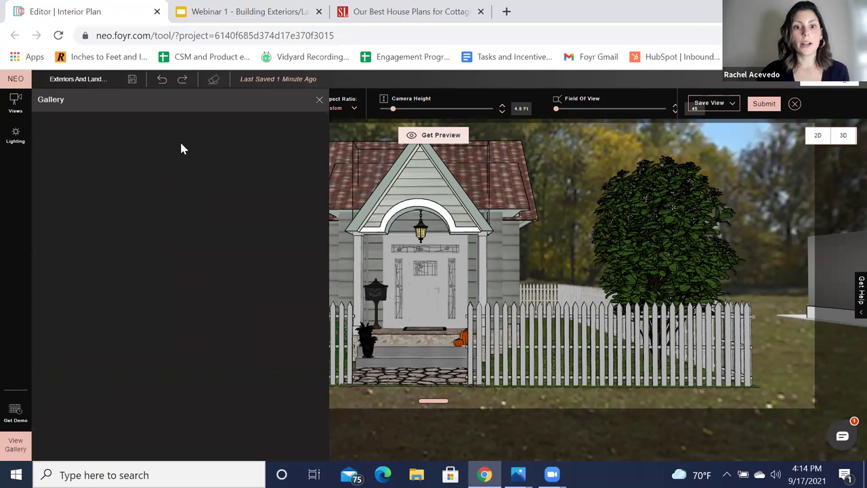
left_click(320, 101)
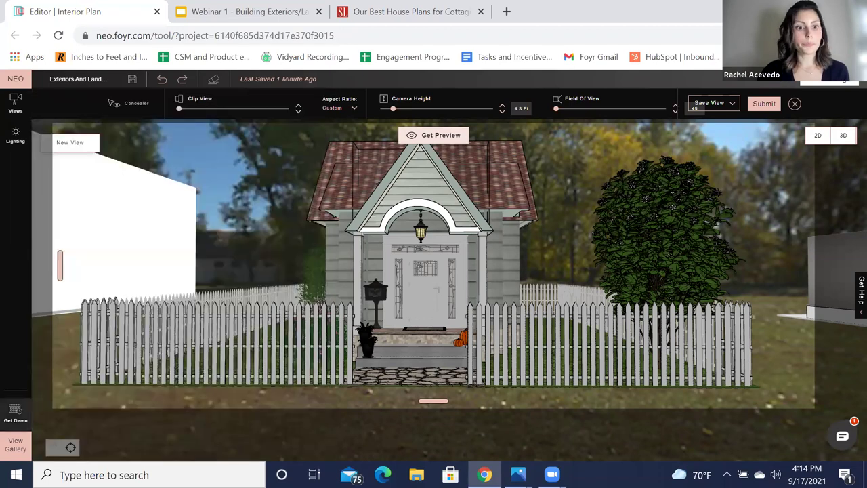
left_click(16, 474)
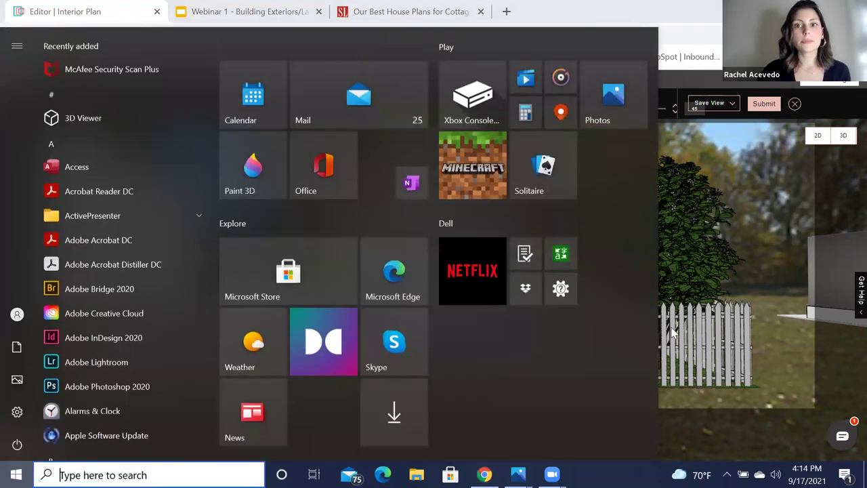
left_click(720, 354)
- Download the Exteriors And Landscapes_view_0 render from the gallery, open the image to examine it and minimize the photo viewer
left_click(15, 450)
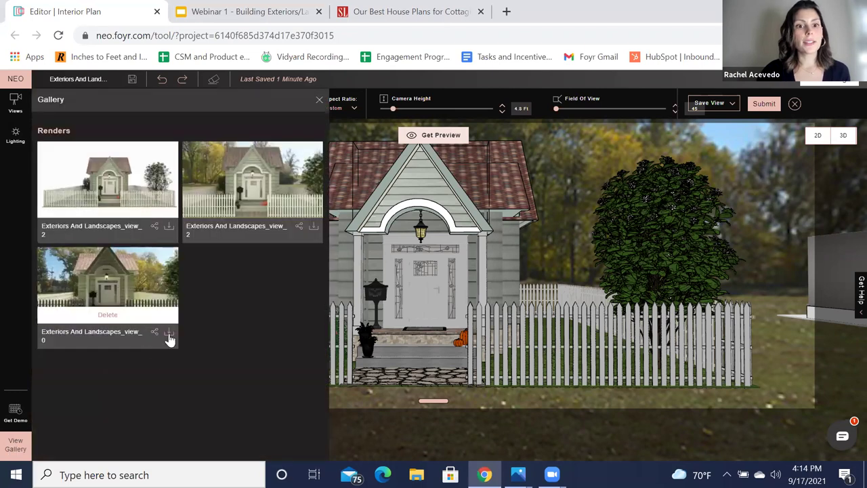
left_click(170, 338)
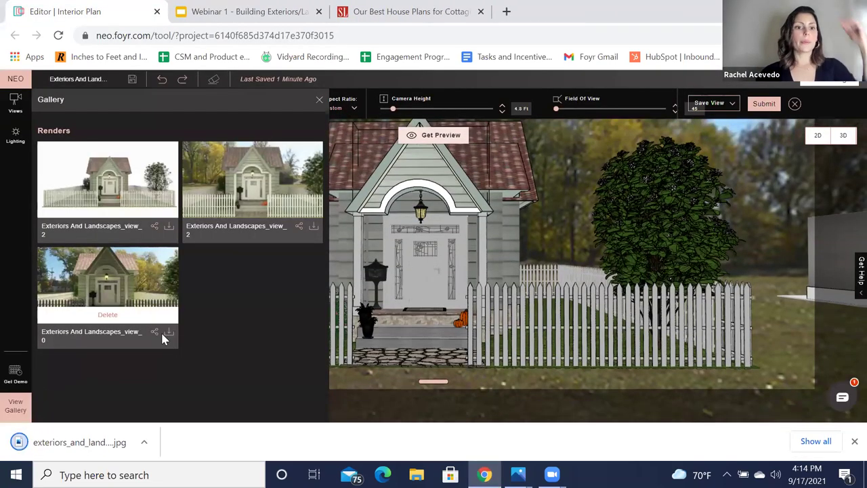
left_click(80, 444)
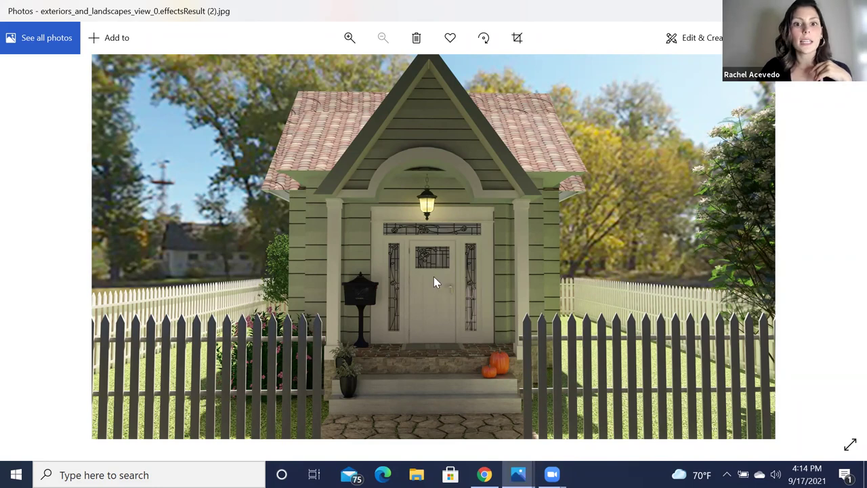
left_click(518, 474)
- Turn the Sun lighting on for the cottage view
left_click(15, 137)
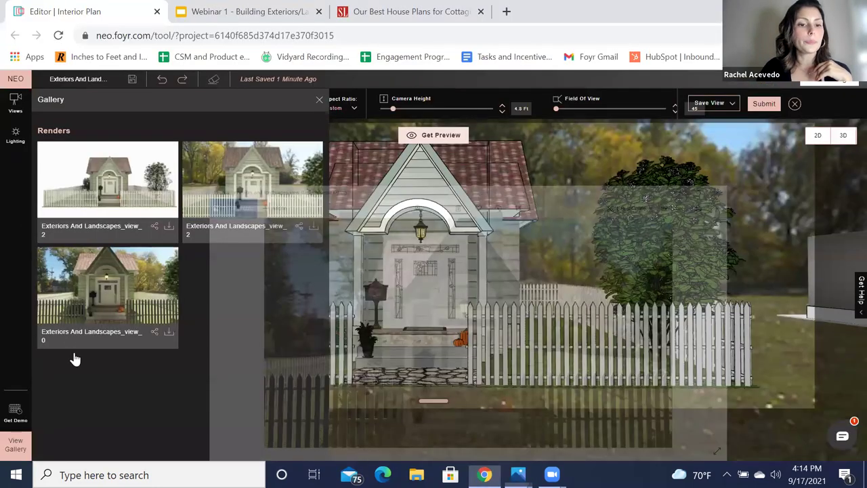
left_click(198, 447)
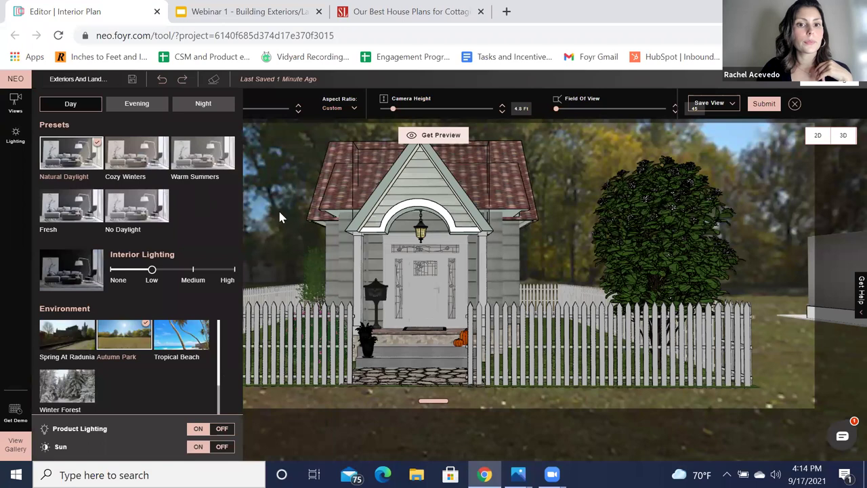
left_click(68, 403)
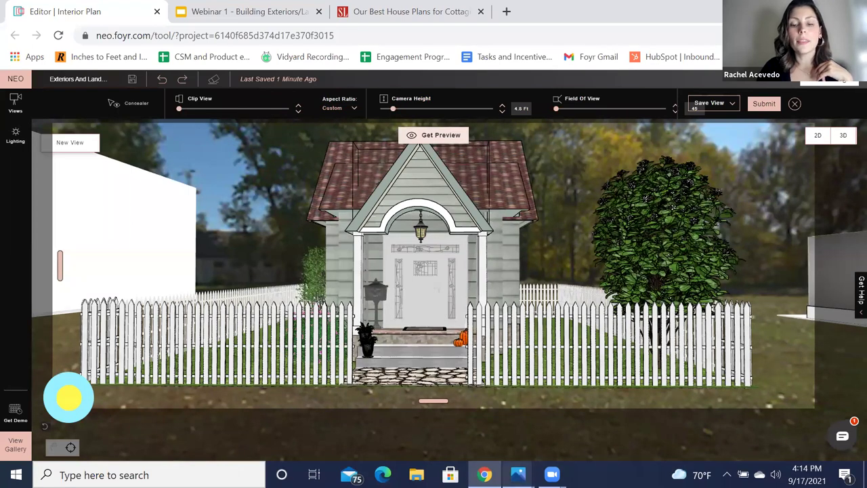
- Examine the render Cottage with Artificial Light.jpg in Photos and return to the Foyr Neo editor
mouse_move(517, 474)
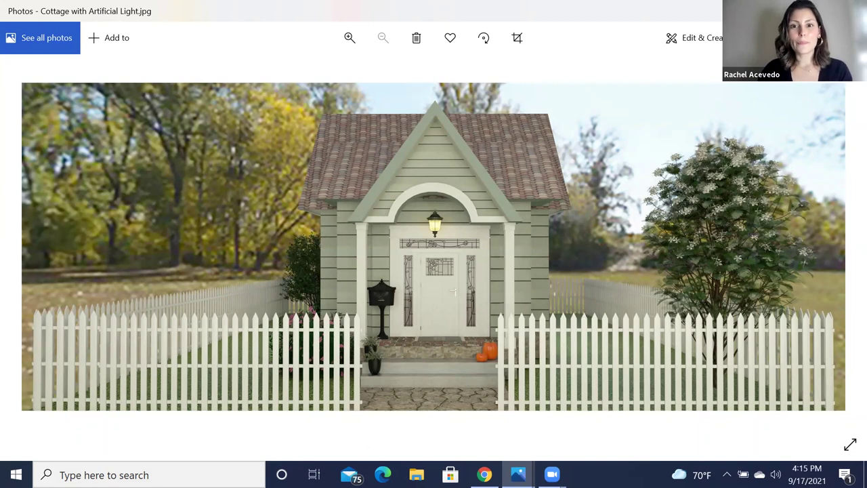
key("super+Down")
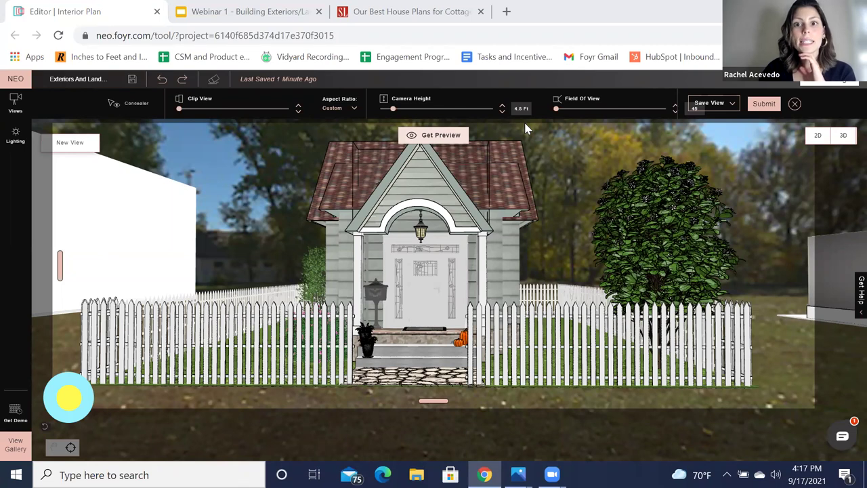
- Leave the camera view setup and return to the 3D model, showing the fenced cottage and the neighbouring grey building
left_click(843, 135)
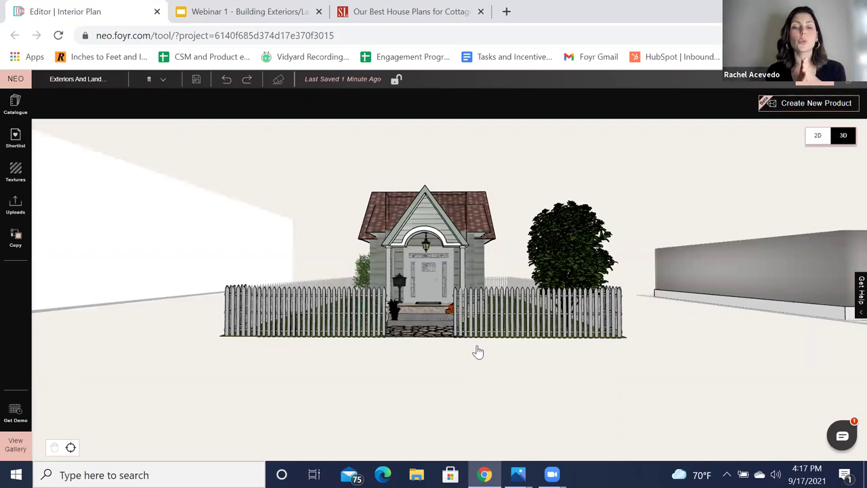
scroll(657, 325, "down", 2)
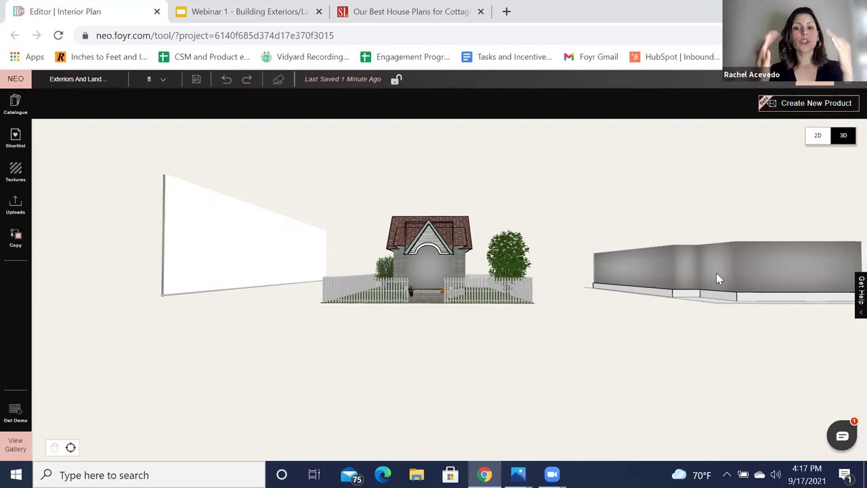
scroll(354, 210, "up", 5)
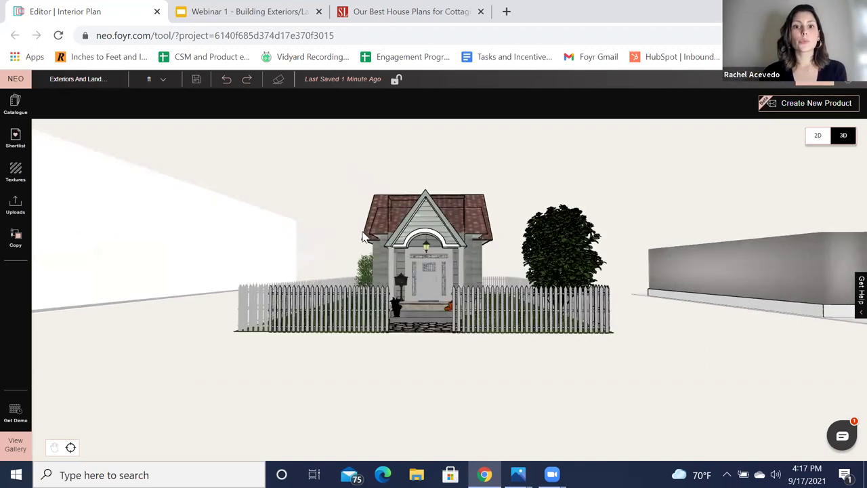
left_click_drag(309, 209, 607, 248)
left_click_drag(668, 193, 659, 217)
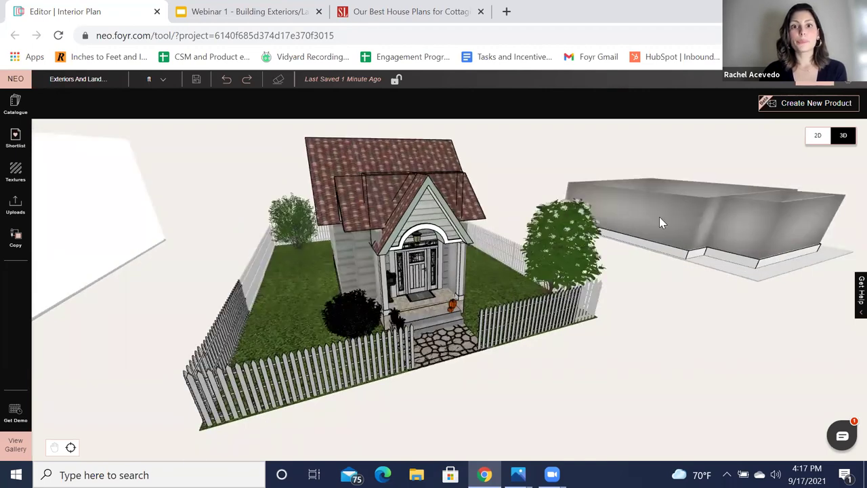
- Select a wall of the neighbouring grey building and search the catalogue for Ceiling Design
left_click(710, 201)
left_click(691, 183)
left_click_drag(691, 145, 728, 183)
scroll(482, 253, "up", 5)
left_click_drag(480, 258, 400, 280)
left_click(16, 105)
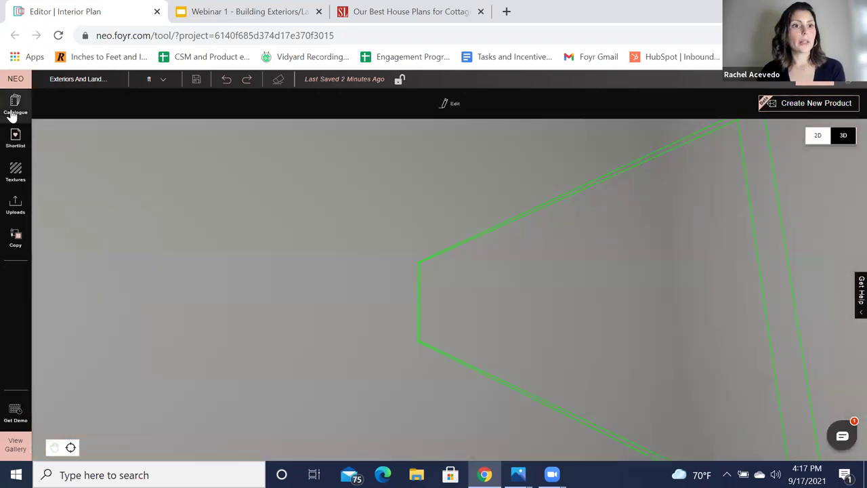
triple_click(101, 105)
key("BackSpace")
type("Ceiling Design")
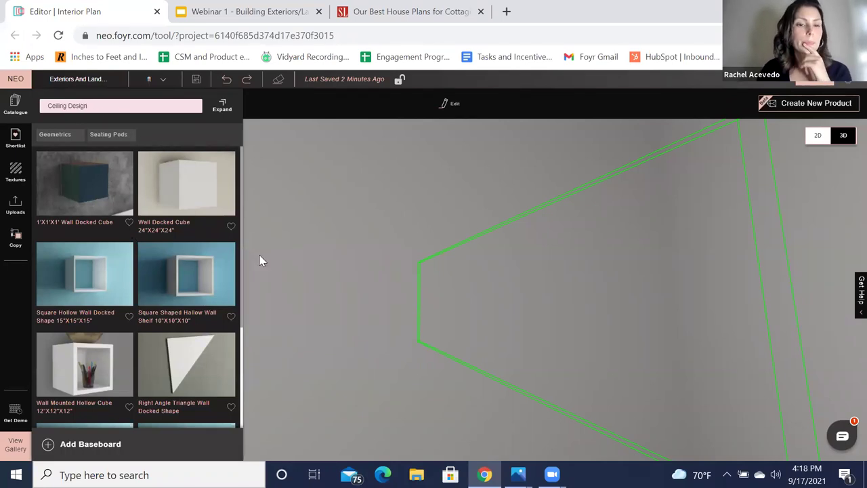
- Find the White Wooden Truss Roof among the ceiling designs and place it in the grey building's room
scroll(380, 265, "down", 5)
scroll(139, 311, "down", 1)
scroll(183, 284, "up", 2)
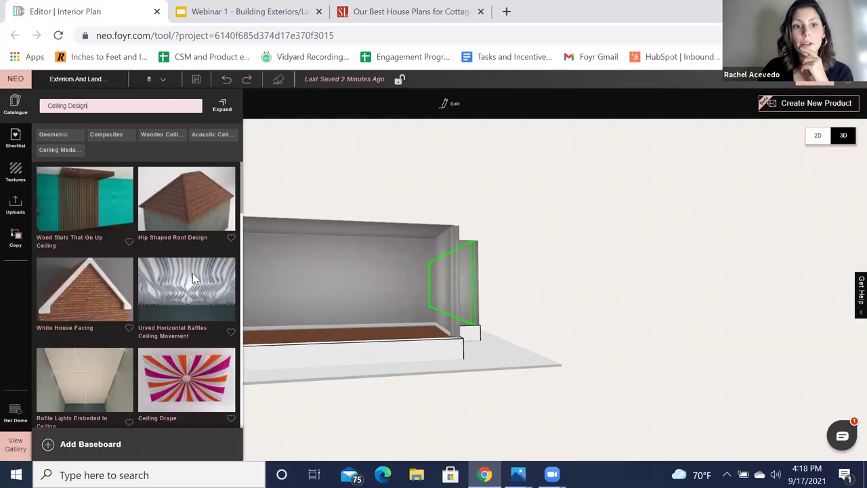
scroll(193, 281, "down", 2)
scroll(204, 295, "up", 2)
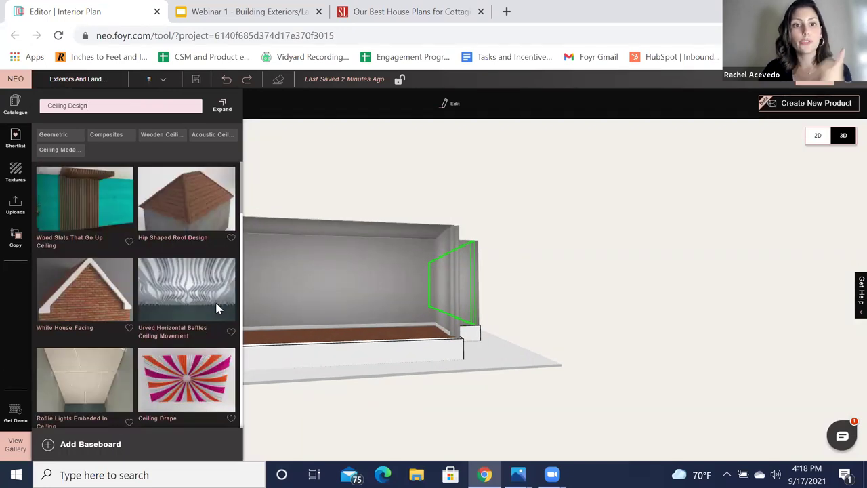
scroll(169, 302, "down", 2)
scroll(166, 294, "up", 2)
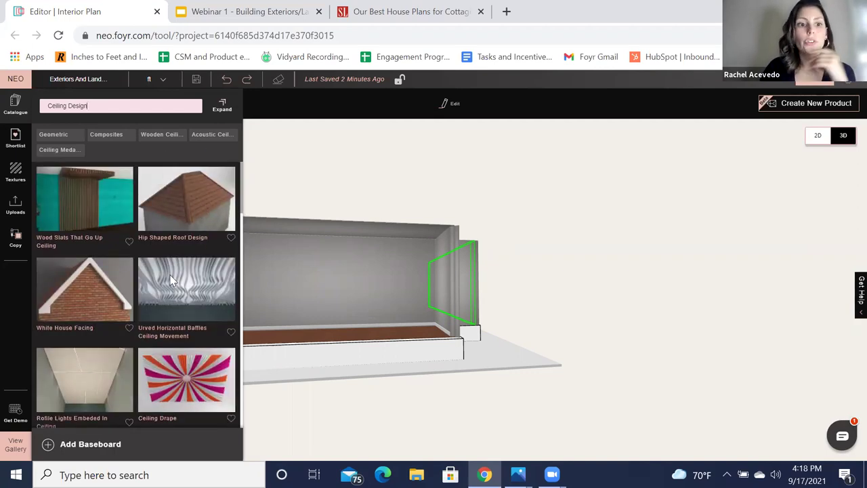
scroll(169, 274, "down", 5)
scroll(182, 312, "down", 8)
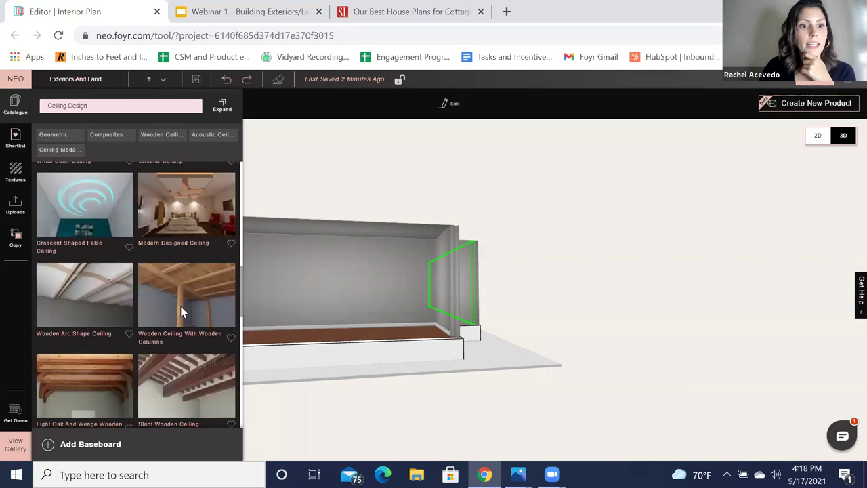
scroll(182, 312, "down", 5)
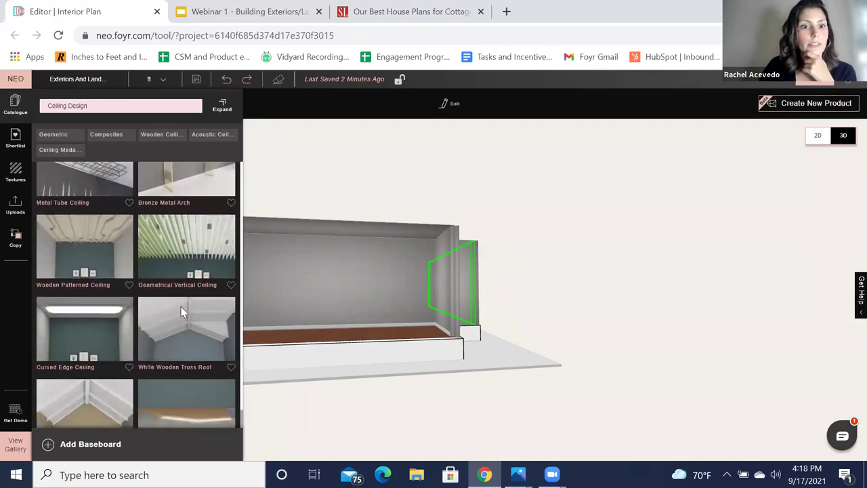
left_click_drag(172, 366, 292, 278)
left_click_drag(312, 237, 315, 233)
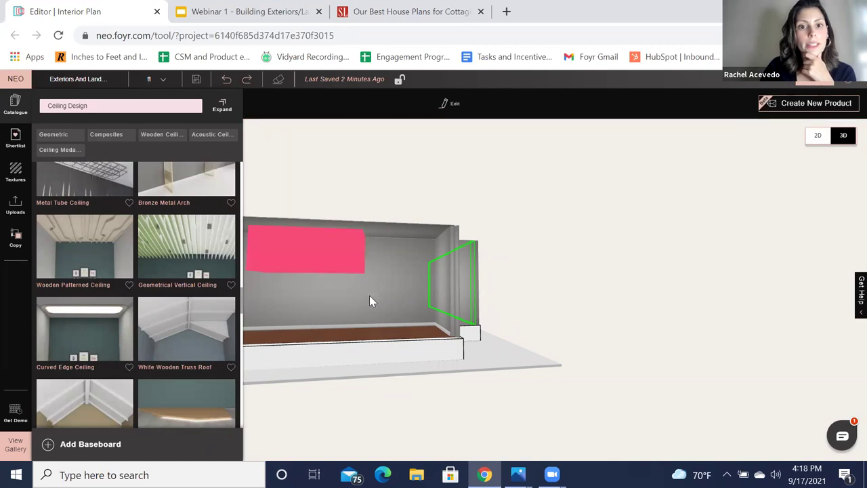
- Select the placed wooden truss roof and examine from several angles how it sits beneath the grey building's ceiling
left_click_drag(485, 281, 474, 282)
scroll(361, 283, "down", 3)
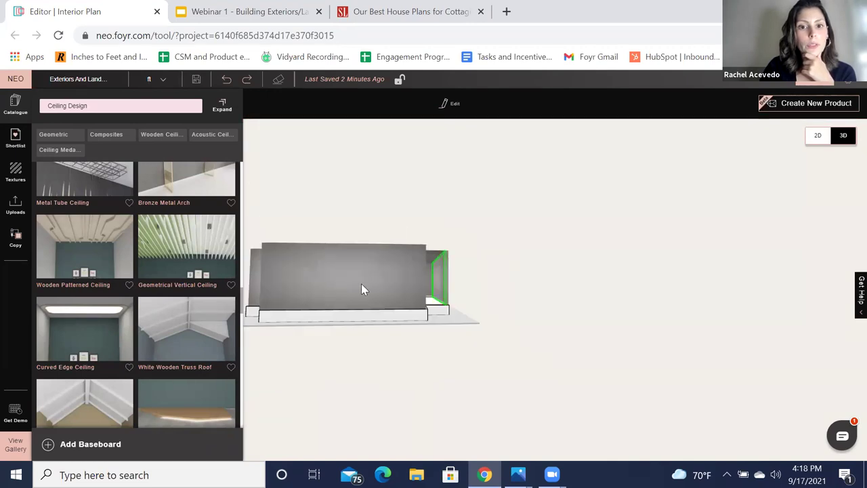
left_click_drag(361, 283, 445, 304)
scroll(521, 288, "up", 3)
left_click_drag(521, 288, 444, 261)
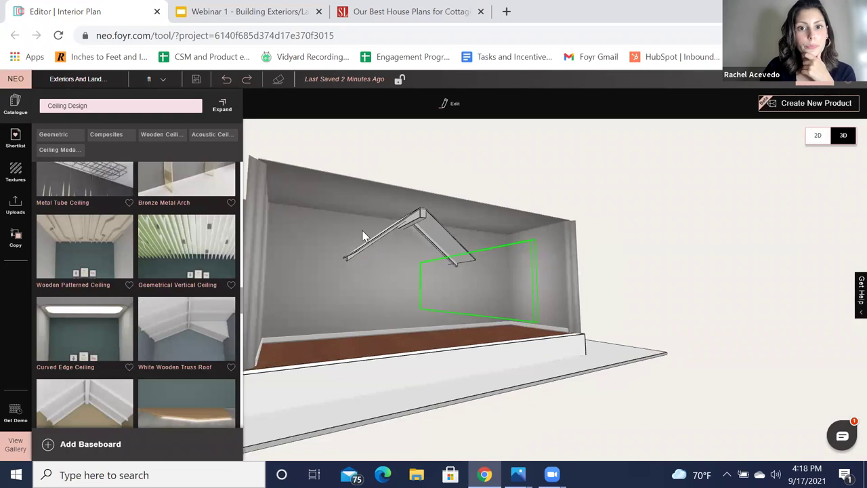
left_click(408, 231)
left_click_drag(439, 203, 447, 198)
left_click_drag(305, 186, 248, 197)
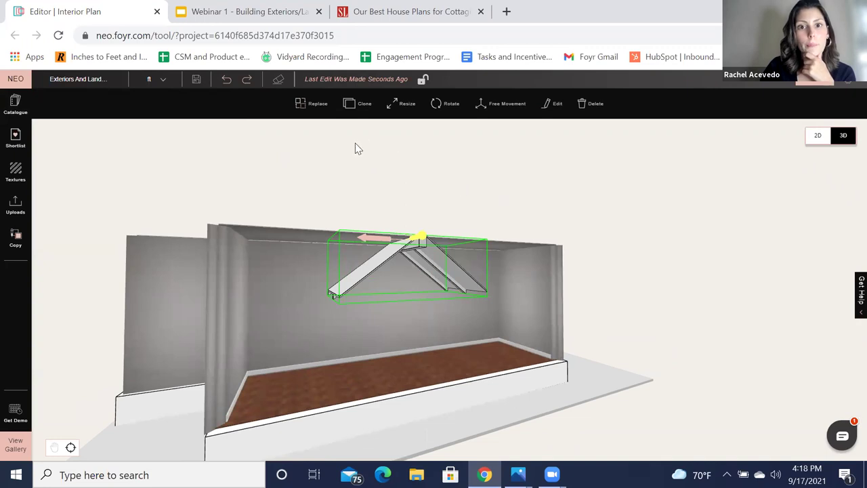
scroll(523, 279, "down", 3)
left_click_drag(551, 310, 464, 329)
scroll(508, 350, "up", 6)
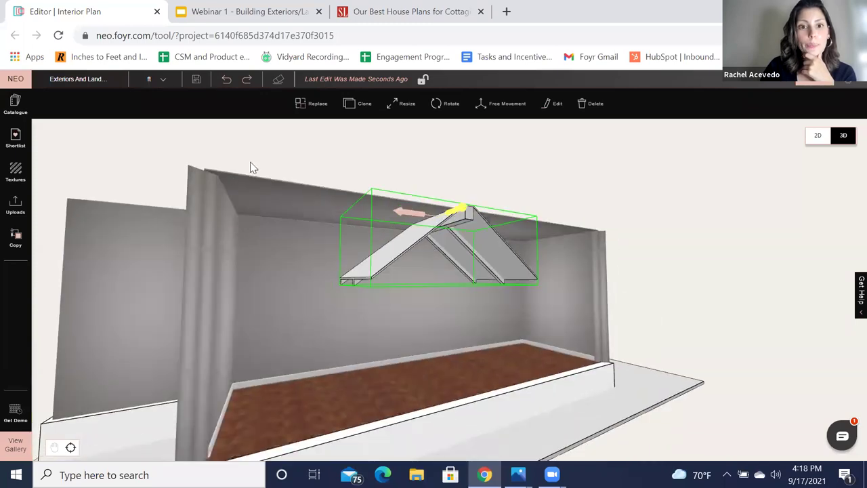
left_click_drag(251, 169, 257, 153)
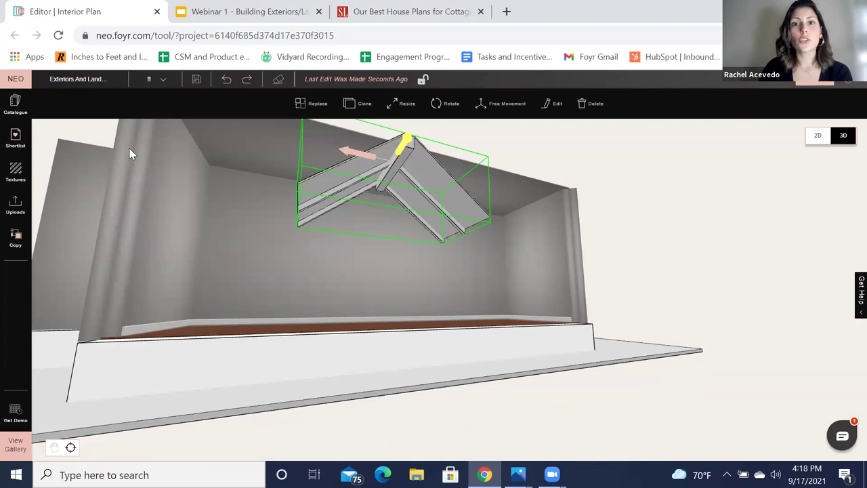
left_click_drag(233, 172, 214, 180)
scroll(200, 263, "down", 8)
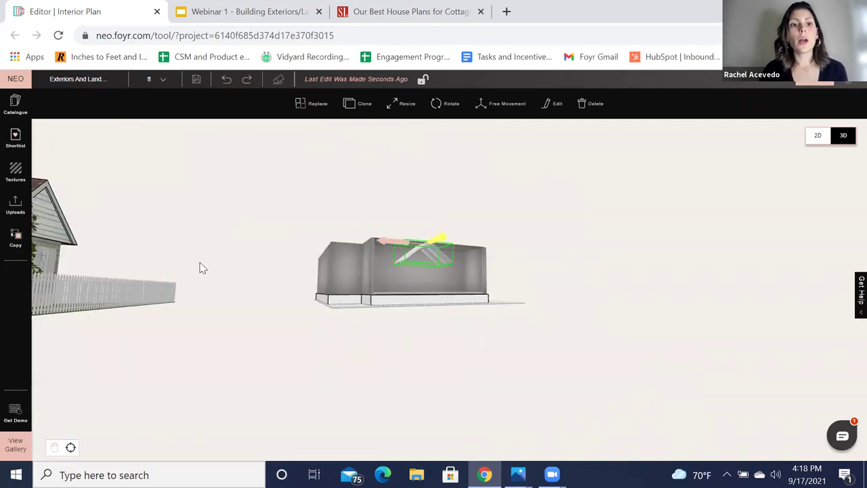
- Open the cottage's main tiled roof for modification, inspect its faces and gables, and close the modelling view
left_click_drag(277, 263, 231, 264)
left_click(232, 269)
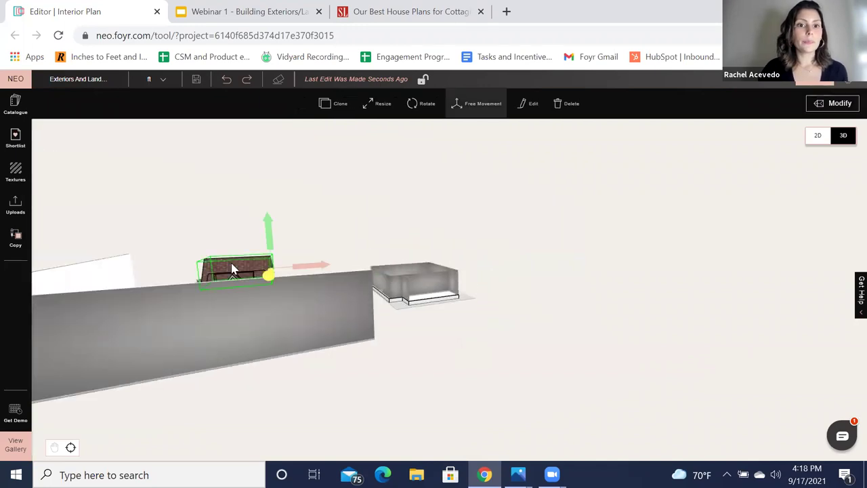
scroll(364, 349, "up", 5)
scroll(277, 326, "up", 8)
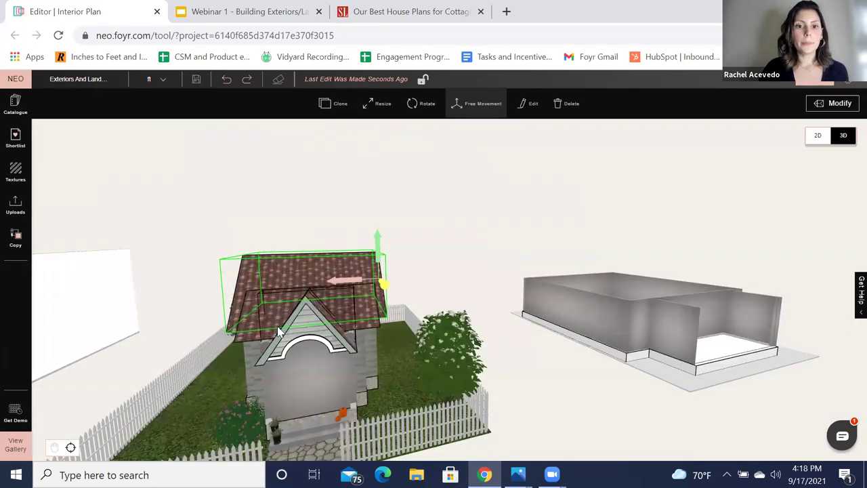
scroll(174, 281, "down", 6)
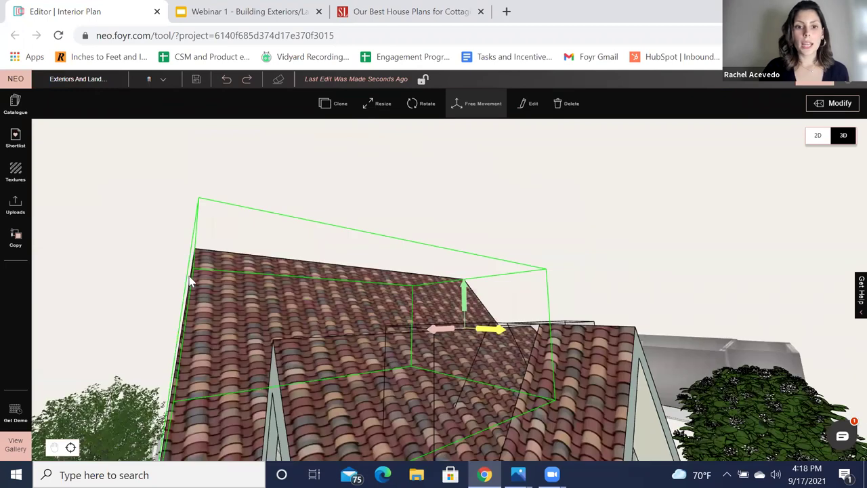
scroll(624, 217, "down", 2)
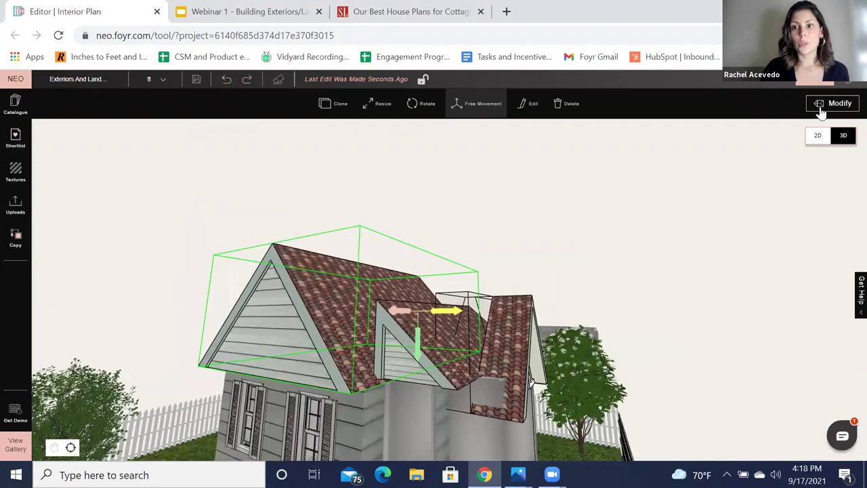
left_click(818, 108)
left_click_drag(501, 334, 596, 256)
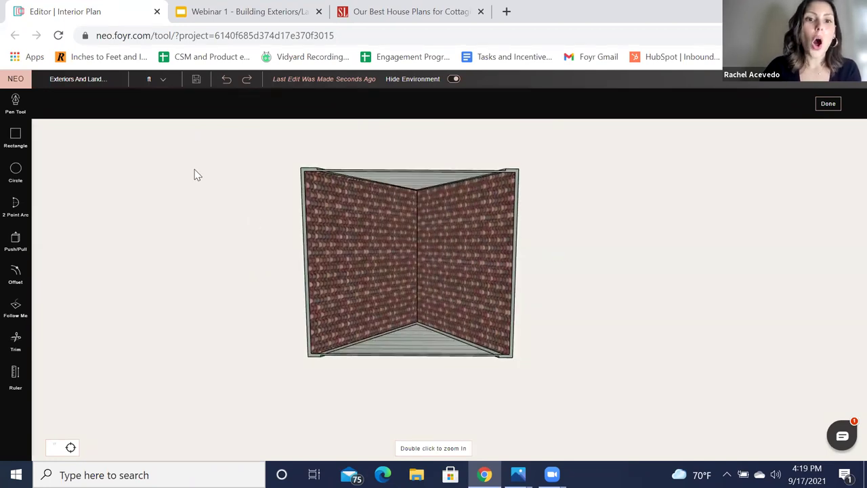
scroll(388, 274, "down", 3)
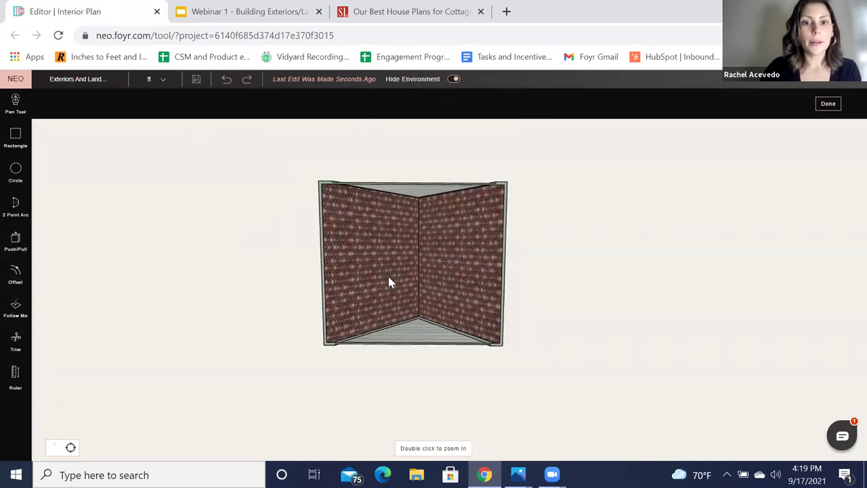
scroll(374, 275, "up", 4)
left_click(828, 103)
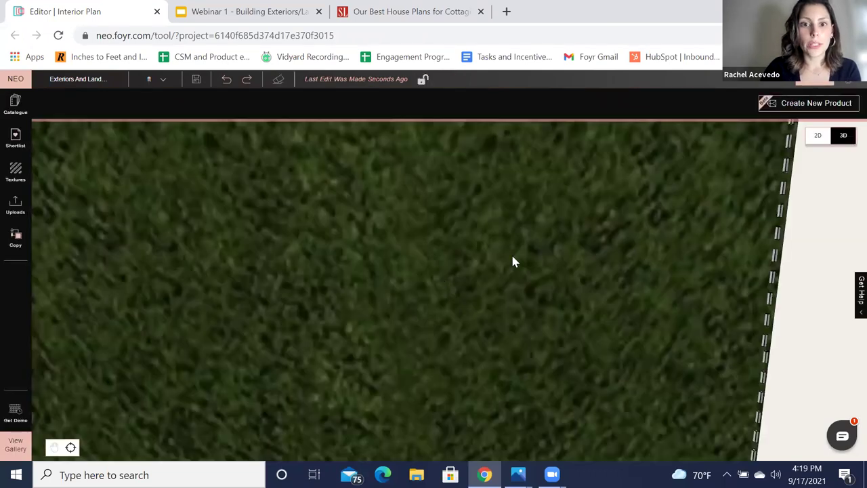
- Open the cottage's smaller front roof section for modification and expose its flat underside
scroll(511, 252, "down", 5)
mouse_move(543, 397)
left_mouse_down()
mouse_move(582, 421)
mouse_move(393, 289)
left_mouse_up()
left_click(393, 289)
scroll(547, 226, "up", 5)
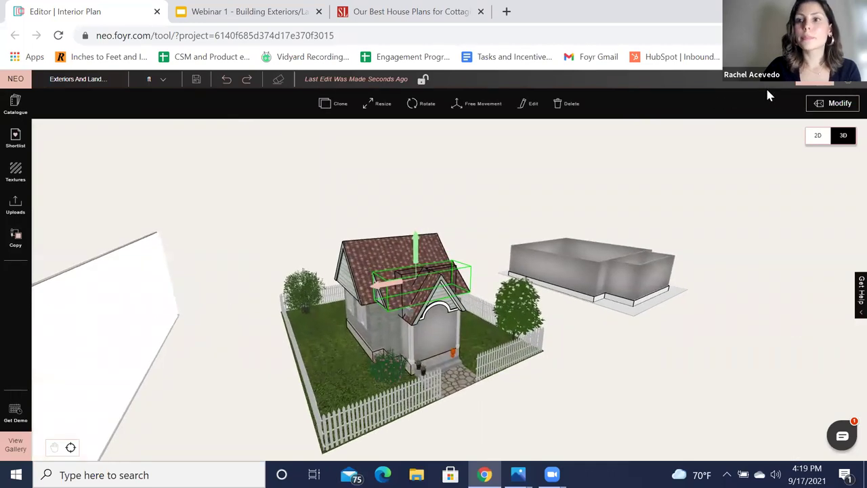
left_click_drag(555, 317, 507, 287)
double_click(461, 314)
left_click_drag(461, 313, 575, 294)
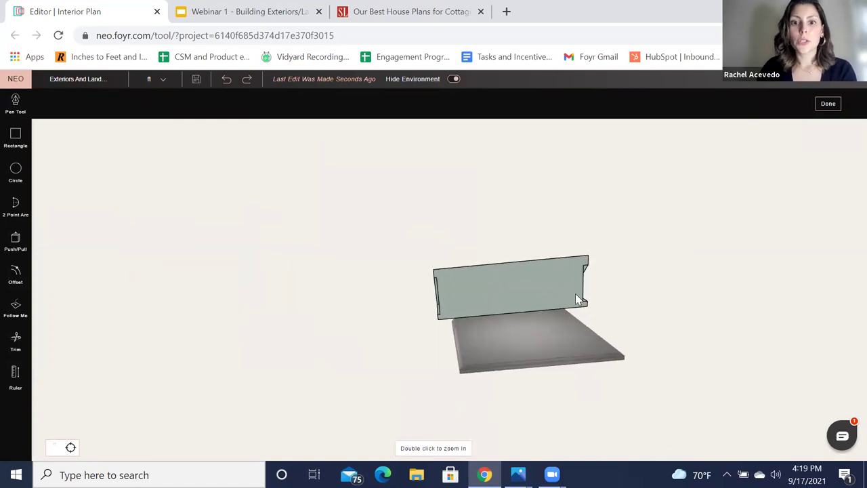
- Offset the outline of the roof section's underside inward by about 1'1"
left_click(15, 278)
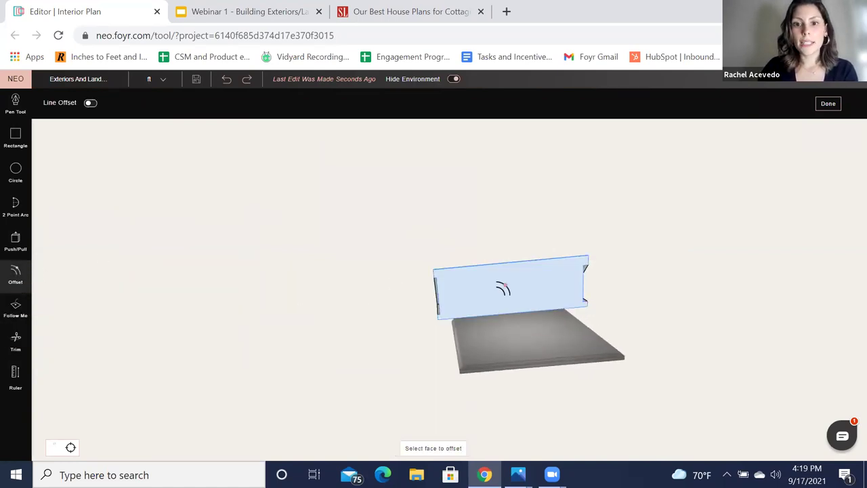
left_click(504, 287)
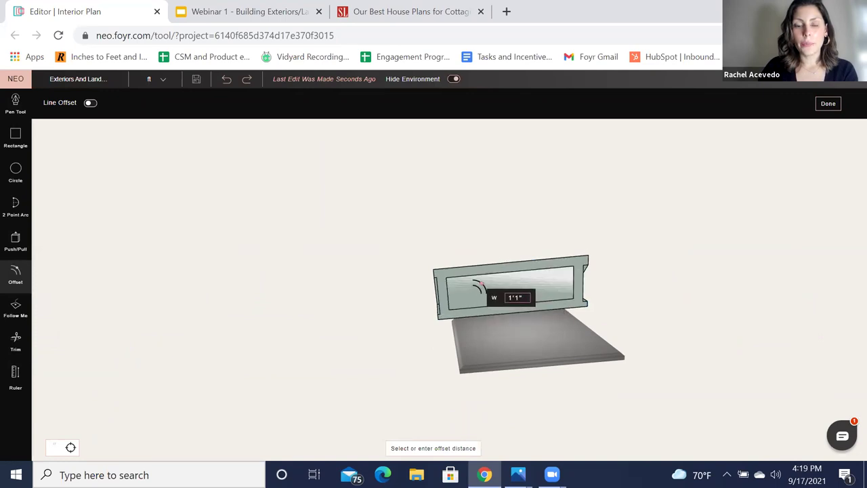
left_click(482, 284)
left_click_drag(633, 324, 611, 348)
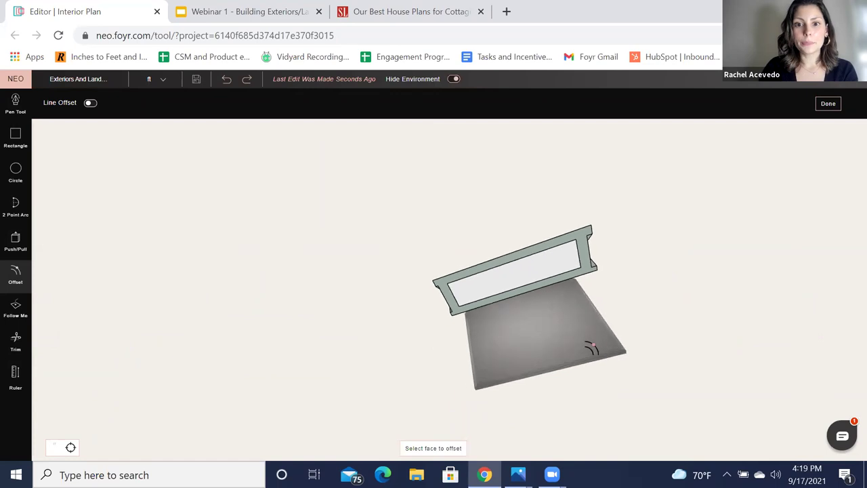
- Recess the inner face of the roof section's underside with Push/Pull, finish modifying it and examine the cottage from its side
left_click(16, 243)
middle_click_drag(285, 325, 395, 364)
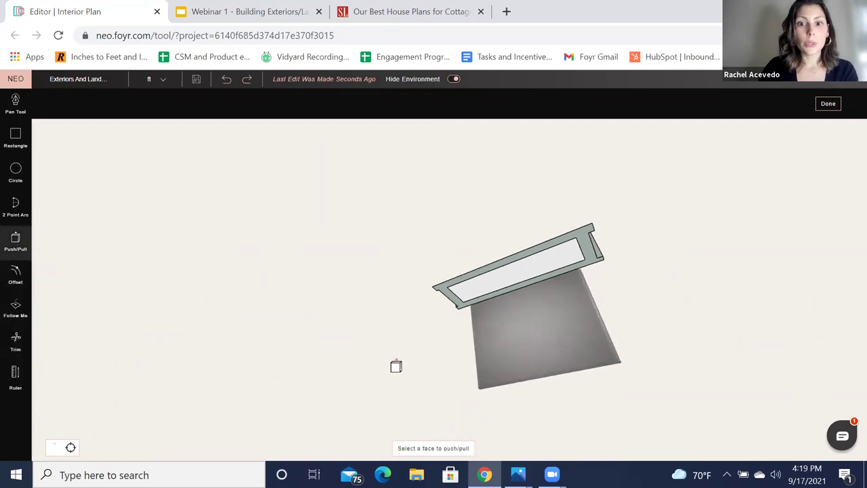
left_click(484, 289)
left_click(485, 287)
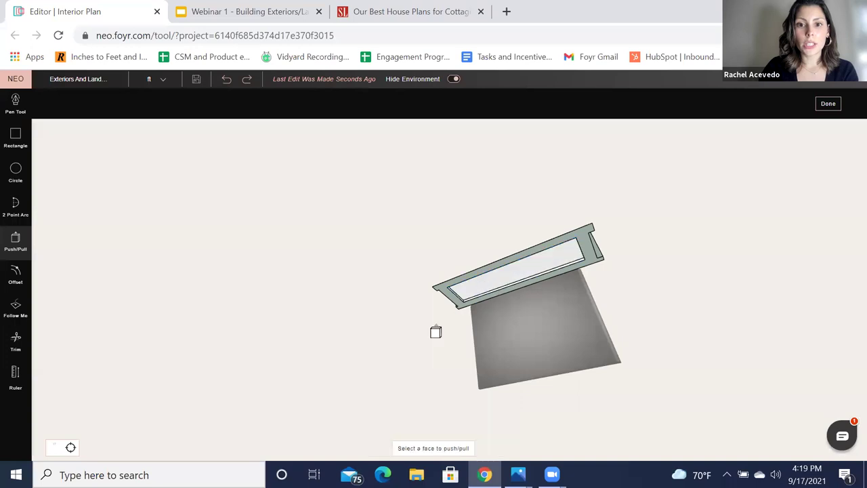
left_click(828, 103)
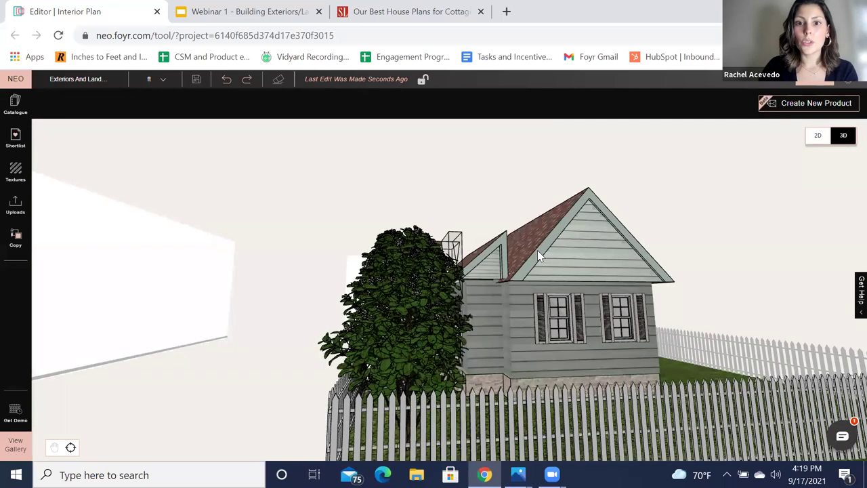
scroll(466, 186, "up", 3)
scroll(455, 191, "up", 2)
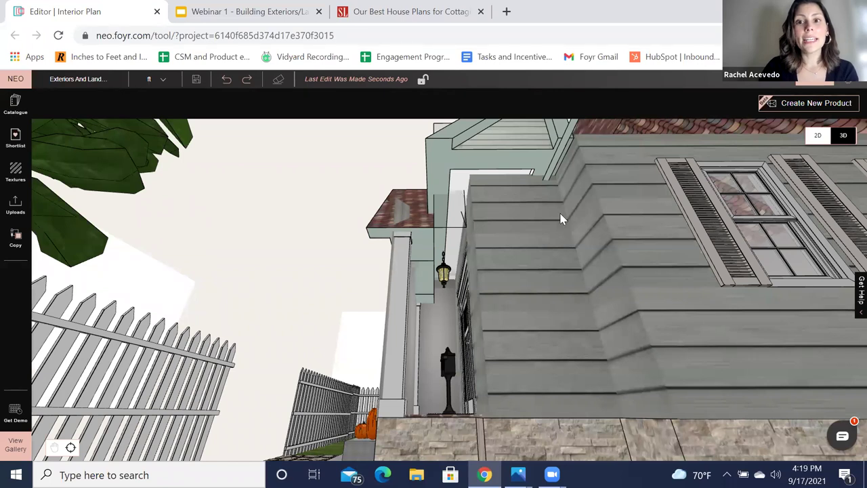
scroll(612, 236, "down", 2)
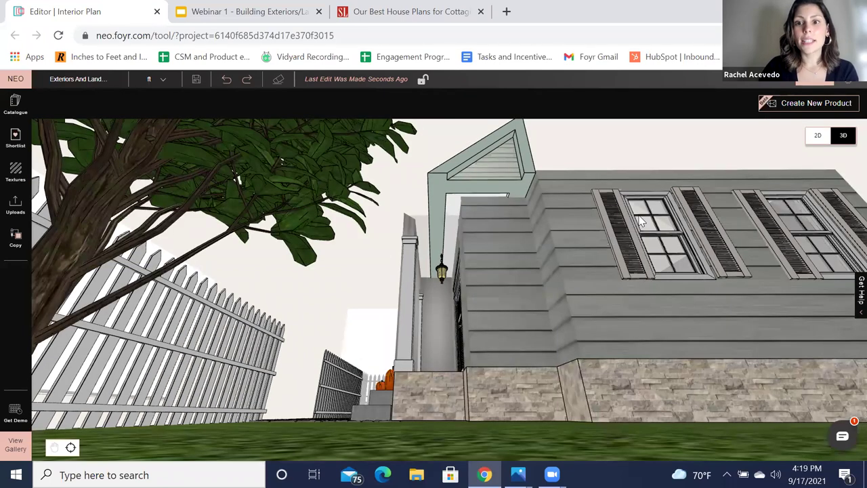
- Open one of the cottage's gabled tile roof pieces for modification, inspect it from below, and finish modifying it
scroll(639, 217, "down", 2)
scroll(411, 313, "up", 2)
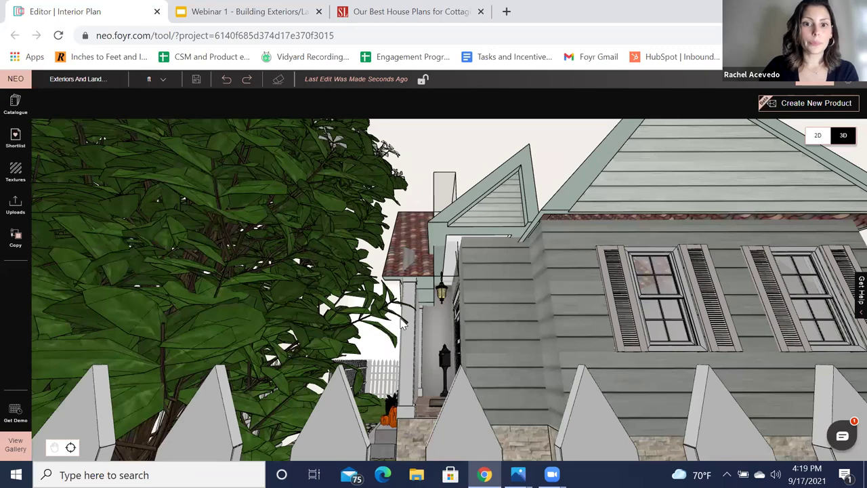
left_click(399, 315)
scroll(399, 315, "up", 3)
left_click_drag(399, 315, 309, 257)
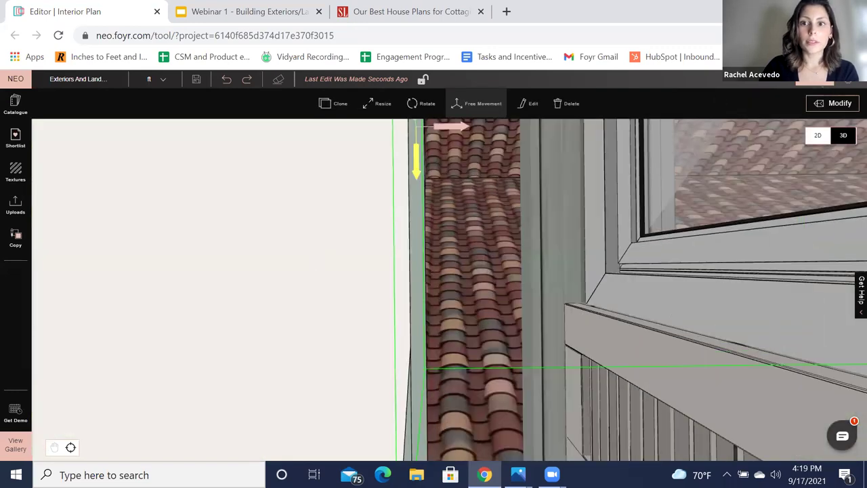
left_click(829, 103)
left_click_drag(449, 226, 490, 273)
left_click_drag(347, 234, 401, 297)
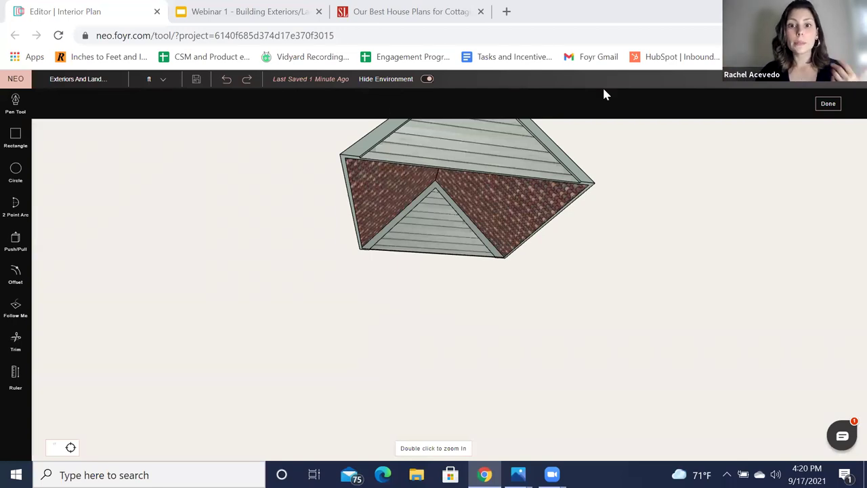
left_click(827, 103)
- Open the element settings of the cottage's main roof, review its position, height from the floor and dimensions, and close them
scroll(531, 366, "down", 3)
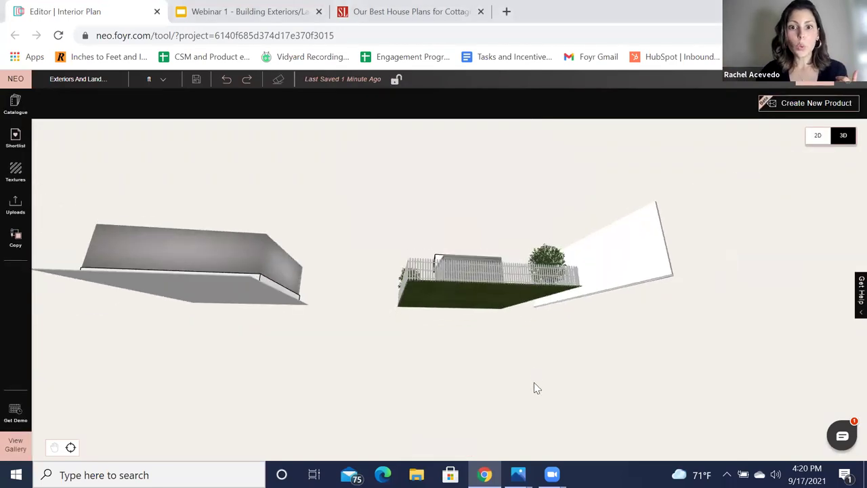
left_click_drag(534, 382, 428, 344)
scroll(457, 310, "up", 2)
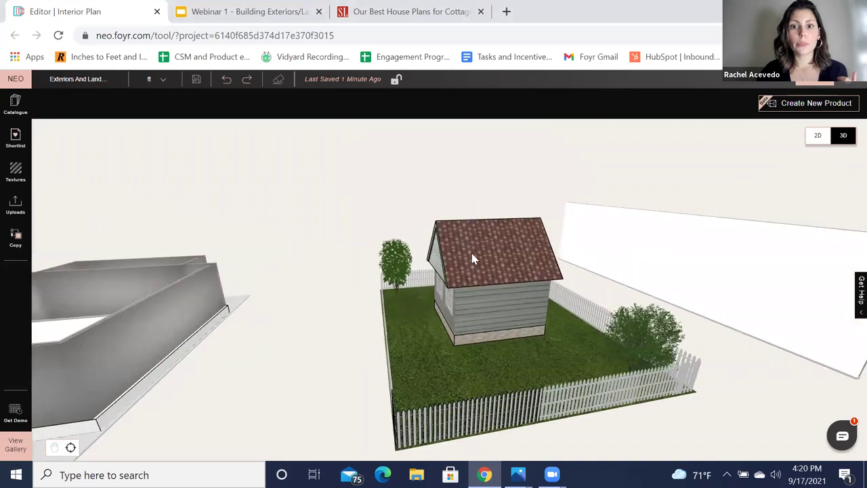
left_click(473, 258)
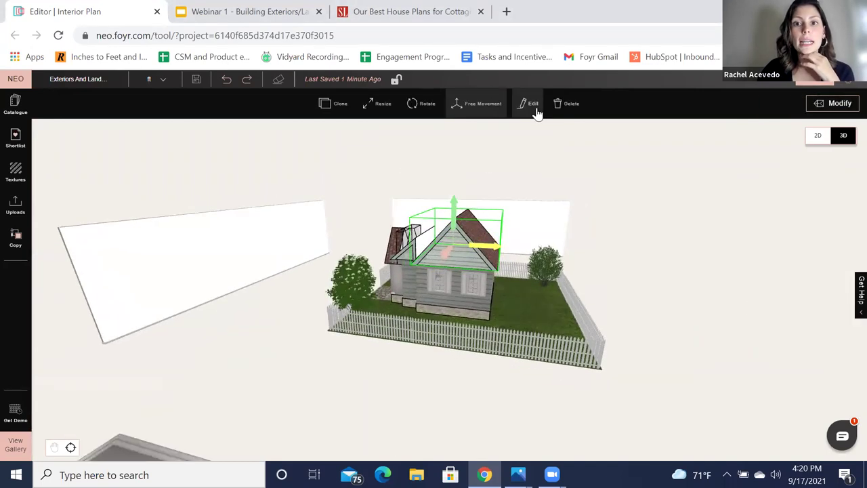
left_click(531, 105)
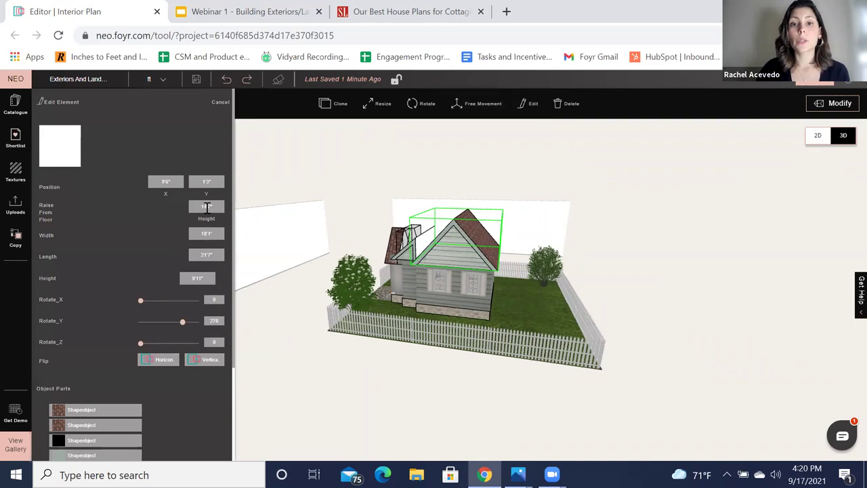
left_click_drag(356, 216, 605, 264)
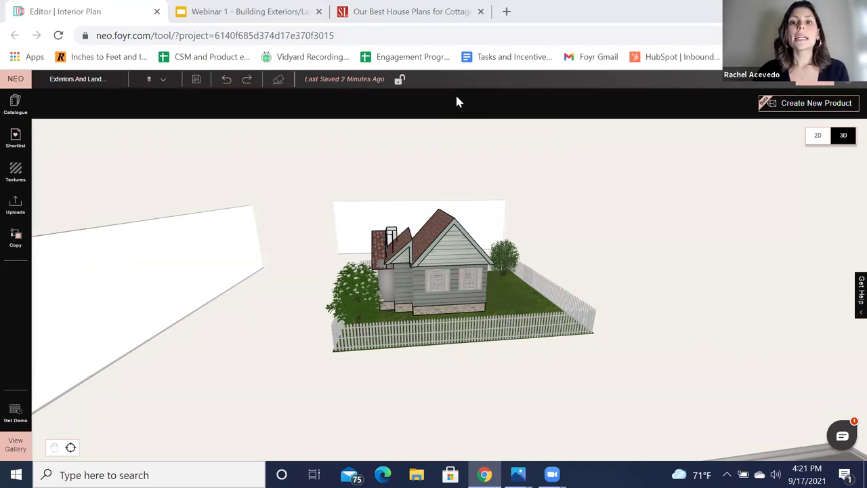
- Examine the cottage, its fenced yard and the freestanding background walls from several sides and from above
left_click_drag(587, 350, 468, 375)
scroll(515, 362, "up", 5)
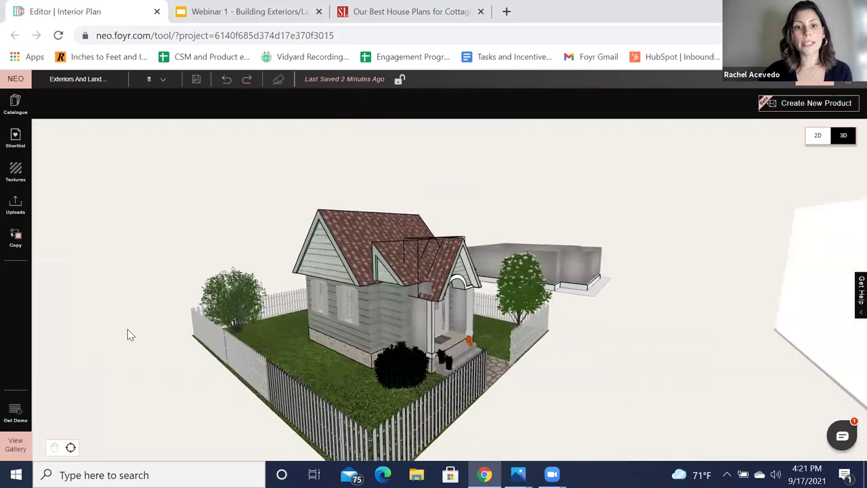
scroll(539, 351, "down", 5)
left_click_drag(543, 398, 339, 252)
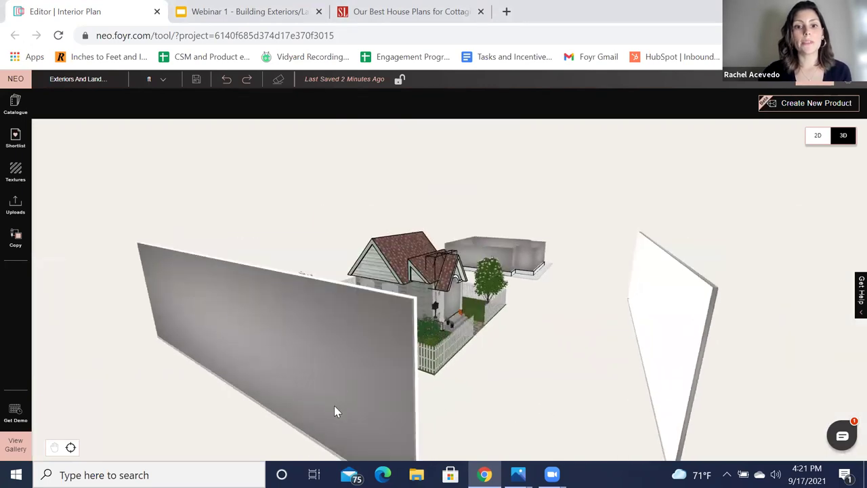
mouse_move(332, 377)
left_mouse_down()
mouse_move(325, 350)
mouse_move(327, 379)
left_mouse_up()
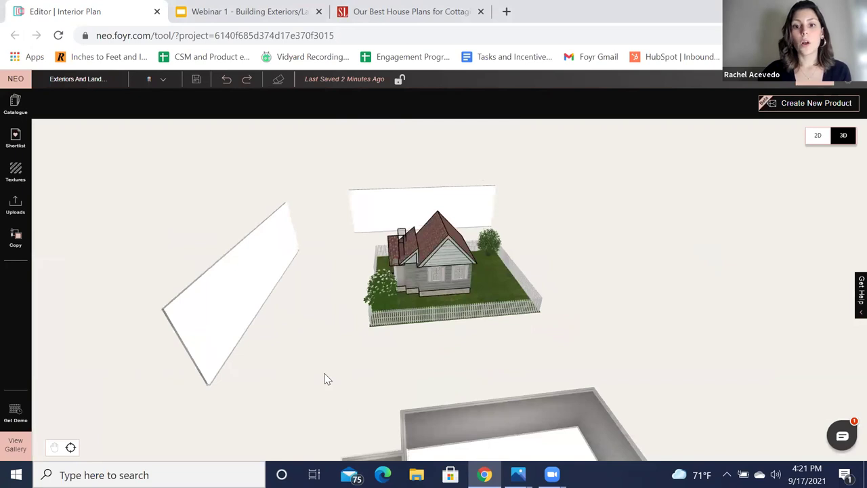
left_click_drag(325, 373, 308, 375)
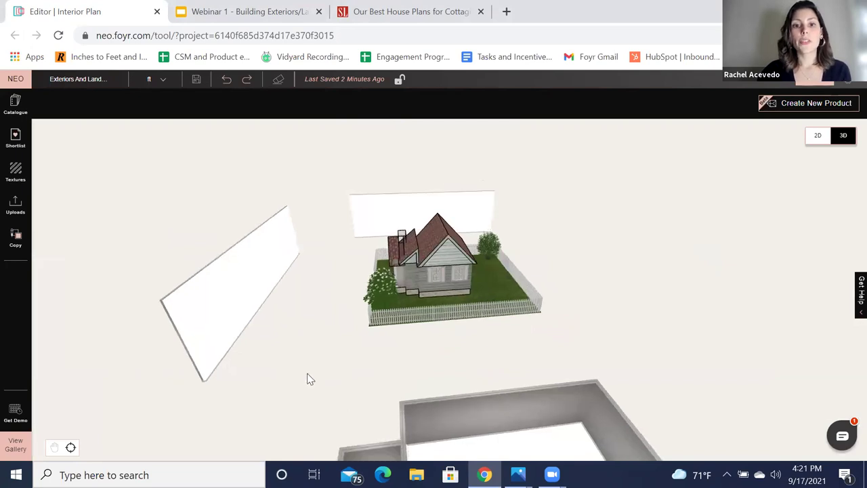
left_click_drag(363, 344, 412, 259)
left_click_drag(645, 343, 420, 363)
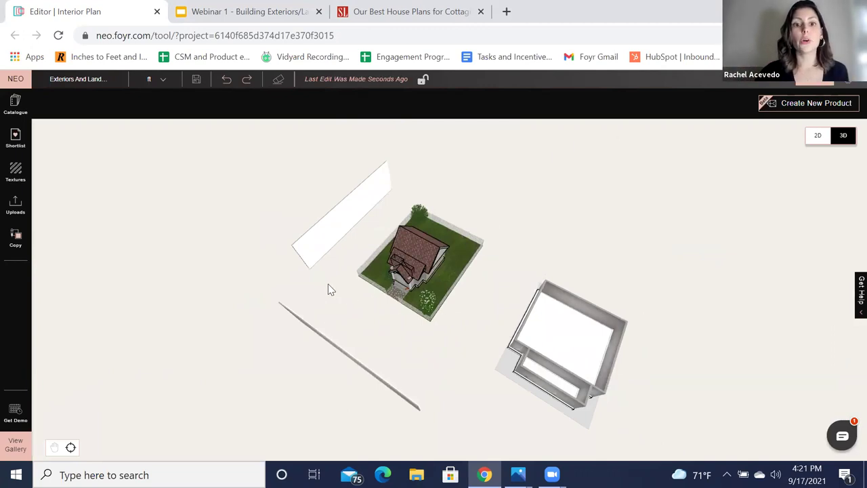
left_click_drag(314, 304, 419, 327)
- Place a ruler dimension in the 2D floor plan from the front edge of the cottage's yard to the background wall facing it
left_click(817, 135)
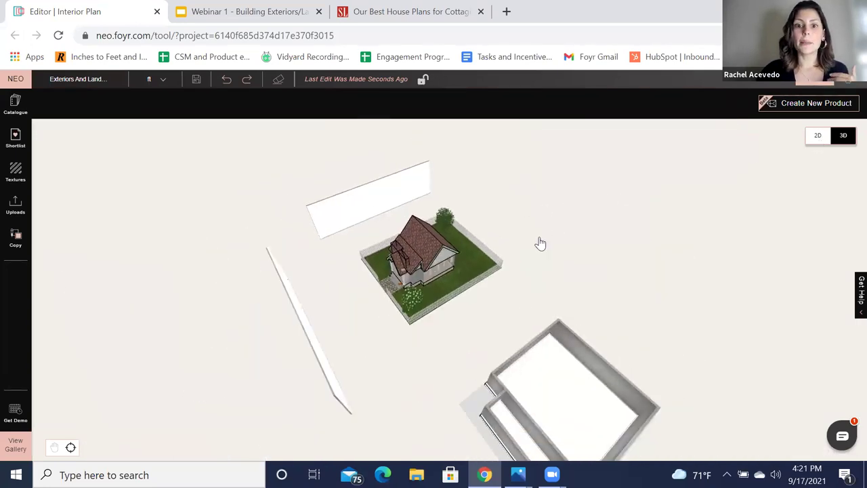
scroll(474, 345, "up", 3)
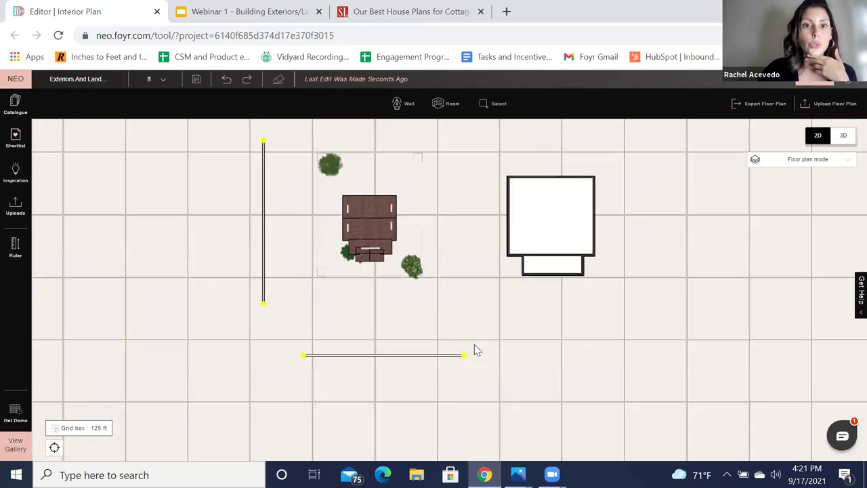
left_click(300, 261)
left_click(302, 264)
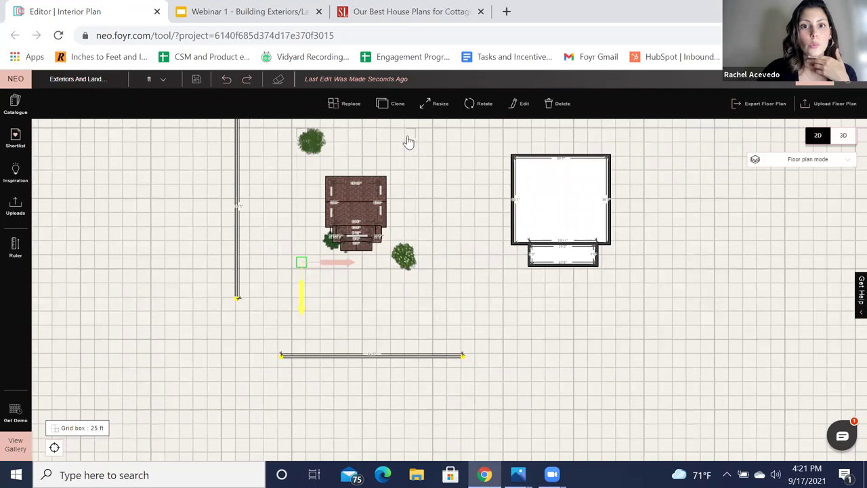
left_click(15, 248)
left_click(351, 270)
left_click(353, 299)
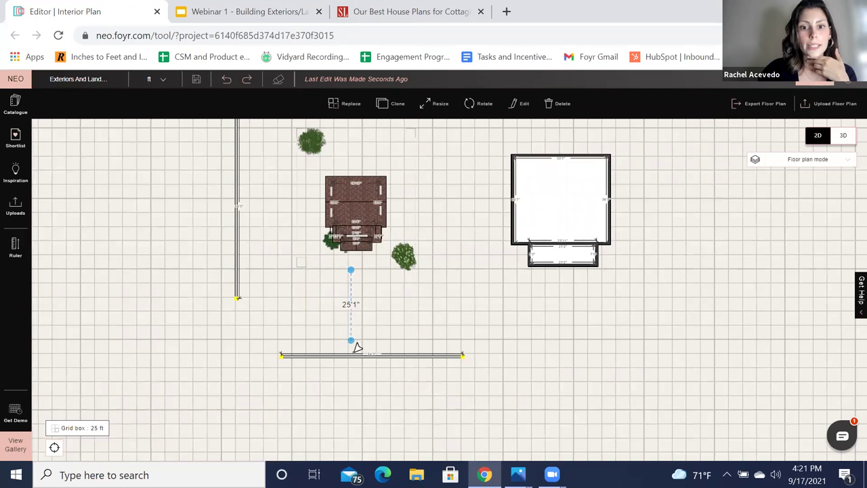
left_click_drag(357, 347, 357, 349)
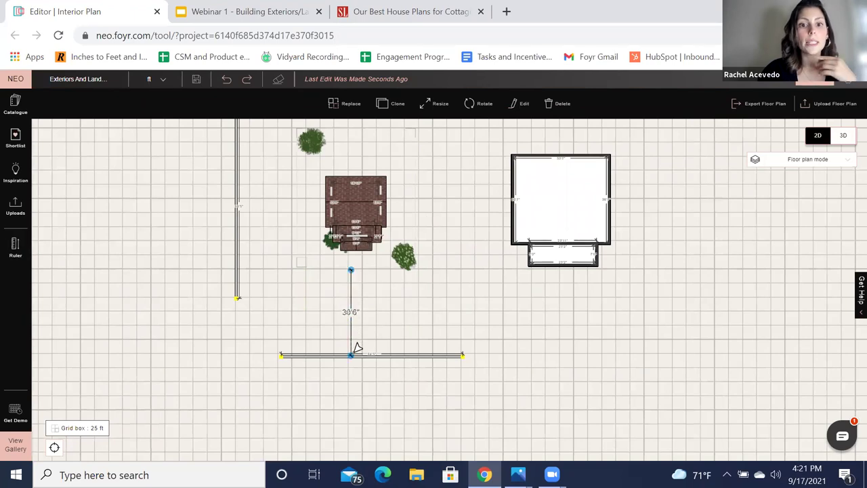
key("Escape")
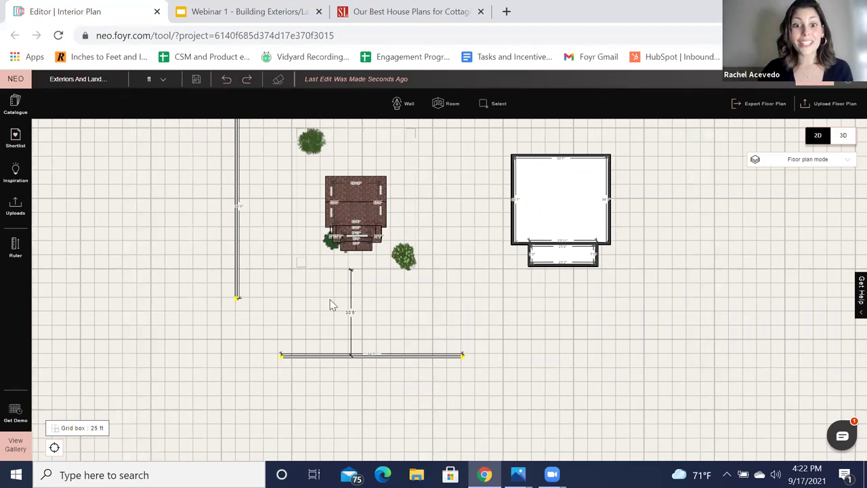
left_click(351, 311)
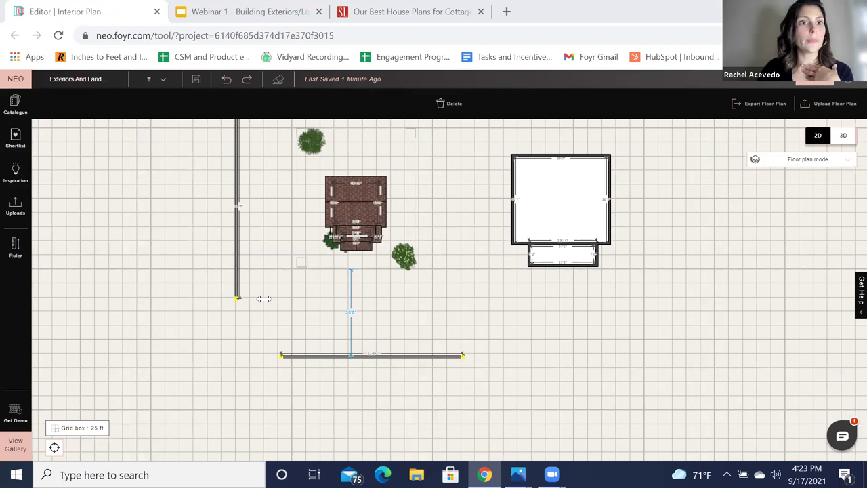
- Search the catalogue for "Sky Lights", browse the skylight window products, and close the catalogue
left_click(15, 105)
left_click(107, 109)
type("Sky Lights")
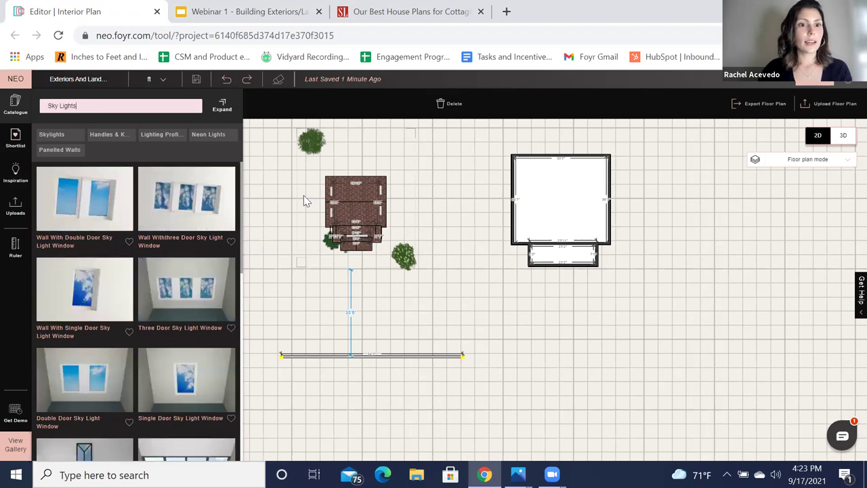
scroll(206, 328, "down", 2)
scroll(204, 315, "up", 2)
scroll(172, 349, "down", 2)
scroll(183, 346, "up", 3)
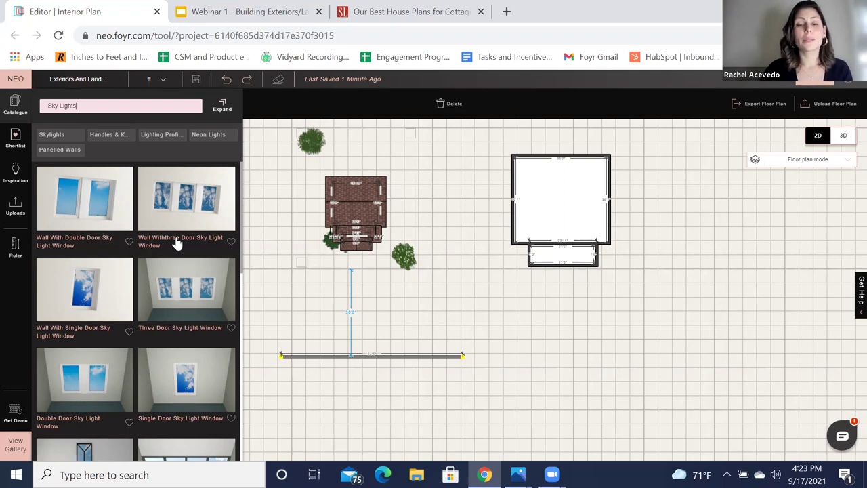
left_click_drag(573, 355, 572, 346)
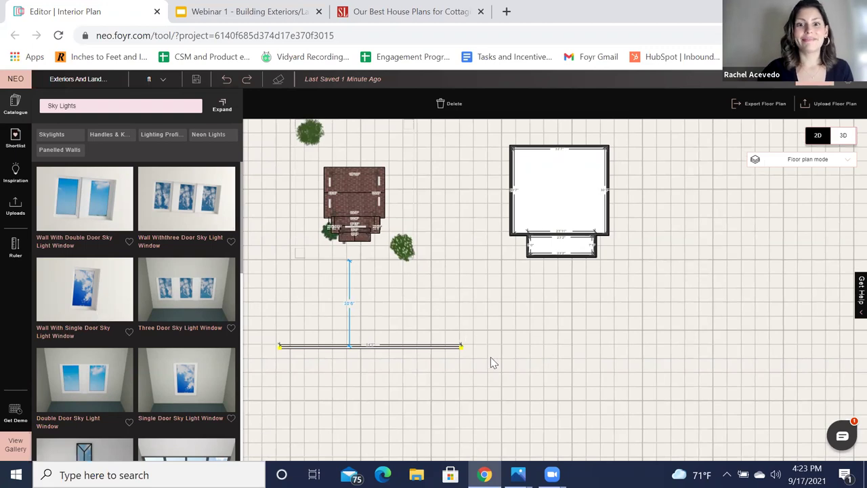
left_click(551, 370)
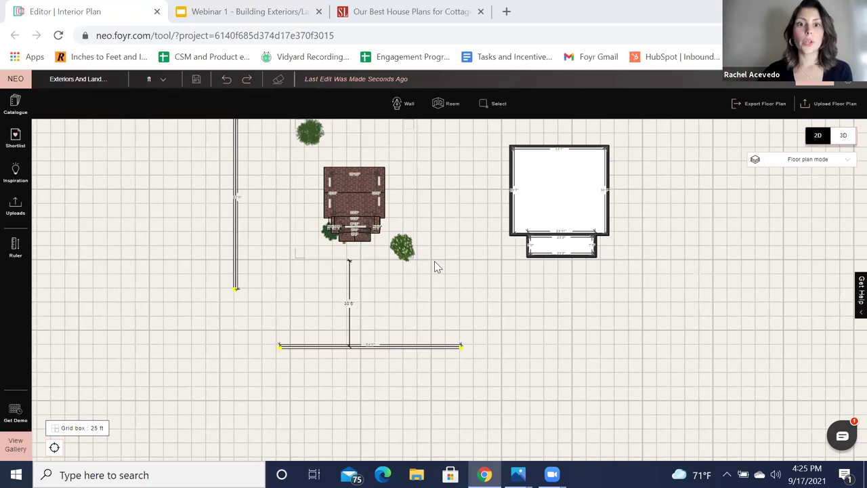
- Draw two short horizontal walls beside the empty room, one detached above its upper-right corner and one extending from its lower-right corner
scroll(408, 336, "down", 1)
left_click_drag(408, 336, 464, 296)
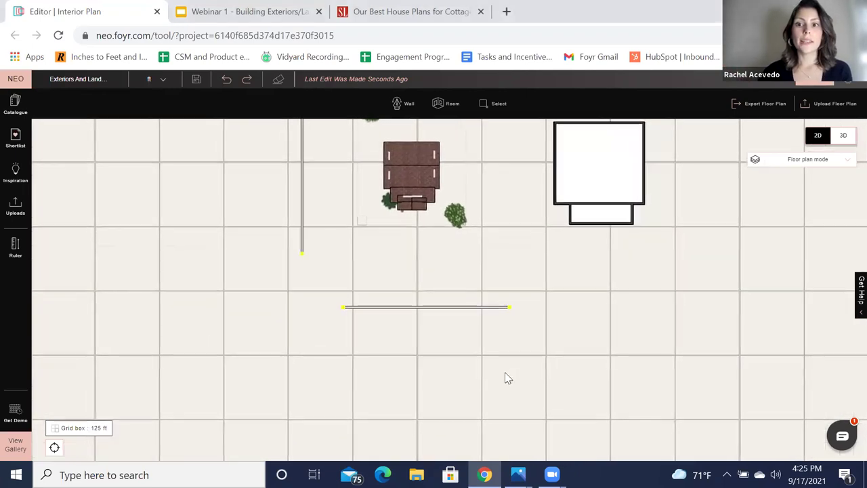
left_click(400, 107)
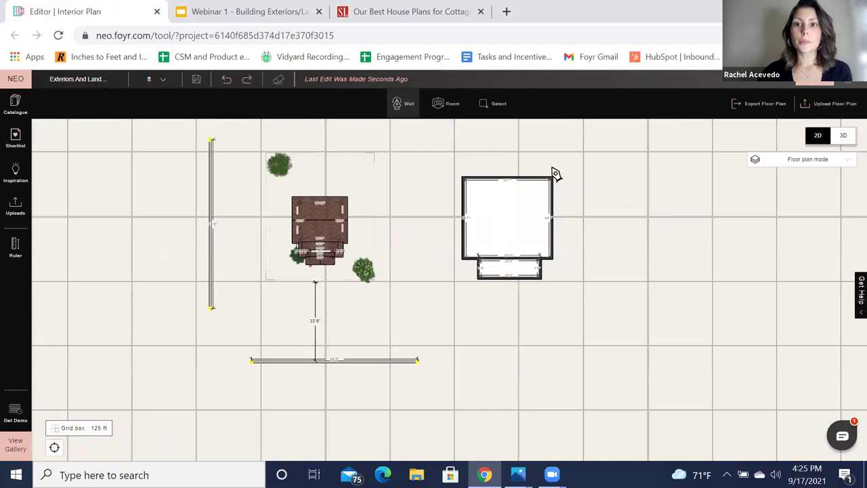
left_click_drag(557, 174, 587, 169)
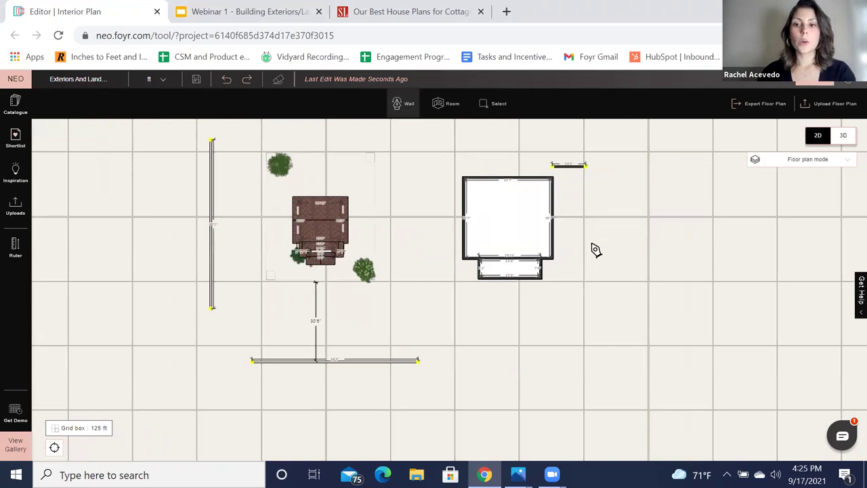
mouse_move(554, 258)
left_mouse_down()
mouse_move(567, 271)
mouse_move(596, 267)
left_mouse_up()
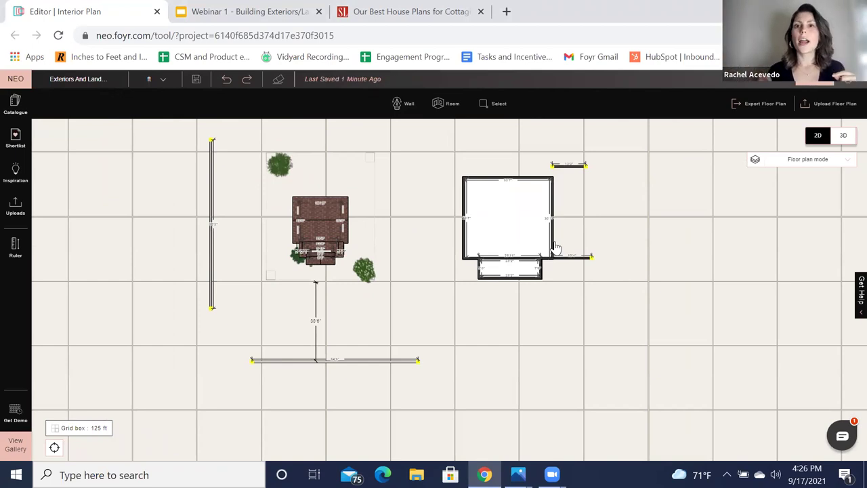
- Show the help widget's live chat support and FAQ categories, and close it
left_click(842, 438)
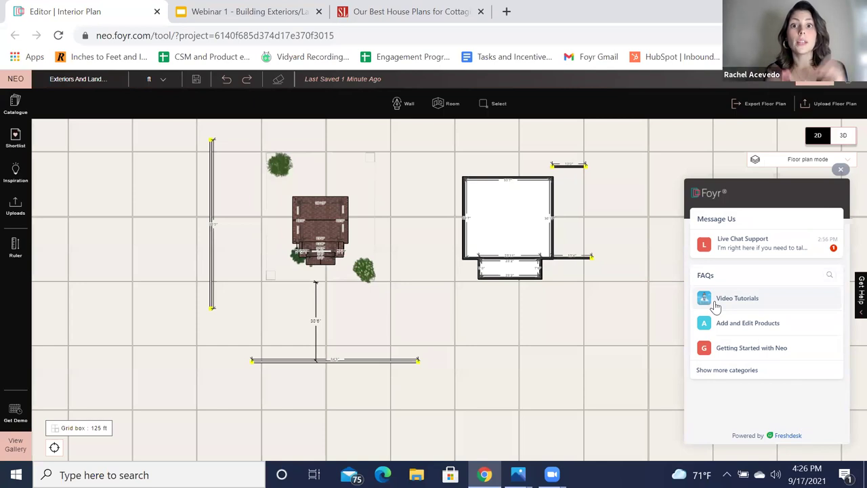
left_click(841, 170)
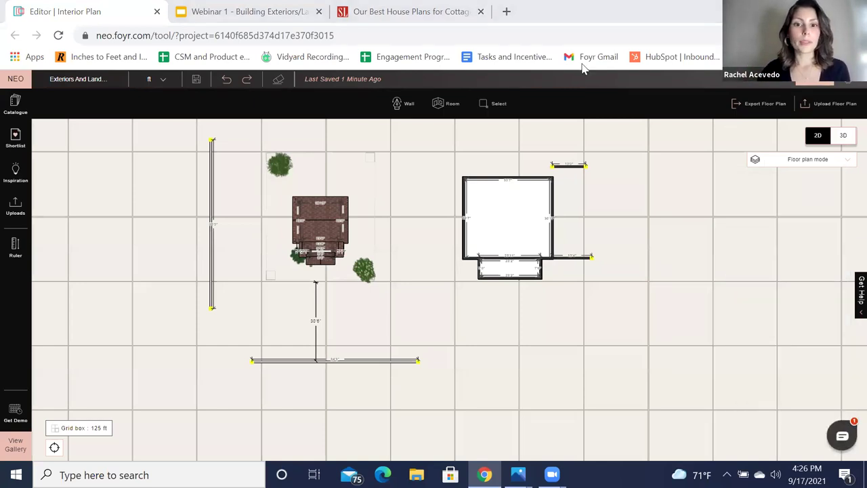
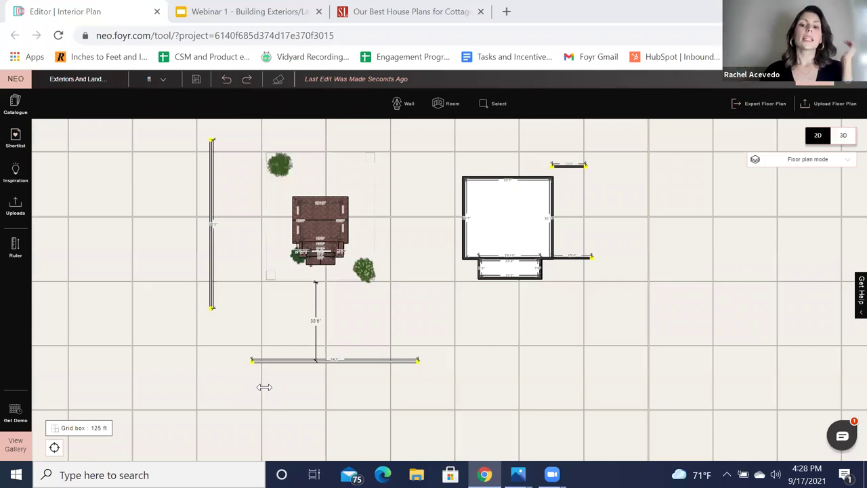
- View the rendered image "Cottage with Artificial Light.jpg" in Photos and return to the floor plan in Chrome
mouse_move(518, 474)
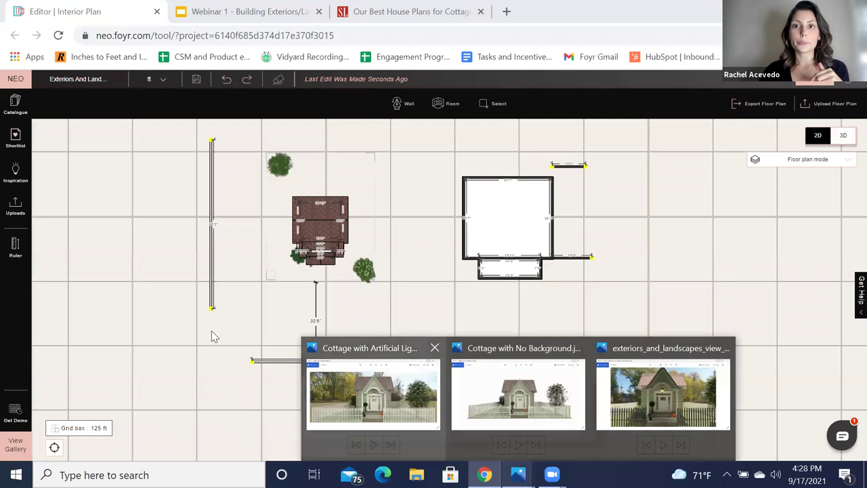
left_click(372, 389)
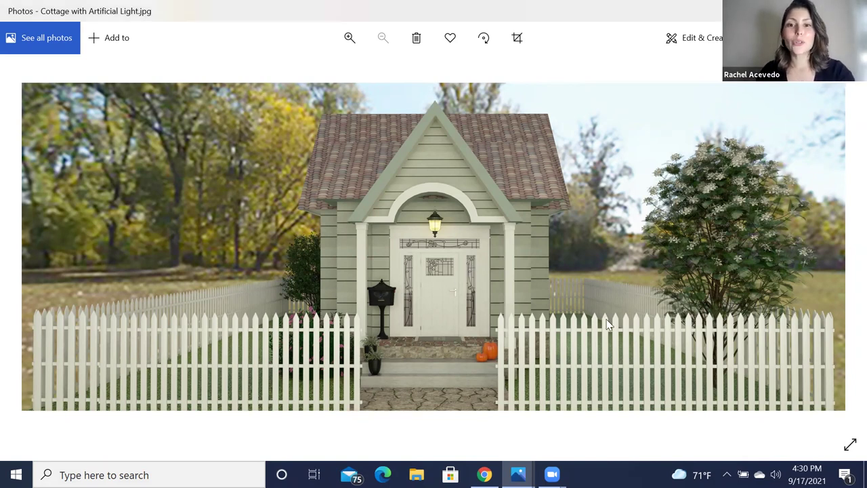
key("alt+Tab")
scroll(622, 332, "down", 1)
scroll(630, 349, "down", 1)
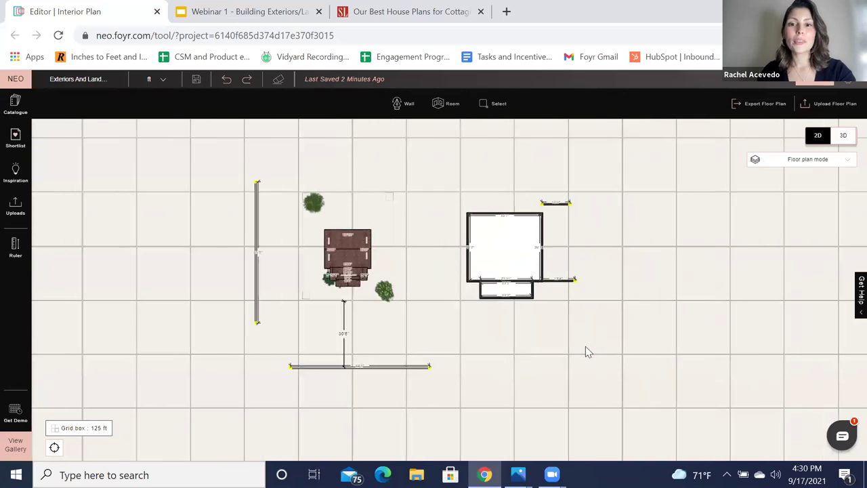
scroll(636, 350, "down", 2)
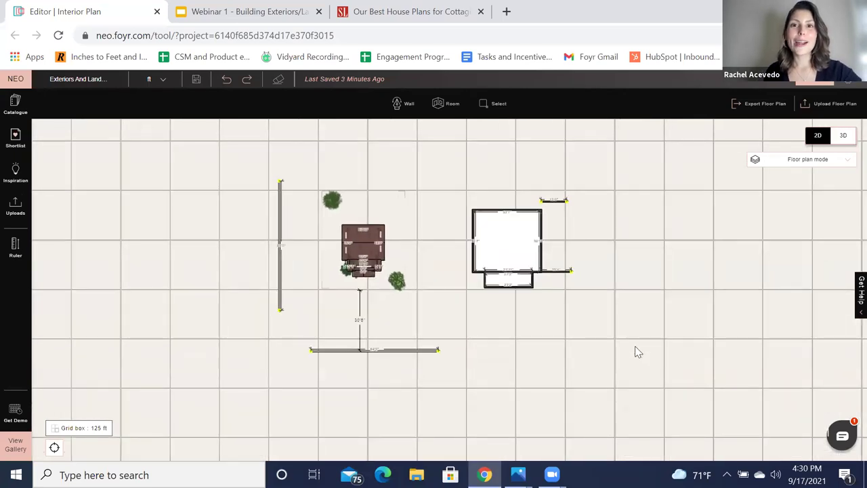